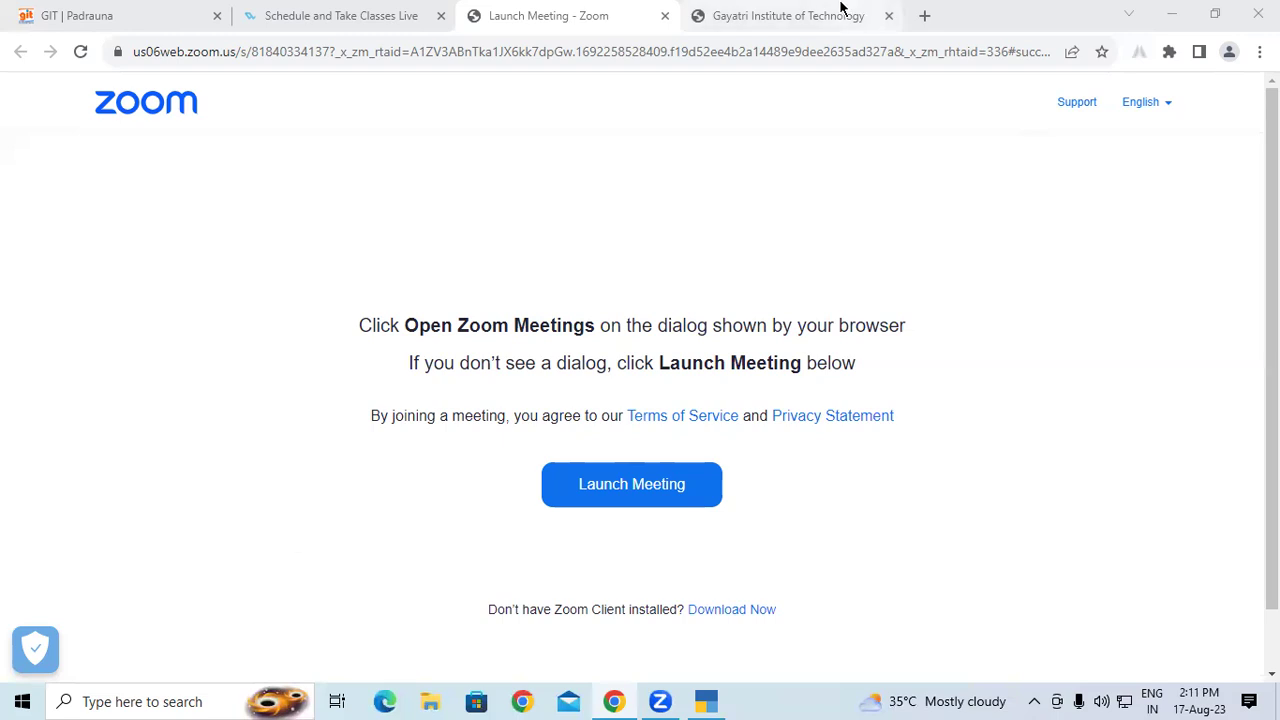
# Switch to the Tally Prime PDF and highlight the "Lesson 5 Inventory Management" heading on page 33
pyautogui.scroll(5, 671, 510)
pyautogui.scroll(-6, 671, 510)
pyautogui.scroll(-1, 671, 512)
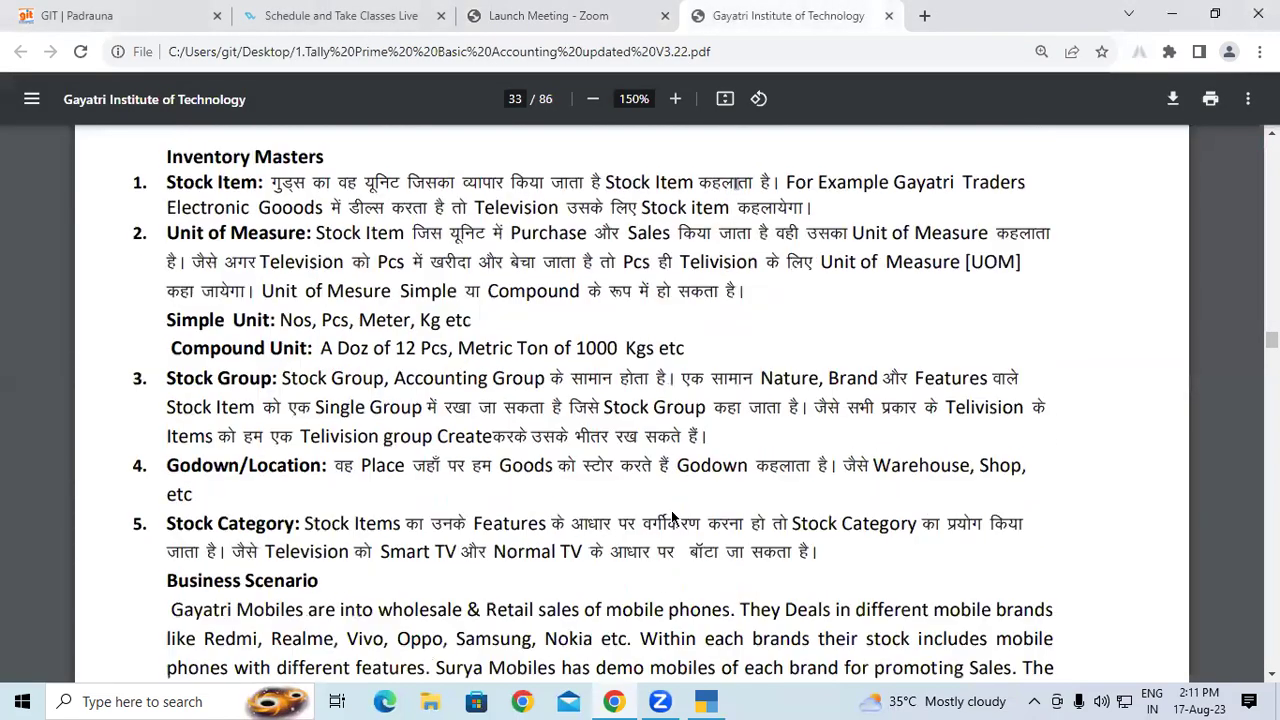
pyautogui.scroll(3, 671, 512)
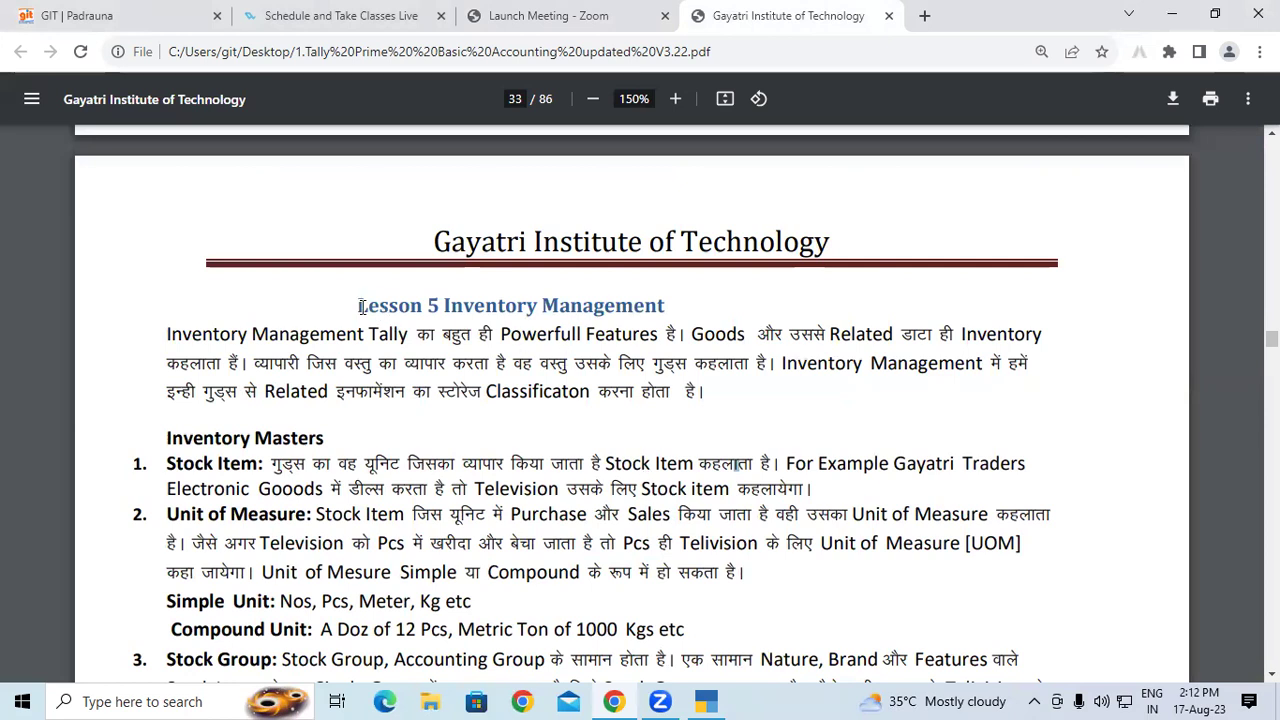
pyautogui.moveTo(357, 305); pyautogui.dragTo(670, 304)
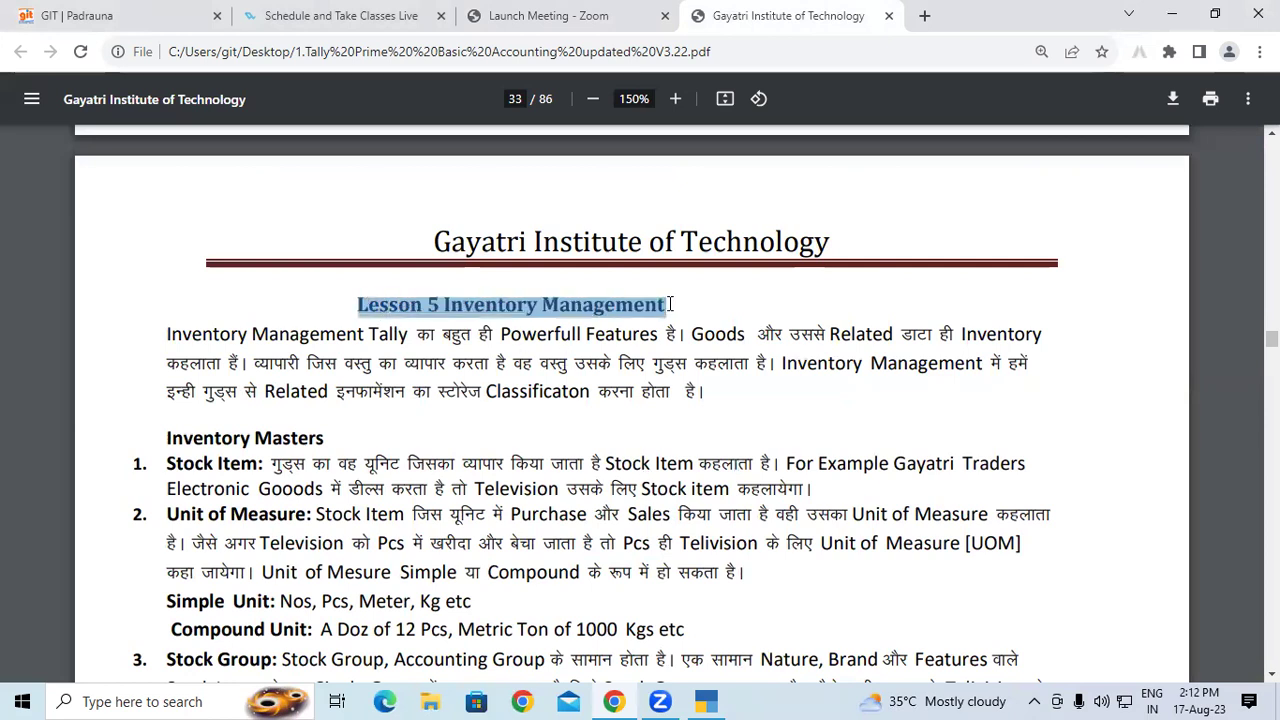
pyautogui.click(291, 389)
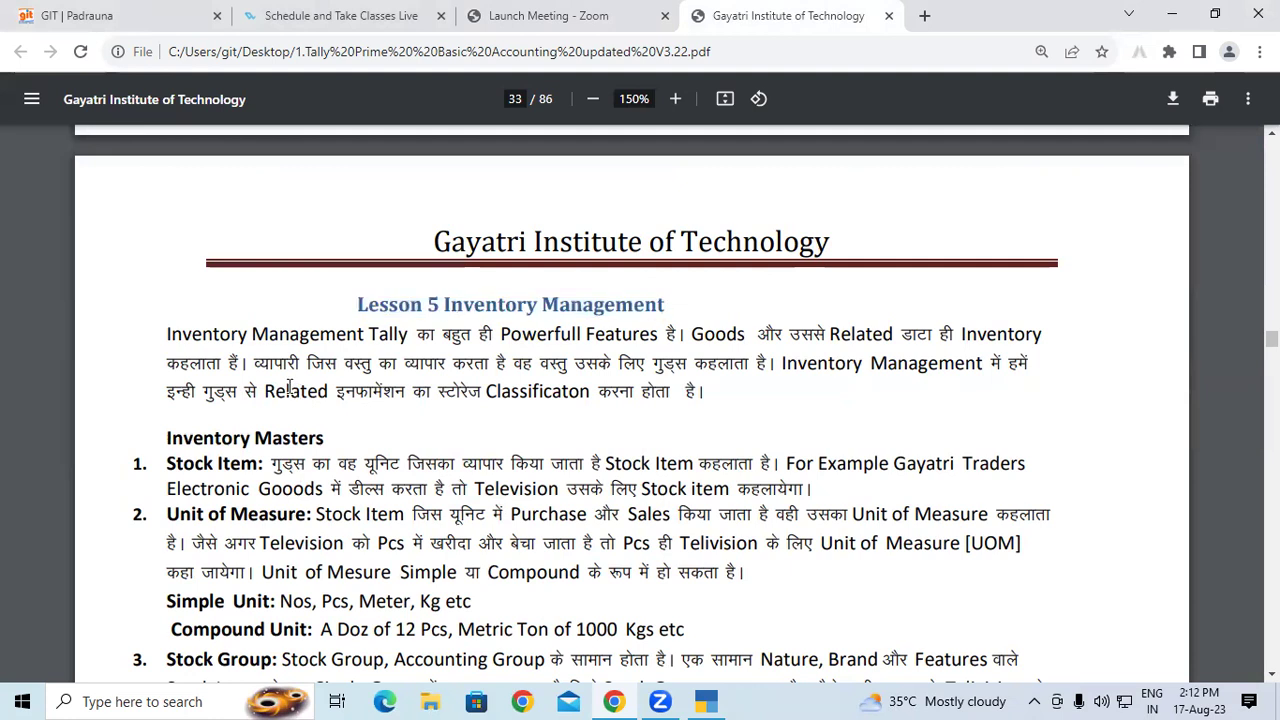
# Highlight the phrase about goods and their related data in the lesson's opening paragraph
pyautogui.moveTo(166, 333); pyautogui.dragTo(934, 334)
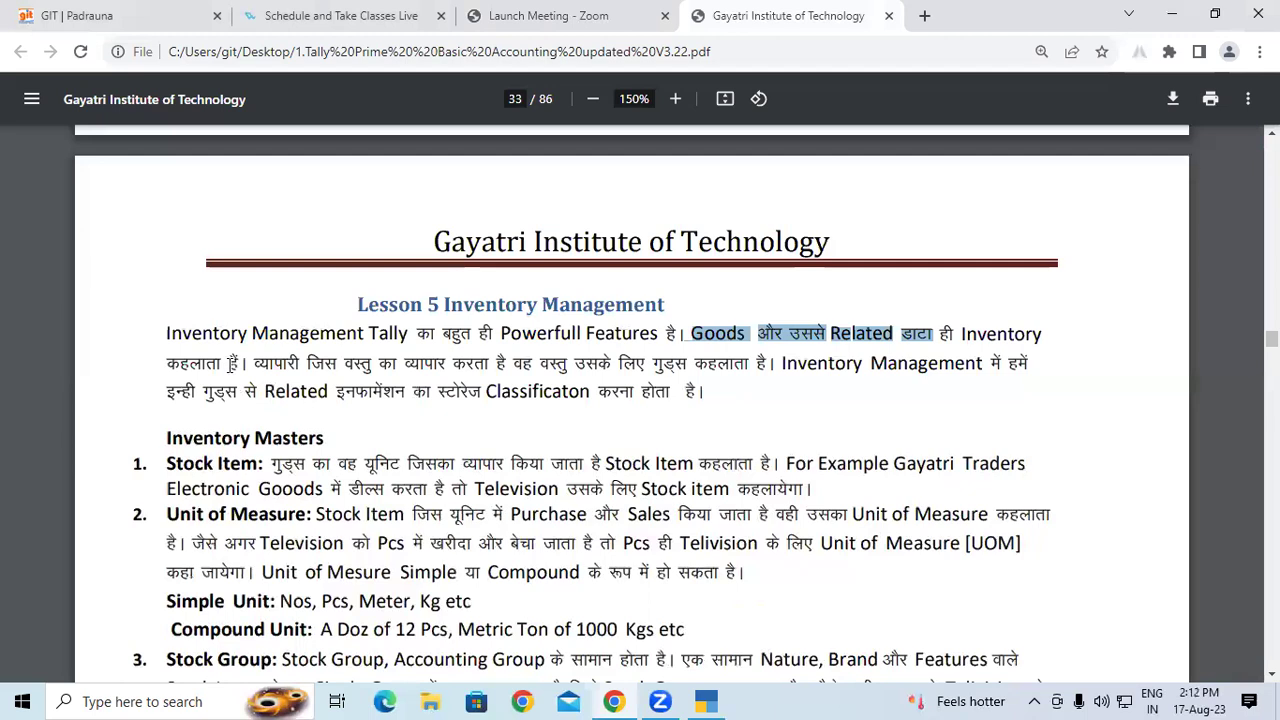
pyautogui.click(184, 366)
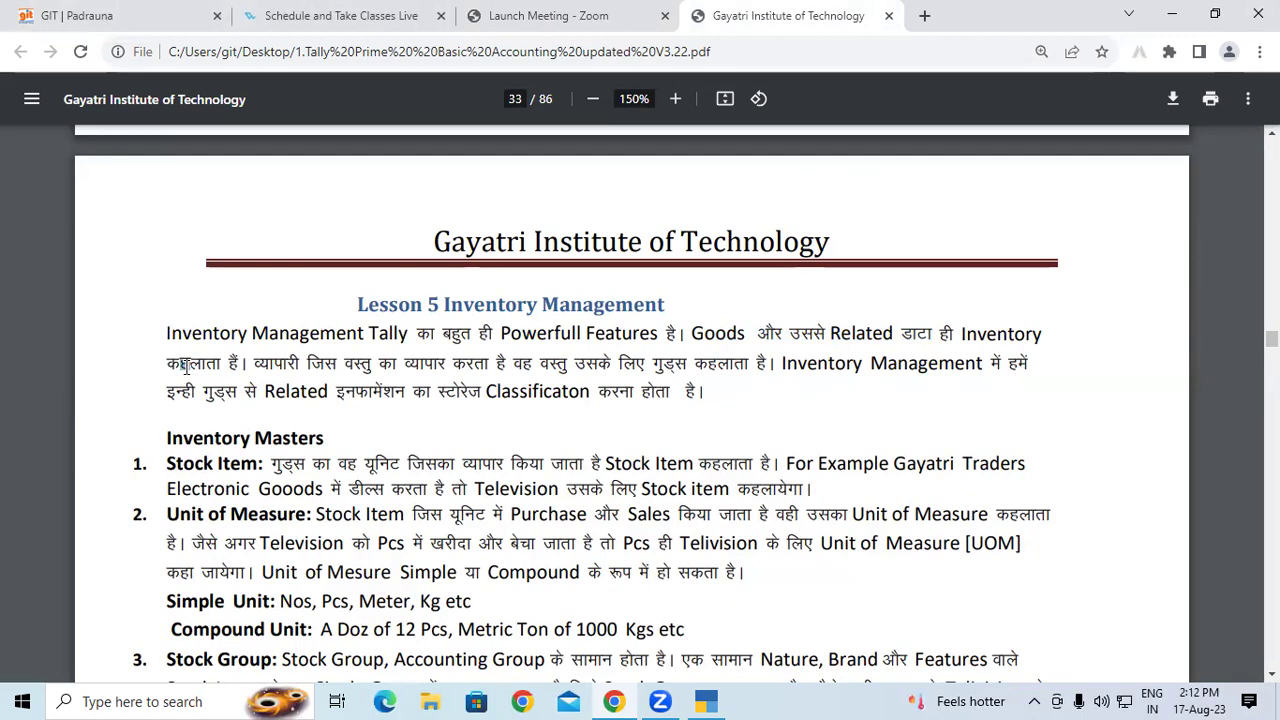
pyautogui.moveTo(184, 366); pyautogui.dragTo(190, 366)
# Annotate the lesson introduction in red with a circled handwritten word and underlines marking Inventory Management and Classification, and clear the markings
pyautogui.moveTo(557, 424)
pyautogui.mouseDown()
pyautogui.moveTo(658, 350)
pyautogui.moveTo(490, 360)
pyautogui.moveTo(600, 297)
pyautogui.moveTo(549, 483)
pyautogui.moveTo(626, 310)
pyautogui.moveTo(568, 292)
pyautogui.mouseUp()
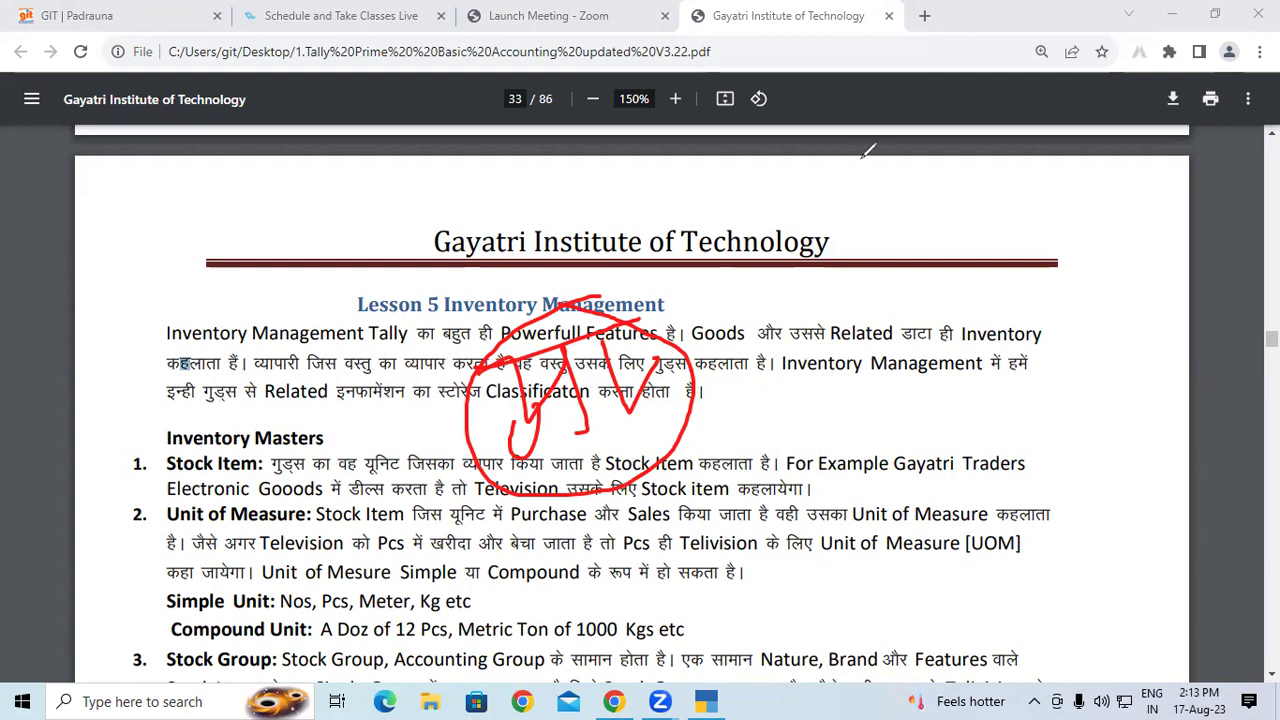
pyautogui.press('Escape')
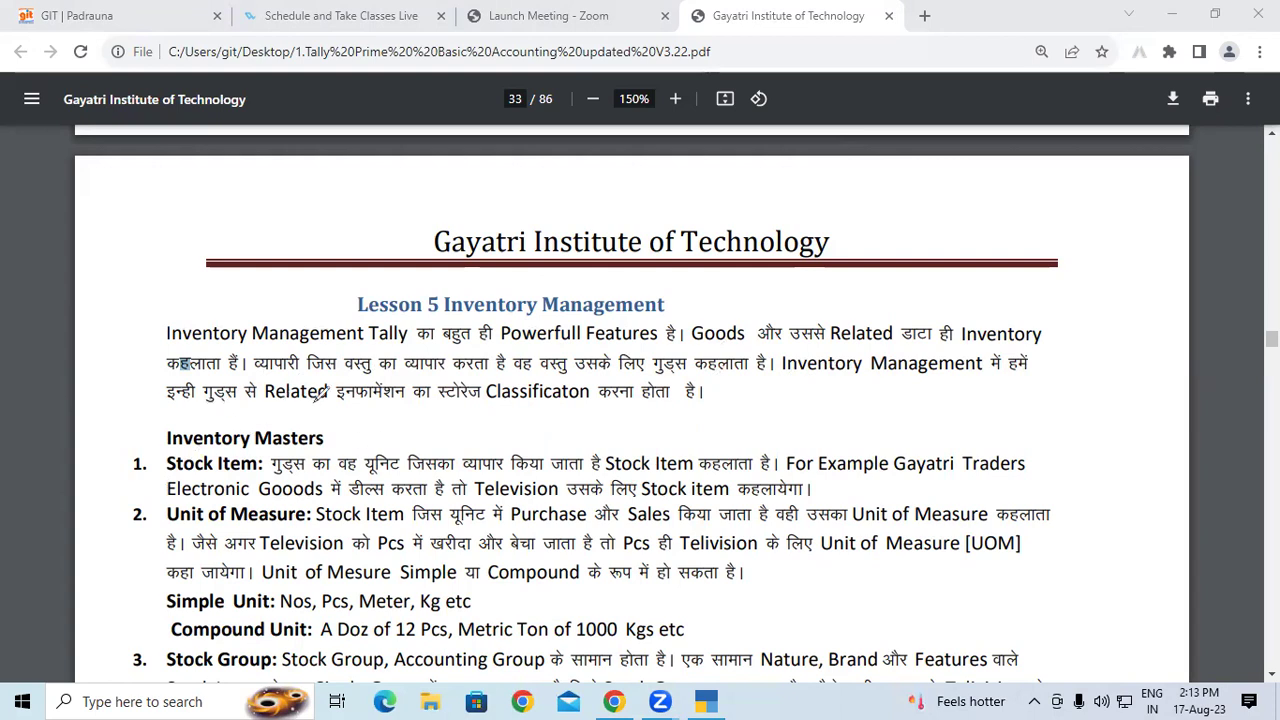
pyautogui.moveTo(447, 407); pyautogui.dragTo(643, 405)
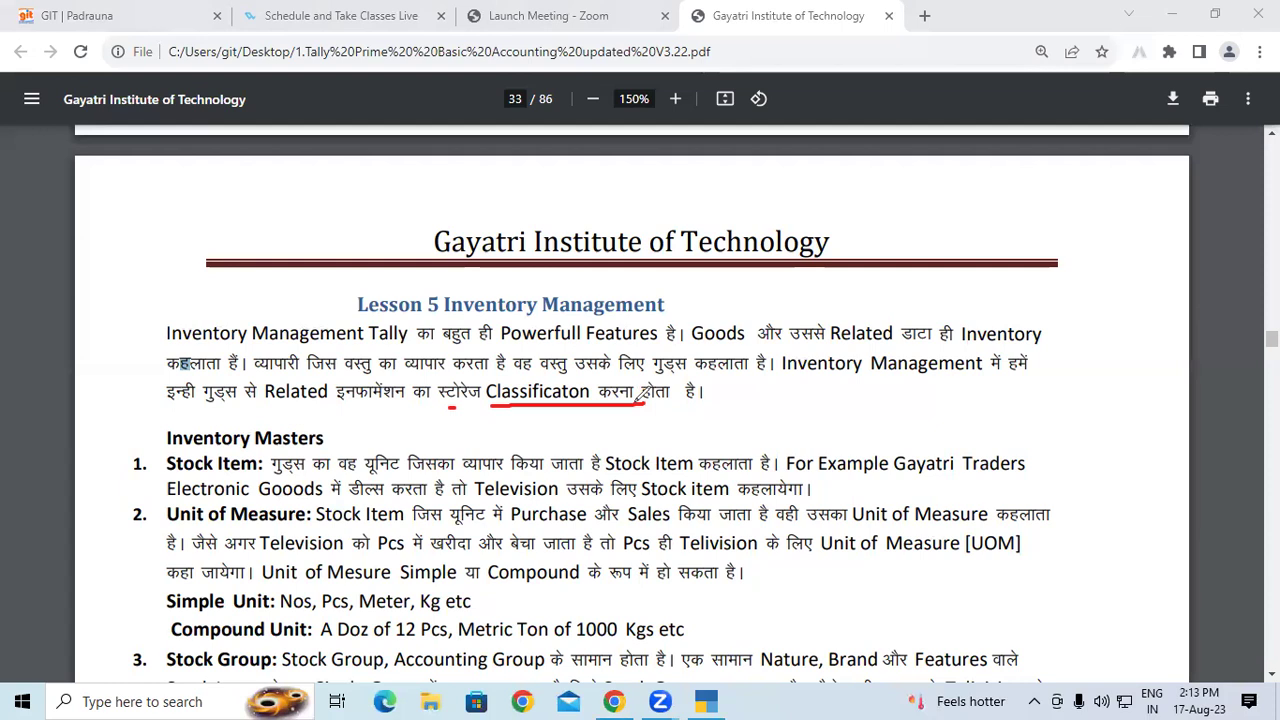
pyautogui.moveTo(640, 404); pyautogui.dragTo(670, 405)
pyautogui.moveTo(825, 374); pyautogui.dragTo(872, 370)
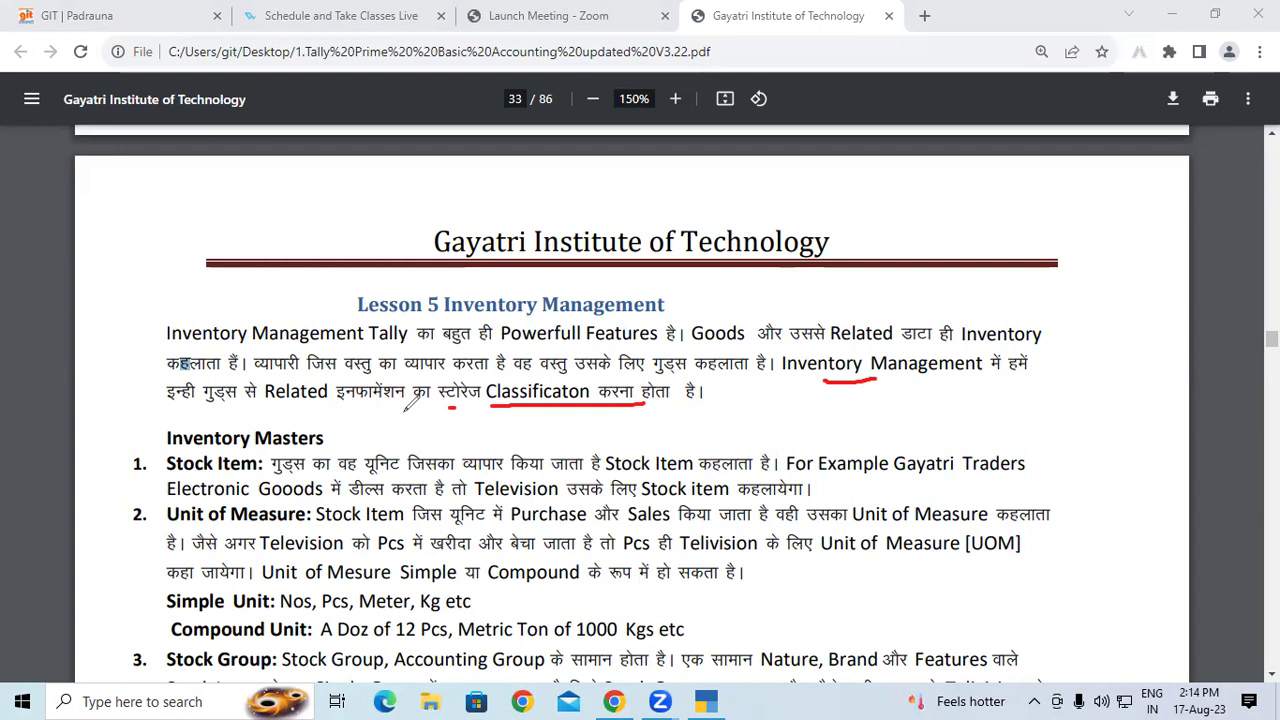
pyautogui.moveTo(428, 281); pyautogui.dragTo(667, 290)
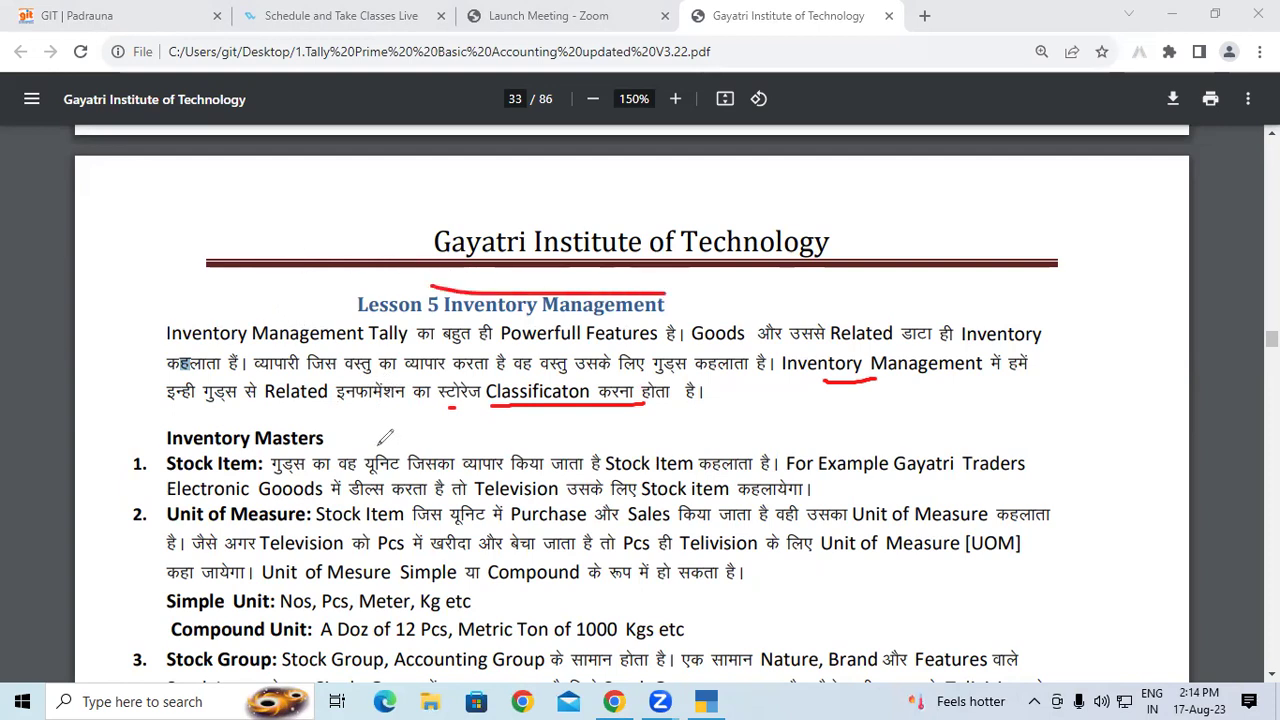
pyautogui.moveTo(174, 423); pyautogui.dragTo(286, 408)
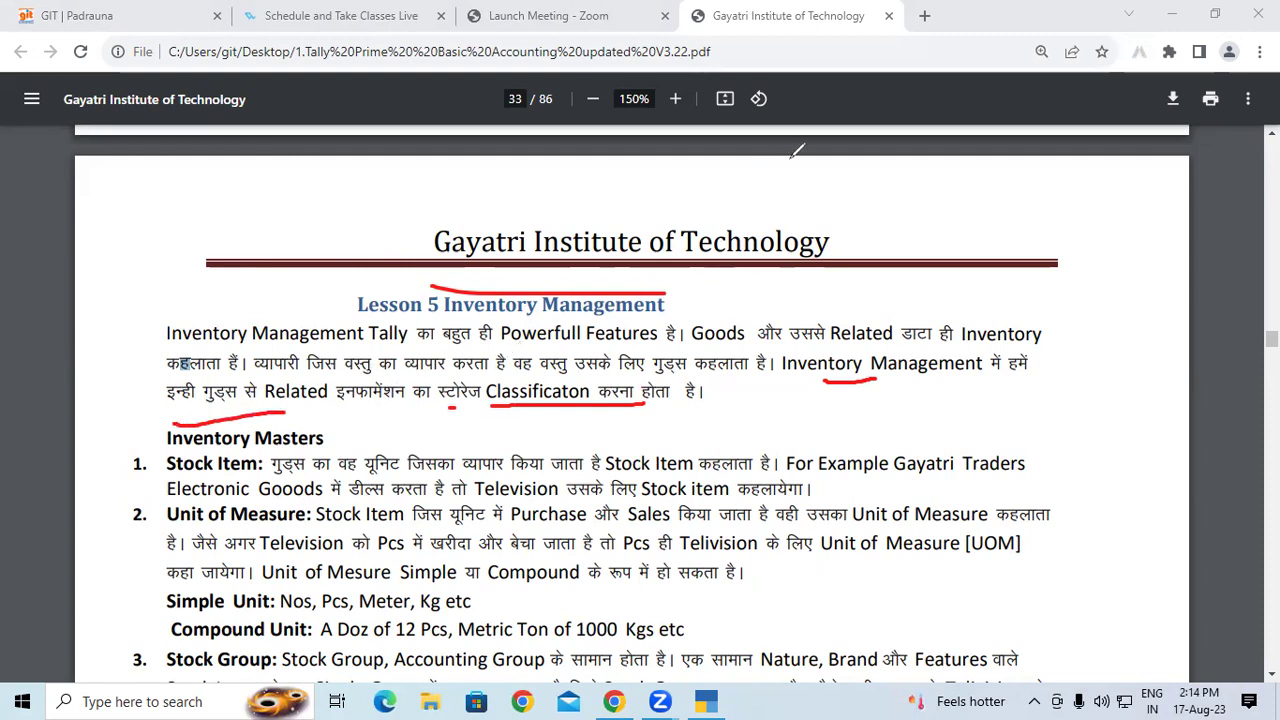
pyautogui.press('Escape')
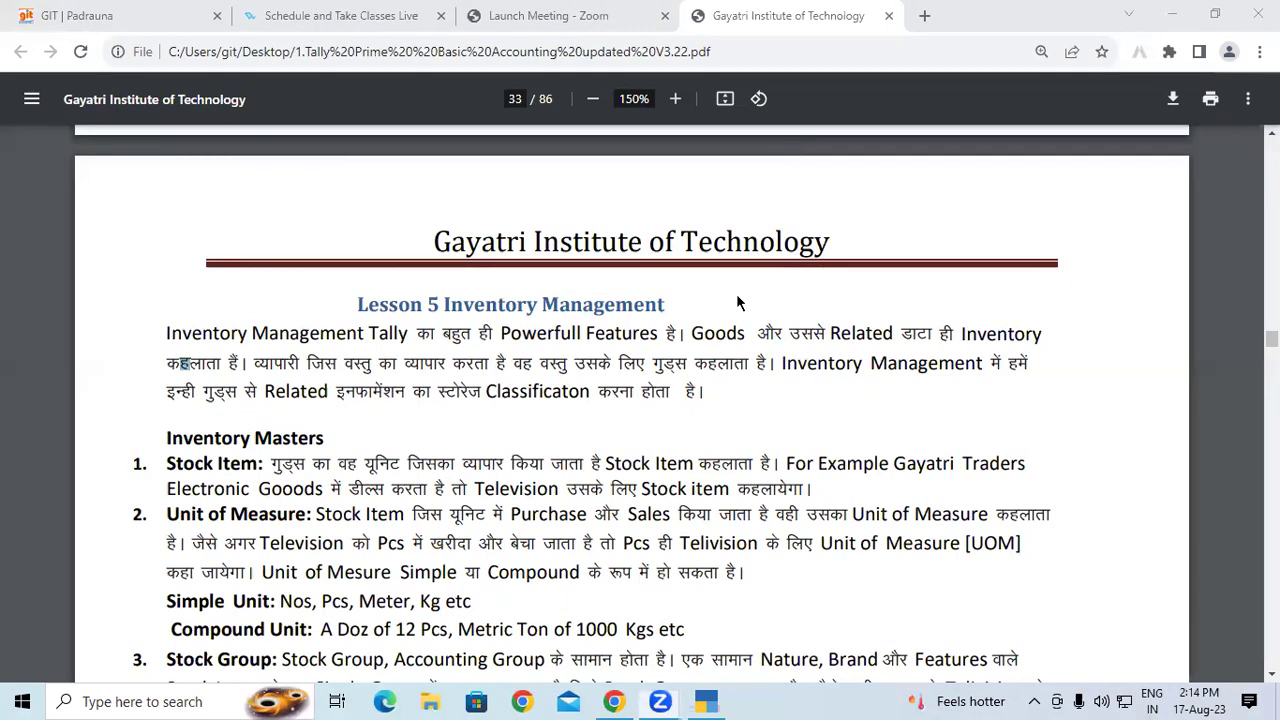
# Go through the five Inventory Masters entries, highlighting their headings from Stock Item to Stock Category
pyautogui.scroll(-1, 738, 302)
pyautogui.scroll(-1, 640, 290)
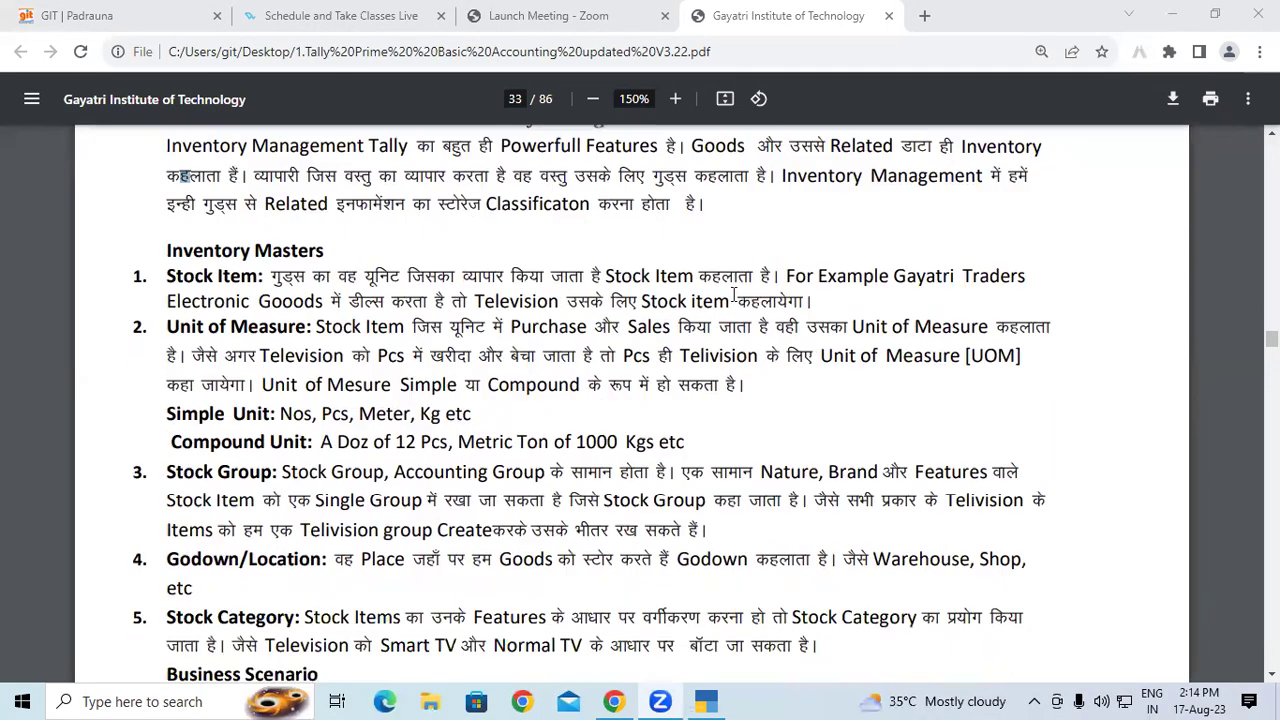
pyautogui.moveTo(155, 274); pyautogui.dragTo(244, 281)
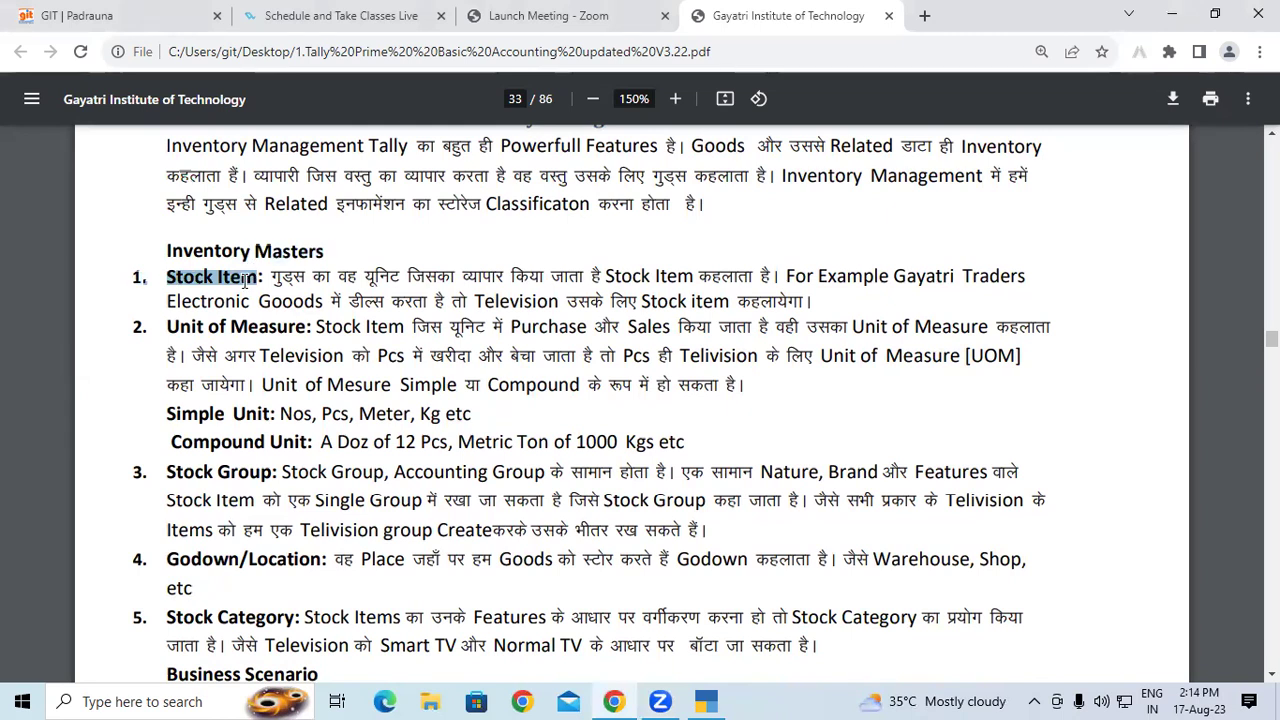
pyautogui.moveTo(166, 328); pyautogui.dragTo(205, 327)
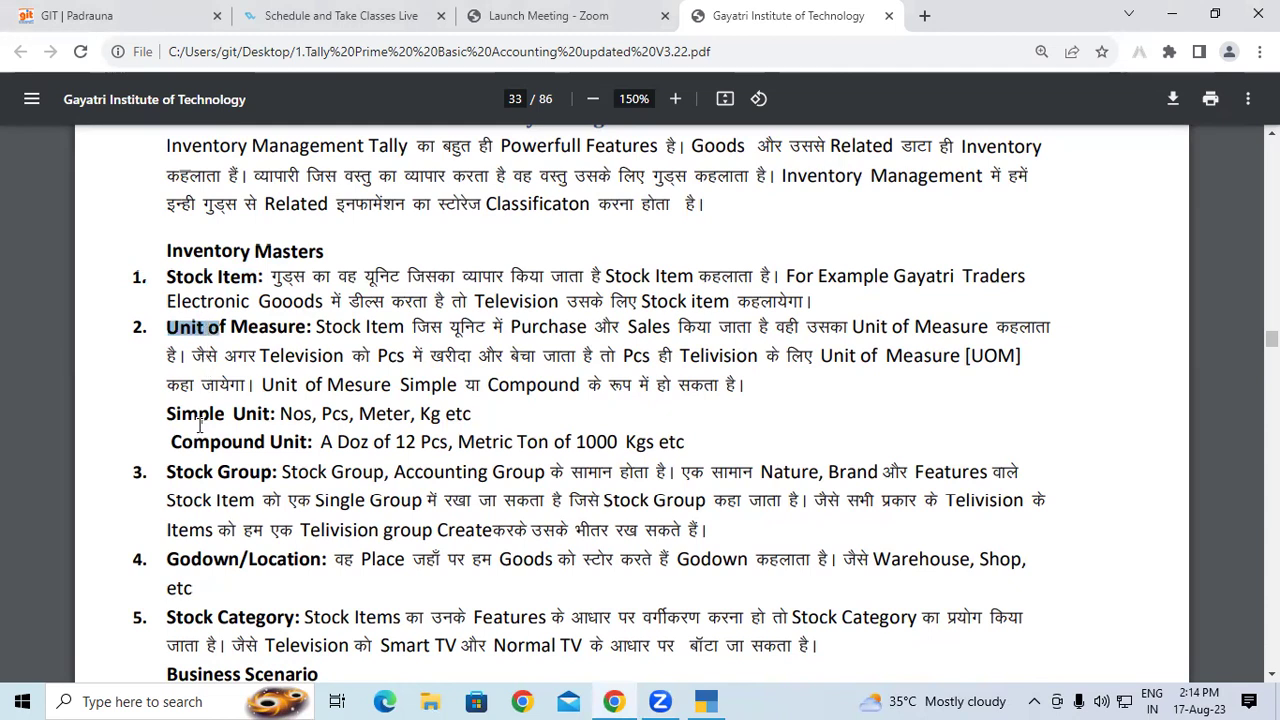
pyautogui.moveTo(176, 472); pyautogui.dragTo(236, 455)
pyautogui.scroll(-2, 236, 460)
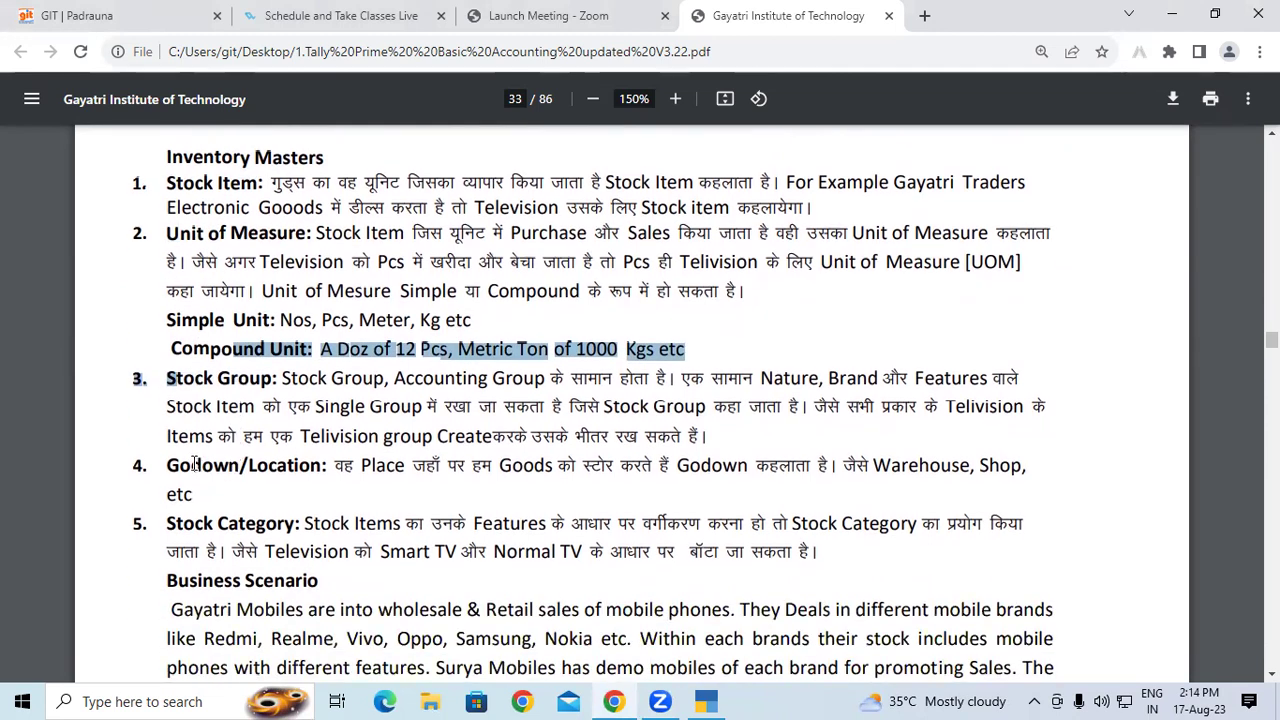
pyautogui.click(199, 466)
pyautogui.moveTo(199, 466); pyautogui.dragTo(318, 468)
pyautogui.scroll(-2, 300, 460)
pyautogui.click(173, 430)
pyautogui.moveTo(173, 430); pyautogui.dragTo(268, 432)
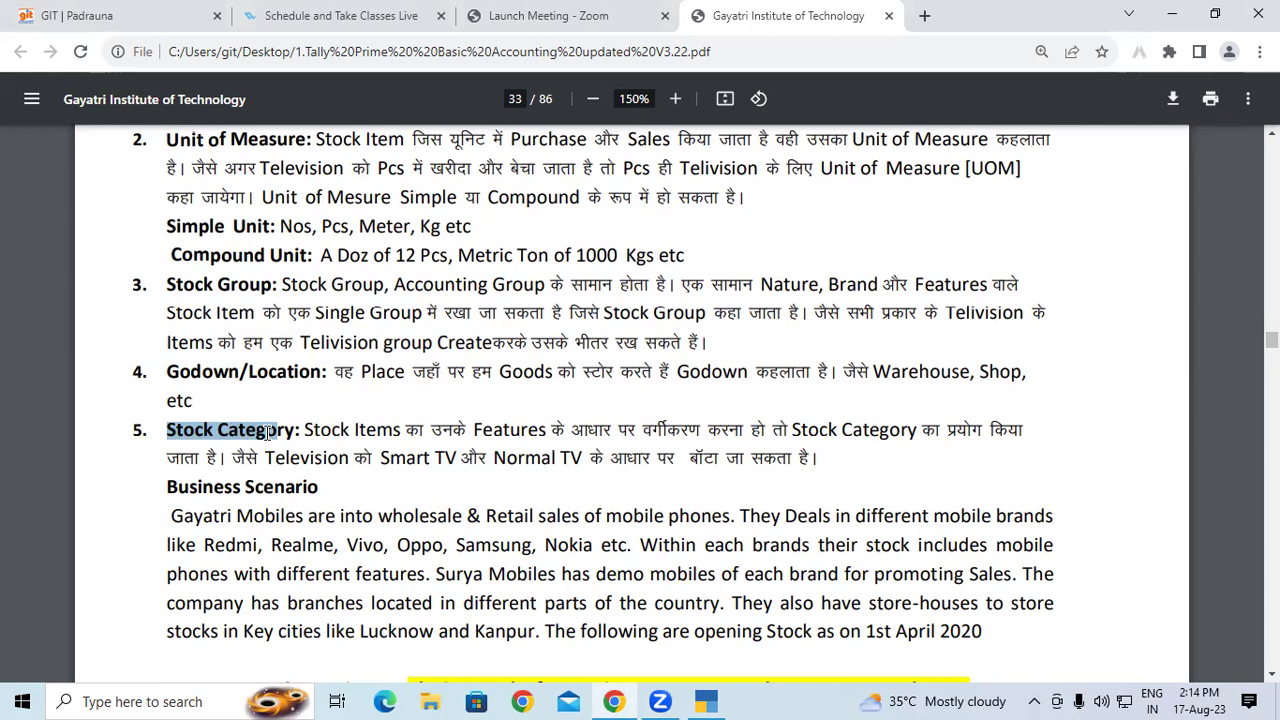
pyautogui.moveTo(268, 432); pyautogui.dragTo(277, 431)
# Return to the Stock Item entry and highlight its heading and definition
pyautogui.scroll(3, 233, 251)
pyautogui.moveTo(166, 277); pyautogui.dragTo(258, 277)
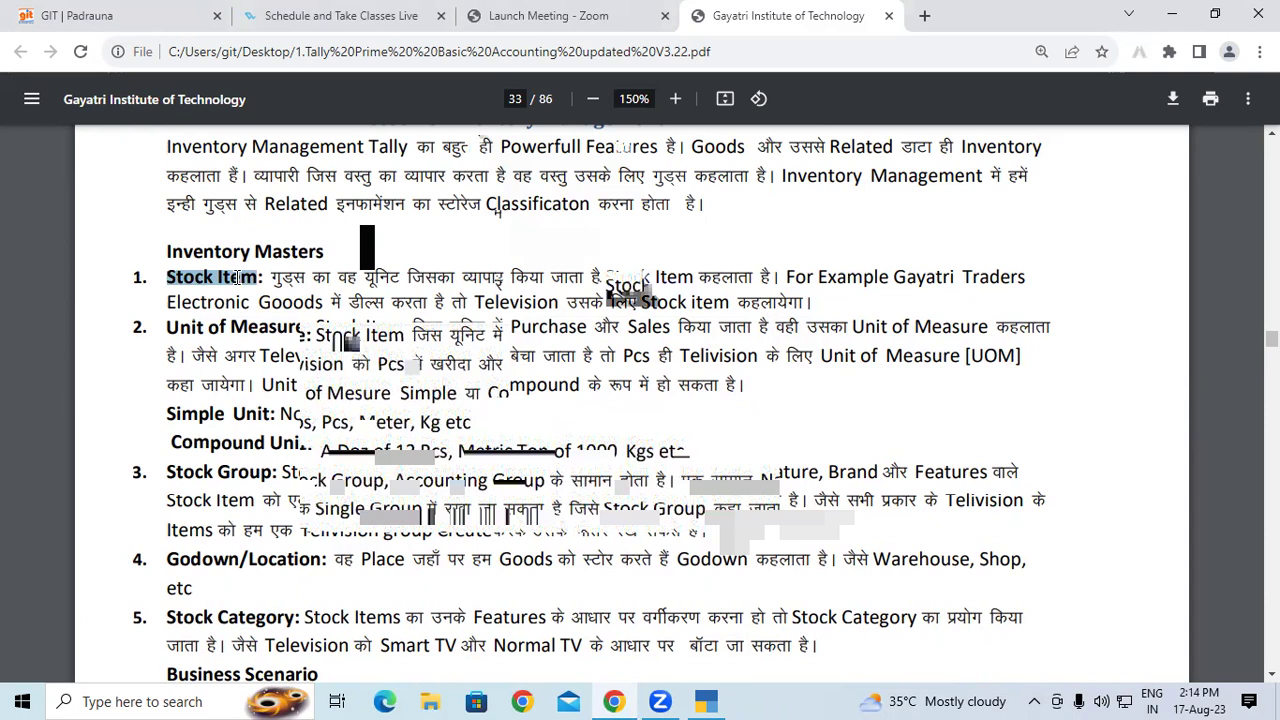
pyautogui.moveTo(266, 282); pyautogui.dragTo(747, 272)
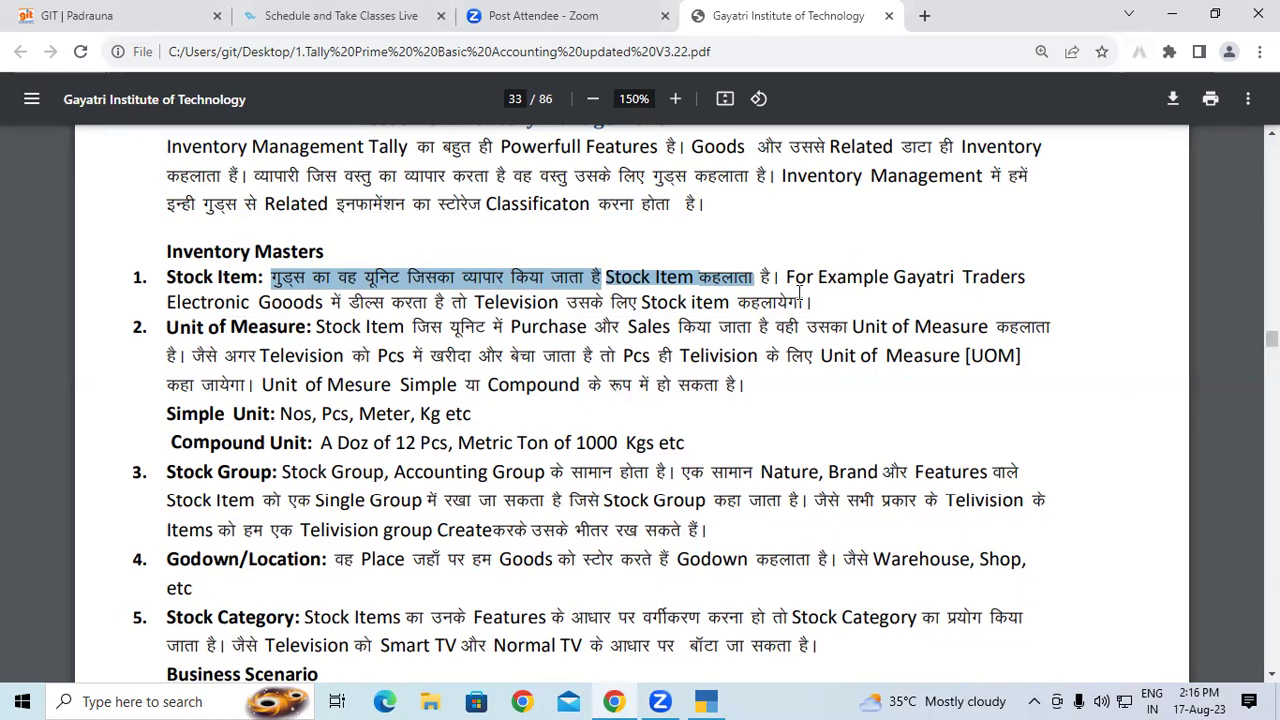
# Highlight the Stock Item example phrase by phrase, covering Gayatri Traders, electronic goods, Television and Stock item
pyautogui.moveTo(787, 277); pyautogui.dragTo(1039, 274)
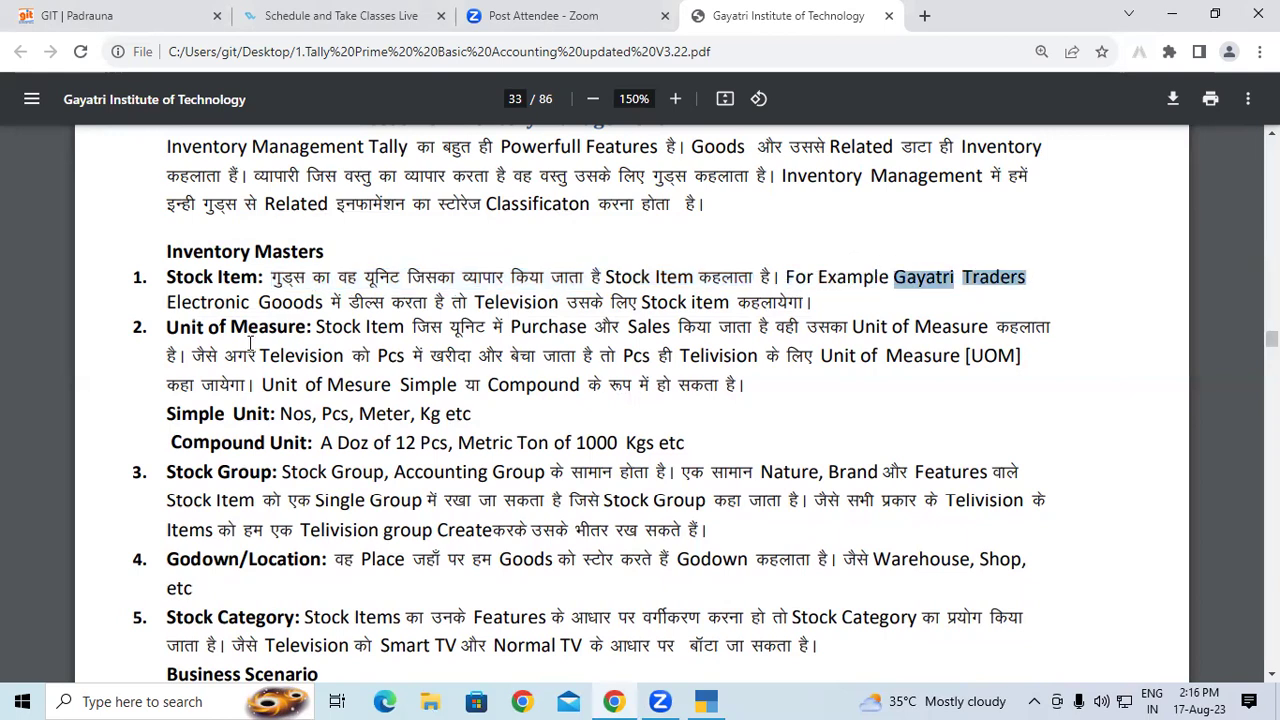
pyautogui.moveTo(209, 303); pyautogui.dragTo(437, 303)
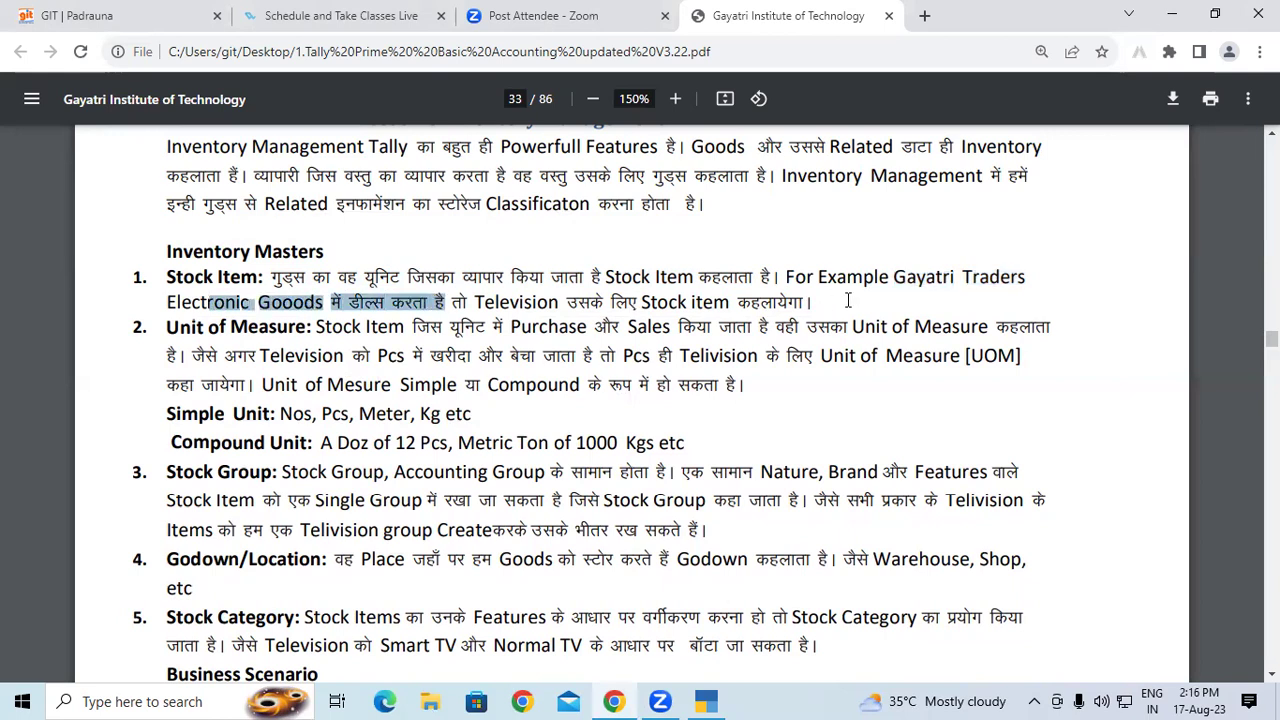
pyautogui.moveTo(819, 280); pyautogui.dragTo(1008, 278)
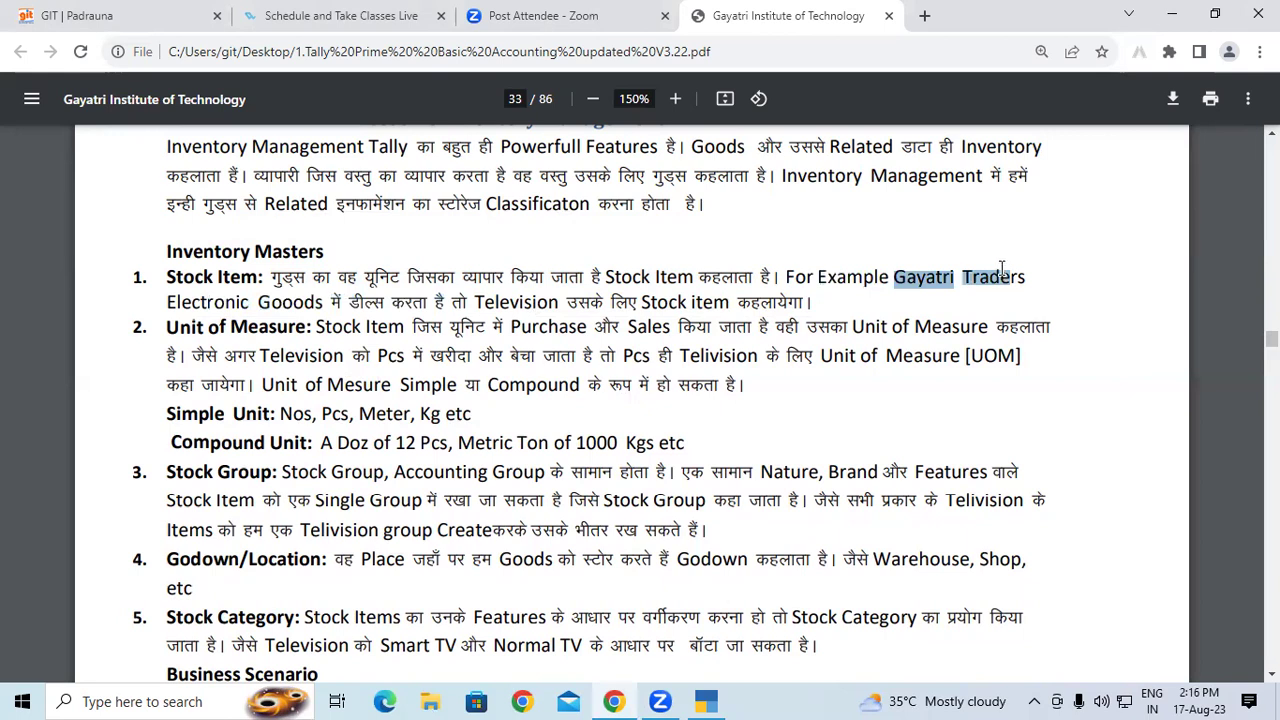
pyautogui.moveTo(165, 303); pyautogui.dragTo(381, 298)
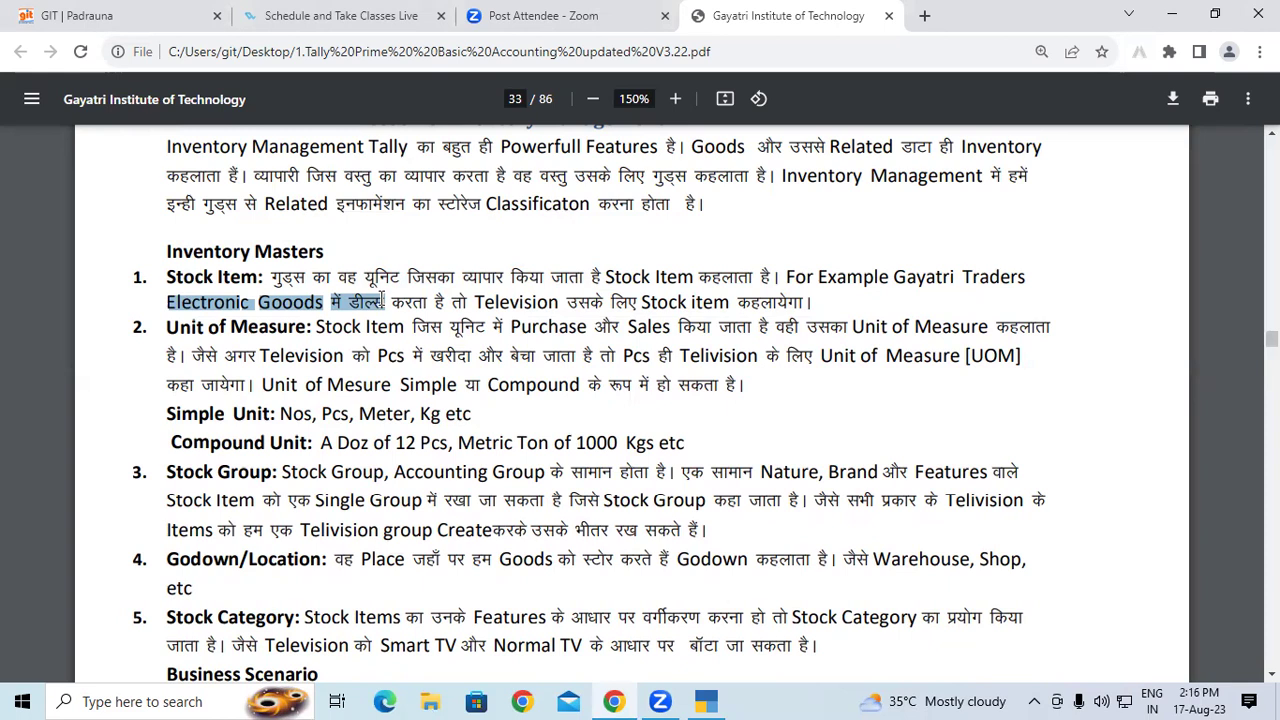
pyautogui.moveTo(452, 302); pyautogui.dragTo(523, 303)
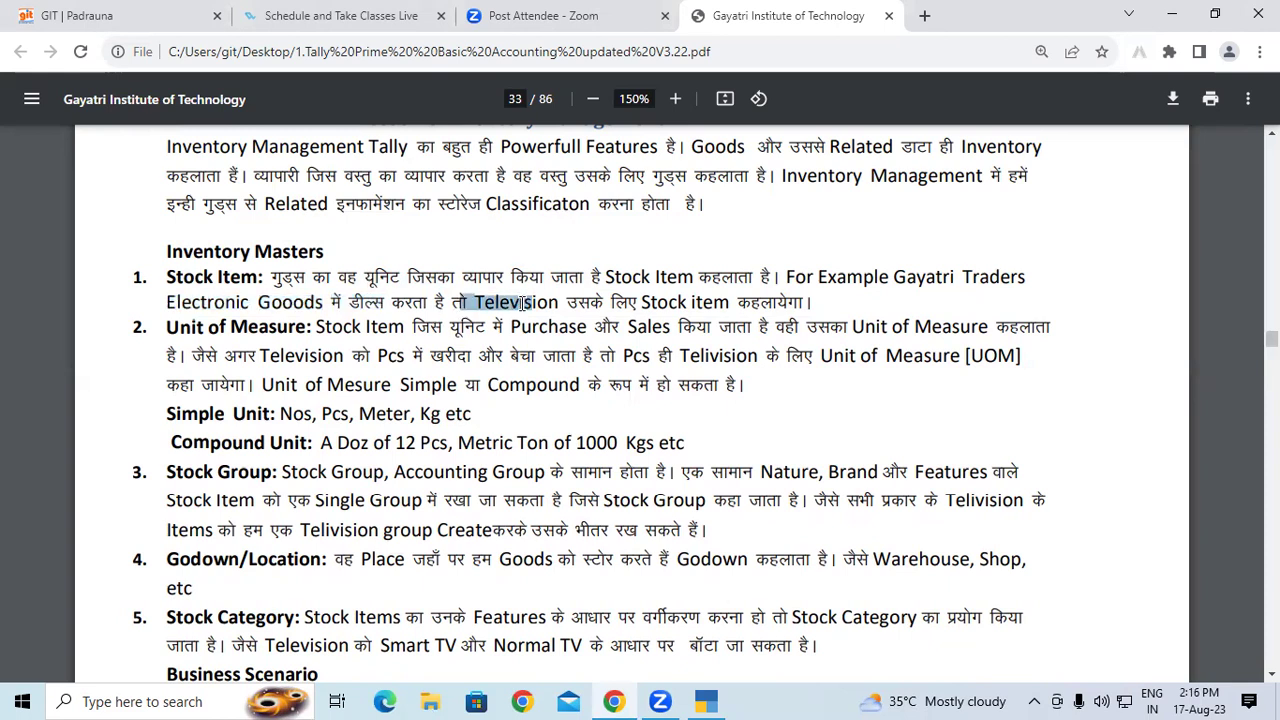
pyautogui.moveTo(641, 302); pyautogui.dragTo(727, 302)
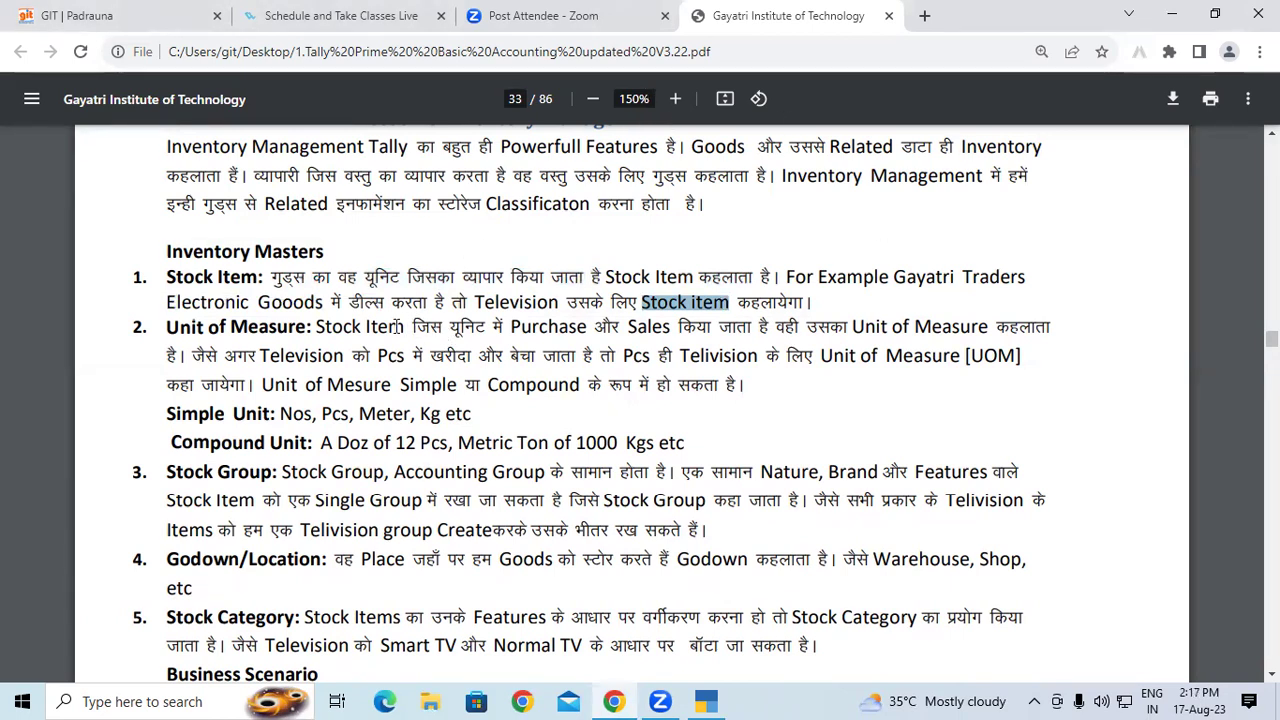
# Highlight the Unit of Measure explanation and the simple unit examples Nos, Pcs, Meter and Kg
pyautogui.moveTo(344, 328); pyautogui.dragTo(988, 357)
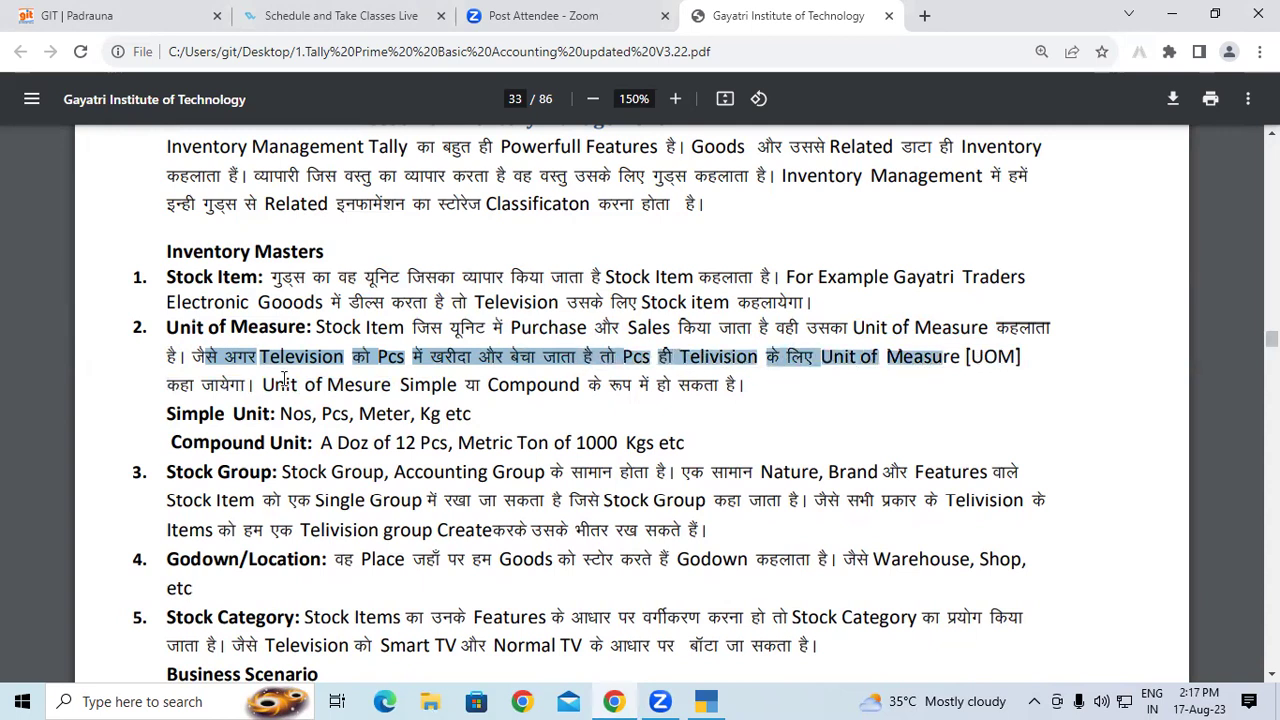
pyautogui.moveTo(167, 386); pyautogui.dragTo(734, 393)
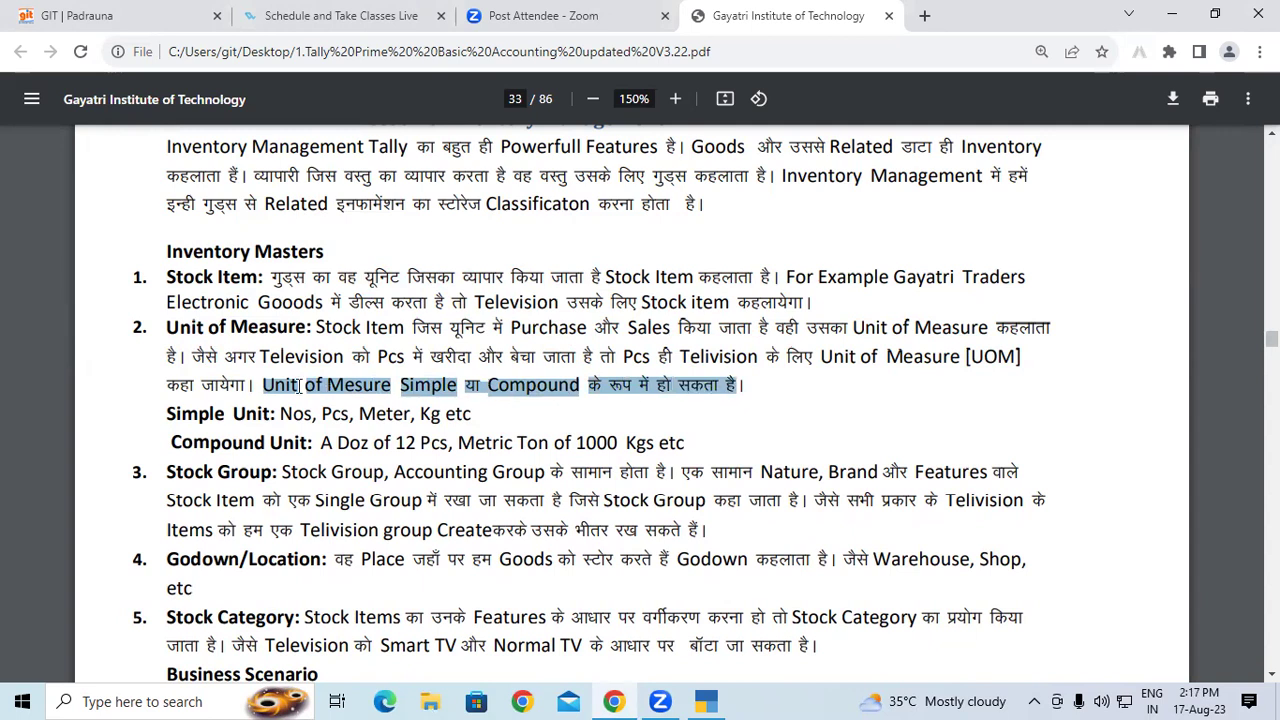
pyautogui.moveTo(166, 418); pyautogui.dragTo(312, 415)
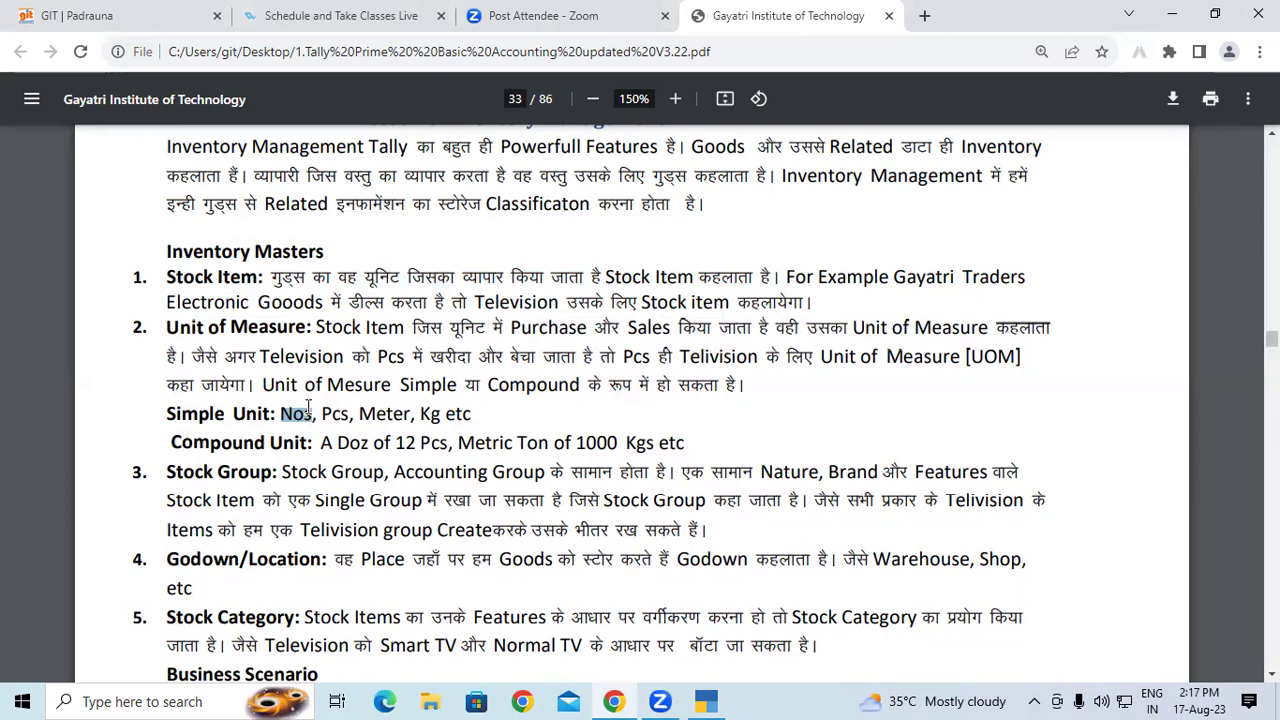
pyautogui.click(309, 410)
pyautogui.moveTo(326, 413); pyautogui.dragTo(340, 414)
pyautogui.click(359, 419)
pyautogui.moveTo(360, 420); pyautogui.dragTo(398, 425)
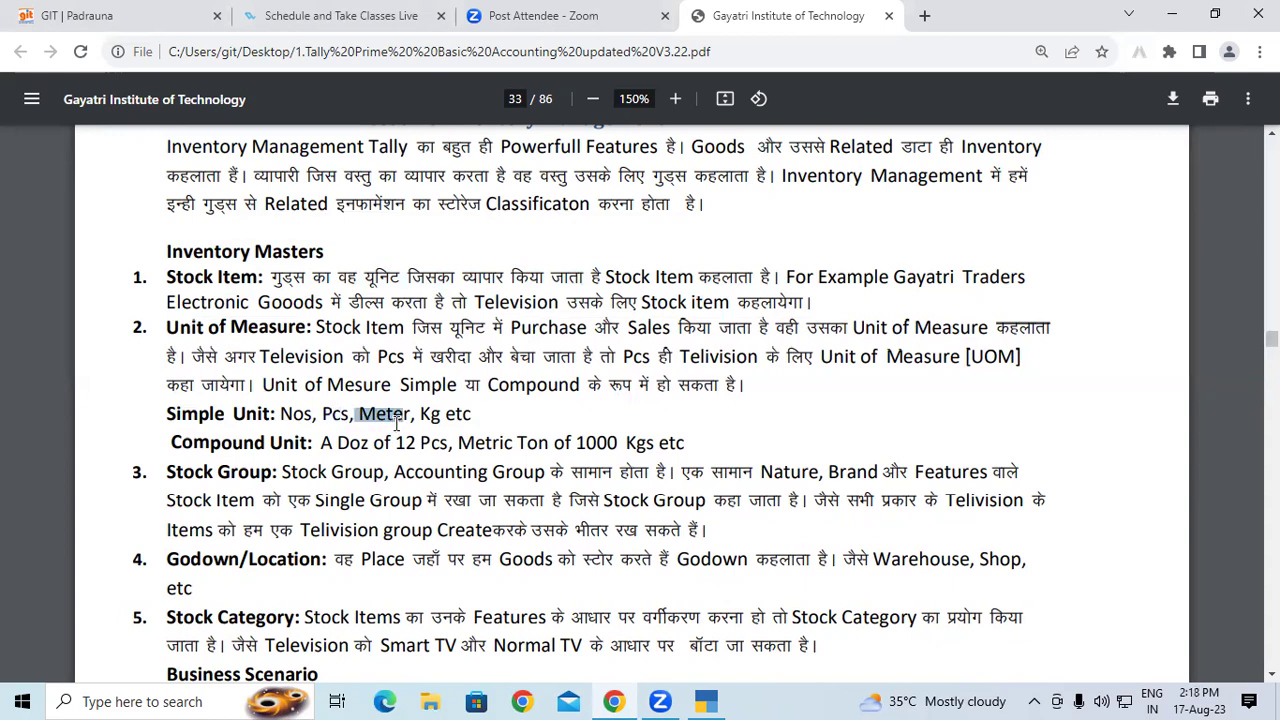
pyautogui.click(415, 414)
pyautogui.moveTo(413, 415); pyautogui.dragTo(425, 416)
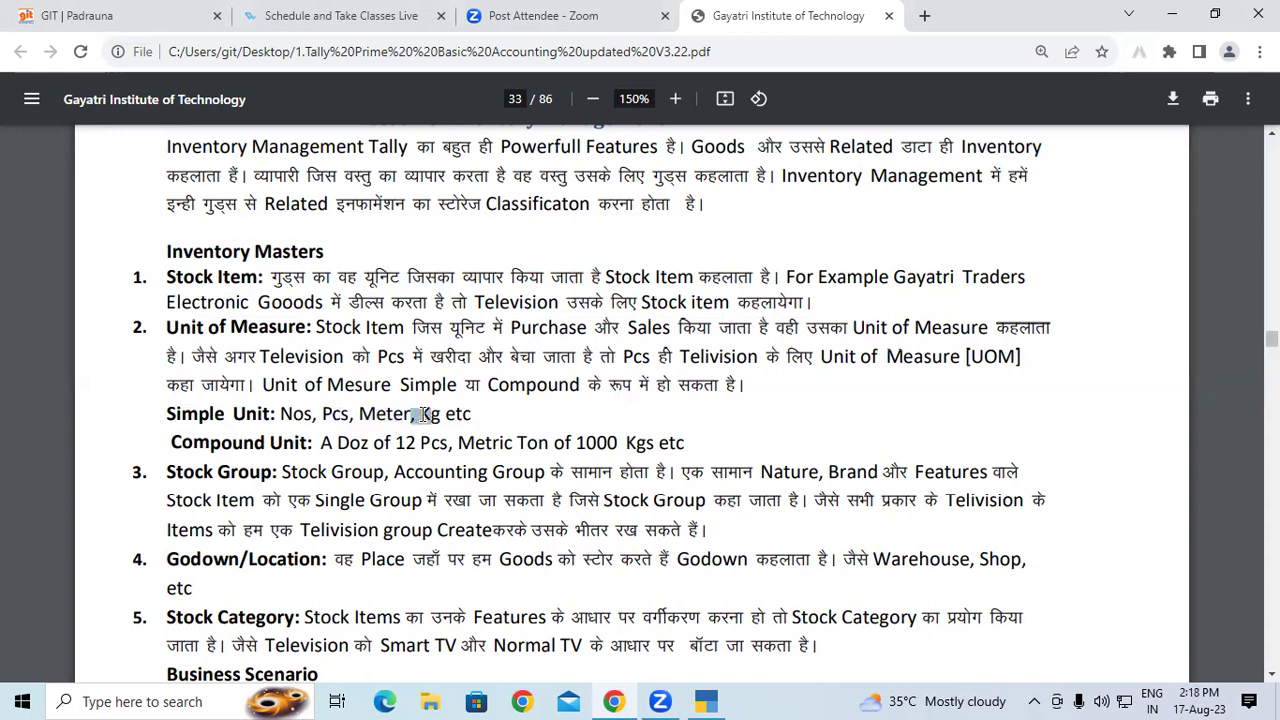
pyautogui.click(424, 416)
pyautogui.moveTo(178, 414); pyautogui.dragTo(416, 414)
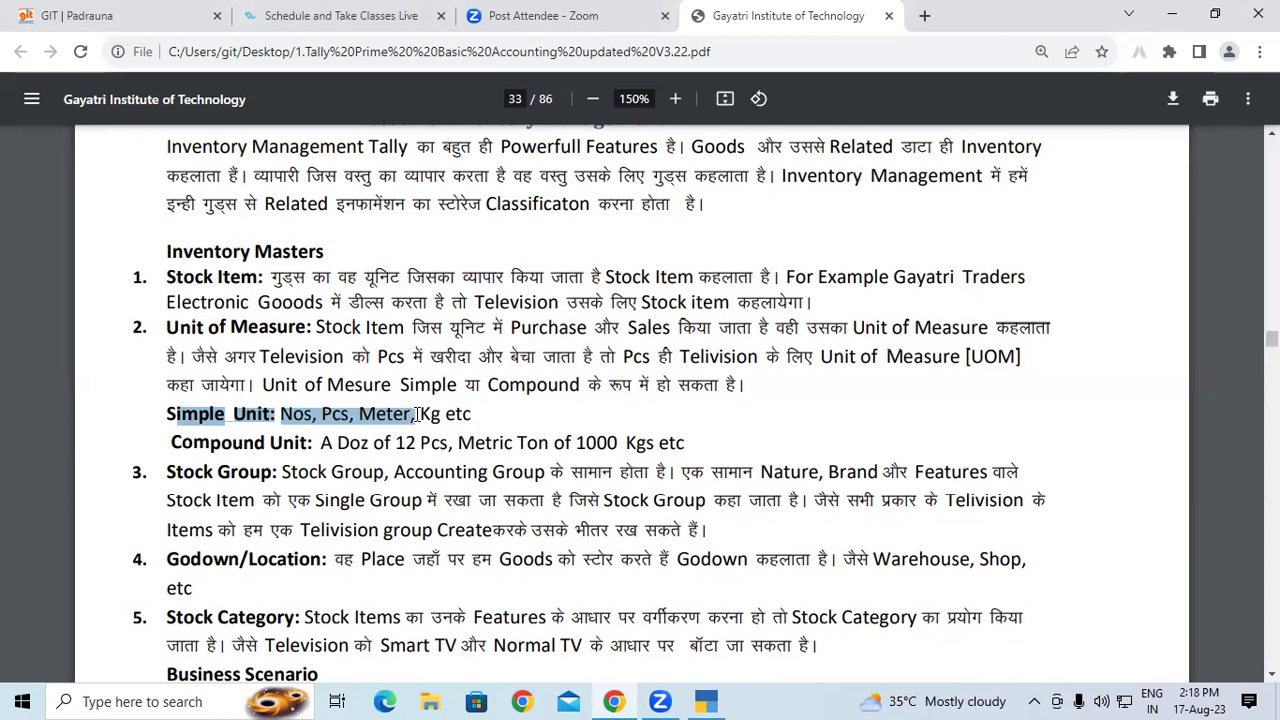
# Highlight the Compound Unit examples, a dozen of 12 Pcs and a Metric Ton of 1000 Kgs
pyautogui.click(340, 470)
pyautogui.moveTo(182, 442); pyautogui.dragTo(643, 442)
pyautogui.click(430, 443)
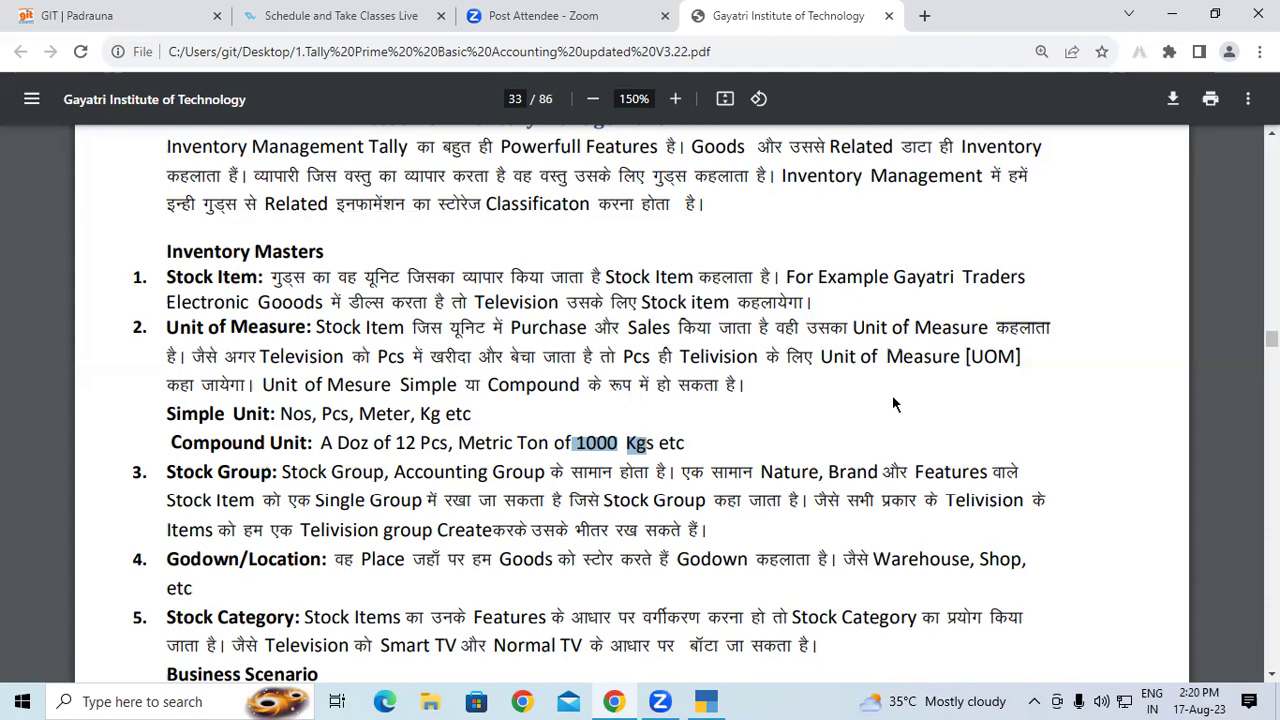
# Highlight the Stock Group heading and the sentence comparing it with an Accounting Group
pyautogui.moveTo(165, 472); pyautogui.dragTo(272, 474)
pyautogui.scroll(-2, 349, 390)
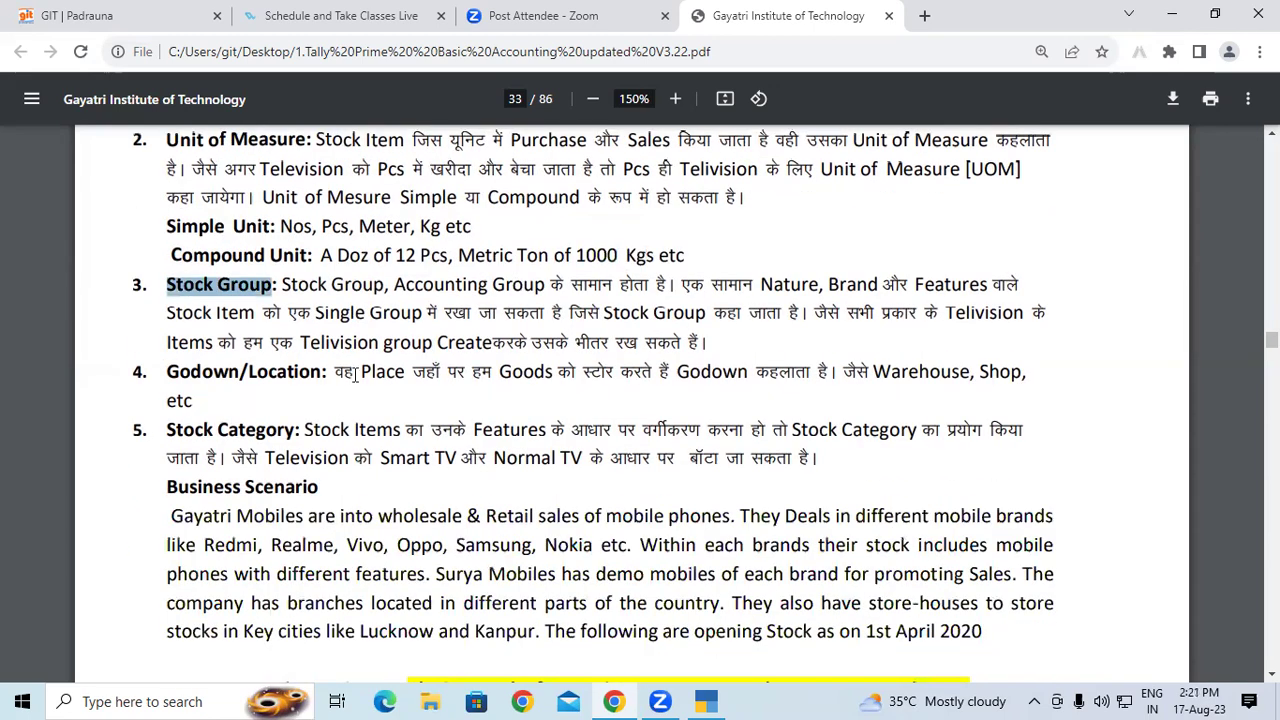
pyautogui.moveTo(282, 285); pyautogui.dragTo(652, 285)
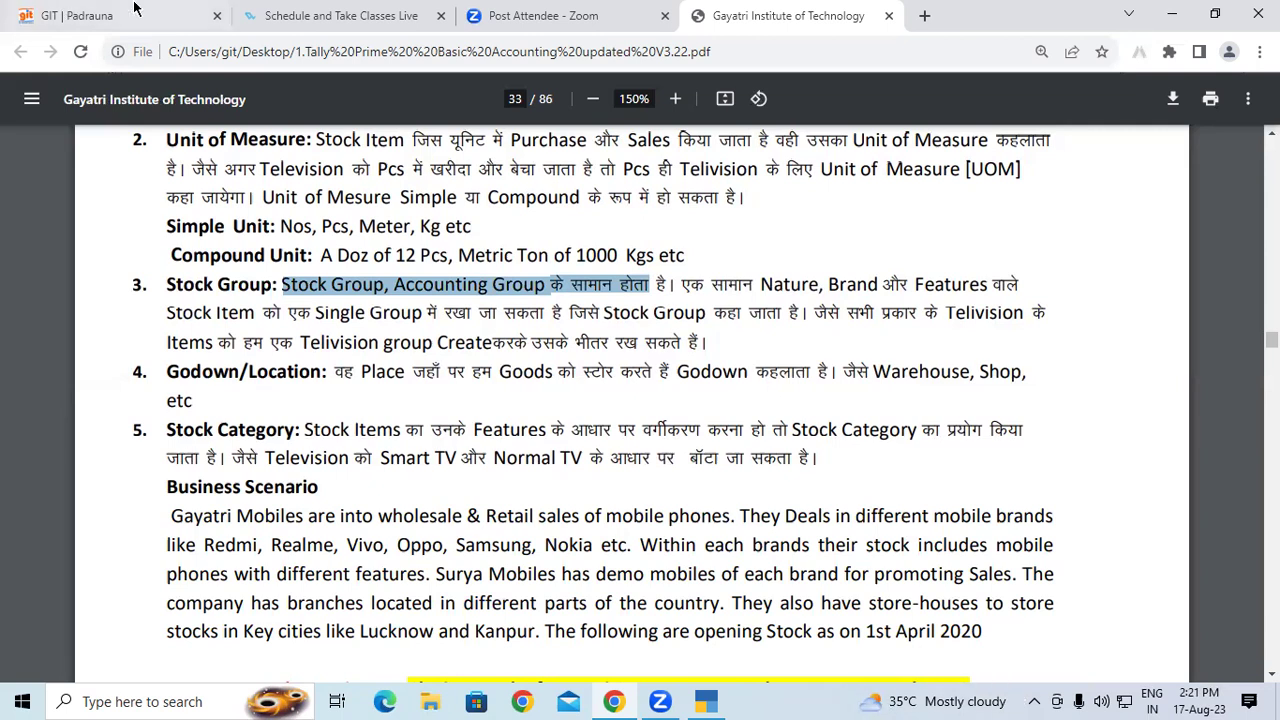
# Highlight the rest of the Stock Group definition, covering similar nature, brand and features and the Television group example
pyautogui.moveTo(748, 284); pyautogui.dragTo(877, 286)
pyautogui.moveTo(376, 259); pyautogui.dragTo(720, 346)
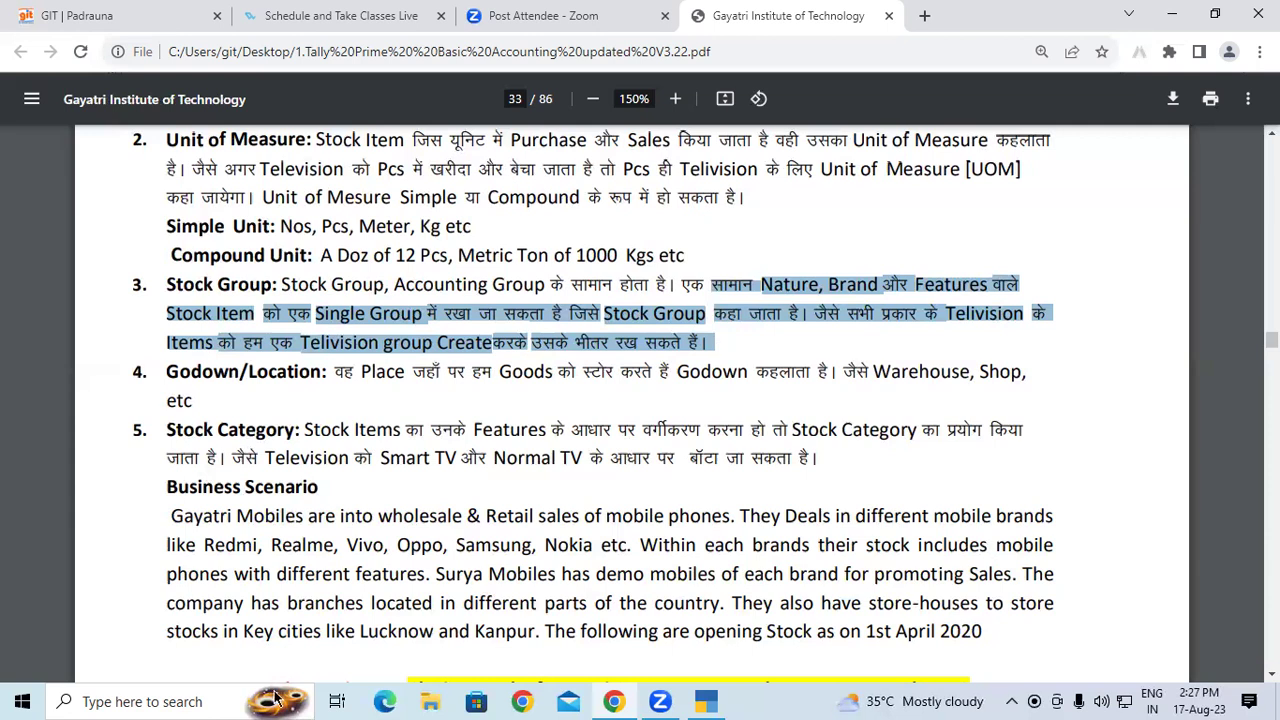
# Highlight the Business Scenario heading and the sentences on Gayatri Mobiles' wholesale and retail sales of mobile phones in different brands
pyautogui.scroll(-2, 260, 500)
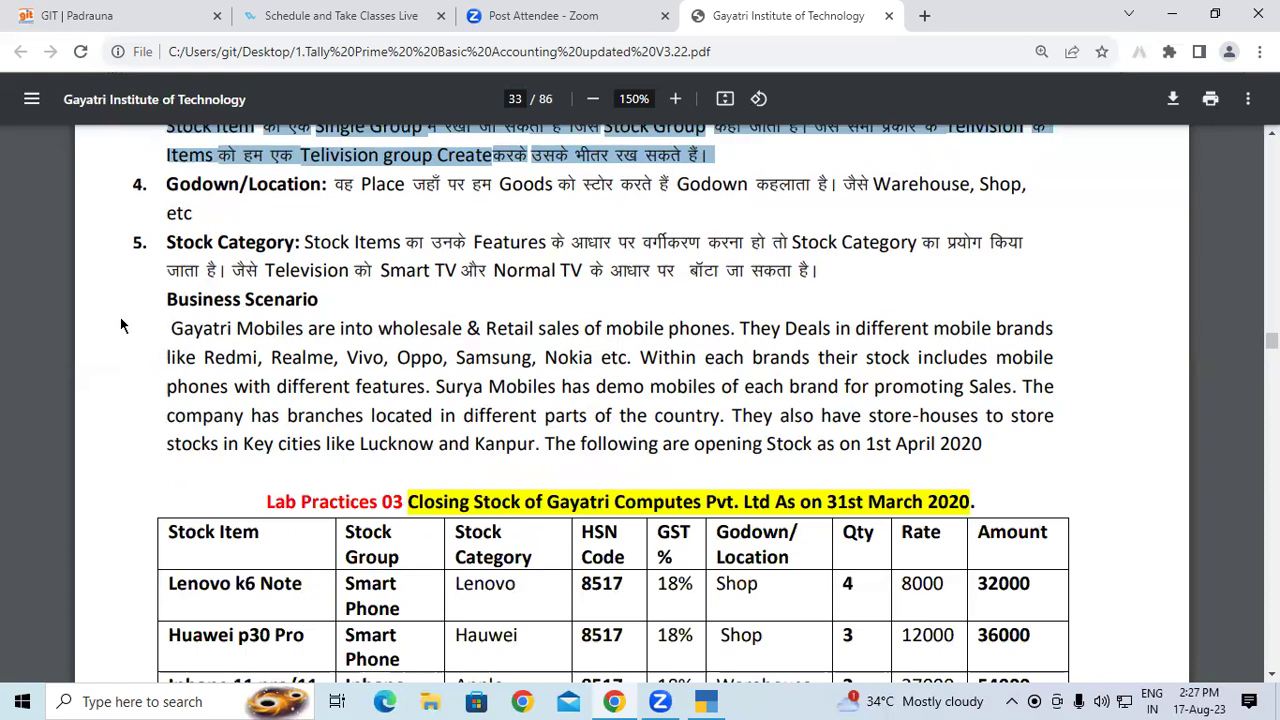
pyautogui.moveTo(162, 300); pyautogui.dragTo(305, 305)
pyautogui.moveTo(172, 332); pyautogui.dragTo(700, 330)
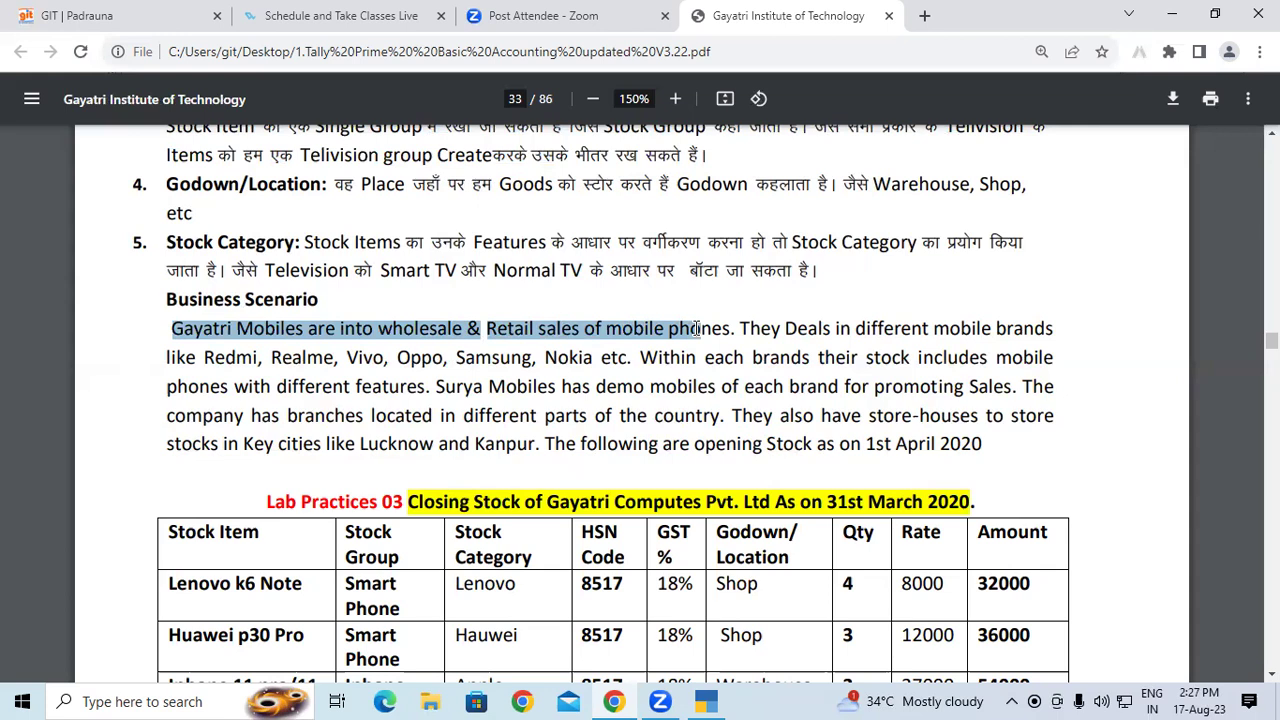
pyautogui.moveTo(700, 330); pyautogui.dragTo(704, 330)
pyautogui.click(389, 337)
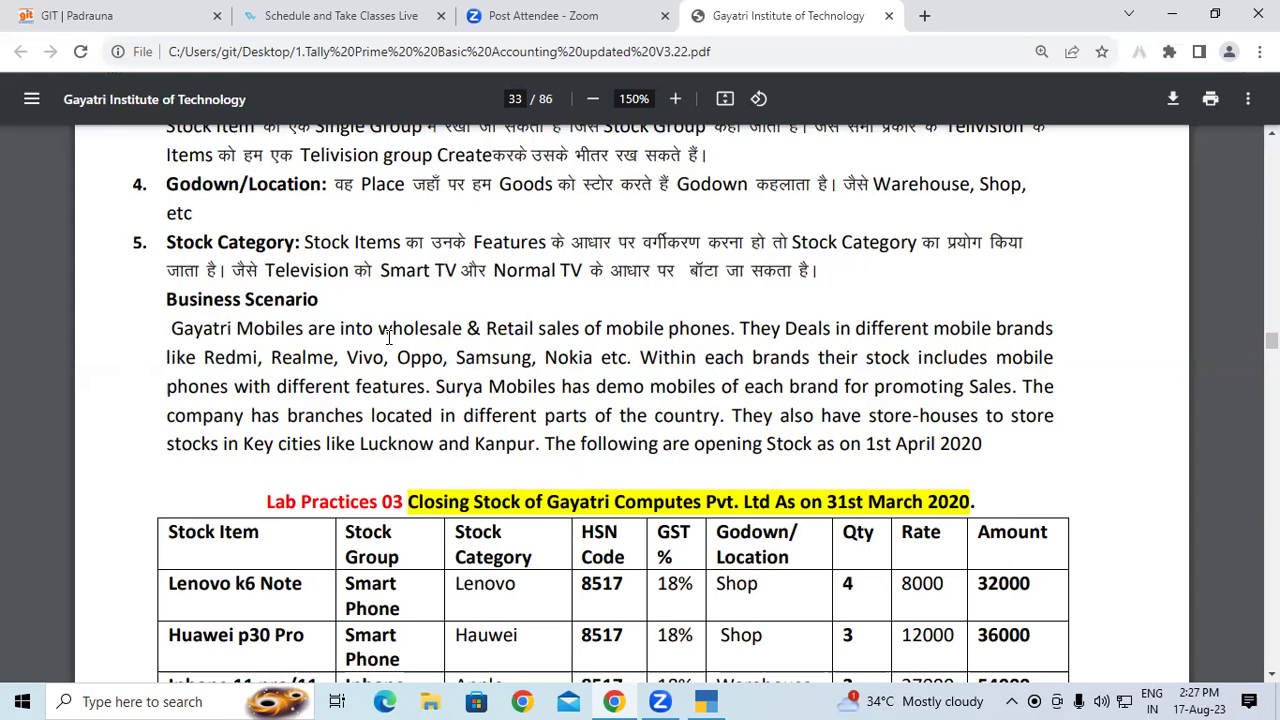
pyautogui.moveTo(597, 334); pyautogui.dragTo(700, 329)
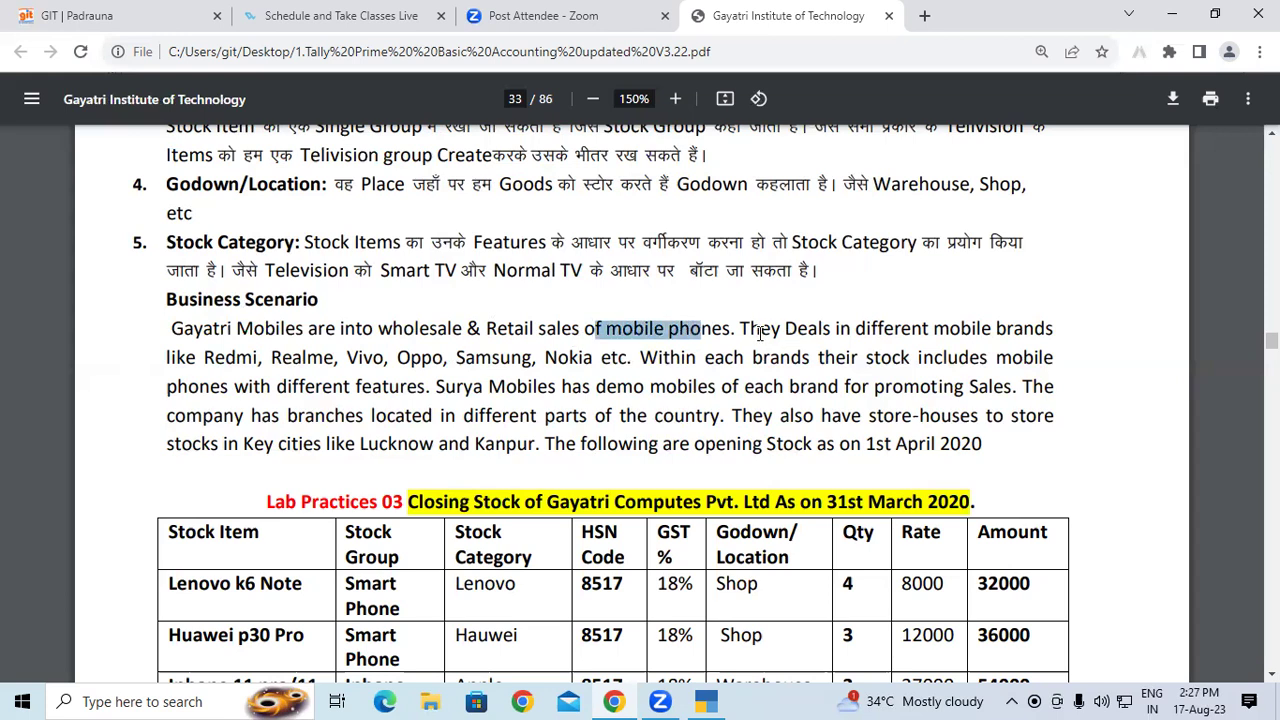
pyautogui.moveTo(852, 330); pyautogui.dragTo(865, 330)
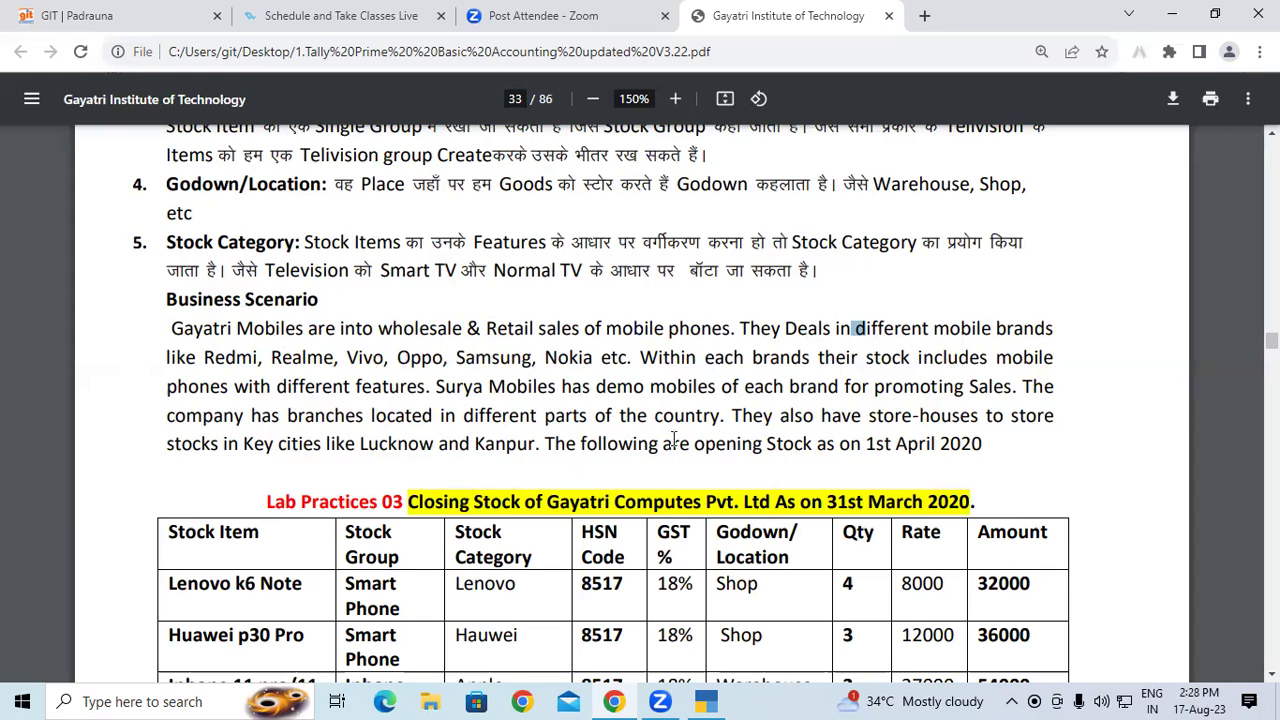
pyautogui.click(356, 327)
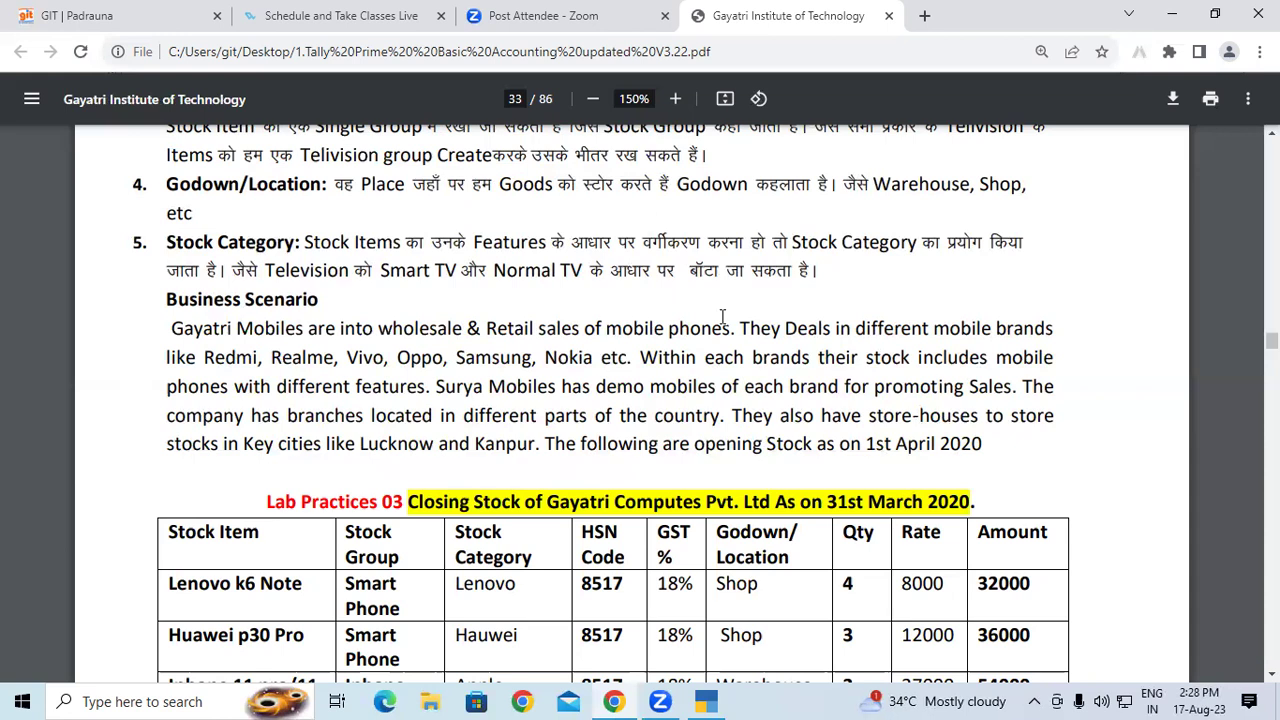
# Highlight the mobile brands in the Business Scenario, from Redmi, Realme, Vivo and Oppo to Samsung and Nokia
pyautogui.moveTo(205, 357); pyautogui.dragTo(306, 350)
pyautogui.doubleClick(370, 356)
pyautogui.moveTo(410, 356); pyautogui.dragTo(513, 355)
pyautogui.click(561, 354)
pyautogui.moveTo(580, 356); pyautogui.dragTo(500, 356)
pyautogui.moveTo(367, 356); pyautogui.dragTo(204, 360)
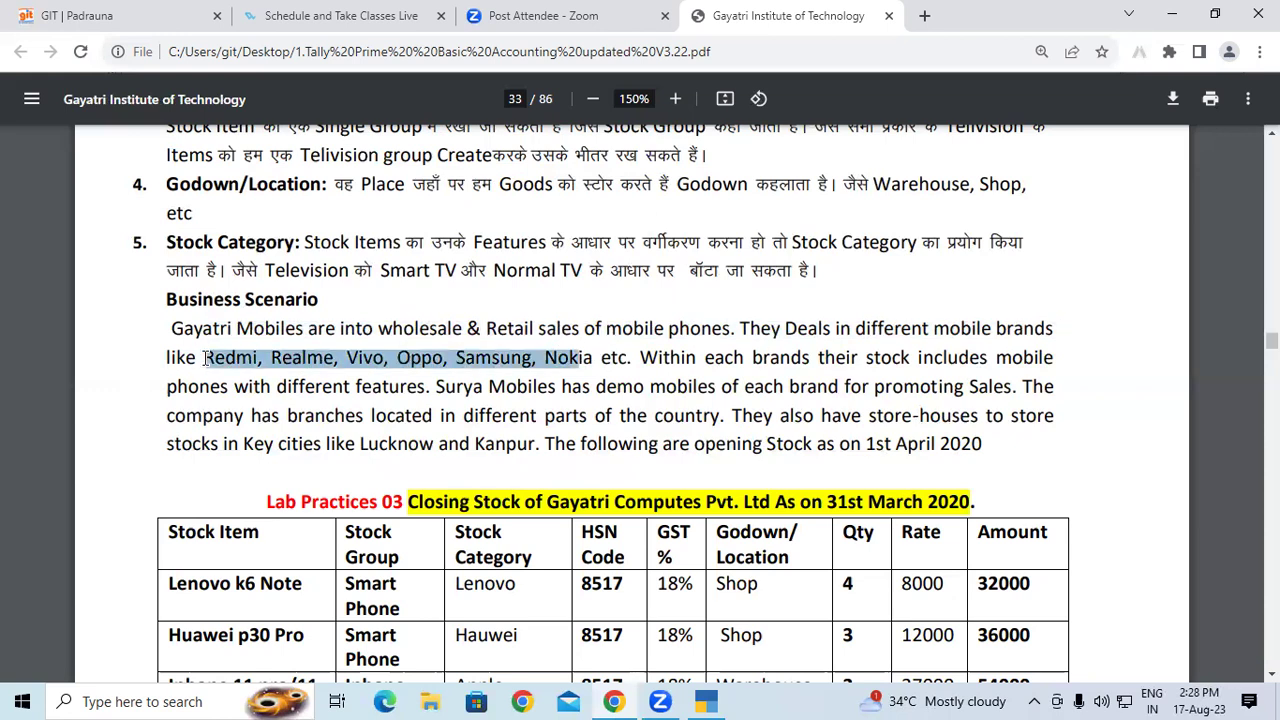
pyautogui.click(669, 355)
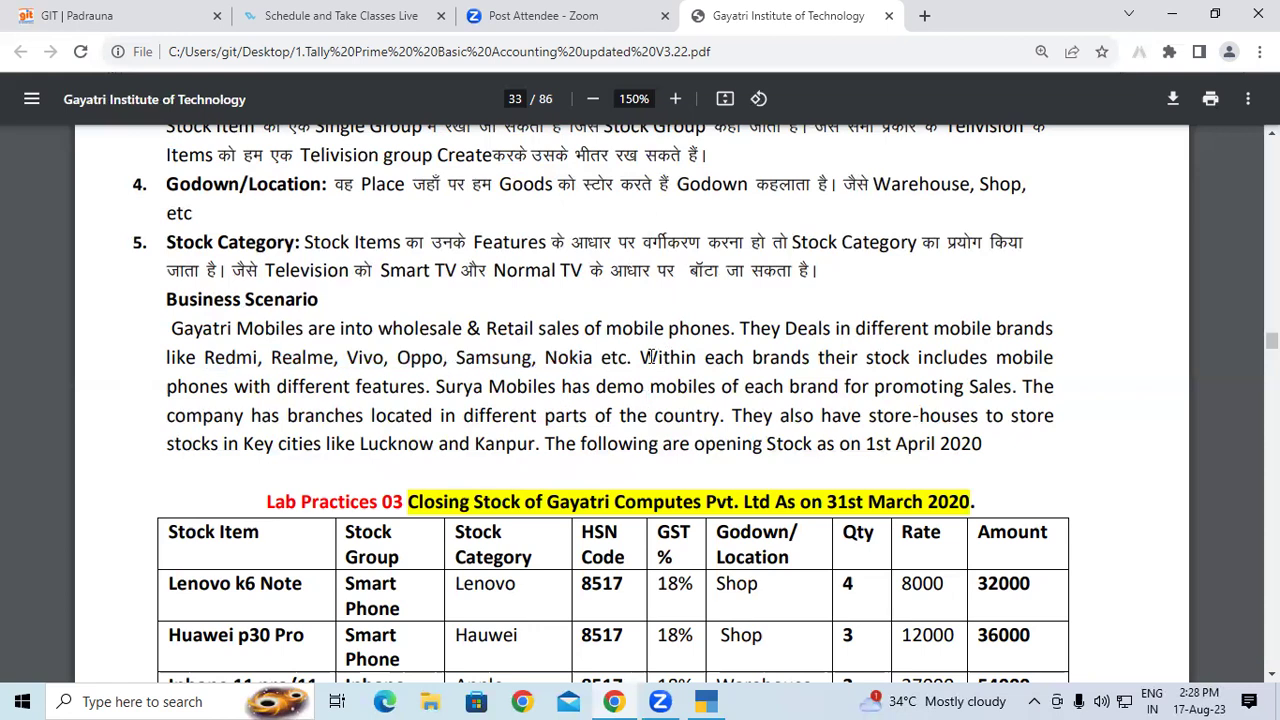
# Highlight the Business Scenario sentence on each brand's stock including mobile phones with different features
pyautogui.moveTo(641, 357); pyautogui.dragTo(306, 381)
pyautogui.moveTo(398, 386); pyautogui.dragTo(399, 386)
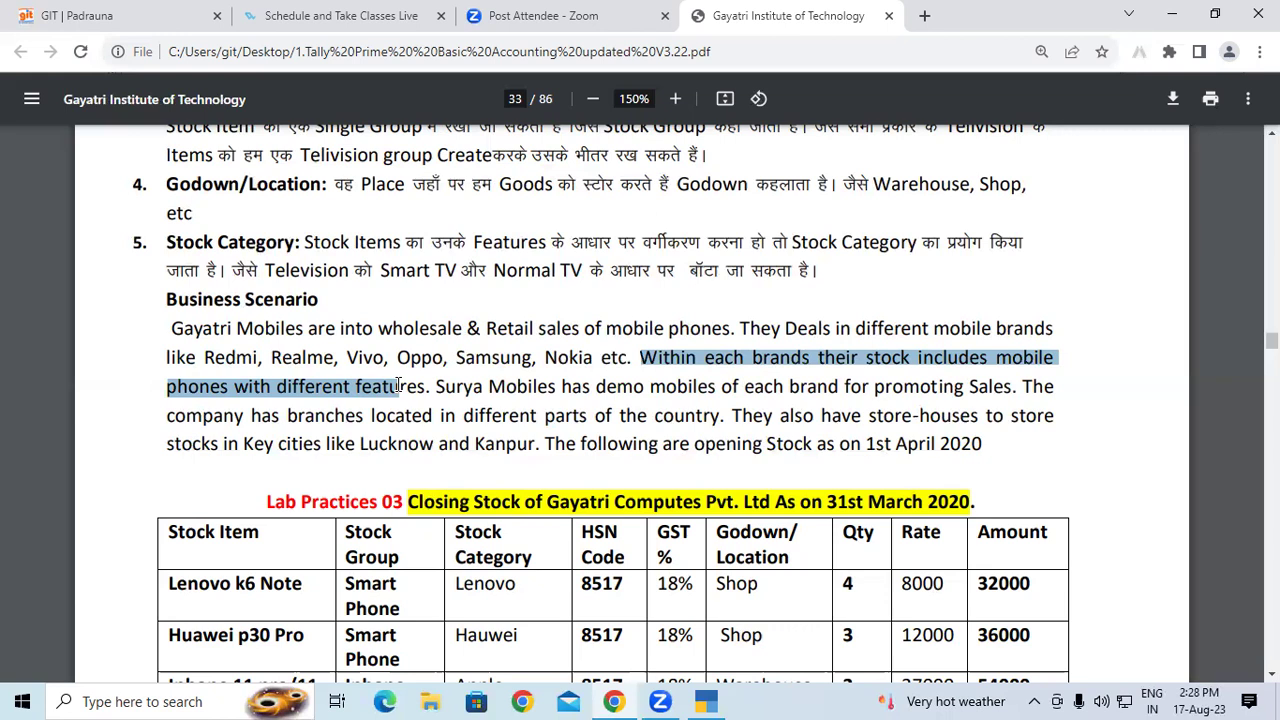
pyautogui.click(450, 392)
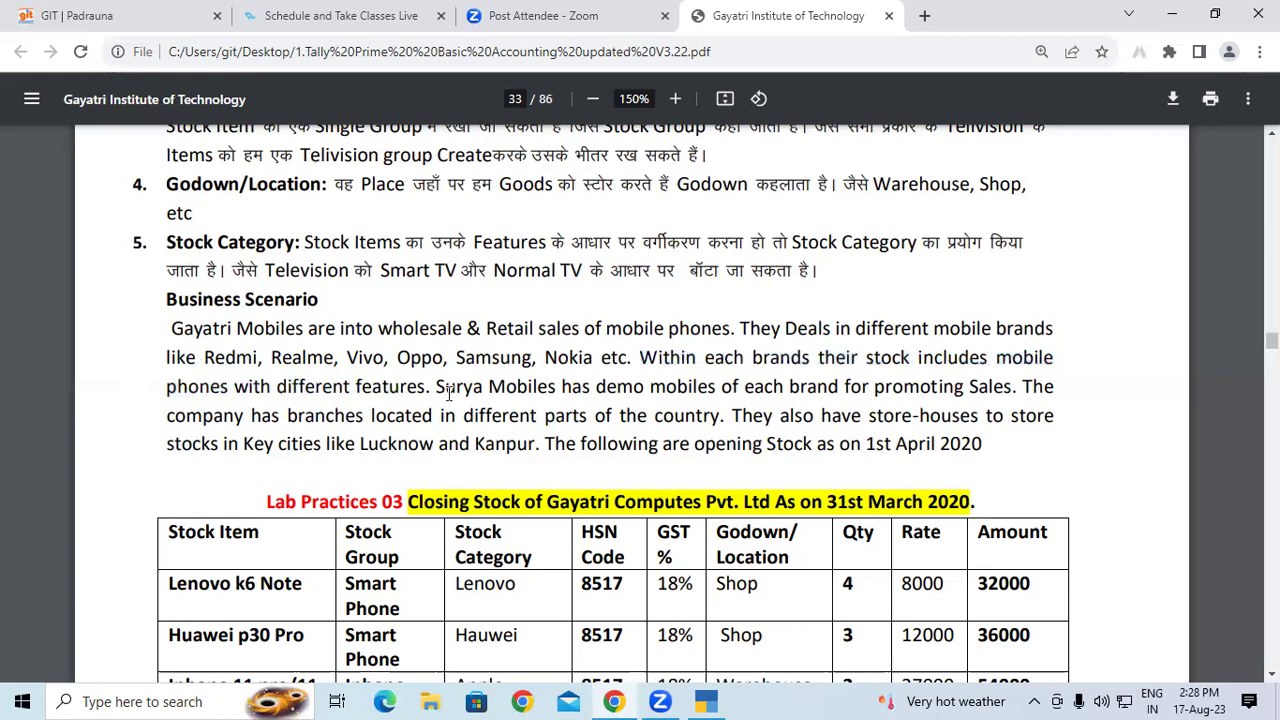
# Highlight the sentence on Surya Mobiles having demo mobiles of each brand for promoting sales
pyautogui.moveTo(497, 400); pyautogui.dragTo(689, 384)
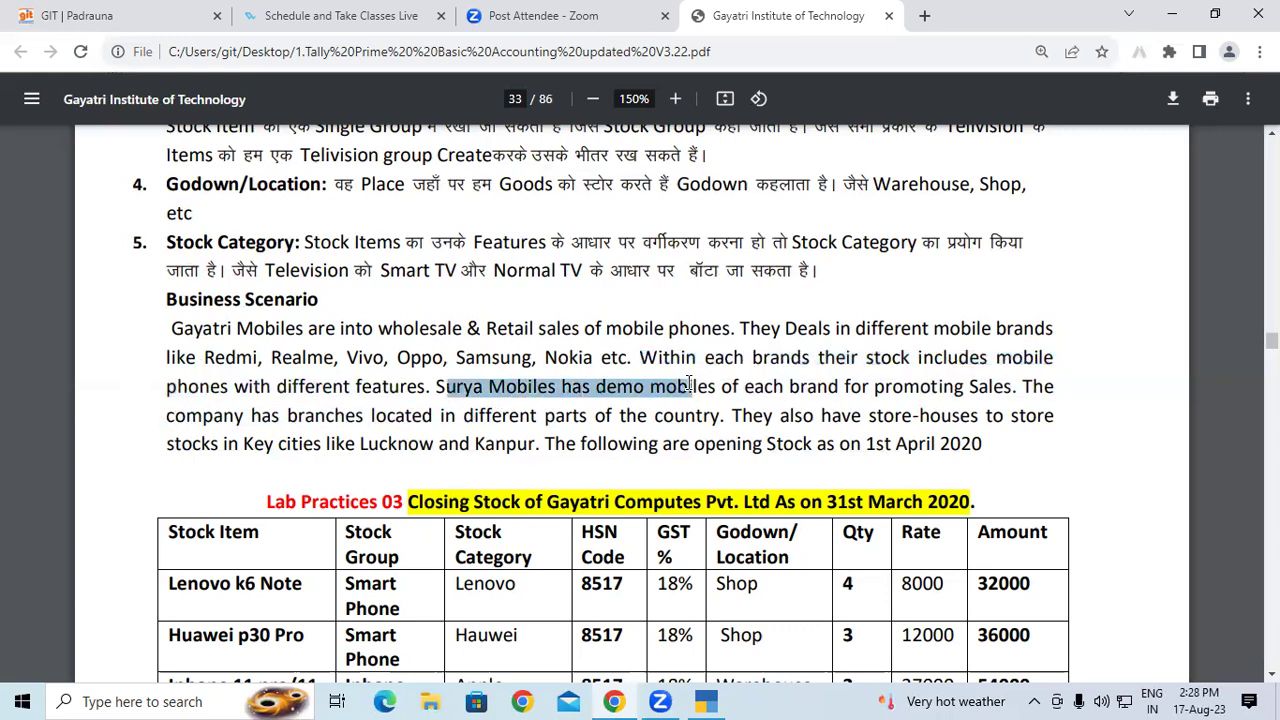
pyautogui.click(572, 390)
pyautogui.moveTo(460, 390); pyautogui.dragTo(998, 392)
pyautogui.doubleClick(567, 388)
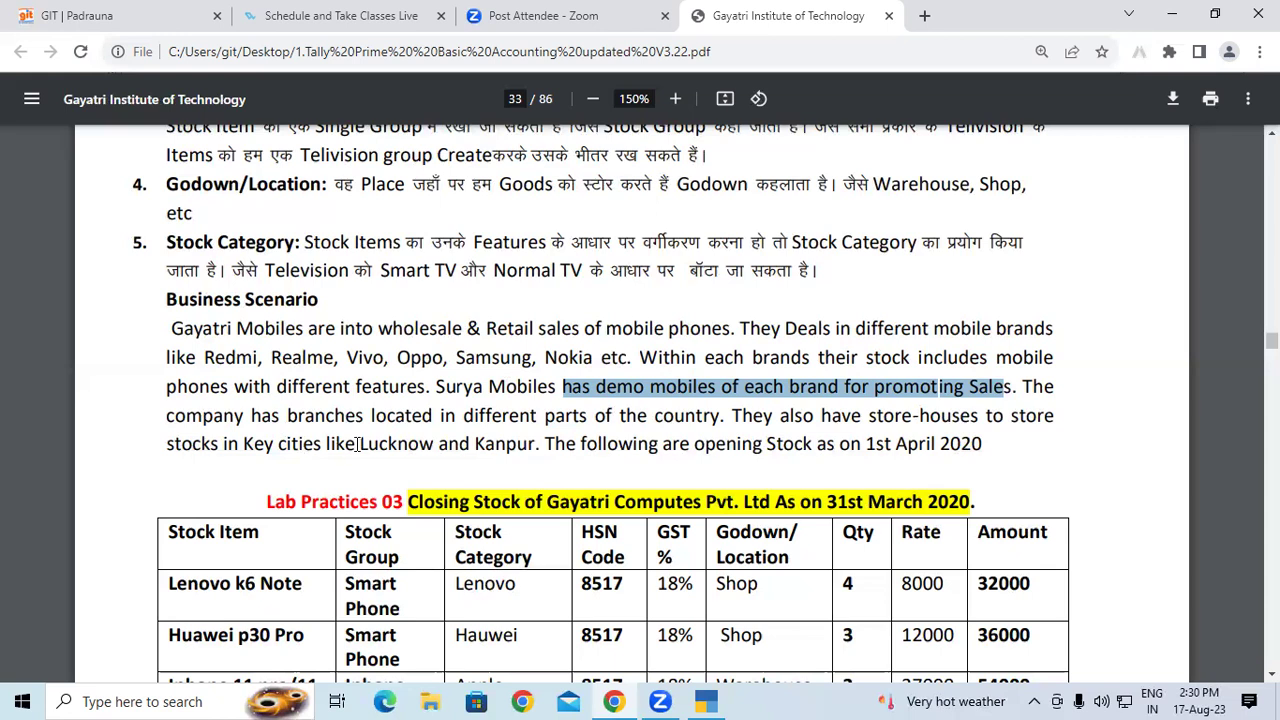
# Highlight the store-house cities Lucknow and Kanpur and the statement about opening stock as on 1st April 2020
pyautogui.moveTo(302, 446); pyautogui.dragTo(524, 446)
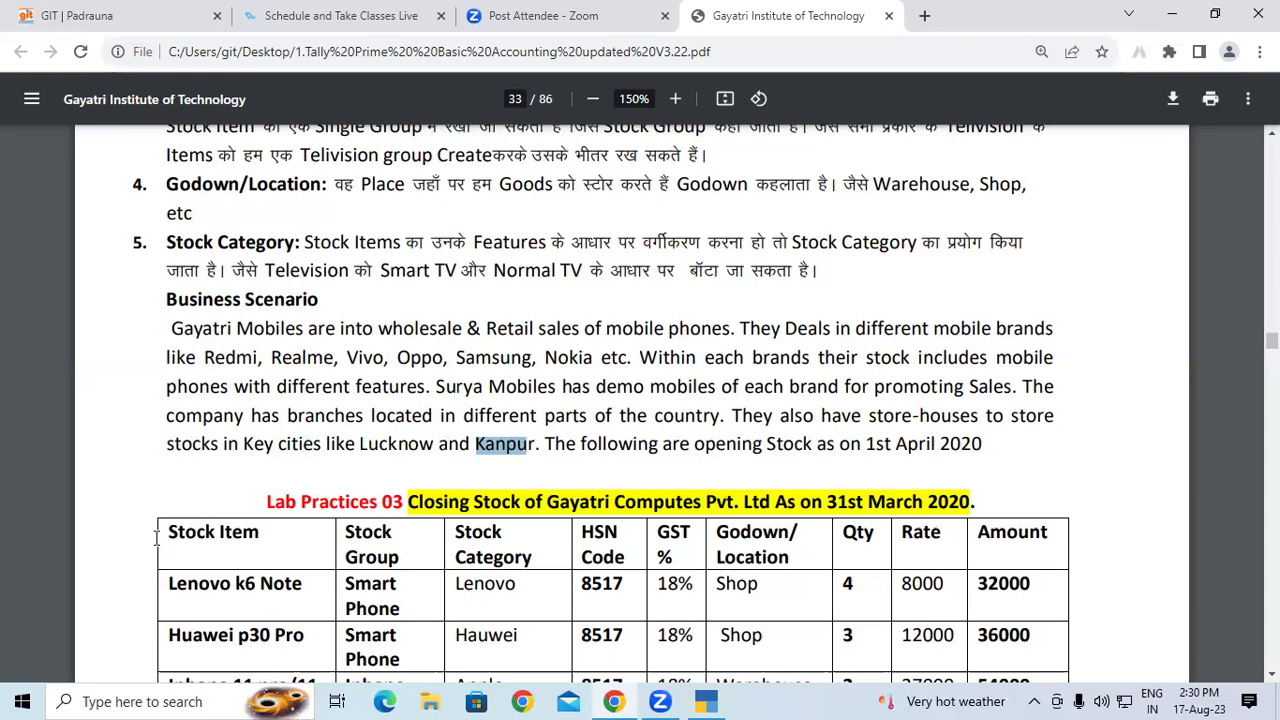
pyautogui.moveTo(556, 444); pyautogui.dragTo(977, 445)
# Highlight the column headings of the Lab Practices 03 closing stock table, from Stock Item through Amount
pyautogui.scroll(-1, 977, 445)
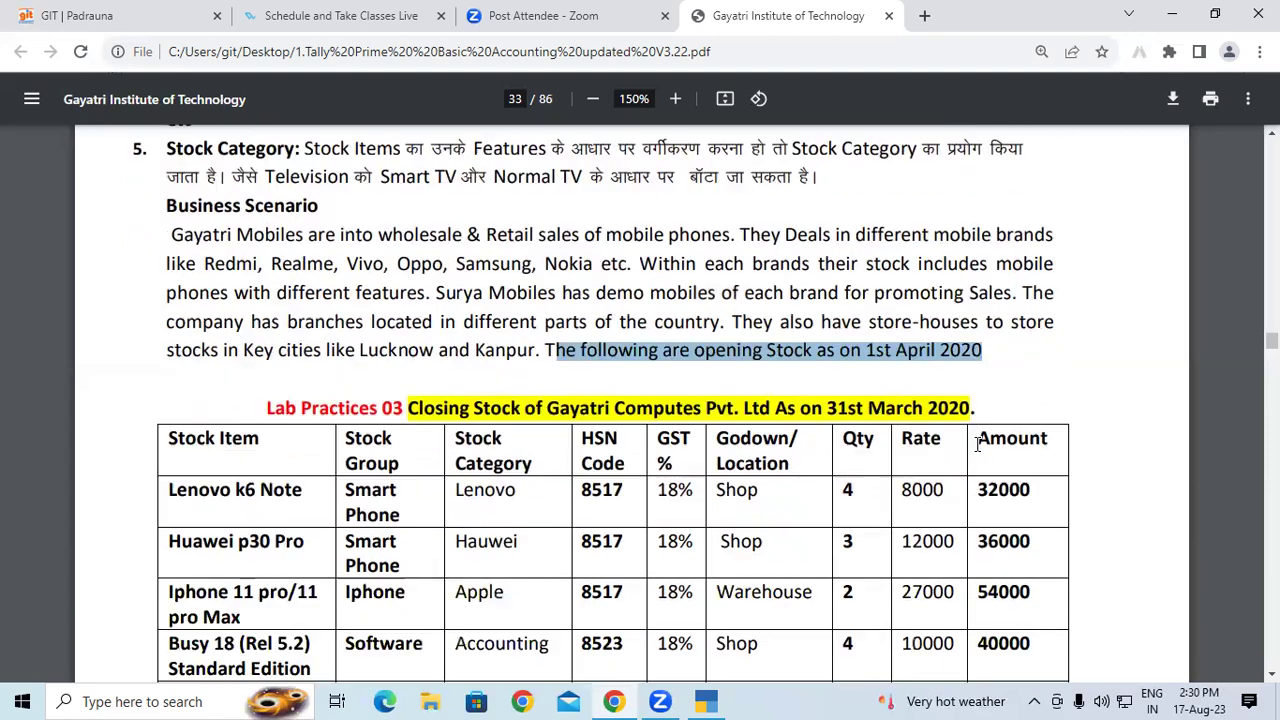
pyautogui.scroll(-2, 977, 445)
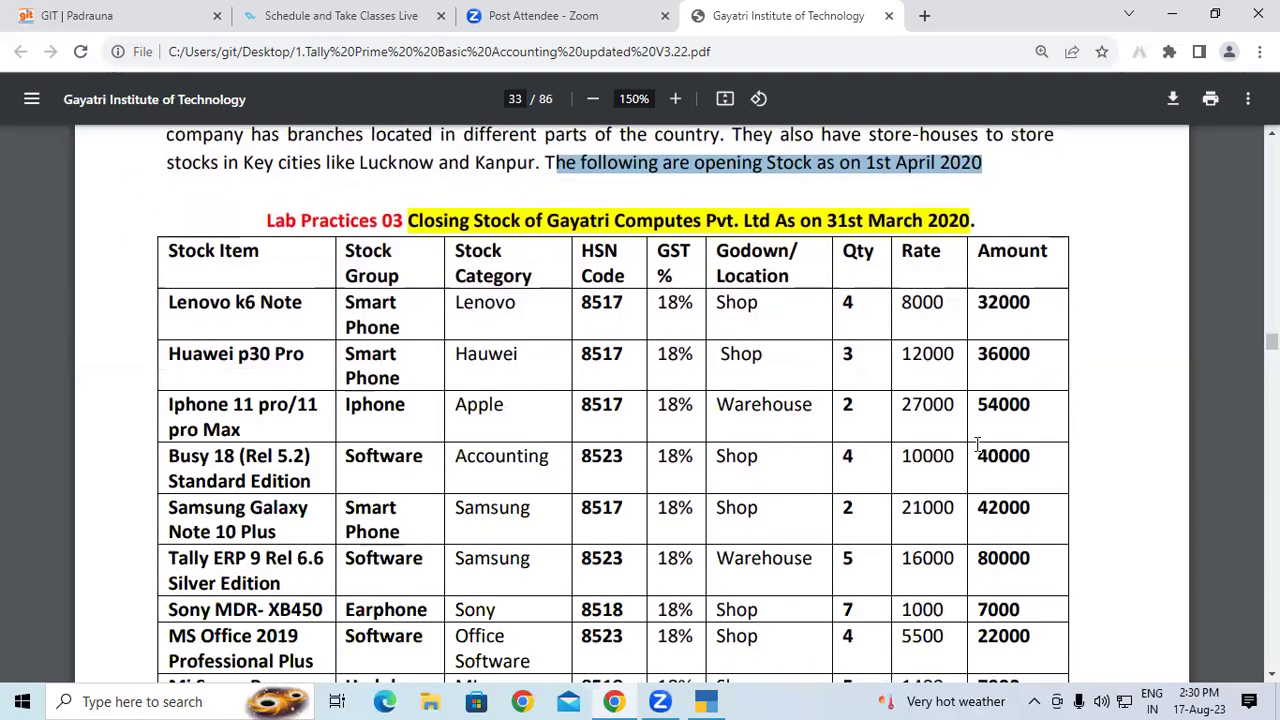
pyautogui.moveTo(167, 250); pyautogui.dragTo(256, 254)
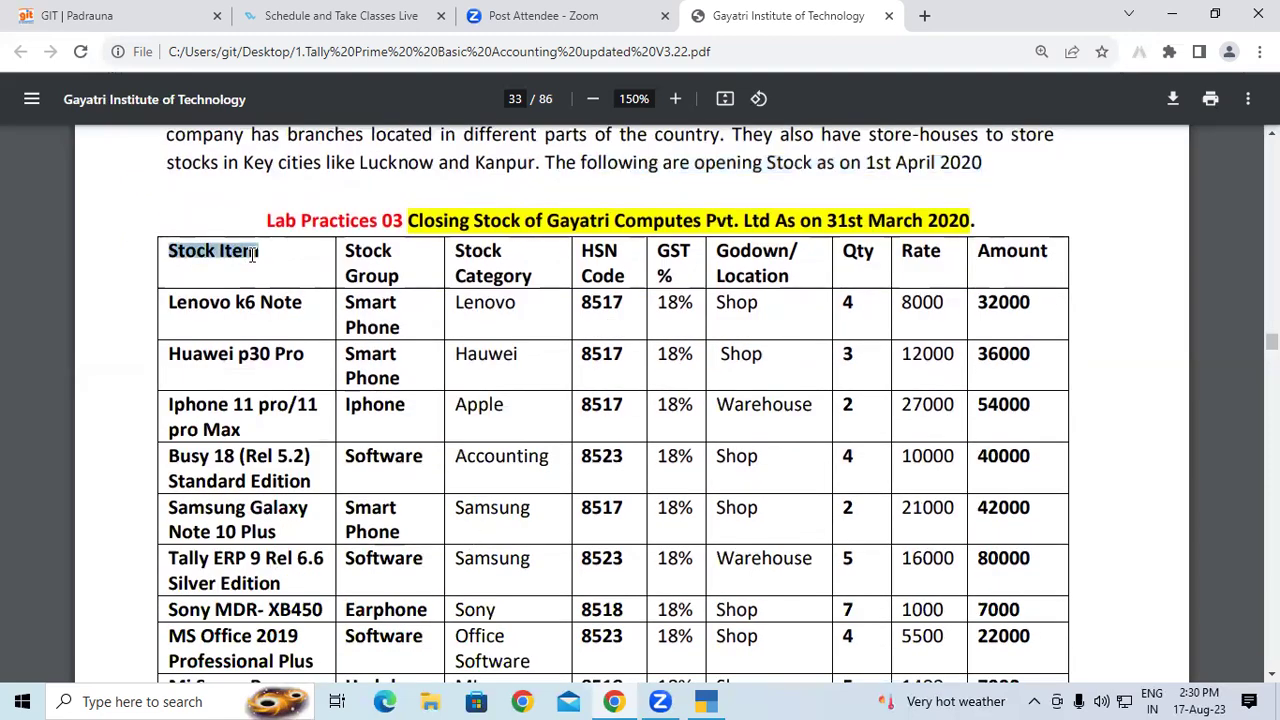
pyautogui.click(346, 245)
pyautogui.moveTo(346, 245); pyautogui.dragTo(970, 251)
pyautogui.click(1018, 251)
pyautogui.doubleClick(1018, 251)
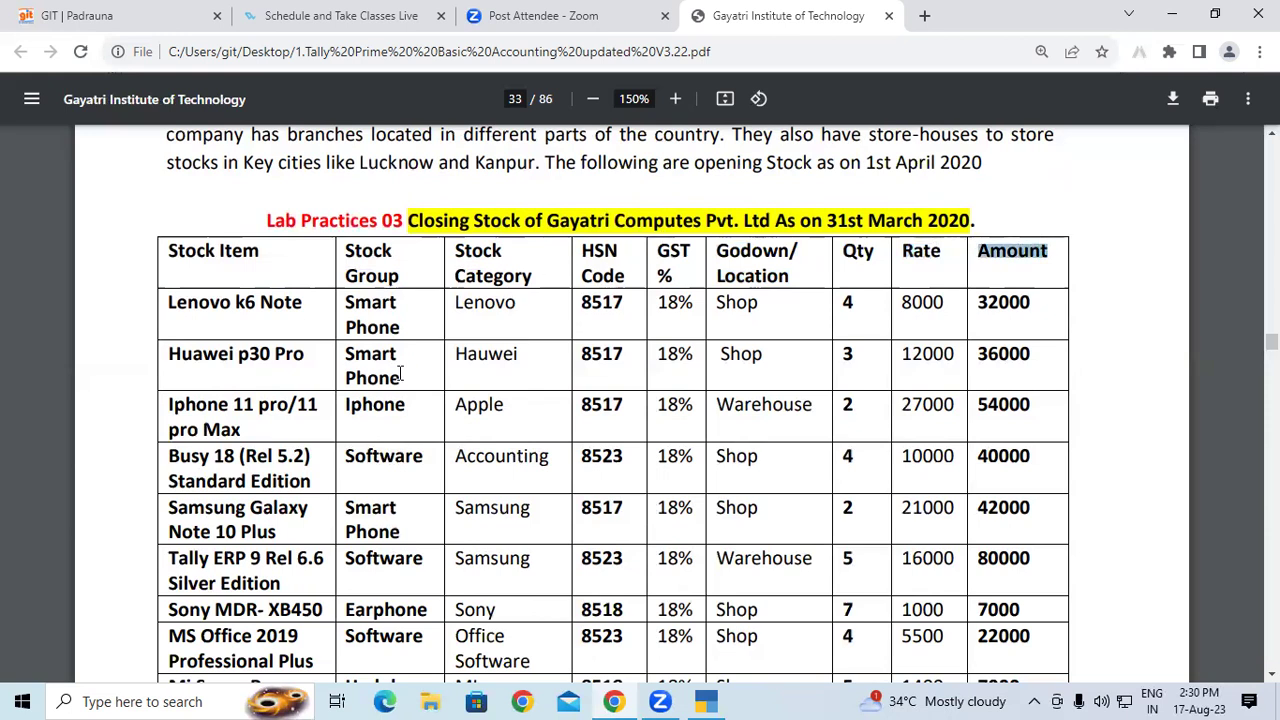
# Highlight the Lenovo k6 Note row of the closing stock table and view the table through to its total
pyautogui.moveTo(163, 301); pyautogui.dragTo(302, 303)
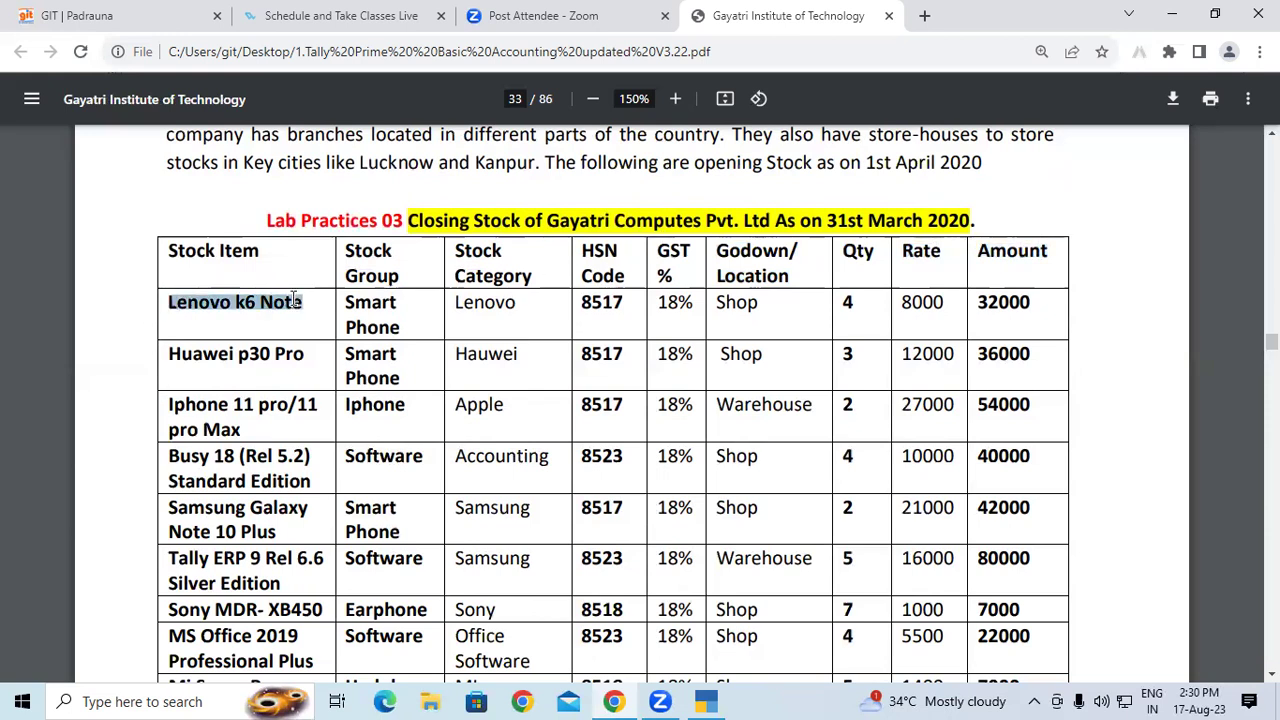
pyautogui.click(237, 303)
pyautogui.moveTo(168, 303); pyautogui.dragTo(348, 287)
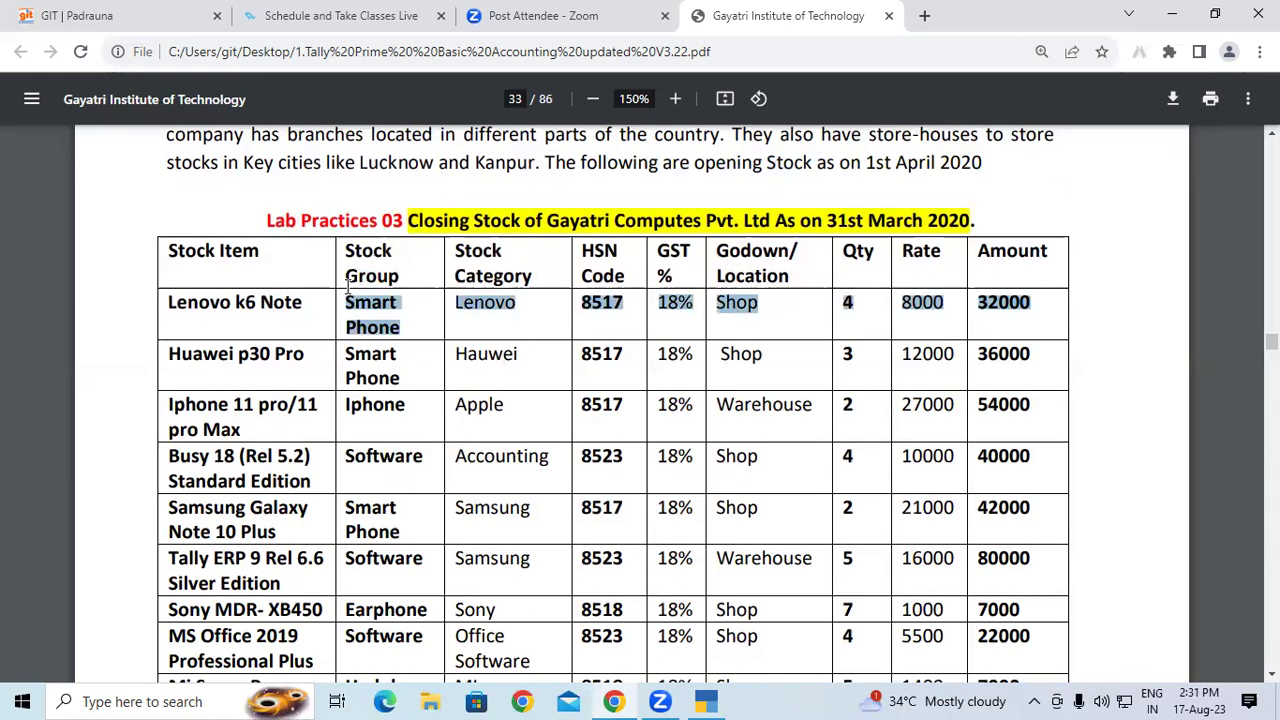
pyautogui.scroll(-1, 348, 284)
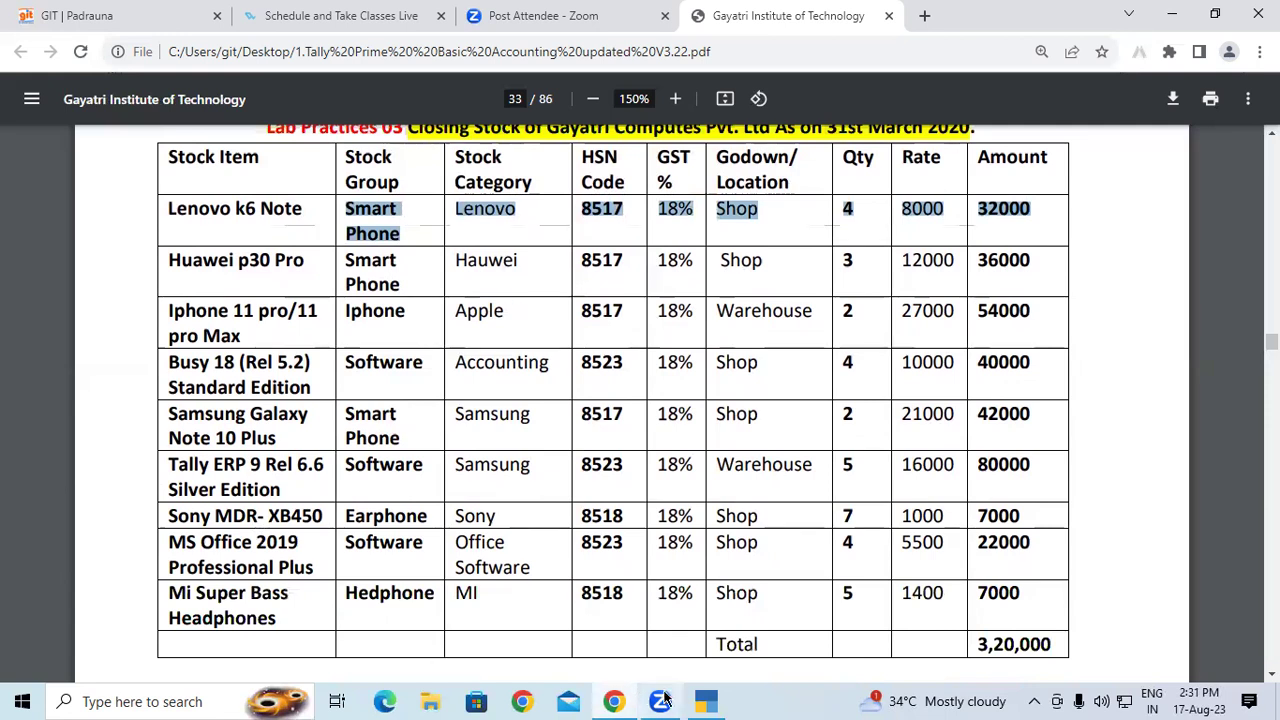
# Switch to TallyPrime and browse the company list from the default data path to the D:\ drive
pyautogui.click(706, 700)
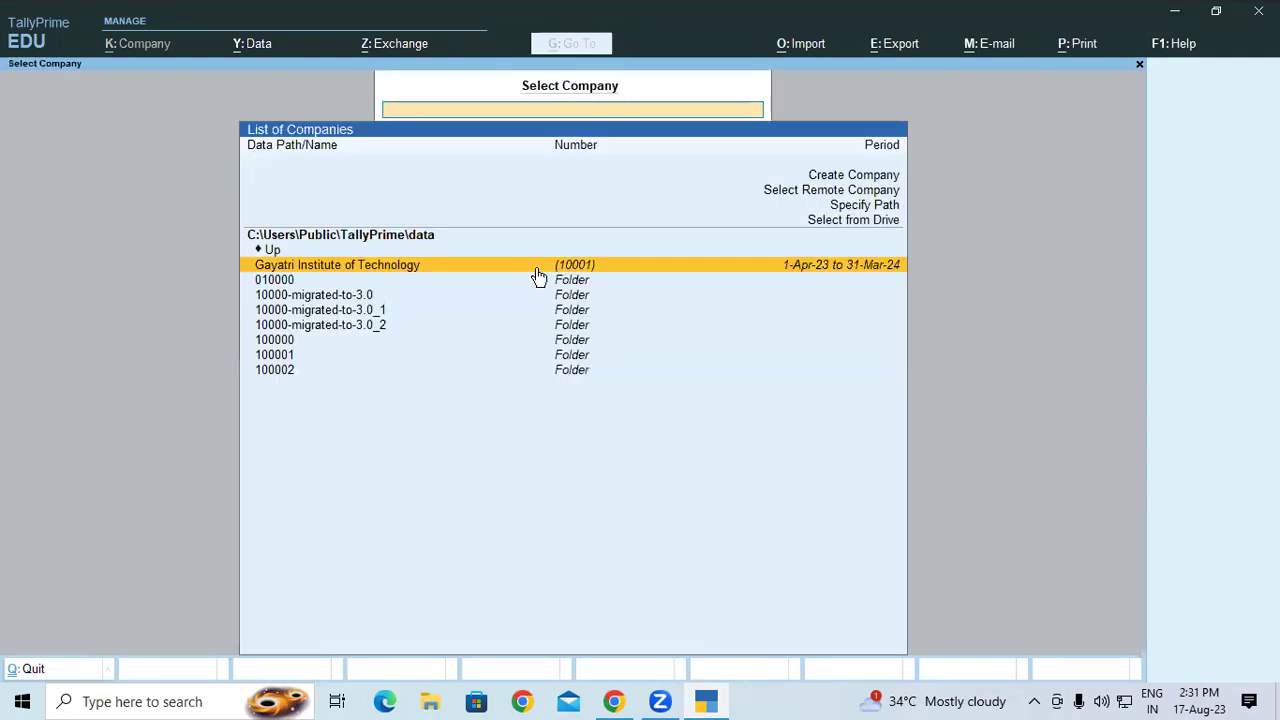
pyautogui.press('Up')
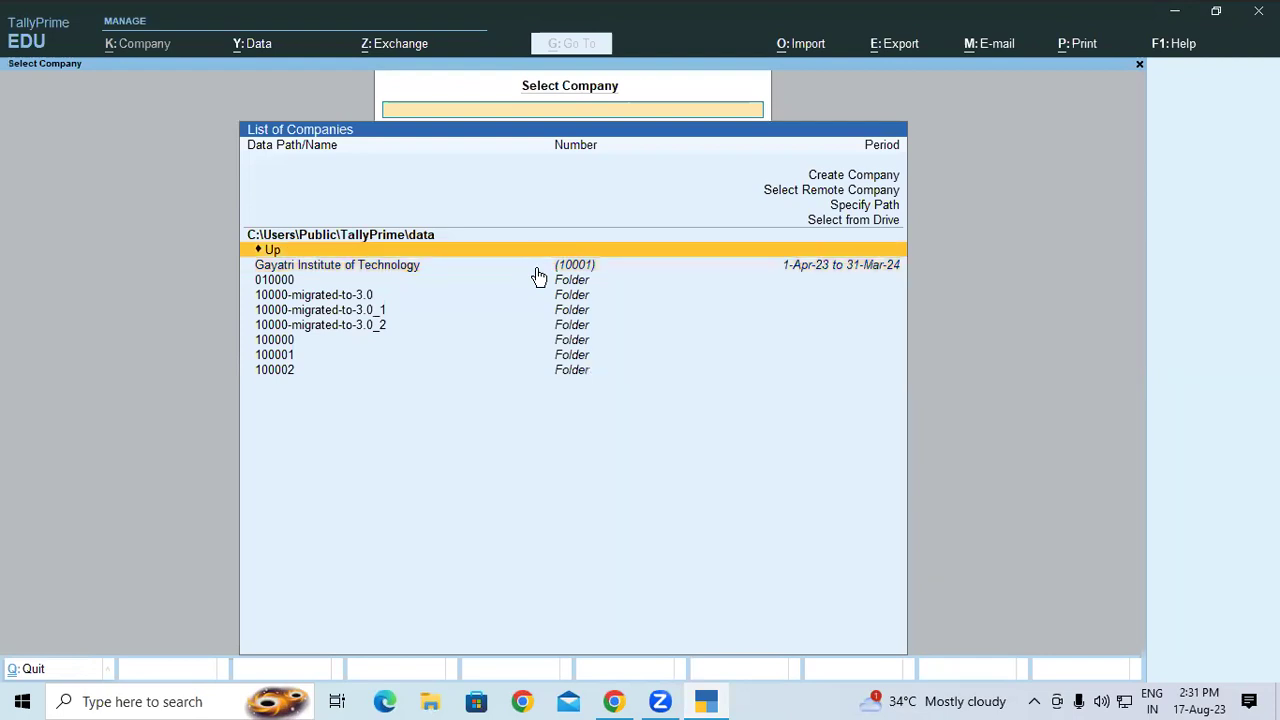
pyautogui.press('Up')
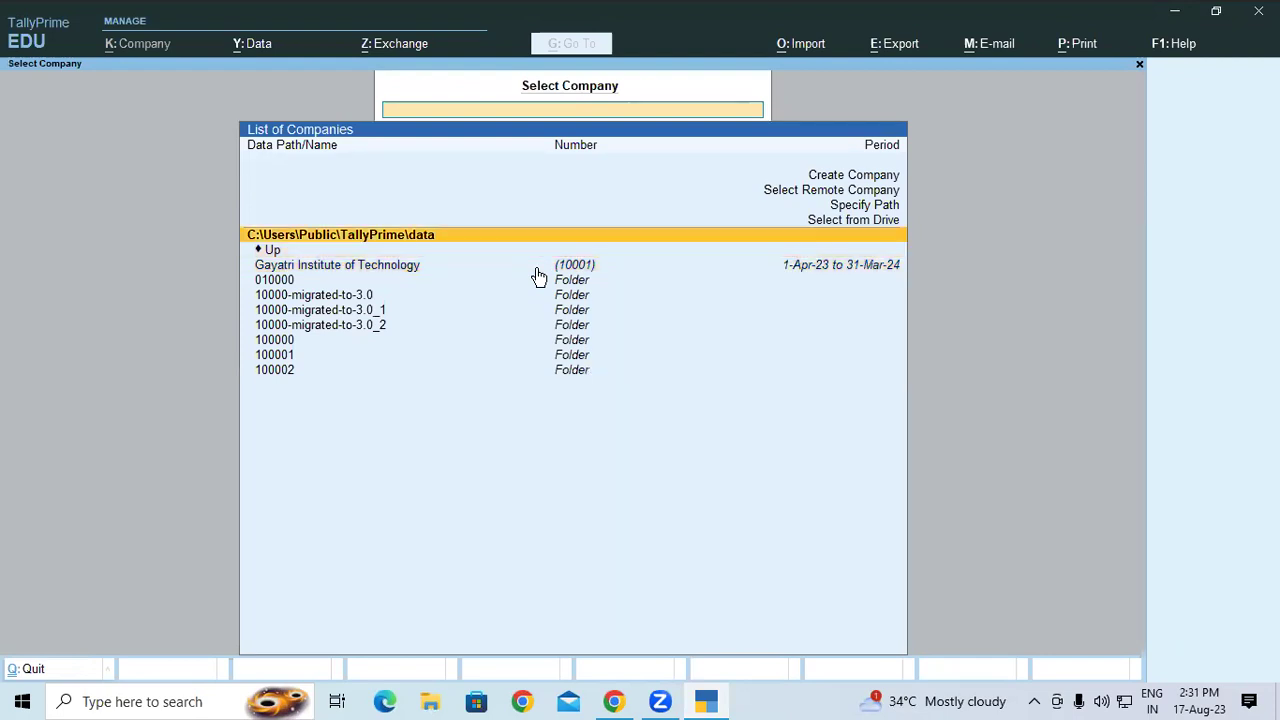
pyautogui.press('Up')
pyautogui.press('Return')
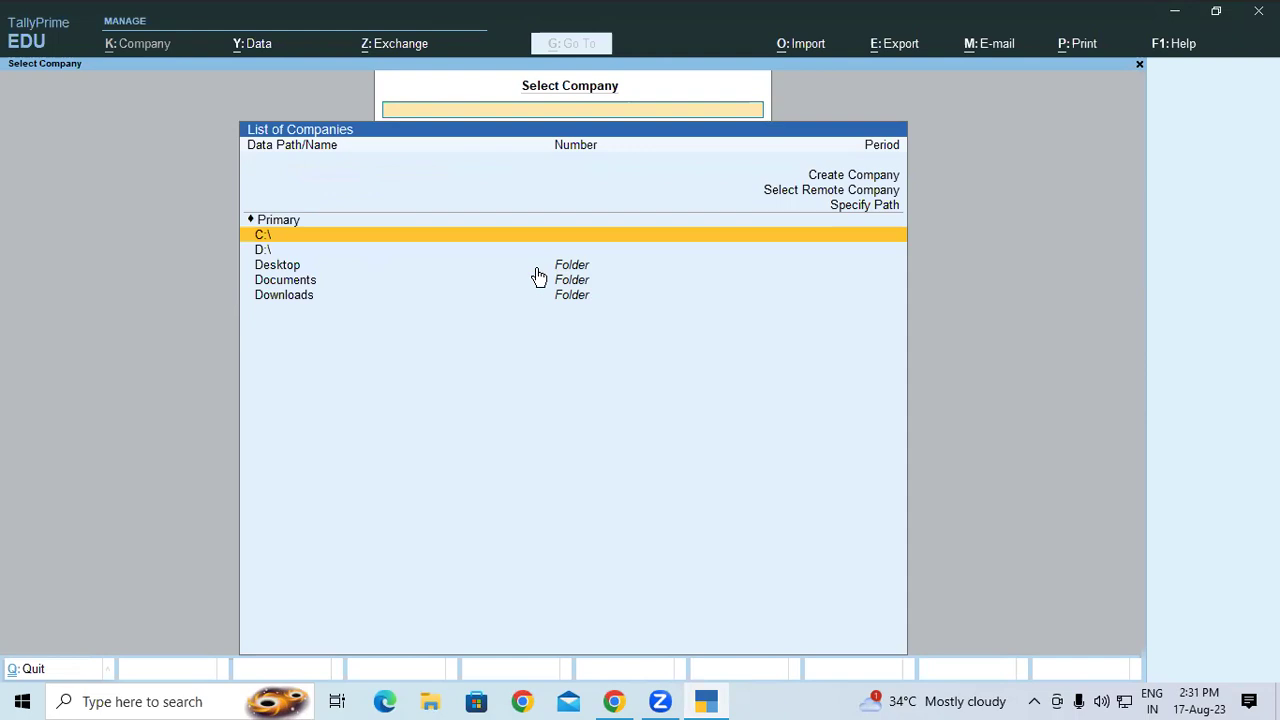
pyautogui.press('Down')
pyautogui.press('Return')
# Open the company Gayatri Computer Ltd from the "tally prime 2.3" folder on the D:\ drive
pyautogui.press('Down')
pyautogui.press('Down')
pyautogui.press('Down')
pyautogui.press('Down')
pyautogui.press('Down')
pyautogui.press('Down')
pyautogui.press('Down')
pyautogui.press('Down')
pyautogui.press('Down')
pyautogui.press('Down')
pyautogui.press('Down')
pyautogui.press('Down')
pyautogui.press('Down')
pyautogui.press('Down')
pyautogui.press('Down')
pyautogui.press('Down')
pyautogui.press('Down')
pyautogui.press('Down')
pyautogui.press('Down')
pyautogui.press('Down')
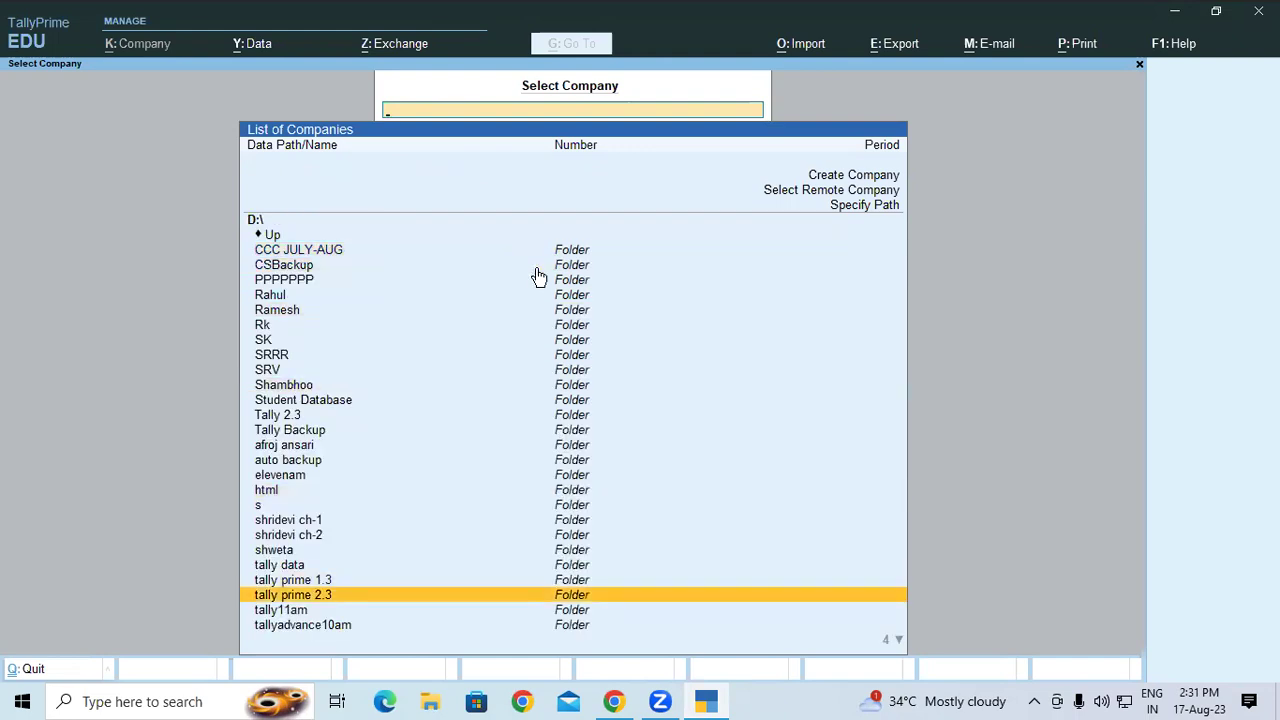
pyautogui.press('Return')
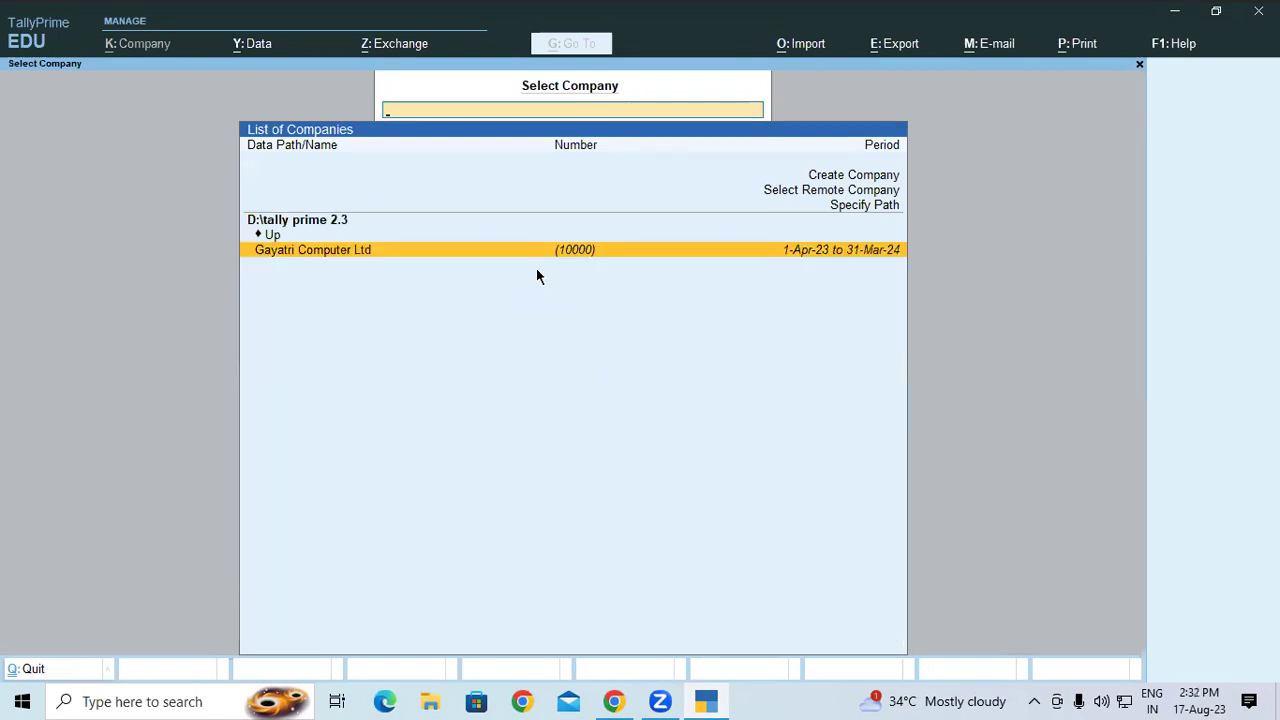
pyautogui.press('Return')
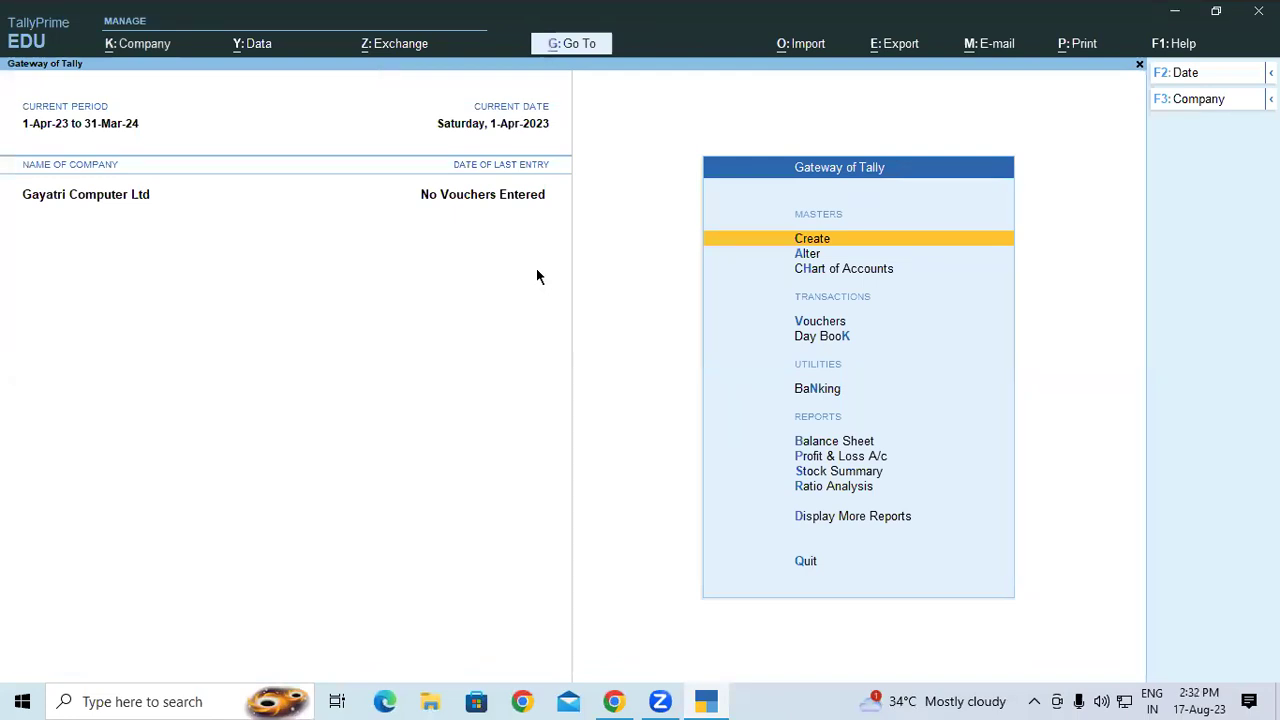
# Open the Balance Sheet report of Gayatri Computer Ltd
pyautogui.press('Down')
pyautogui.press('Down')
pyautogui.press('Down')
pyautogui.press('Down')
pyautogui.press('Down')
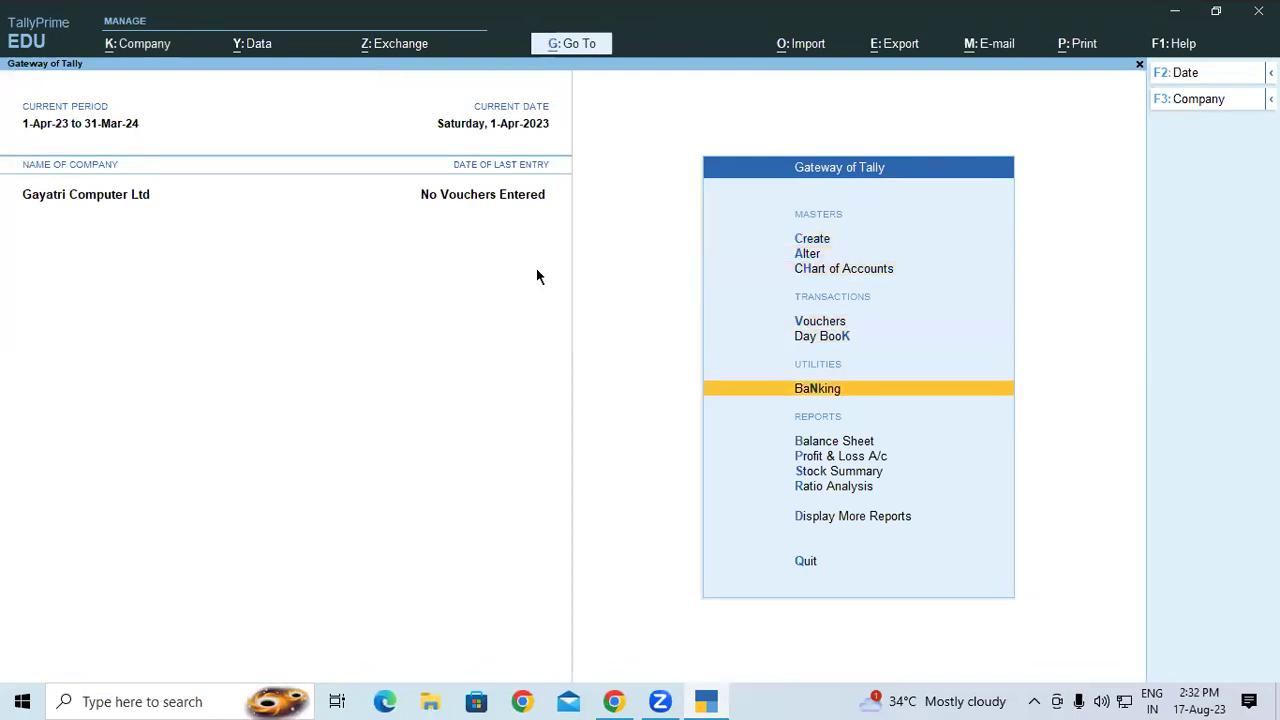
pyautogui.press('Return')
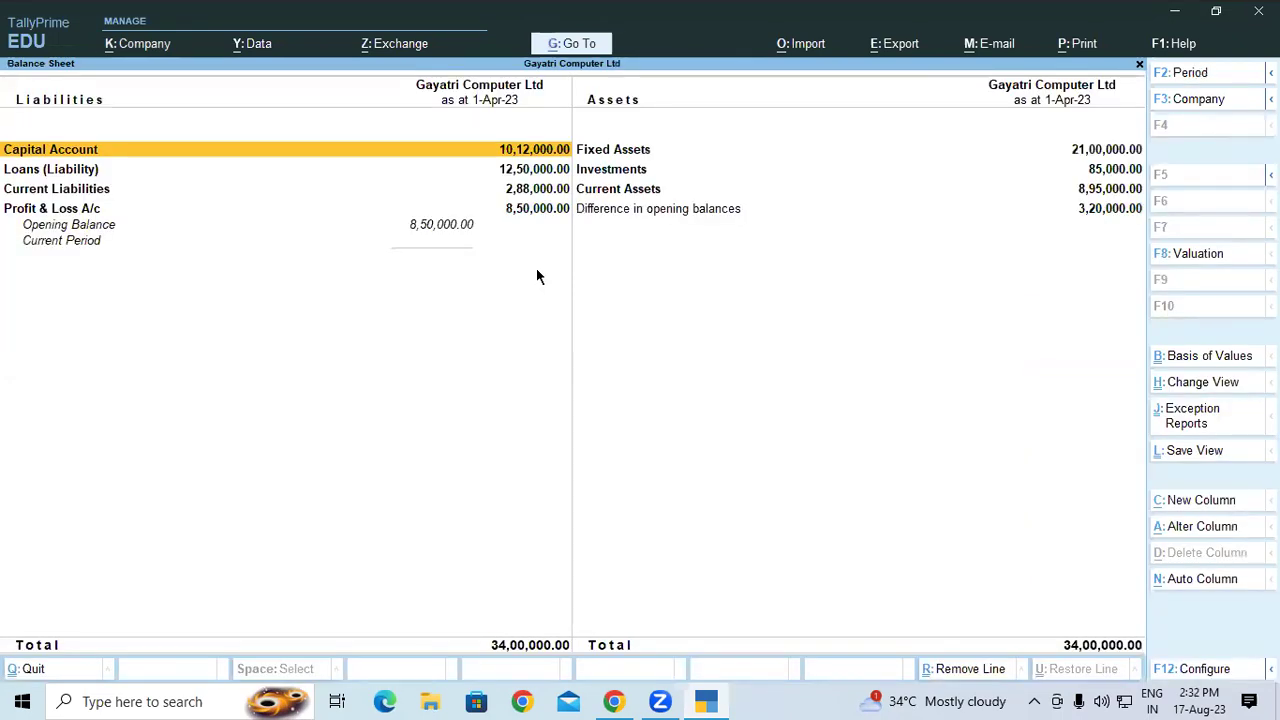
# Examine the Balance Sheet in detailed view twice, returning it to condensed view each time
pyautogui.press('alt')
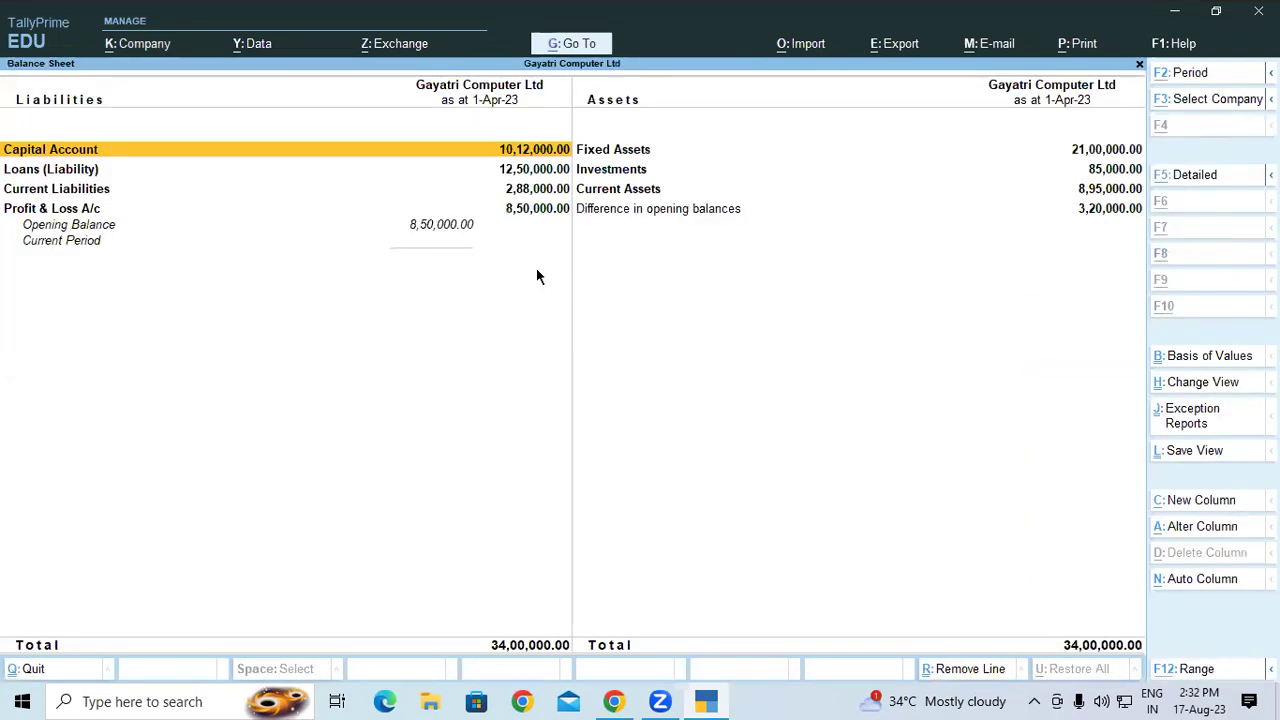
pyautogui.hotkey('alt', 'F5')
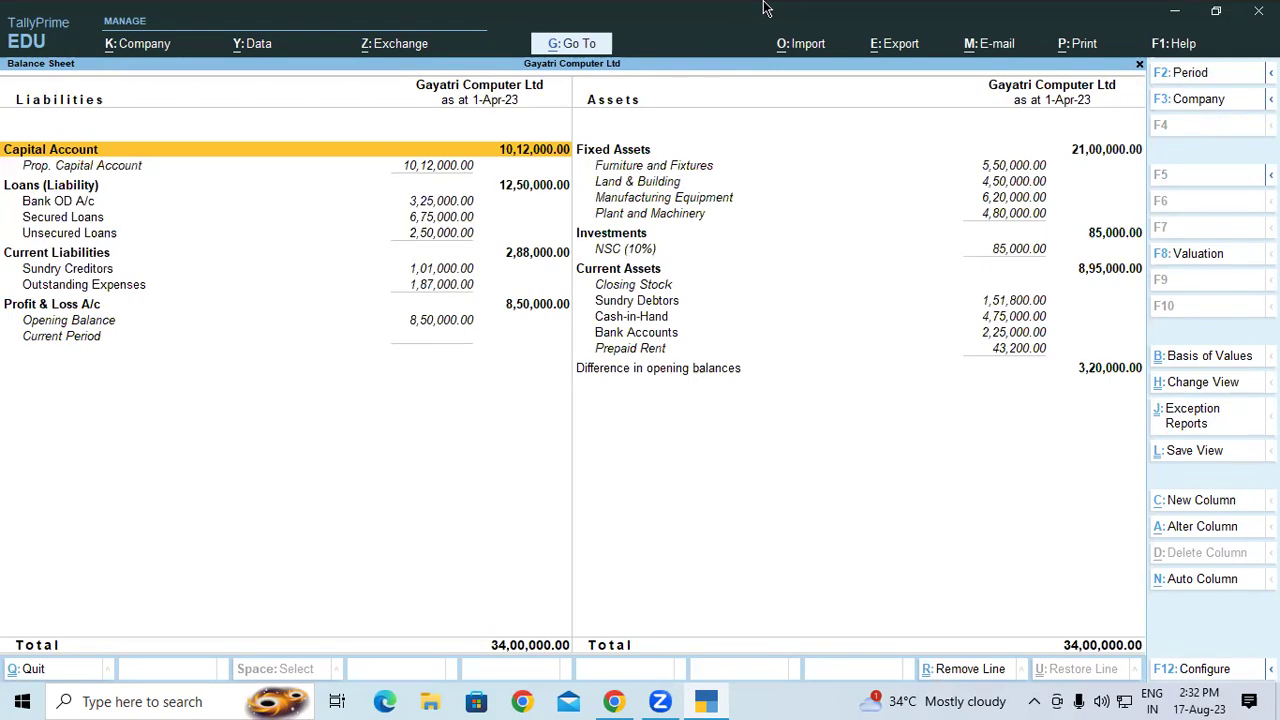
pyautogui.hotkey('alt', 'F5')
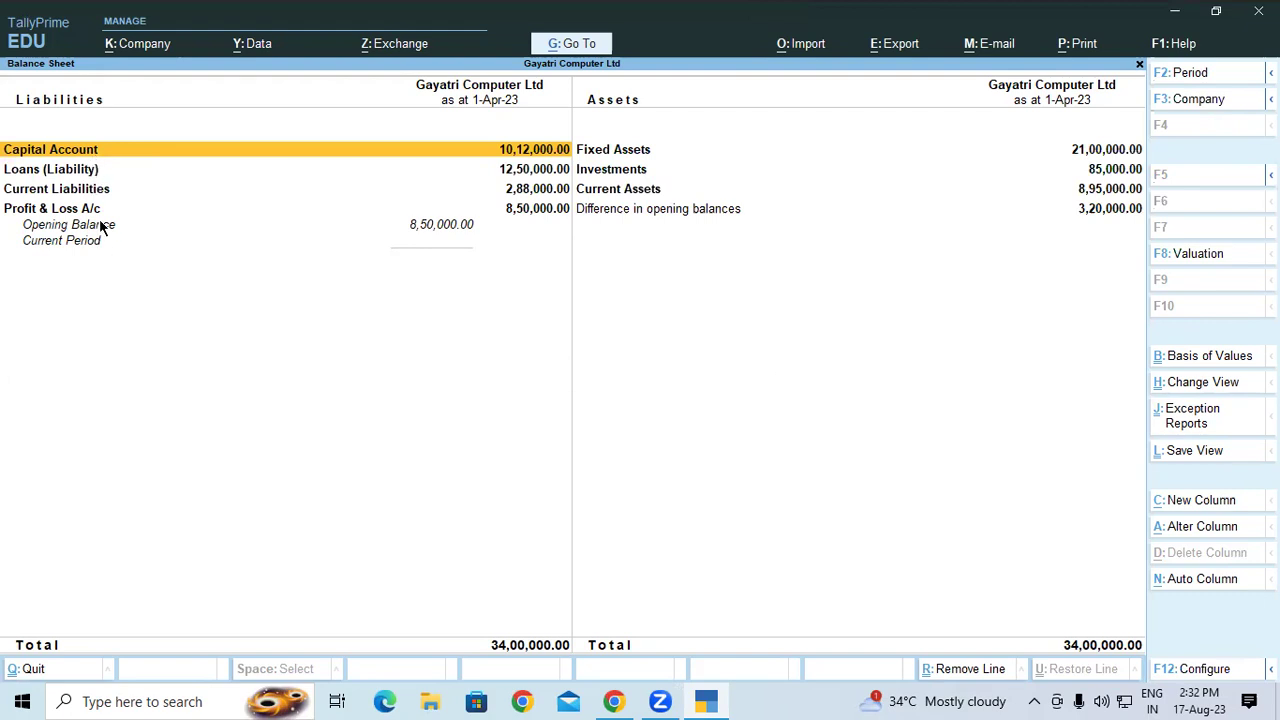
pyautogui.press('alt')
pyautogui.hotkey('alt', 'F5')
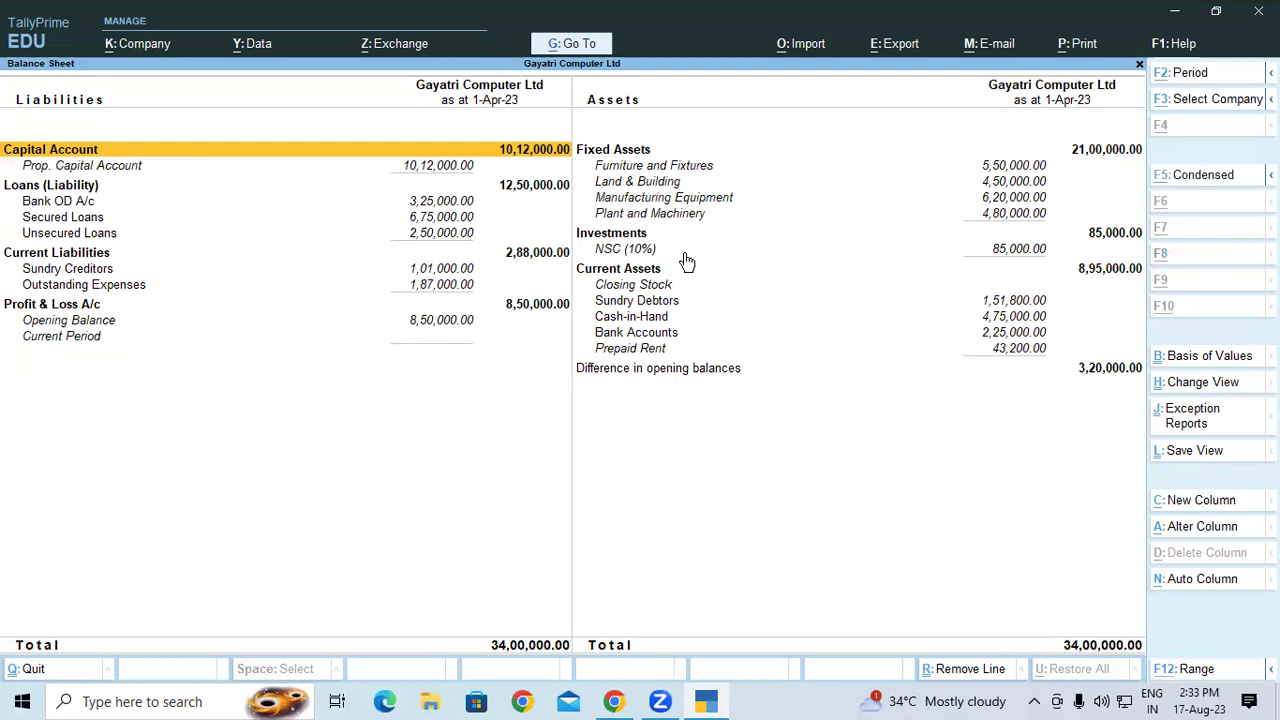
pyautogui.hotkey('alt', 'F5')
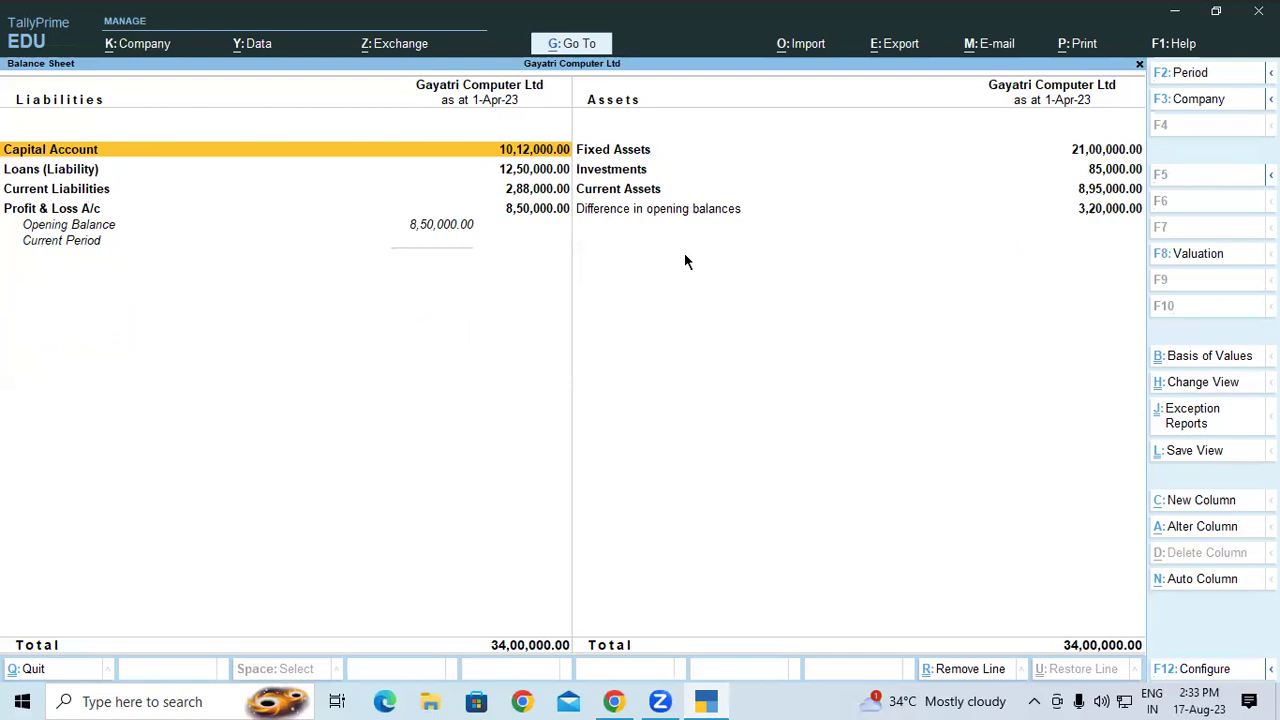
# Show the Balance Sheet in detailed view and handwrite the dates 1-4 and 31-3 across it
pyautogui.press('alt')
pyautogui.hotkey('alt', 'F5')
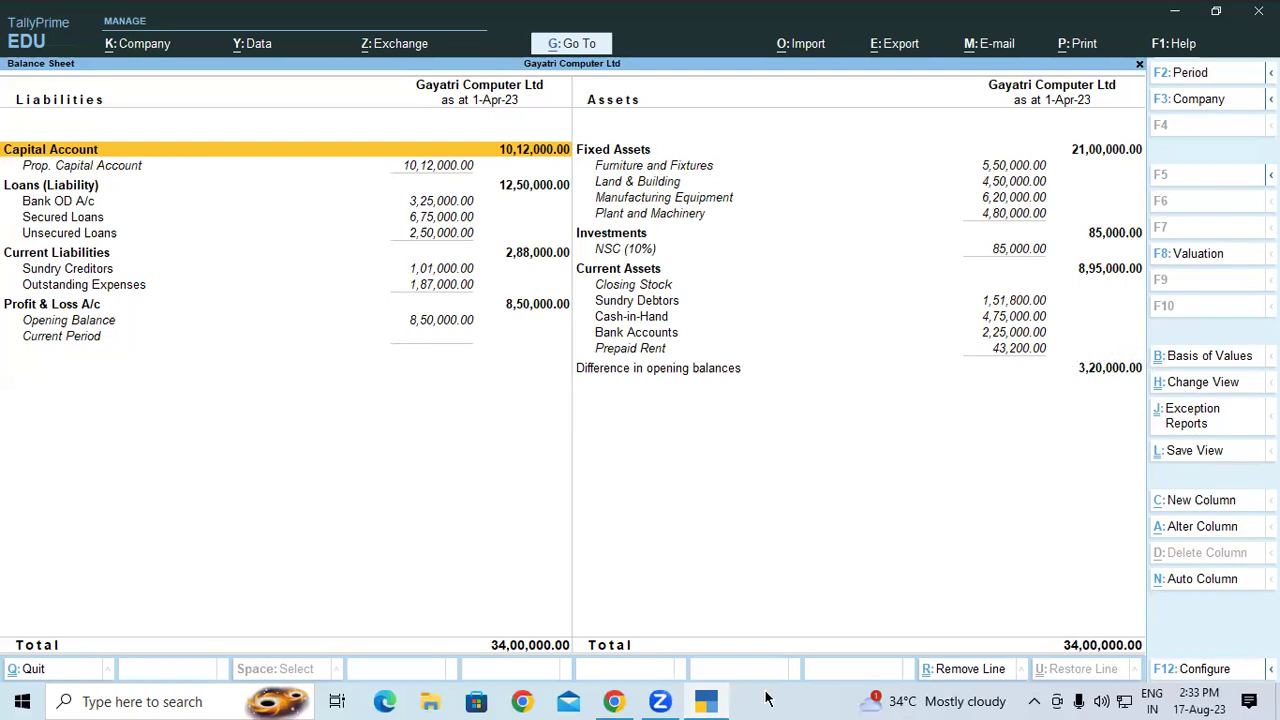
pyautogui.hotkey('ctrl', '2')
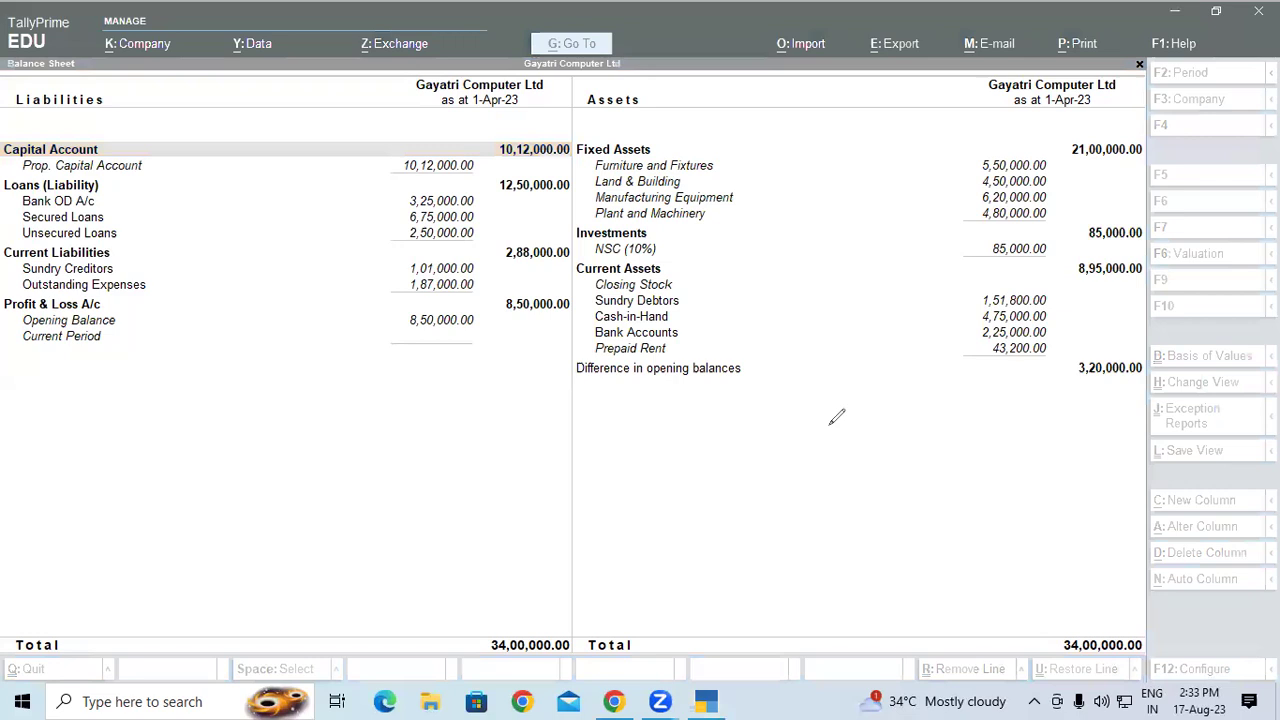
pyautogui.moveTo(202, 356); pyautogui.dragTo(206, 430)
pyautogui.moveTo(250, 408); pyautogui.dragTo(280, 390)
pyautogui.moveTo(338, 345)
pyautogui.mouseDown()
pyautogui.moveTo(341, 395)
pyautogui.moveTo(405, 335)
pyautogui.mouseUp()
pyautogui.moveTo(490, 290)
pyautogui.mouseDown()
pyautogui.moveTo(518, 275)
pyautogui.moveTo(528, 340)
pyautogui.mouseUp()
pyautogui.moveTo(570, 268)
pyautogui.mouseDown()
pyautogui.moveTo(585, 322)
pyautogui.moveTo(652, 262)
pyautogui.moveTo(630, 240)
pyautogui.moveTo(650, 240)
pyautogui.moveTo(655, 258)
pyautogui.moveTo(612, 246)
pyautogui.mouseUp()
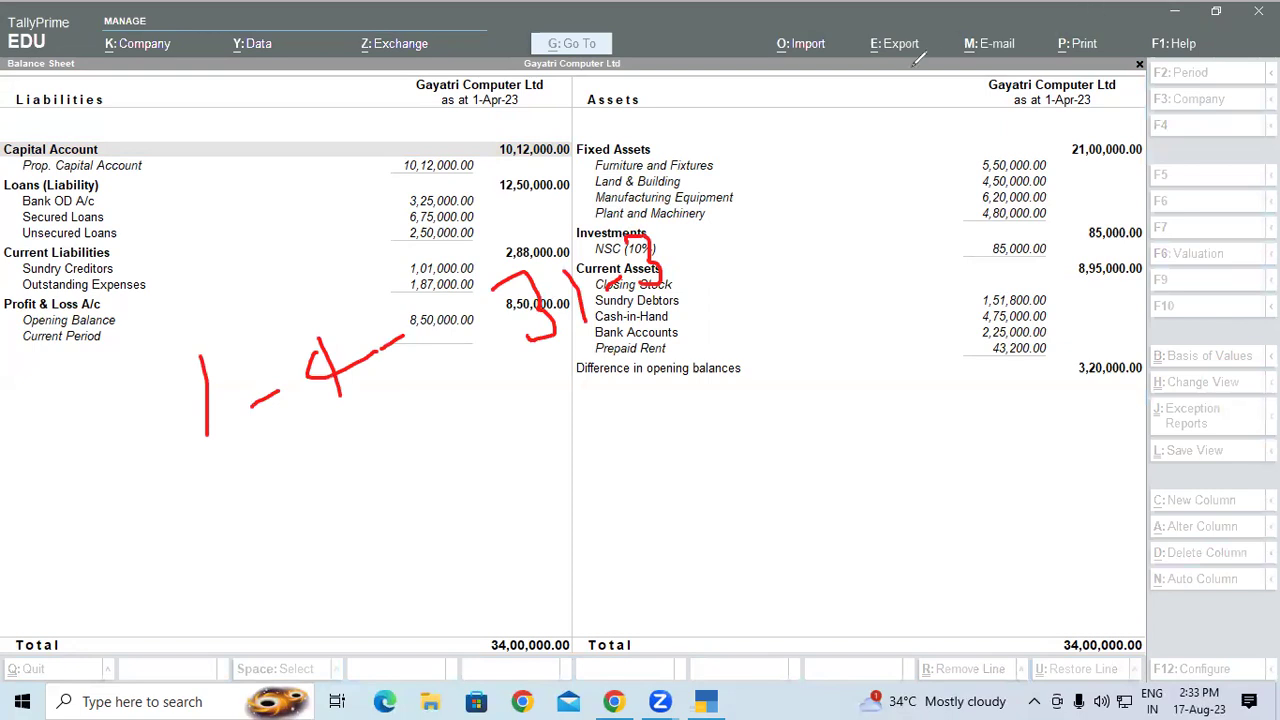
# Replace the handwritten dates with a circle around Closing Stock, and leave annotation with the Current Assets row selected
pyautogui.press('e')
pyautogui.moveTo(664, 297)
pyautogui.mouseDown()
pyautogui.moveTo(671, 267)
pyautogui.moveTo(576, 280)
pyautogui.moveTo(614, 302)
pyautogui.moveTo(680, 270)
pyautogui.mouseUp()
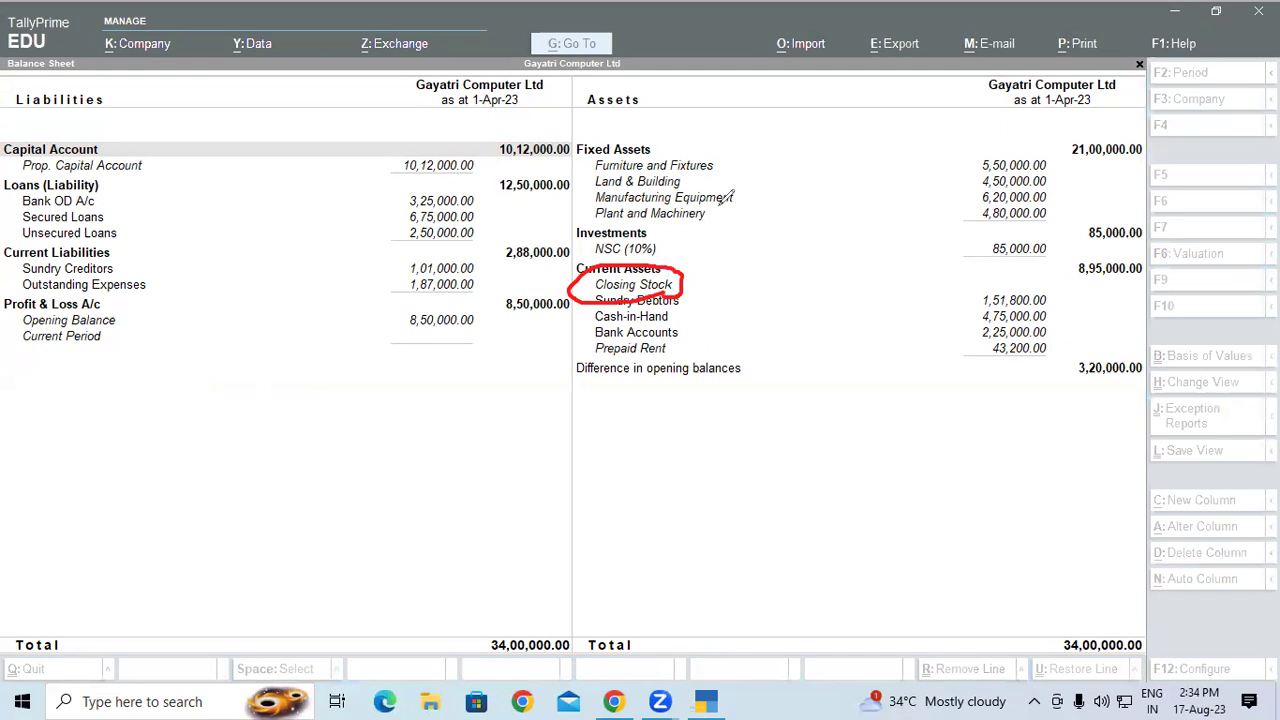
pyautogui.press('Escape')
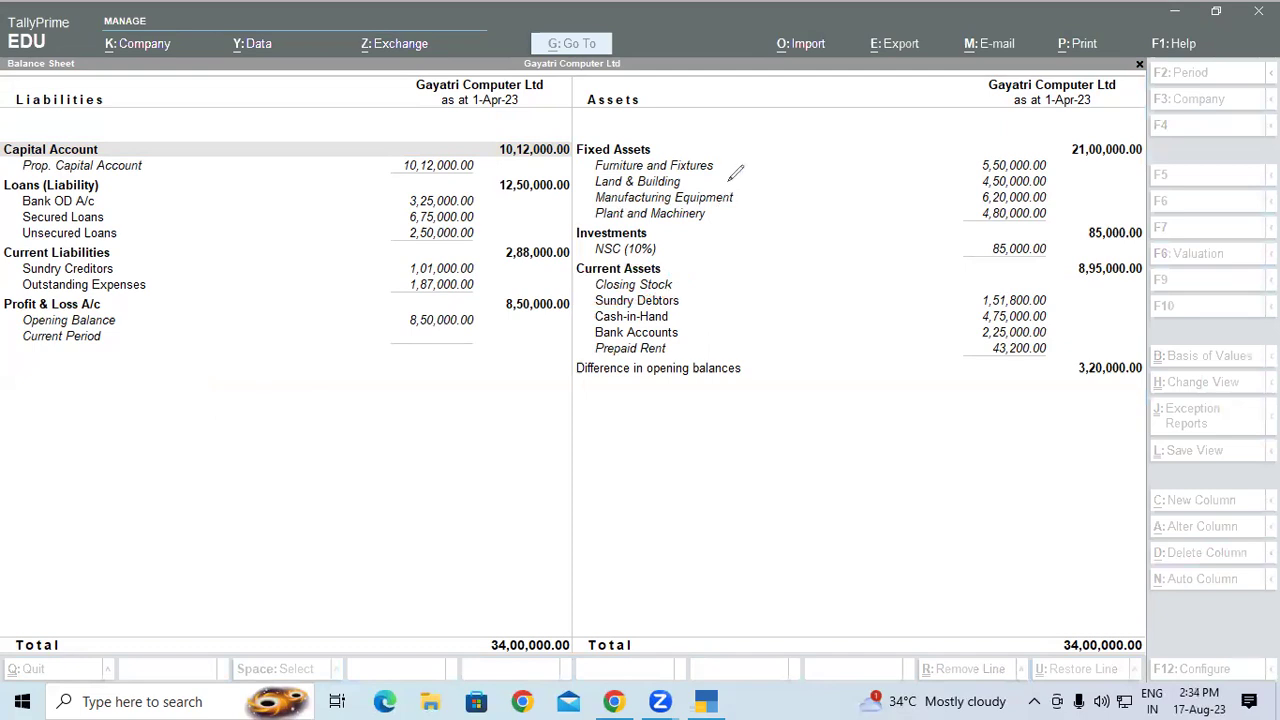
pyautogui.click(746, 274)
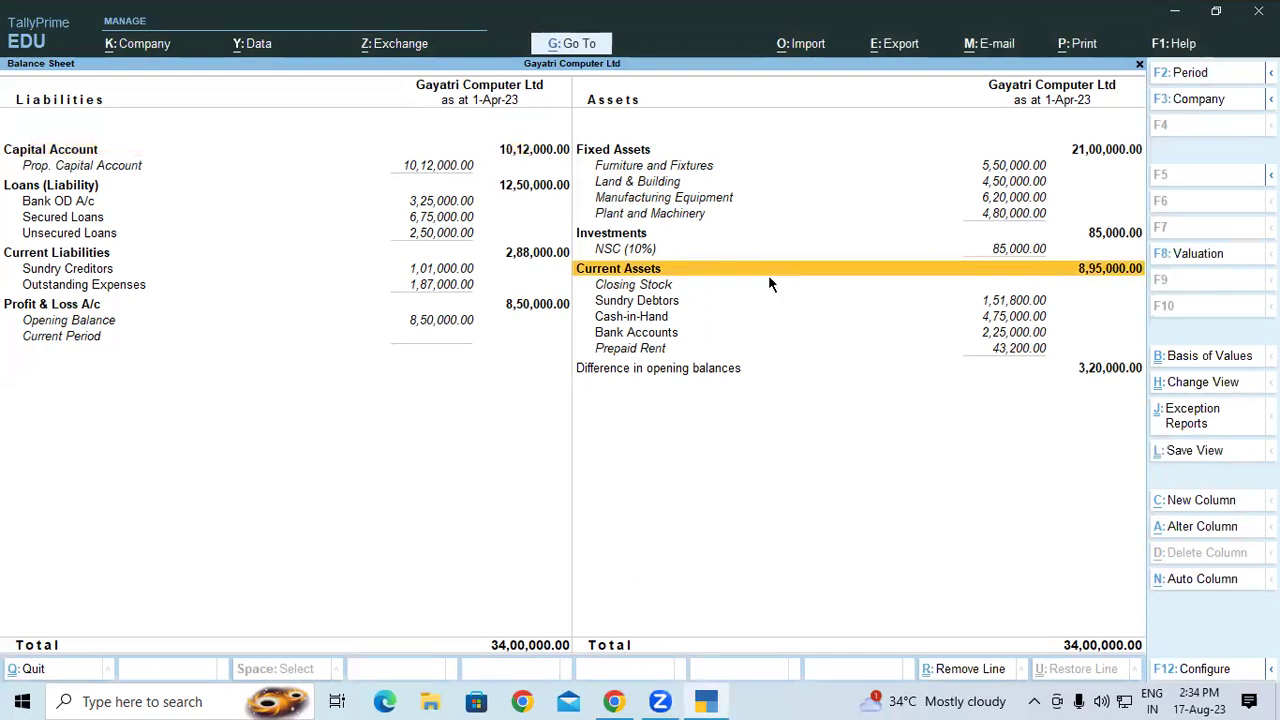
# Switch to the course PDF in Chrome, highlight the Stock Group heading and return to the Lab Practices 03 closing stock table
pyautogui.hotkey('alt', 'Tab')
pyautogui.scroll(-1, 411, 341)
pyautogui.scroll(-1, 411, 341)
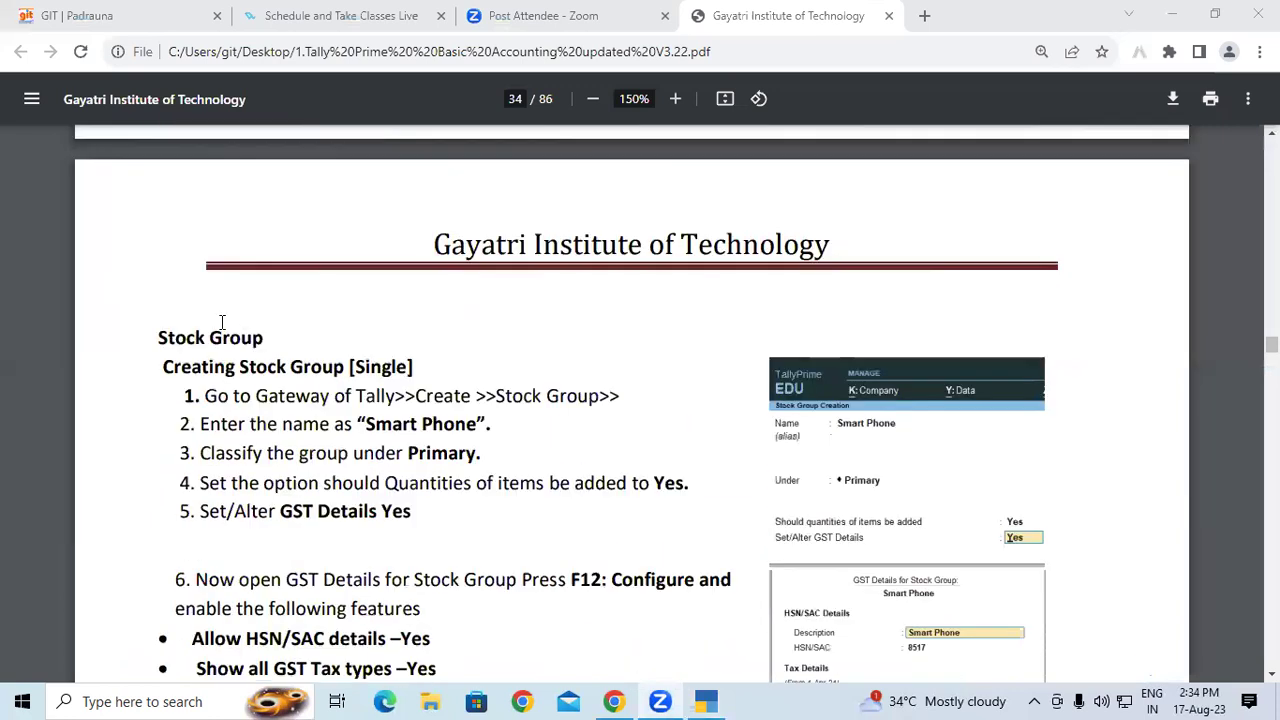
pyautogui.moveTo(157, 337); pyautogui.dragTo(262, 334)
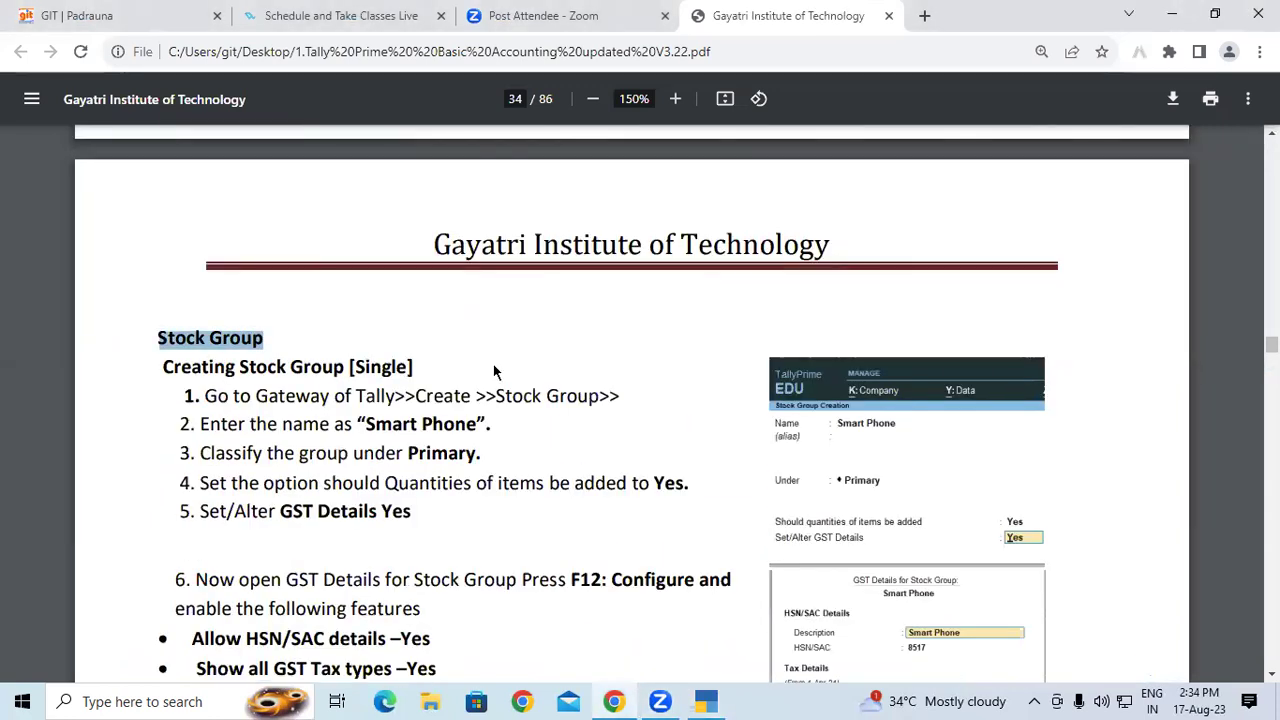
pyautogui.scroll(8, 493, 364)
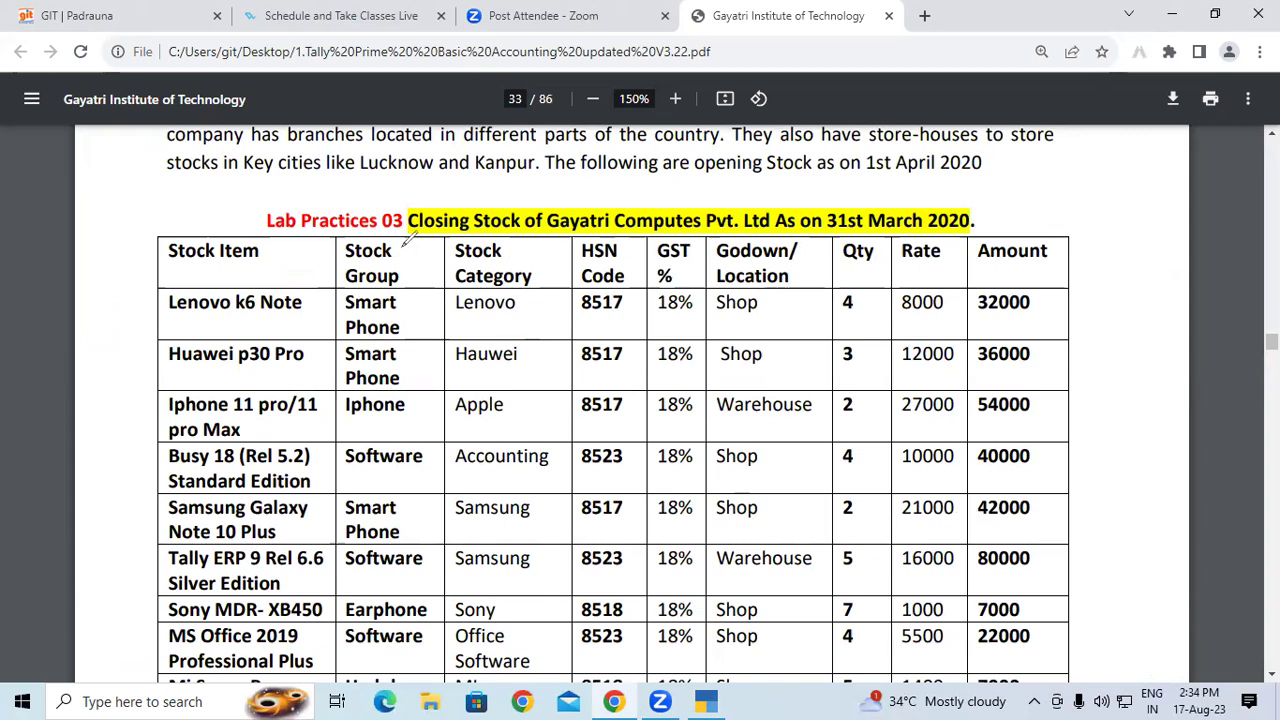
# Mark the Stock Group column as 1, link it to HSN Code and GST %, and circle those two headings
pyautogui.moveTo(407, 246)
pyautogui.mouseDown()
pyautogui.moveTo(415, 272)
pyautogui.moveTo(392, 254)
pyautogui.mouseUp()
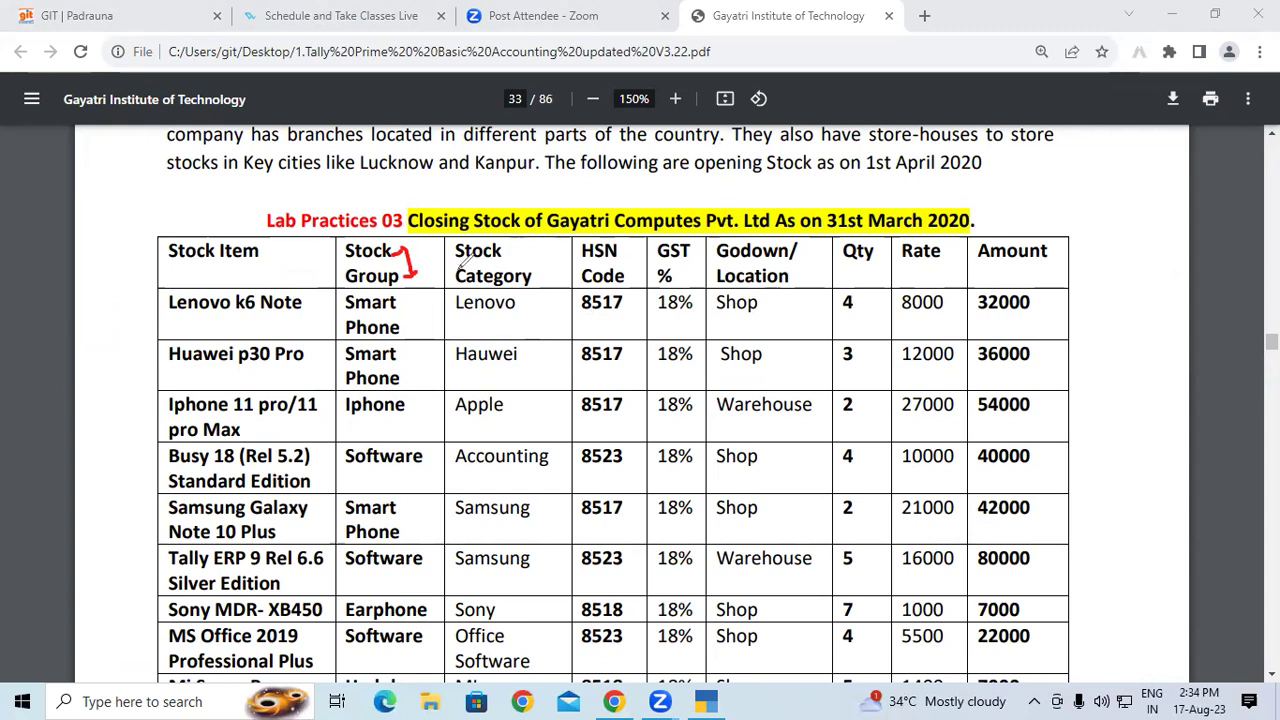
pyautogui.moveTo(396, 284)
pyautogui.mouseDown()
pyautogui.moveTo(520, 332)
pyautogui.moveTo(577, 289)
pyautogui.moveTo(600, 322)
pyautogui.moveTo(660, 300)
pyautogui.moveTo(671, 281)
pyautogui.mouseUp()
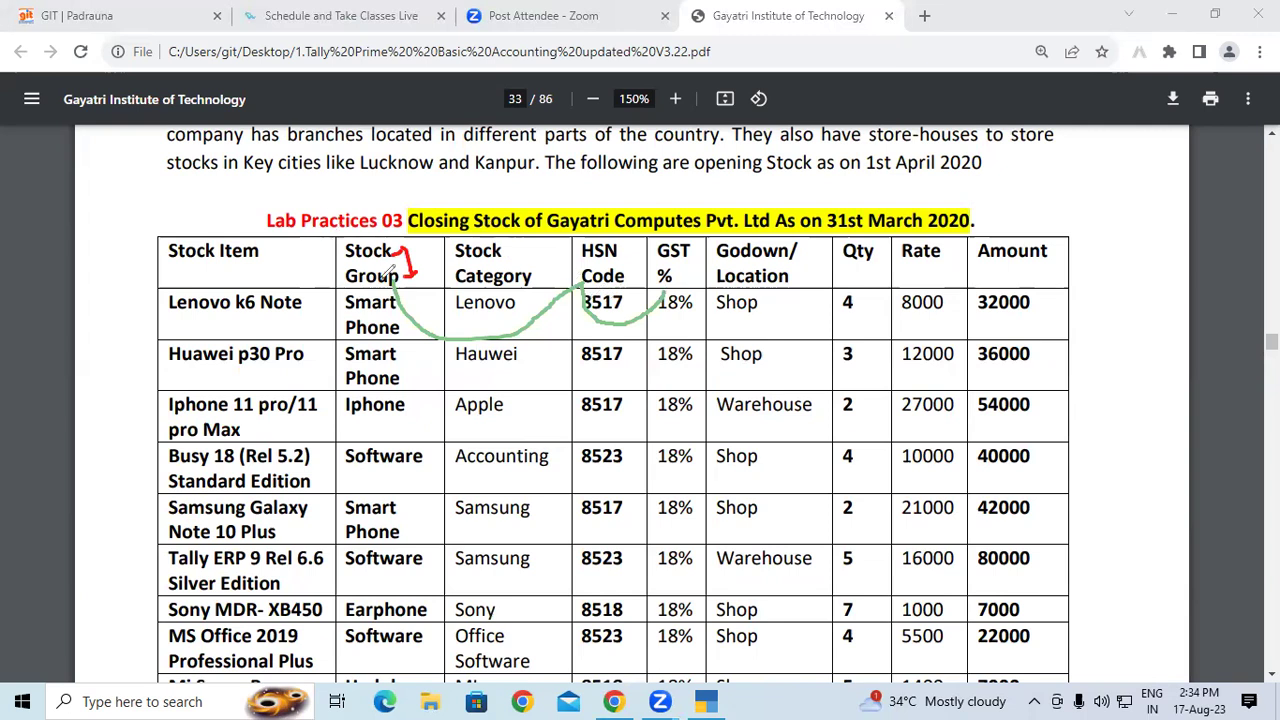
pyautogui.moveTo(622, 238)
pyautogui.mouseDown()
pyautogui.moveTo(597, 285)
pyautogui.moveTo(655, 234)
pyautogui.moveTo(700, 236)
pyautogui.moveTo(662, 292)
pyautogui.moveTo(700, 240)
pyautogui.mouseUp()
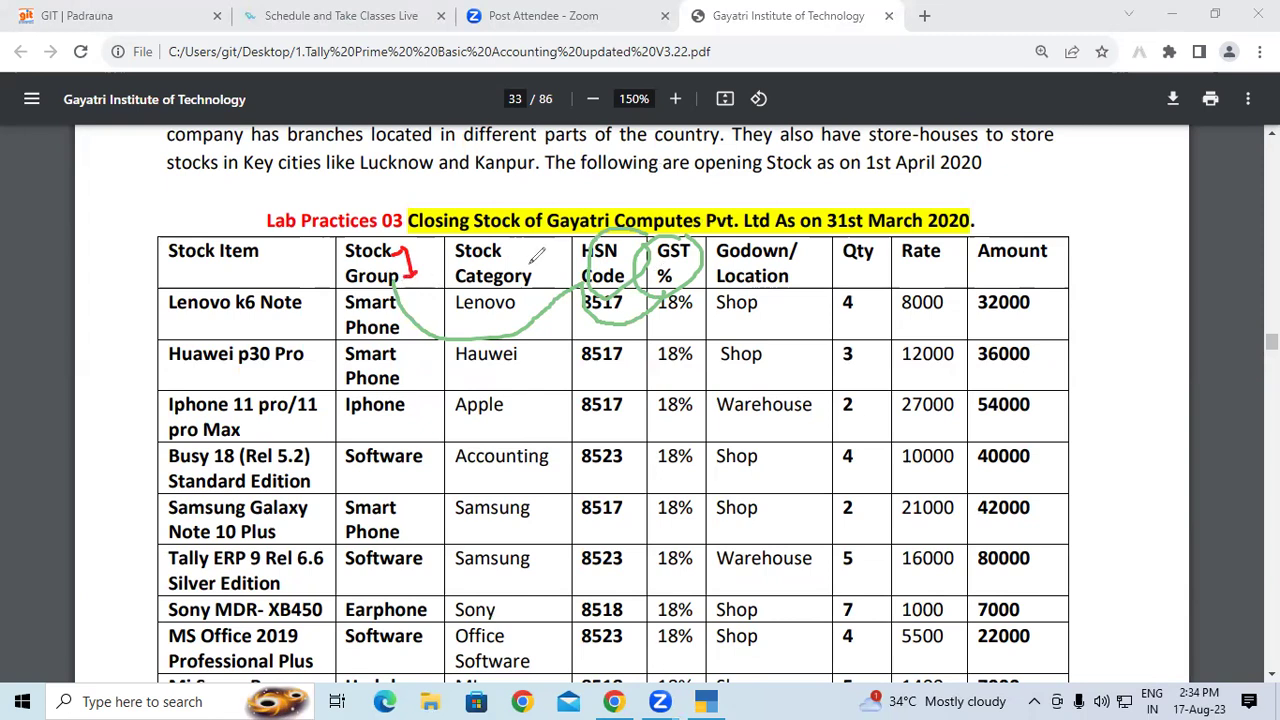
# Number the Stock Category column 2 and Godown/Location 3, and point an arrow numbered 4 at Qty
pyautogui.moveTo(522, 250)
pyautogui.mouseDown()
pyautogui.moveTo(528, 268)
pyautogui.moveTo(557, 257)
pyautogui.mouseUp()
pyautogui.moveTo(786, 257)
pyautogui.mouseDown()
pyautogui.moveTo(816, 278)
pyautogui.moveTo(800, 284)
pyautogui.moveTo(822, 292)
pyautogui.moveTo(813, 303)
pyautogui.mouseUp()
pyautogui.moveTo(887, 228)
pyautogui.mouseDown()
pyautogui.moveTo(870, 270)
pyautogui.moveTo(880, 274)
pyautogui.mouseUp()
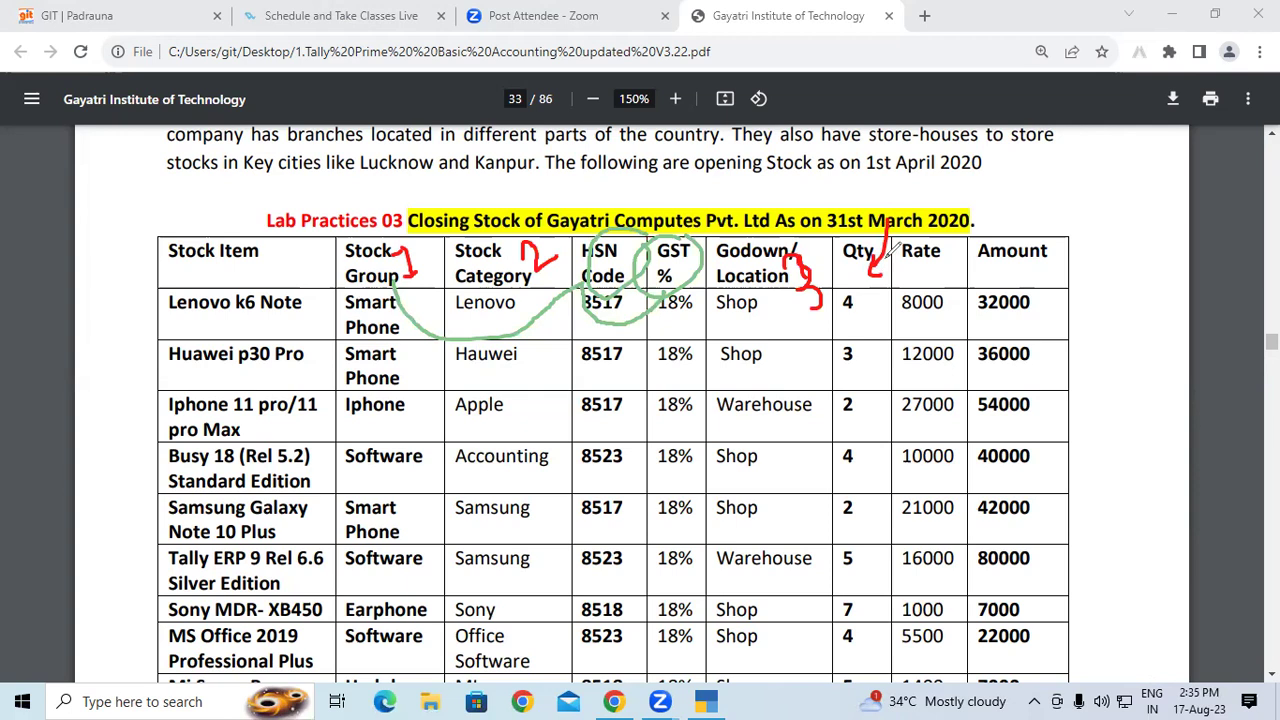
pyautogui.moveTo(916, 166)
pyautogui.mouseDown()
pyautogui.moveTo(906, 187)
pyautogui.moveTo(928, 184)
pyautogui.moveTo(924, 197)
pyautogui.moveTo(873, 270)
pyautogui.mouseUp()
pyautogui.moveTo(913, 193)
pyautogui.mouseDown()
pyautogui.moveTo(912, 228)
pyautogui.moveTo(918, 214)
pyautogui.moveTo(885, 206)
pyautogui.mouseUp()
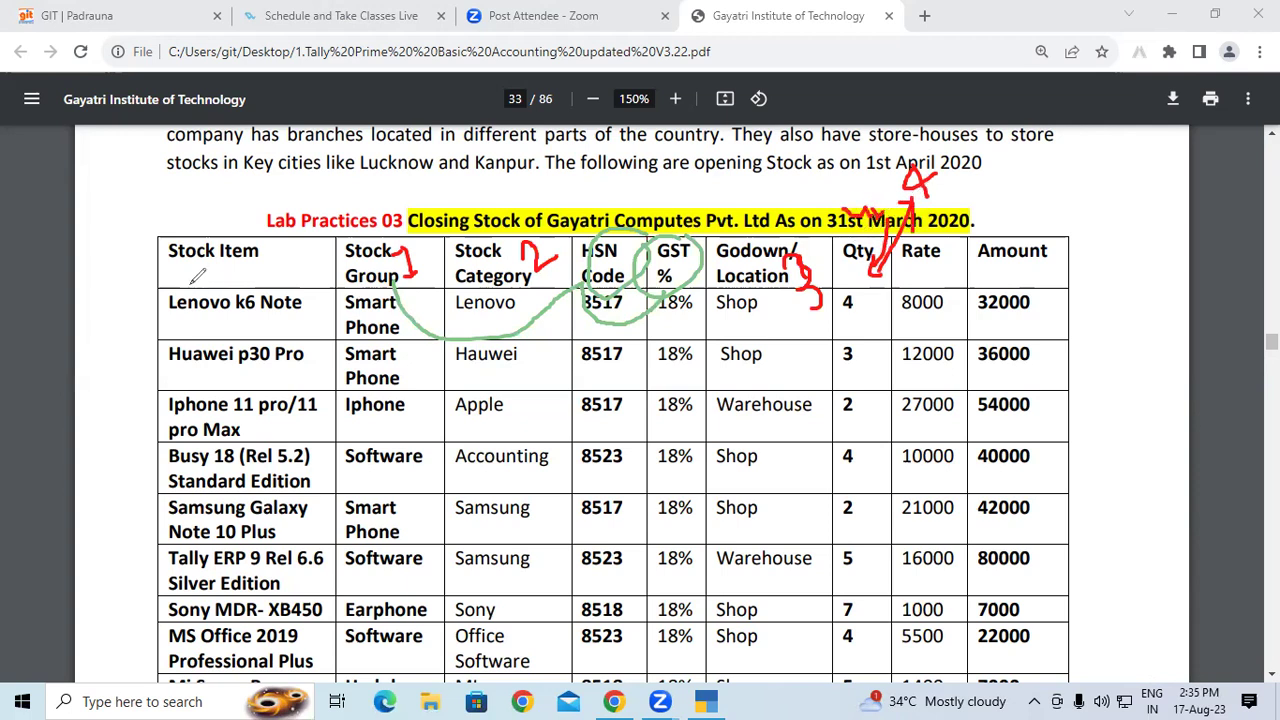
# Write a circled 5 above the Stock Item column, and clear all annotations from the table
pyautogui.moveTo(205, 203); pyautogui.dragTo(194, 245)
pyautogui.click(221, 198)
pyautogui.moveTo(212, 178)
pyautogui.mouseDown()
pyautogui.moveTo(162, 225)
pyautogui.moveTo(220, 265)
pyautogui.moveTo(215, 180)
pyautogui.mouseUp()
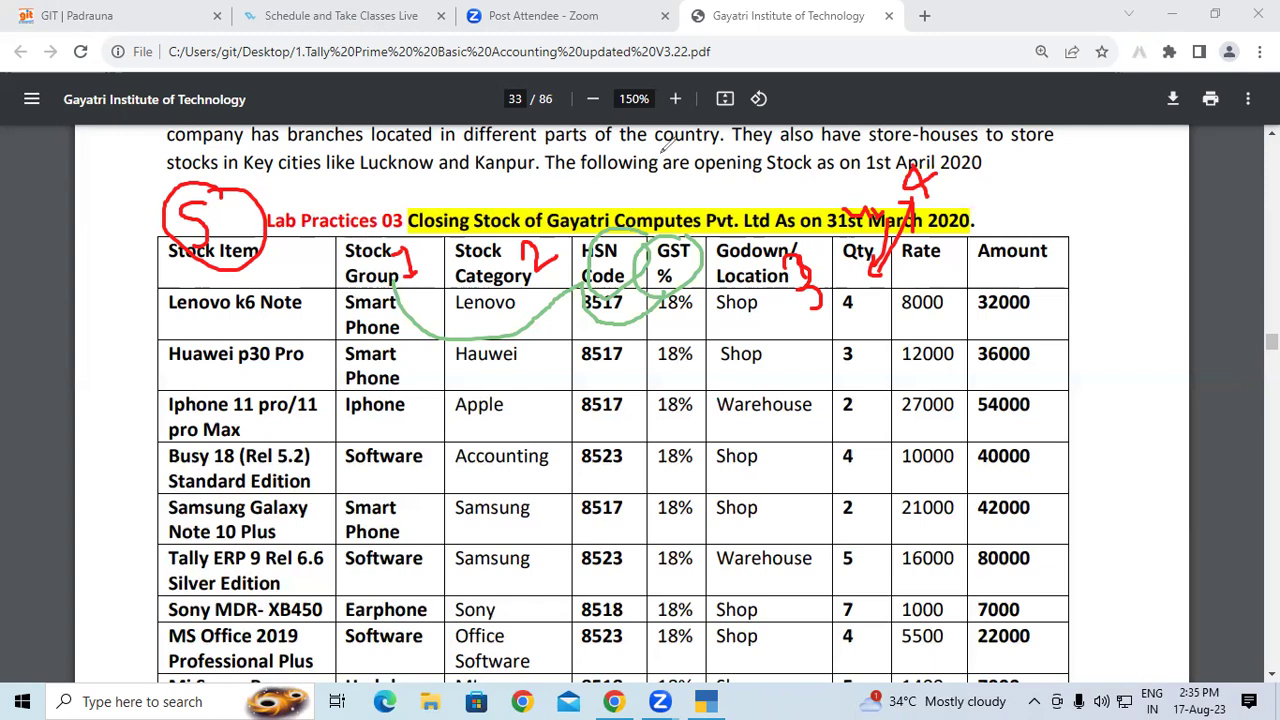
pyautogui.click(663, 152)
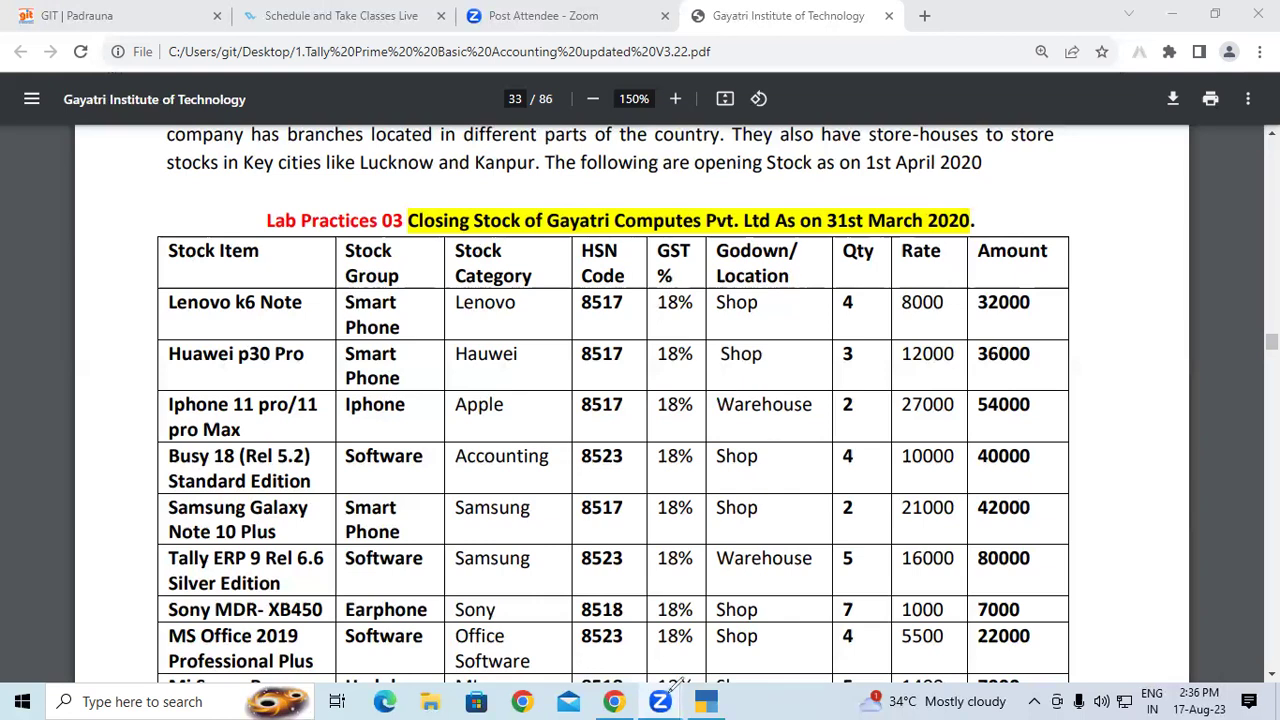
pyautogui.click(986, 398)
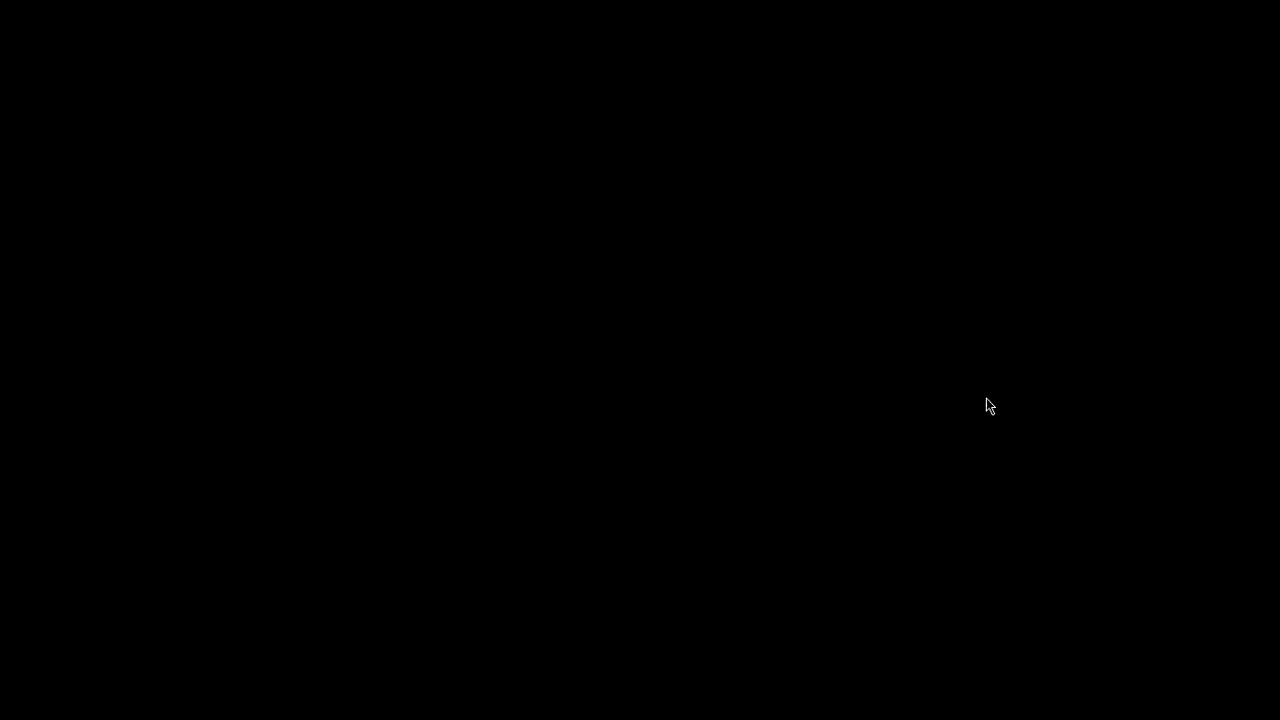
pyautogui.click(850, 314)
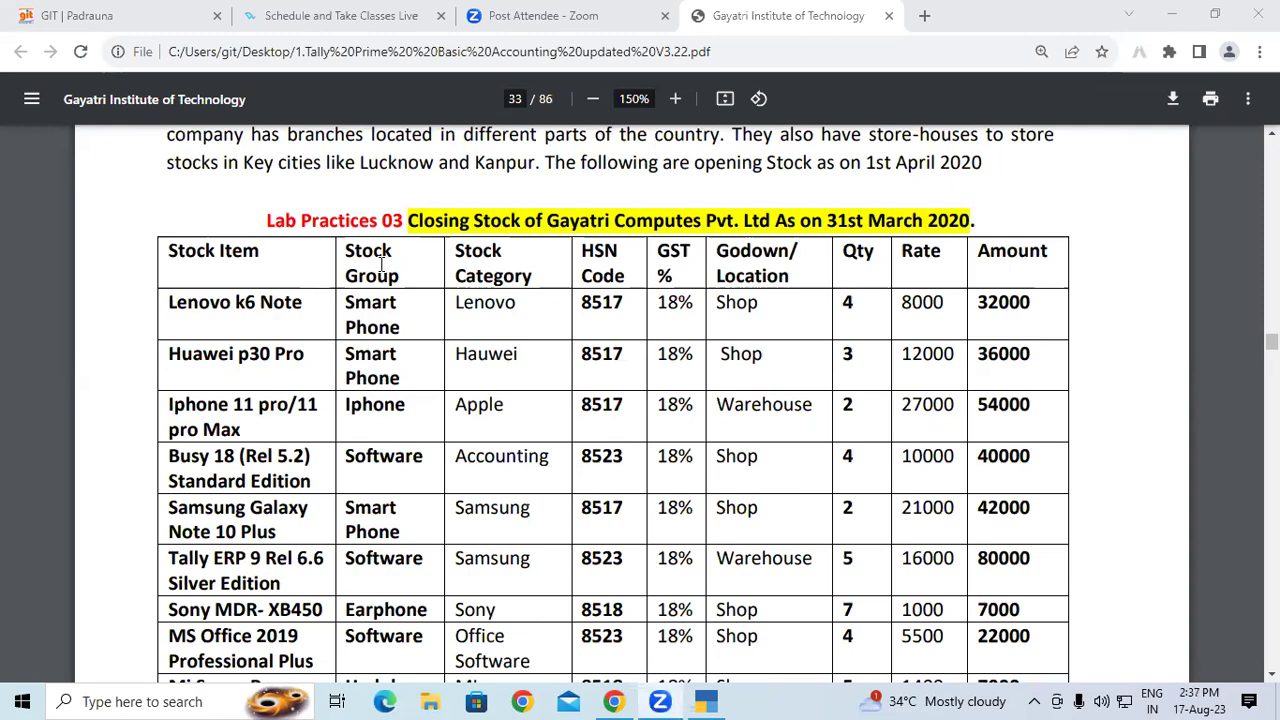
# Read the Creating Stock Group [Single] instructions on page 34, highlighting the heading and the Gateway of Tally, Create, Stock Group path
pyautogui.scroll(-10, 380, 262)
pyautogui.scroll(1, 175, 277)
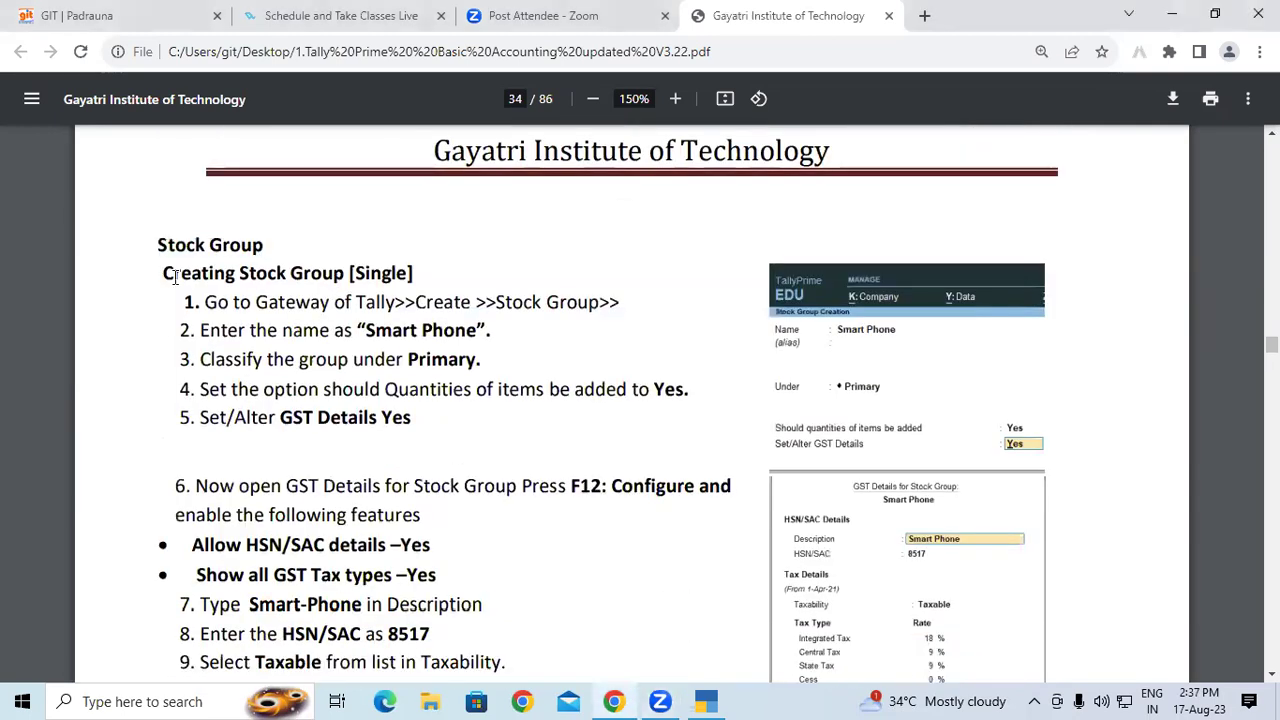
pyautogui.moveTo(157, 245); pyautogui.dragTo(250, 250)
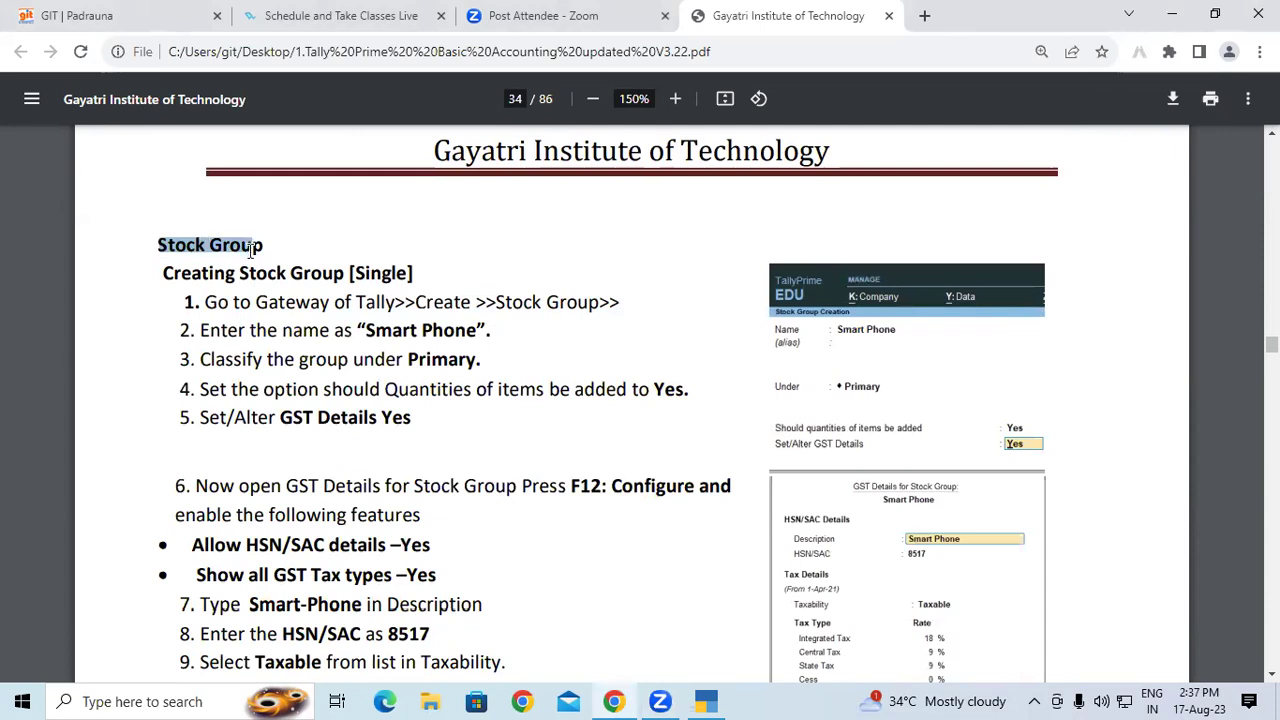
pyautogui.moveTo(163, 273); pyautogui.dragTo(336, 272)
pyautogui.click(345, 272)
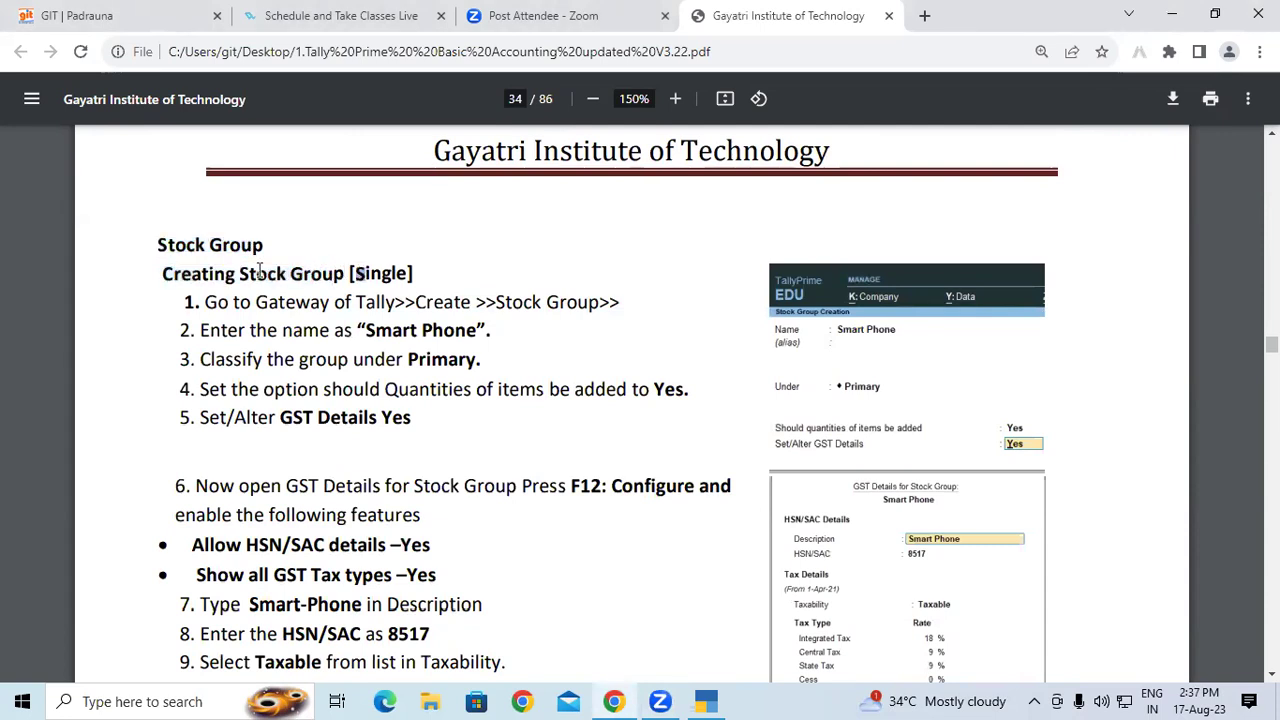
pyautogui.moveTo(175, 272); pyautogui.dragTo(421, 274)
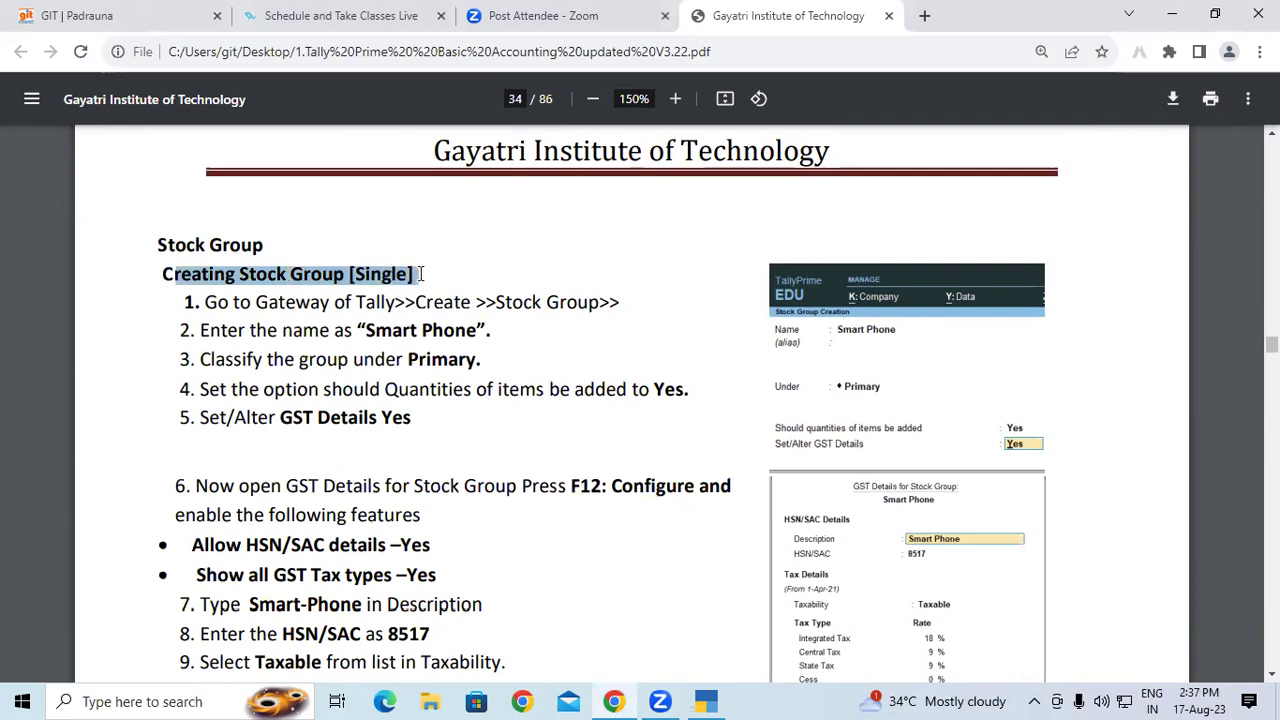
pyautogui.click(421, 274)
pyautogui.moveTo(206, 302); pyautogui.dragTo(316, 302)
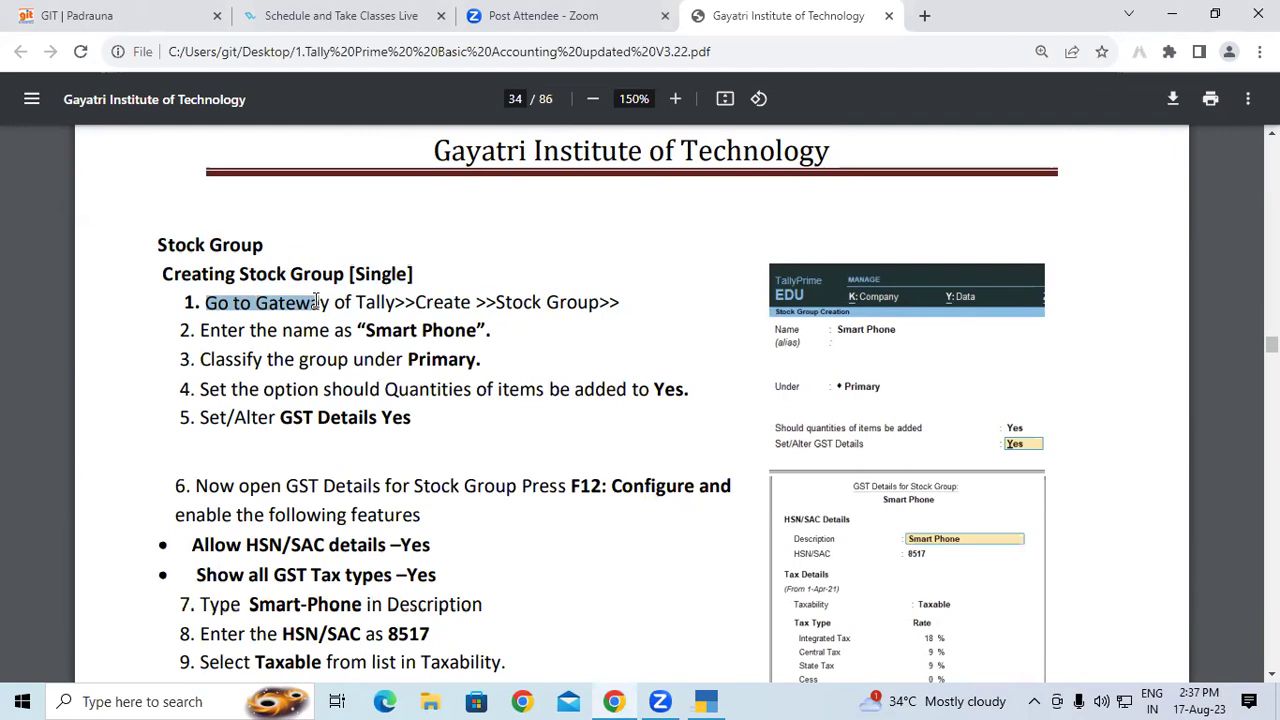
pyautogui.click(306, 302)
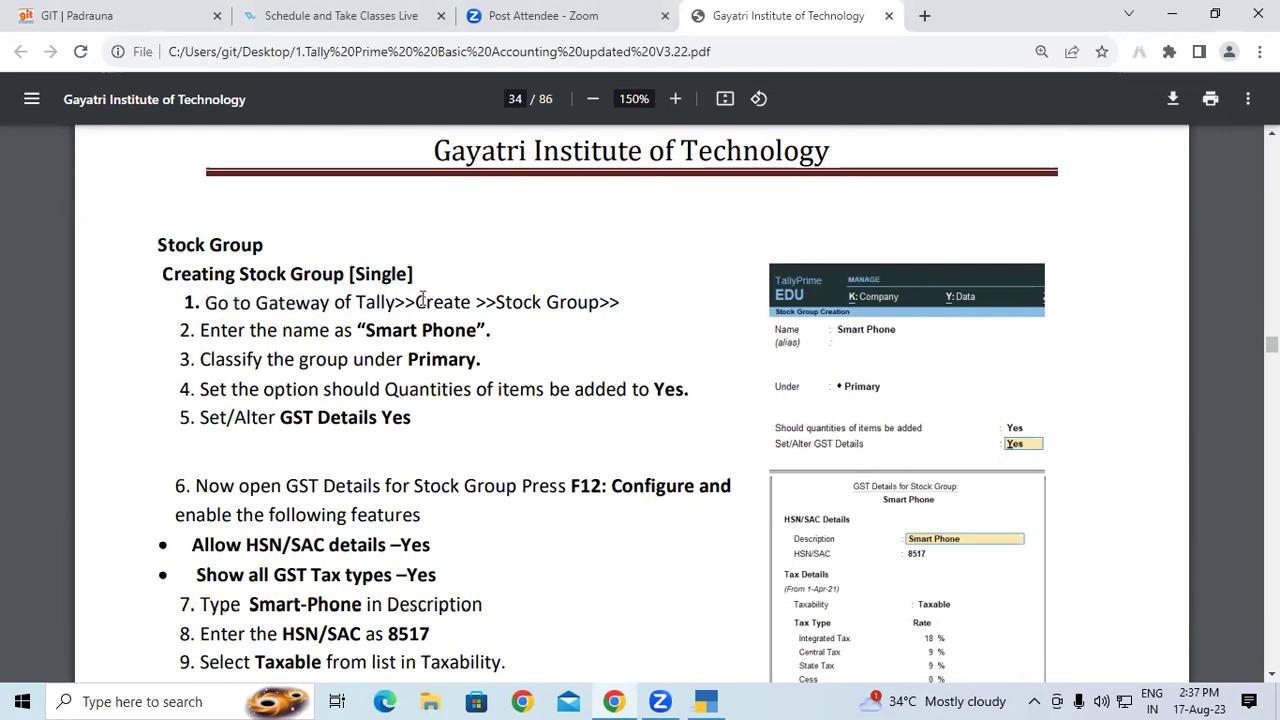
pyautogui.moveTo(416, 302); pyautogui.dragTo(600, 304)
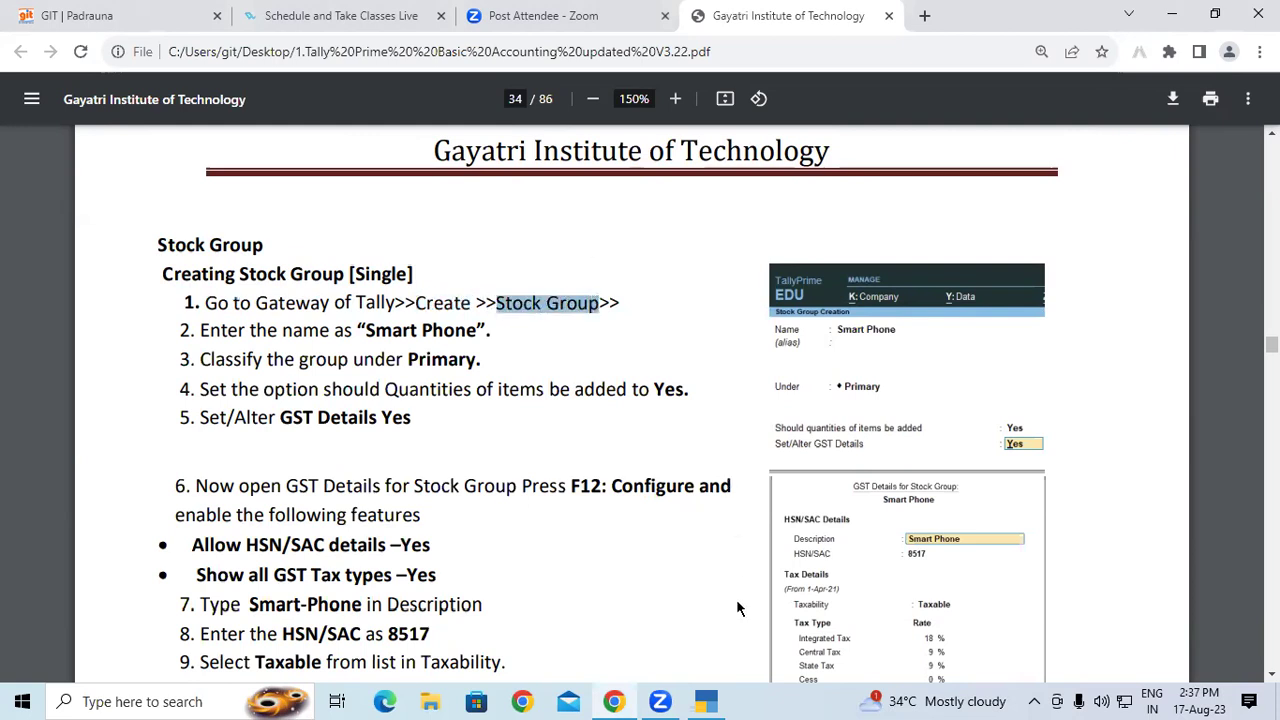
# Switch to TallyPrime and start creating a Stock Group master, checking the path against the PDF instructions
pyautogui.click(714, 697)
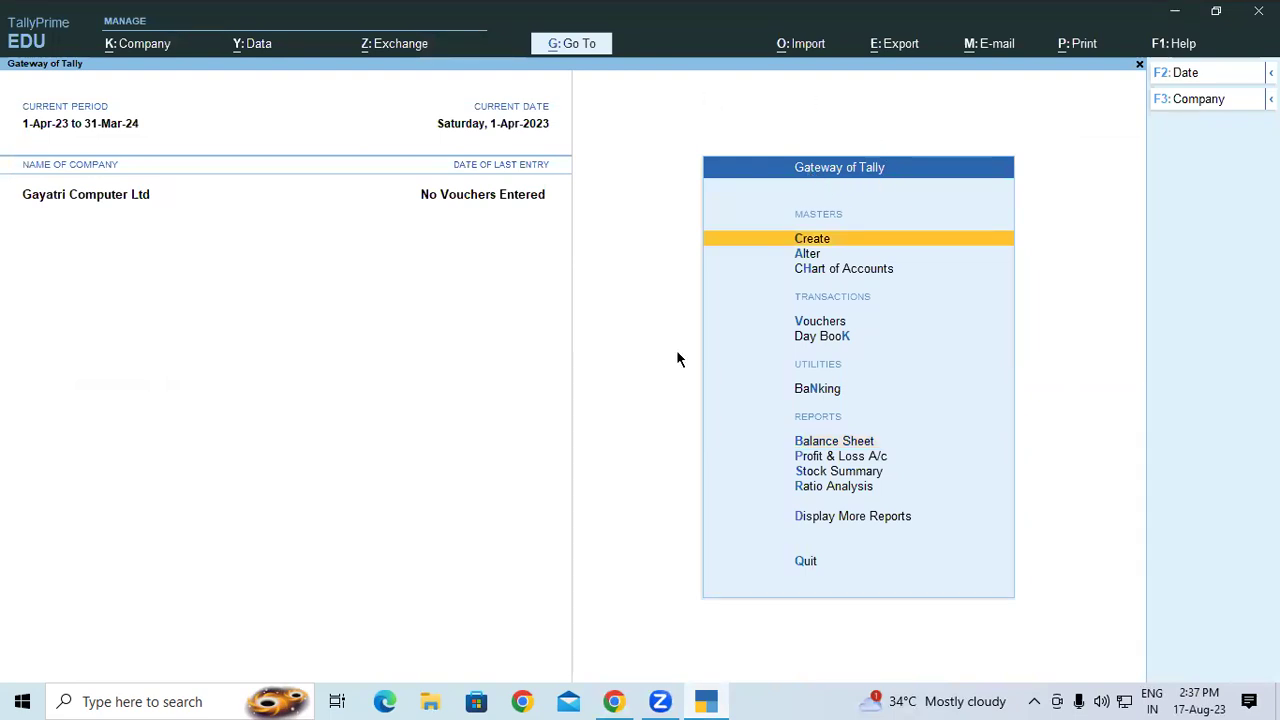
pyautogui.click(786, 243)
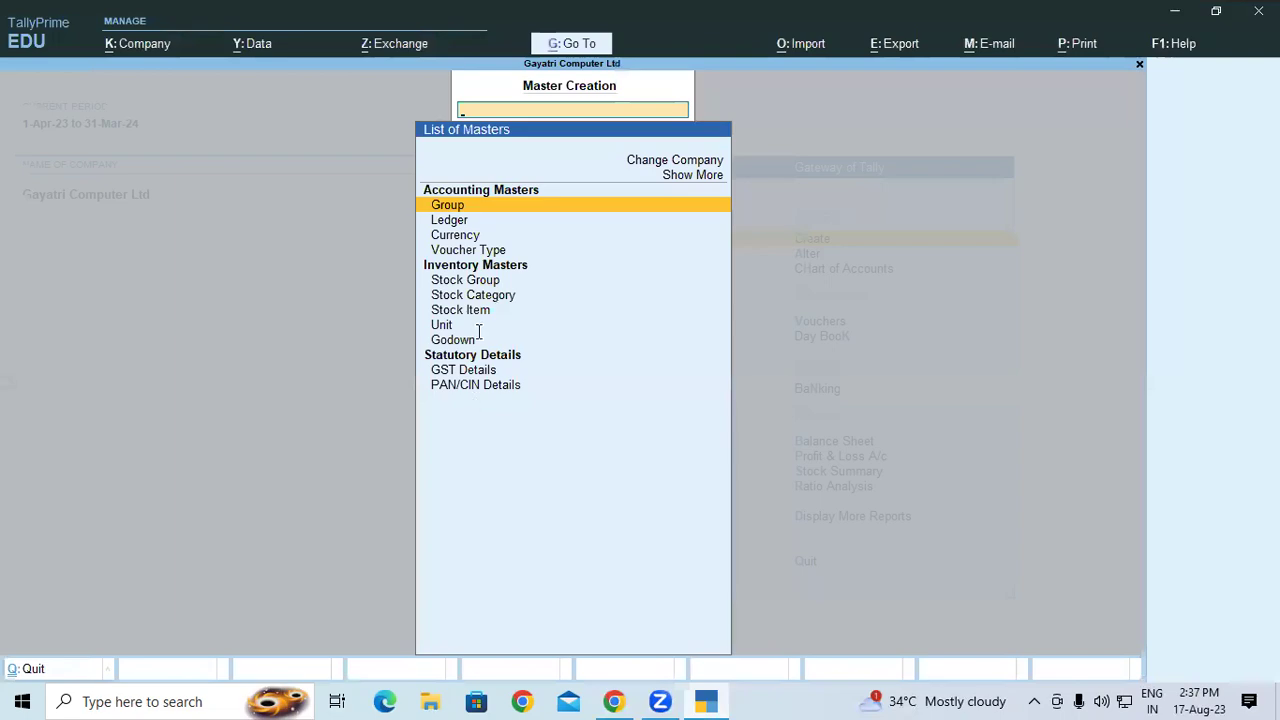
pyautogui.hotkey('alt', 'Tab')
pyautogui.moveTo(496, 302); pyautogui.dragTo(611, 303)
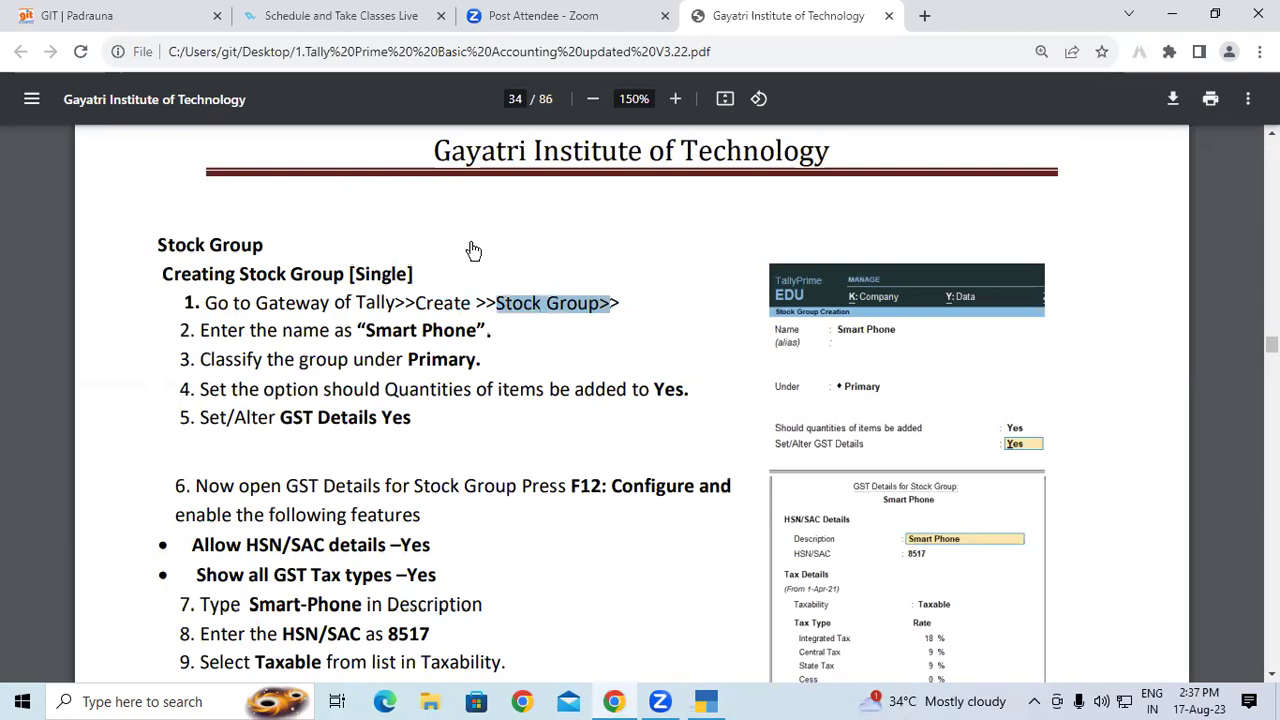
pyautogui.hotkey('alt', 'Tab')
pyautogui.click(463, 281)
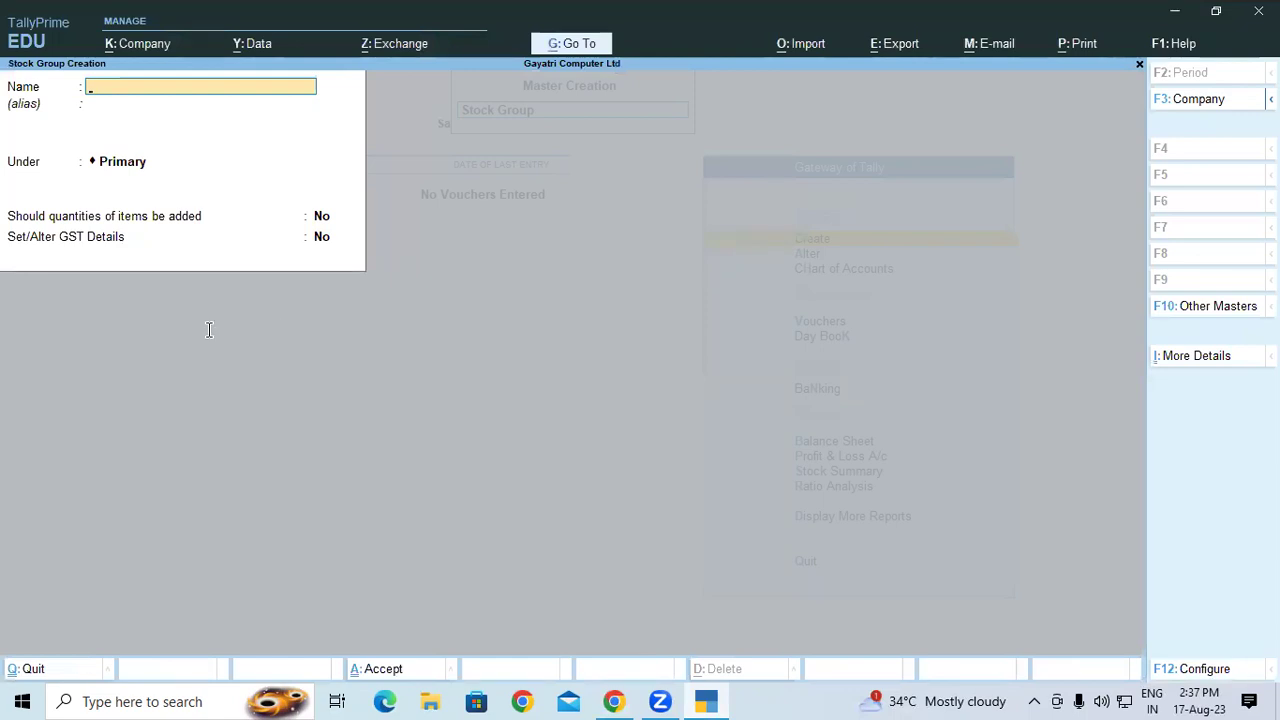
# Look up the group name in the PDF and name the new stock group Smart Phone, leaving the alias blank
pyautogui.hotkey('alt', 'Tab')
pyautogui.moveTo(203, 331); pyautogui.dragTo(477, 332)
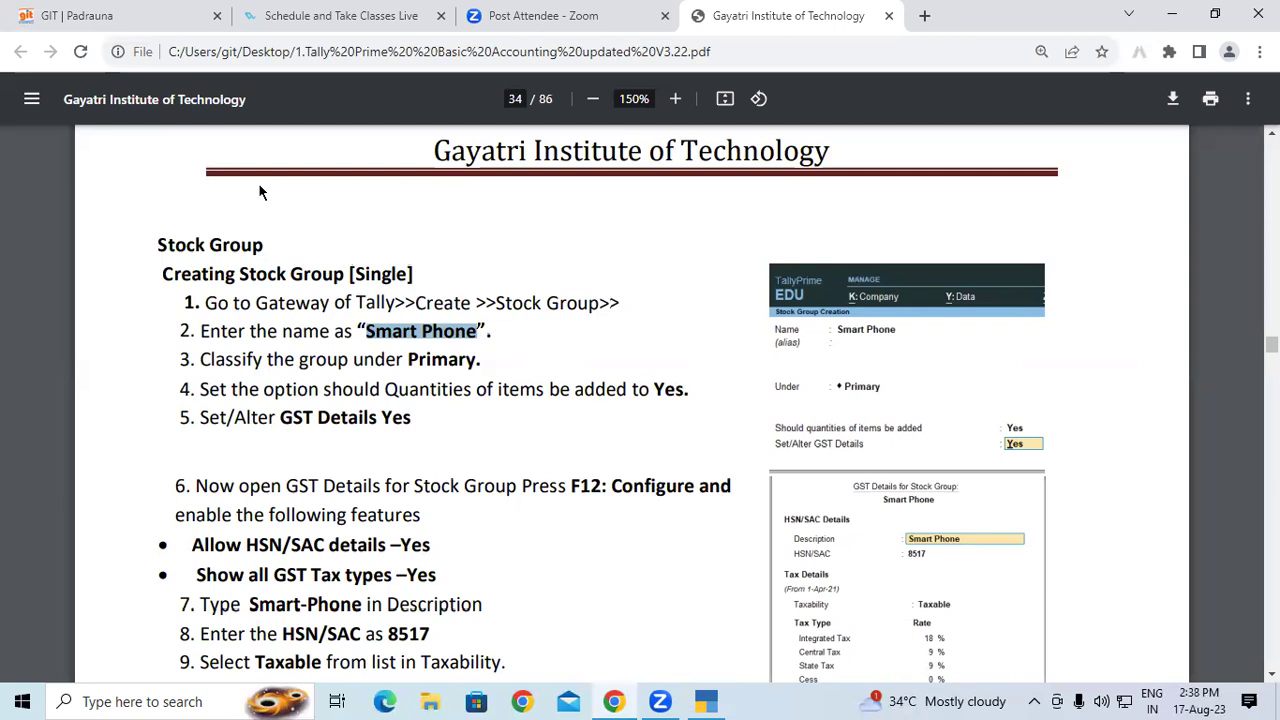
pyautogui.hotkey('alt', 'Tab')
pyautogui.write('Smart Phone')
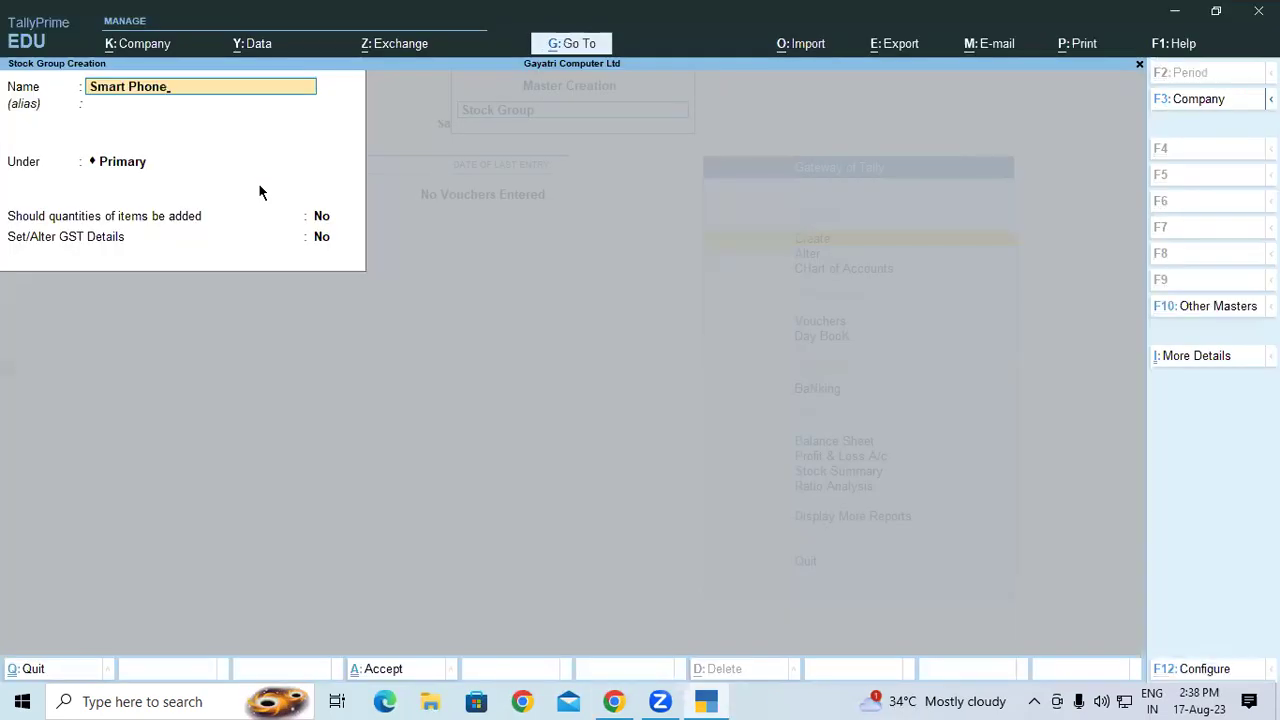
pyautogui.press('Return')
pyautogui.press('Return')
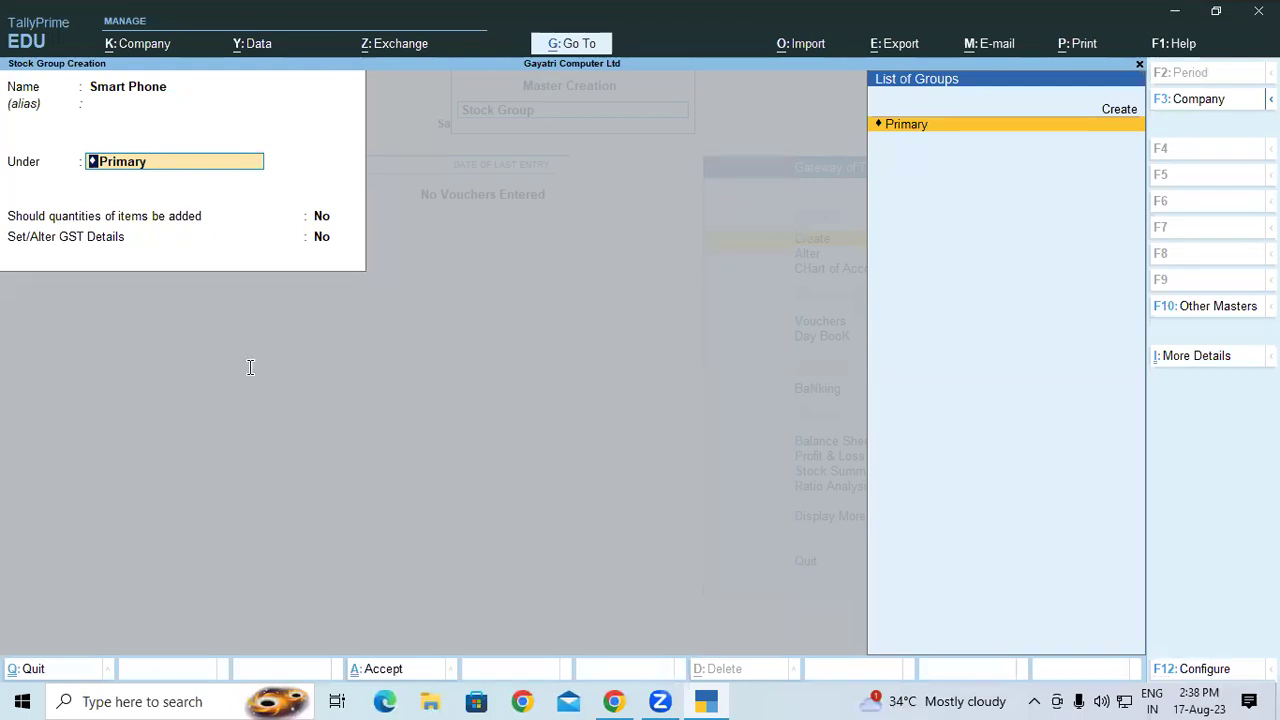
# Check the PDF instruction on classifying the group under Primary, and return to the stock group form in TallyPrime
pyautogui.hotkey('alt', 'Tab')
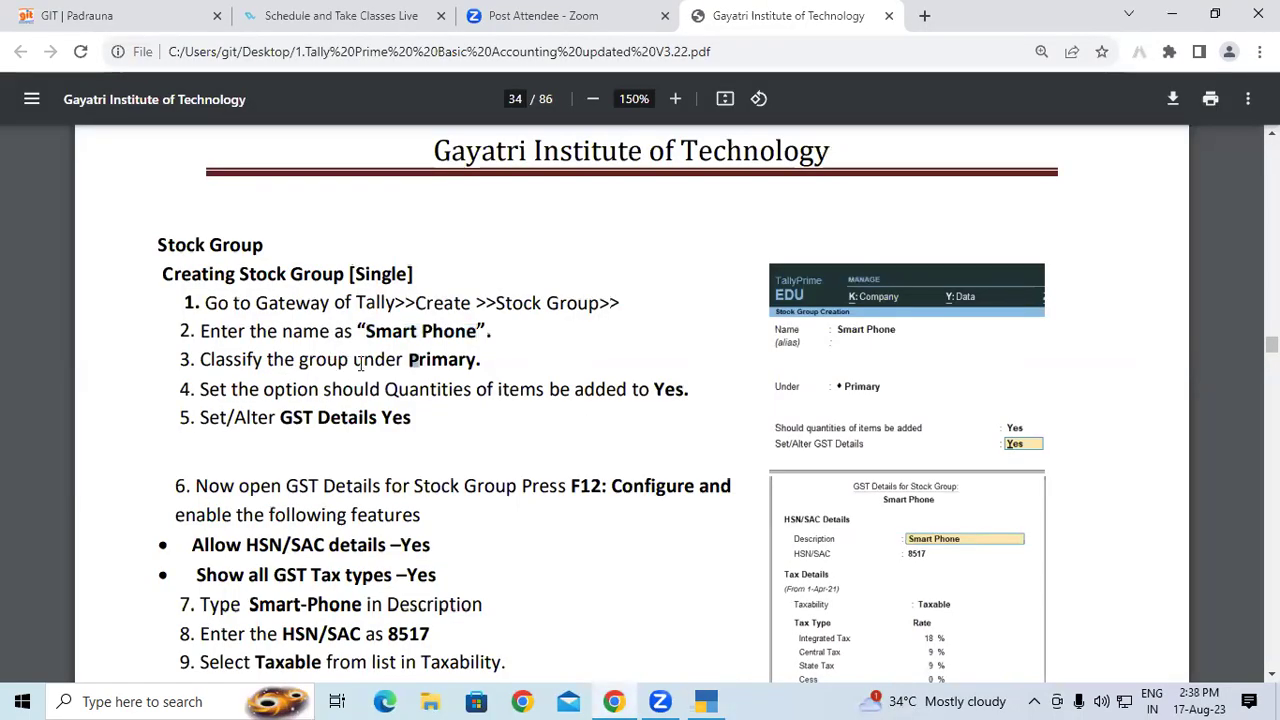
pyautogui.moveTo(408, 360); pyautogui.dragTo(478, 360)
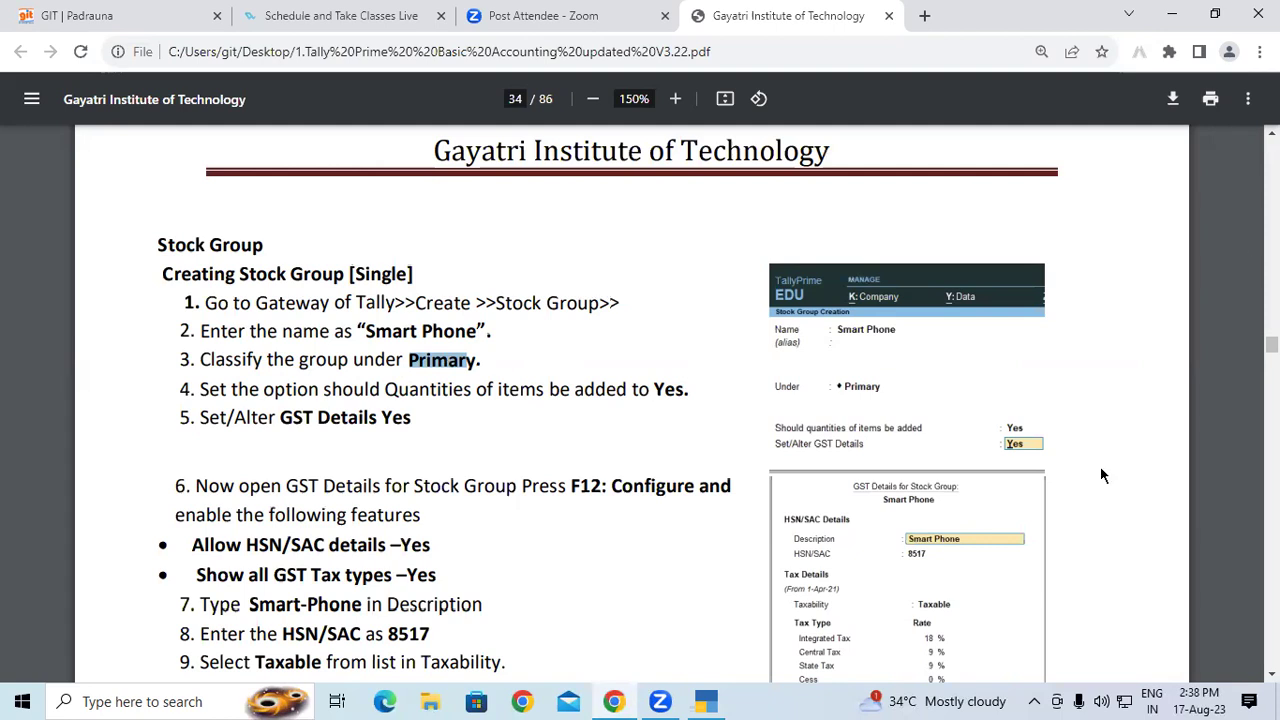
pyautogui.click(706, 701)
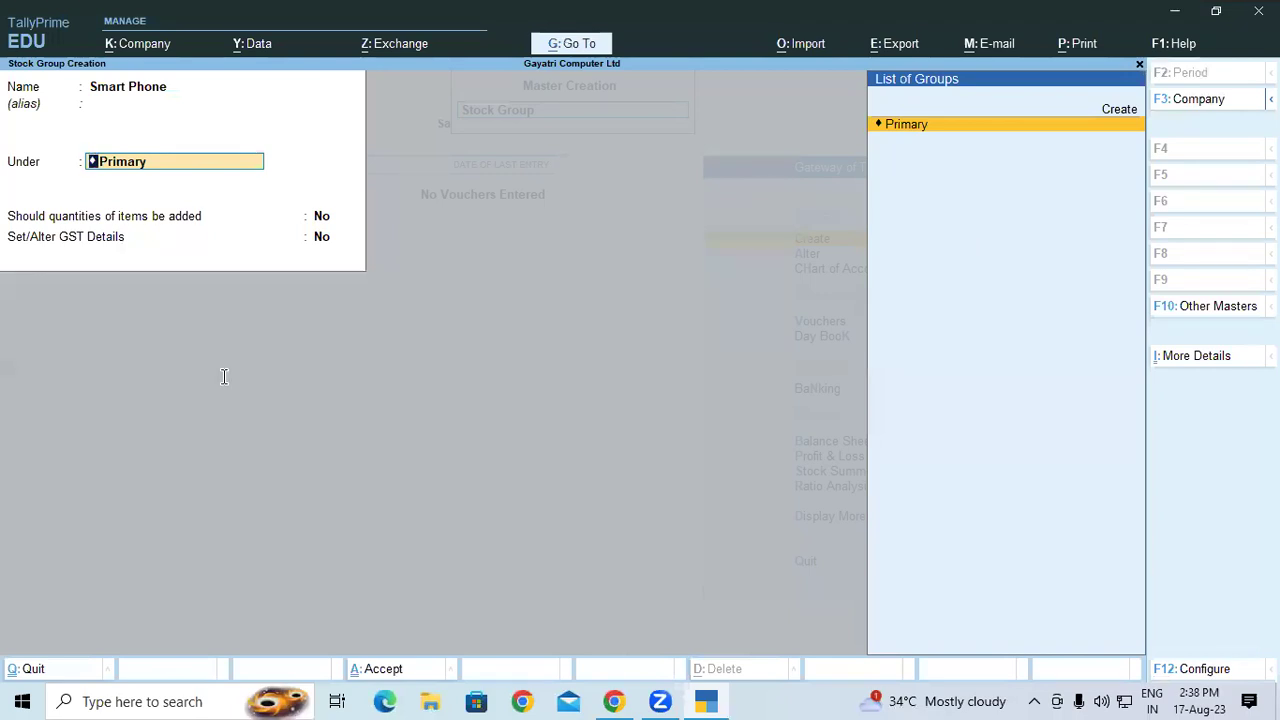
# Check the PDF instructions on adding item quantities and setting GST details, highlighting both lines
pyautogui.hotkey('alt', 'Tab')
pyautogui.moveTo(200, 389); pyautogui.dragTo(632, 389)
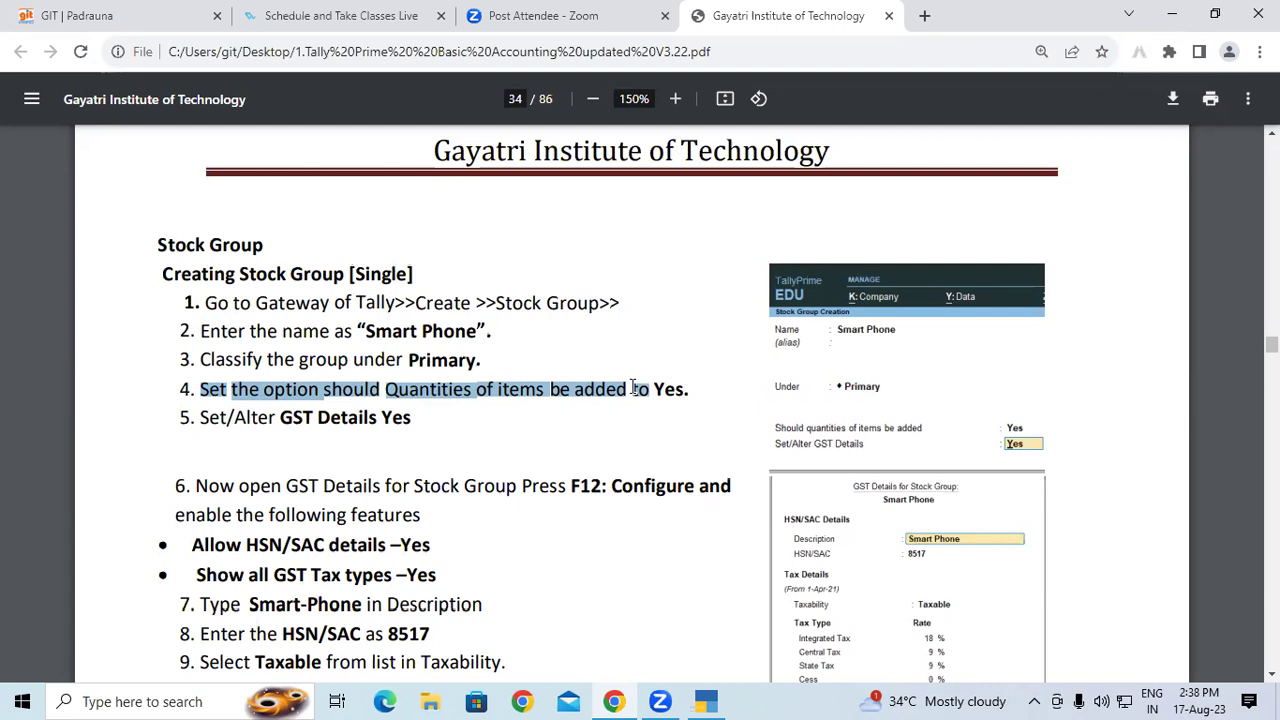
pyautogui.moveTo(633, 389); pyautogui.dragTo(692, 394)
pyautogui.doubleClick(690, 392)
pyautogui.moveTo(201, 418); pyautogui.dragTo(352, 412)
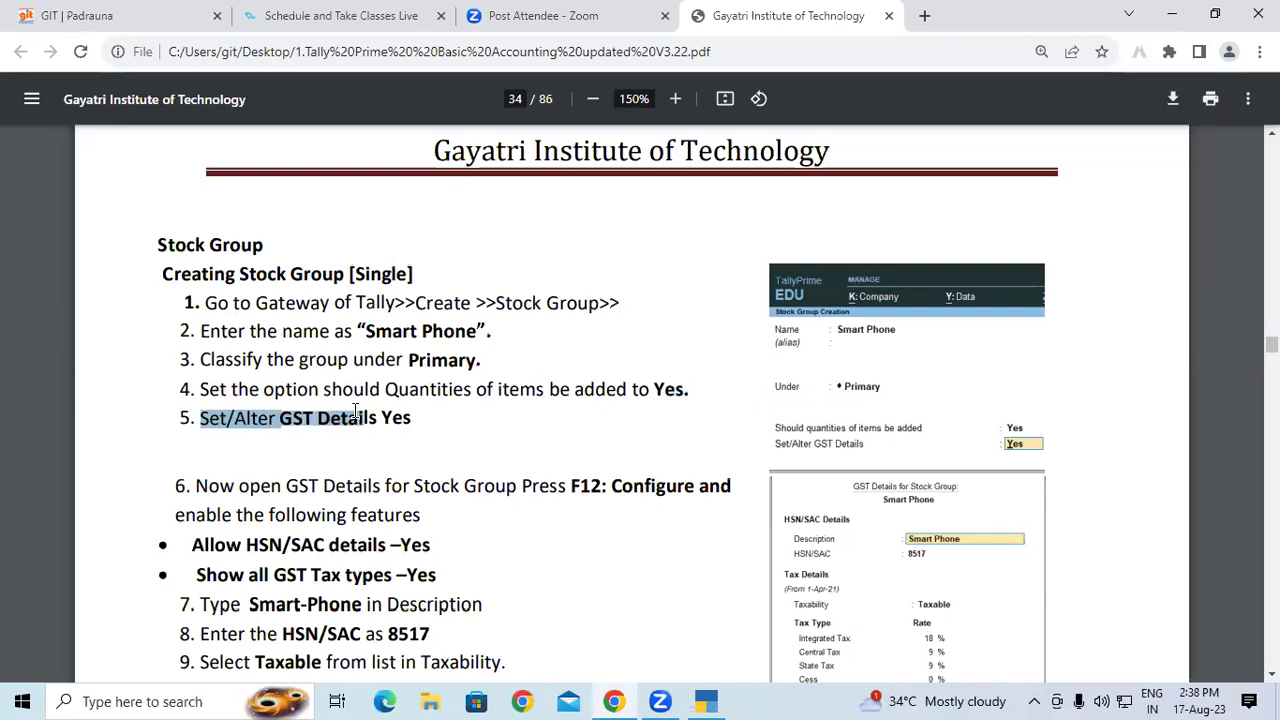
pyautogui.click(350, 411)
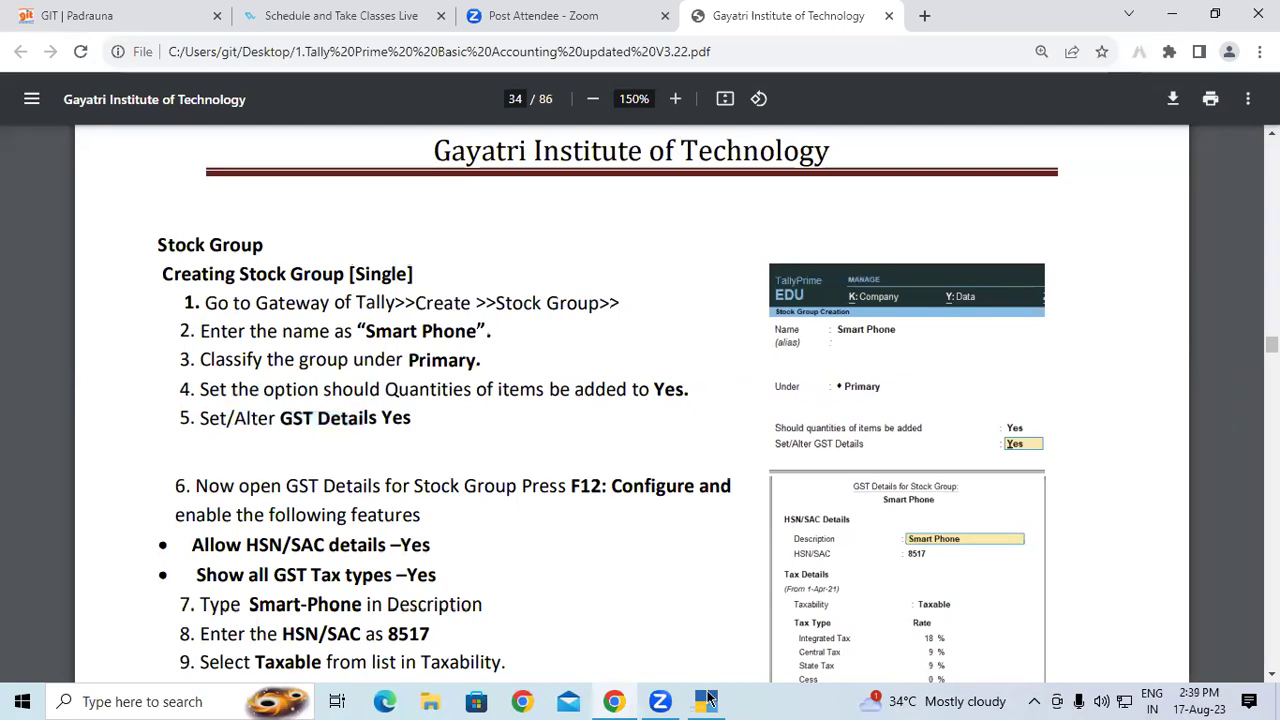
# Return to TallyPrime, keep the group under Primary, and set both the item quantities option and Set/Alter GST Details to Yes
pyautogui.moveTo(707, 699)
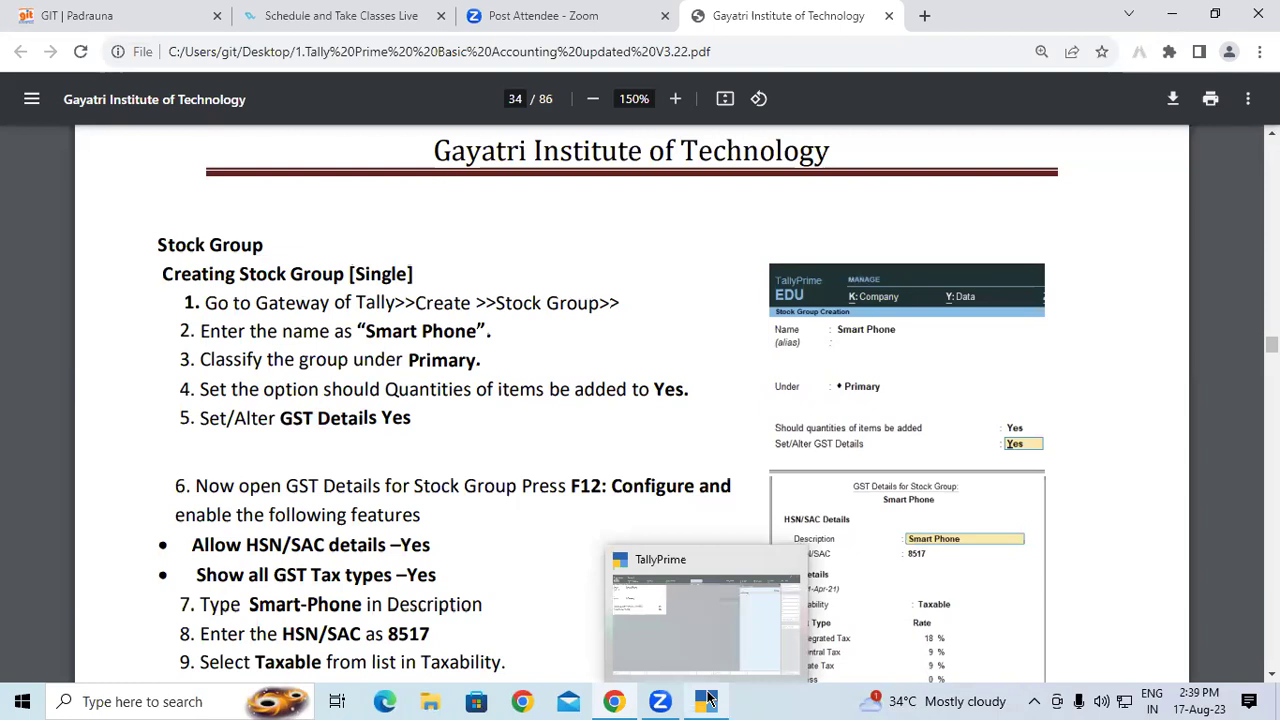
pyautogui.click(707, 699)
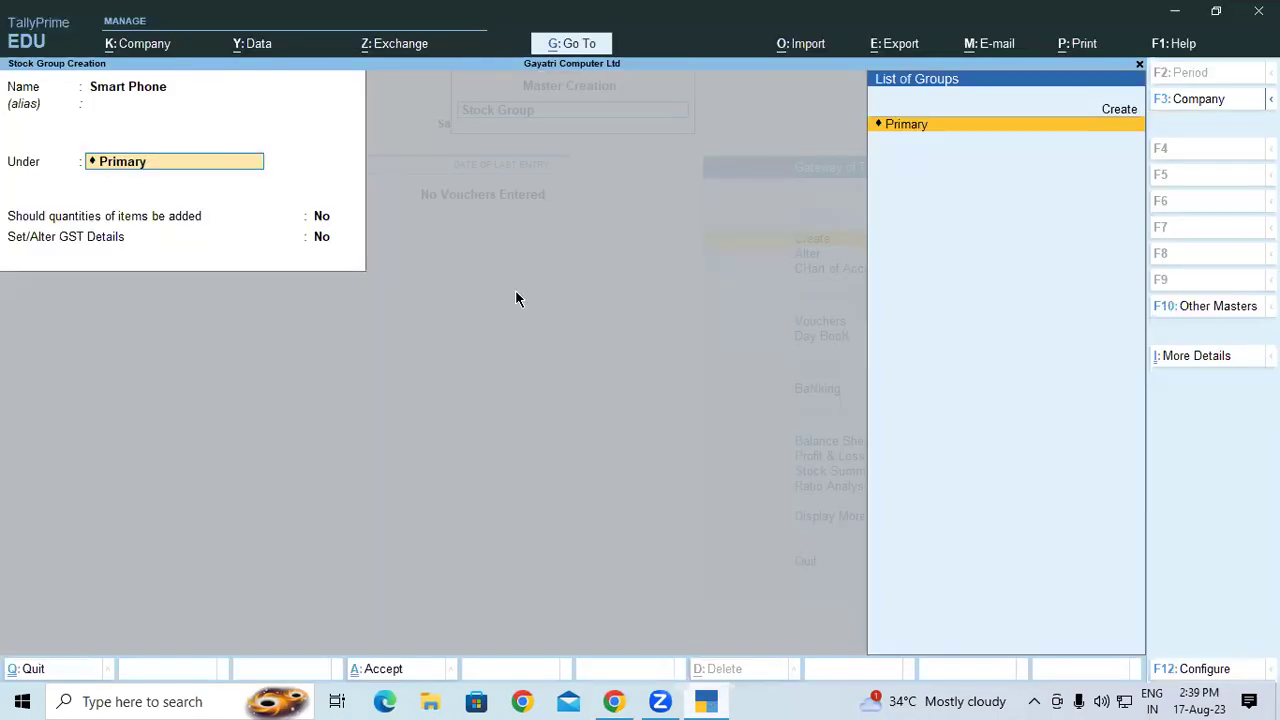
pyautogui.press('Return')
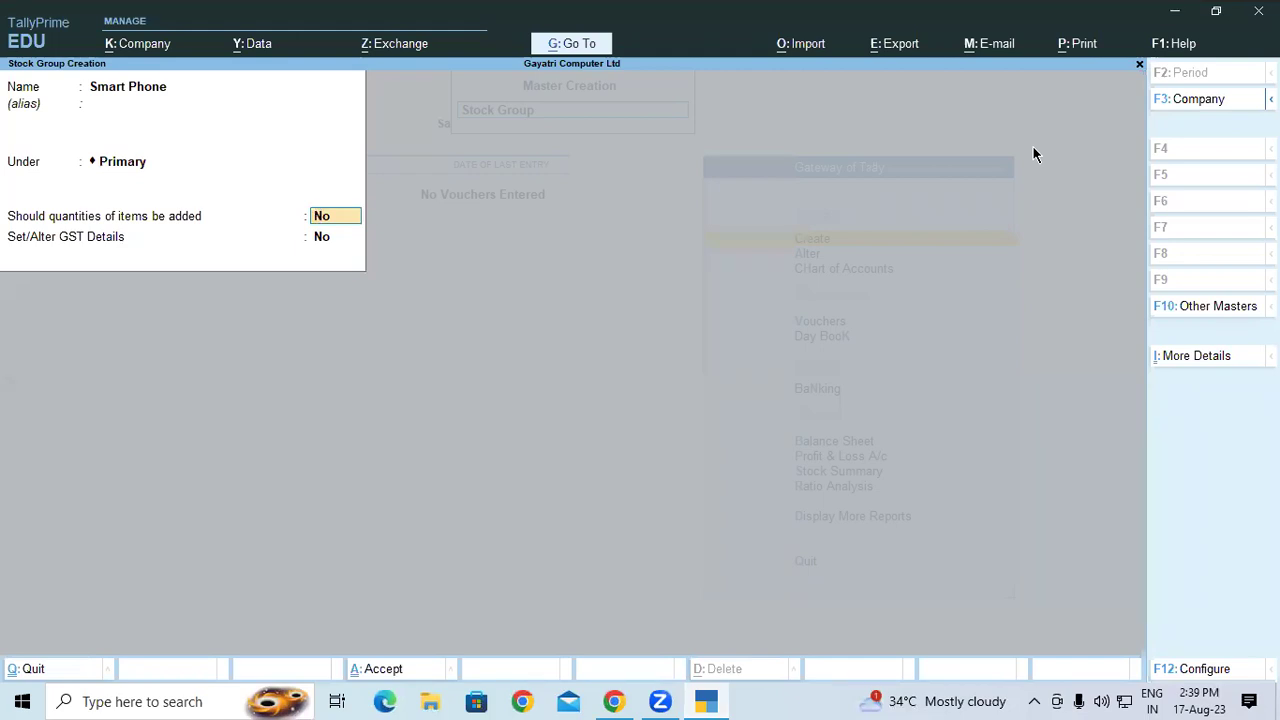
pyautogui.press('y')
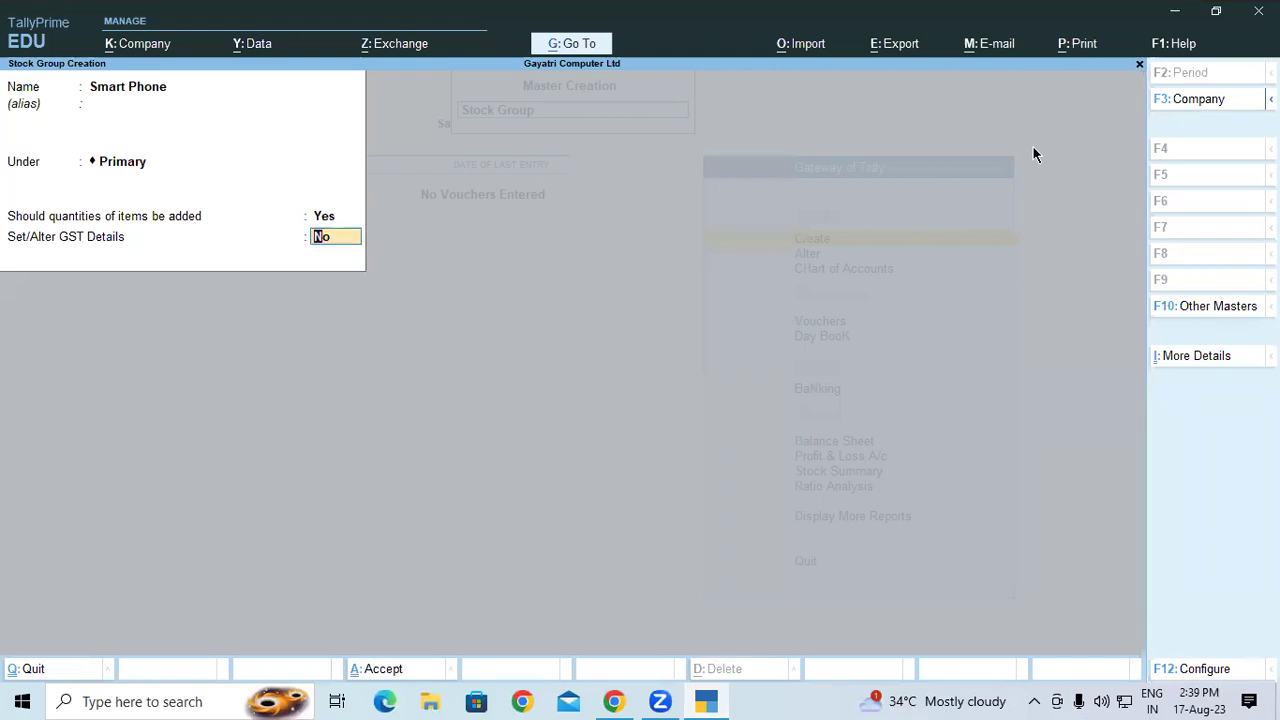
pyautogui.press('y')
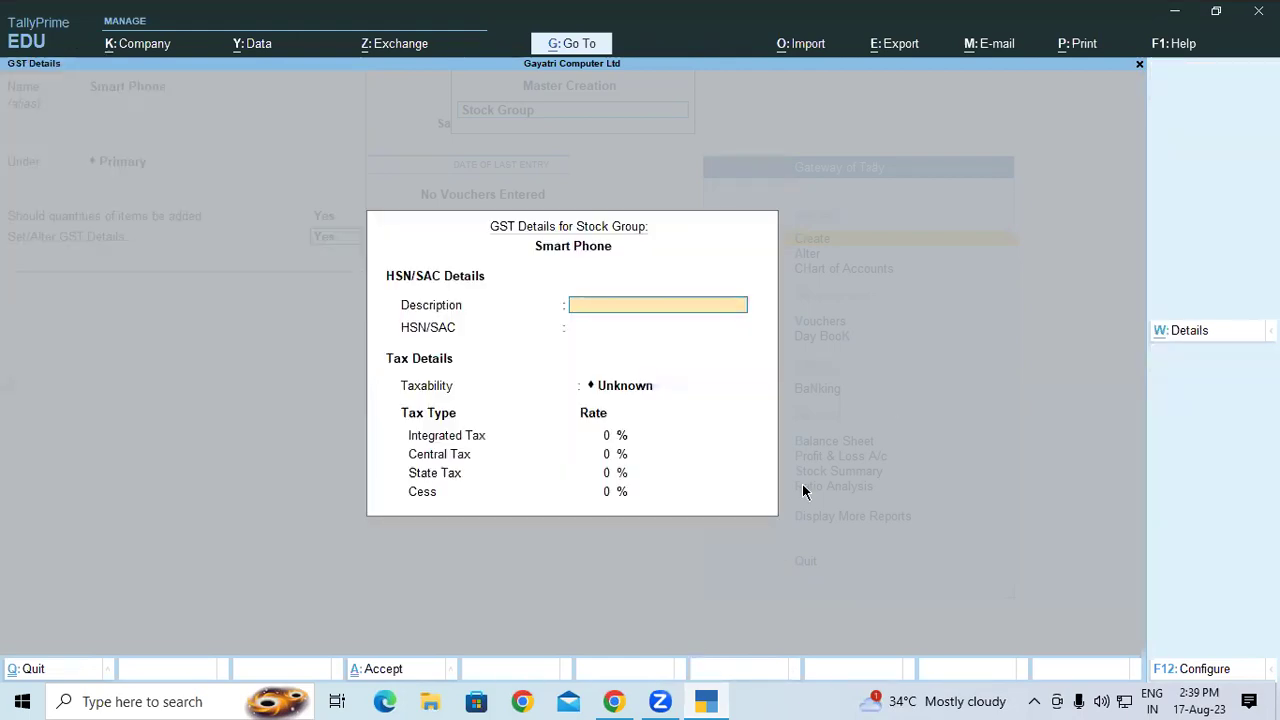
# Check the PDF instructions for configuring the stock group's GST details and return to TallyPrime
pyautogui.hotkey('alt', 'Tab')
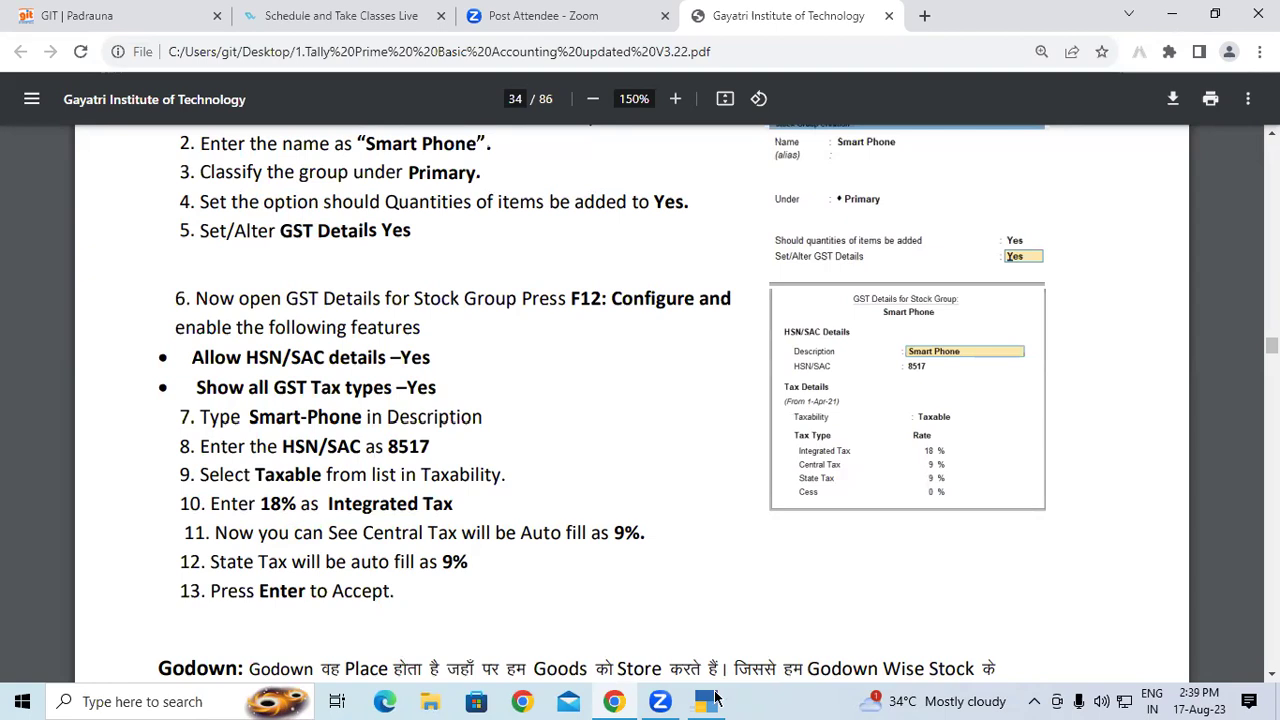
pyautogui.hotkey('alt', 'Tab')
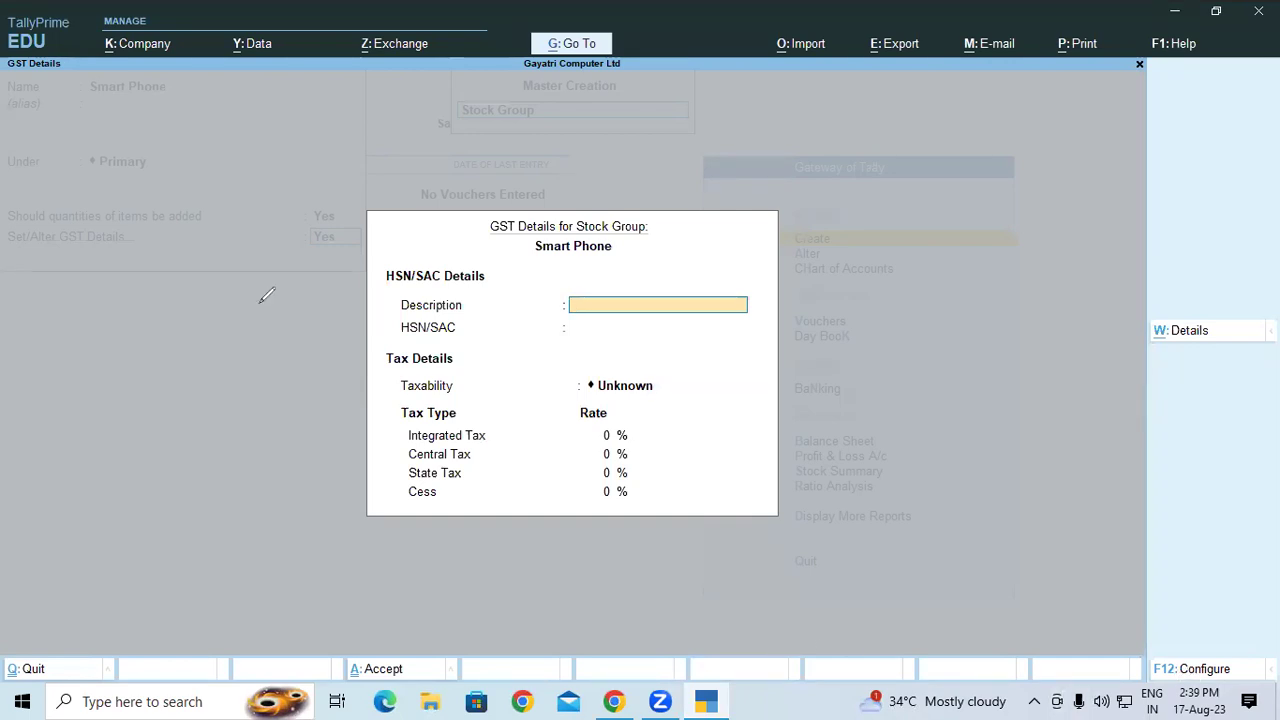
# Handwrite notes contrasting F11 and F12 over the GST details form, then clear the drawings
pyautogui.moveTo(221, 314); pyautogui.dragTo(221, 408)
pyautogui.moveTo(208, 320); pyautogui.dragTo(262, 302)
pyautogui.moveTo(222, 352)
pyautogui.mouseDown()
pyautogui.moveTo(312, 352)
pyautogui.moveTo(370, 306)
pyautogui.mouseUp()
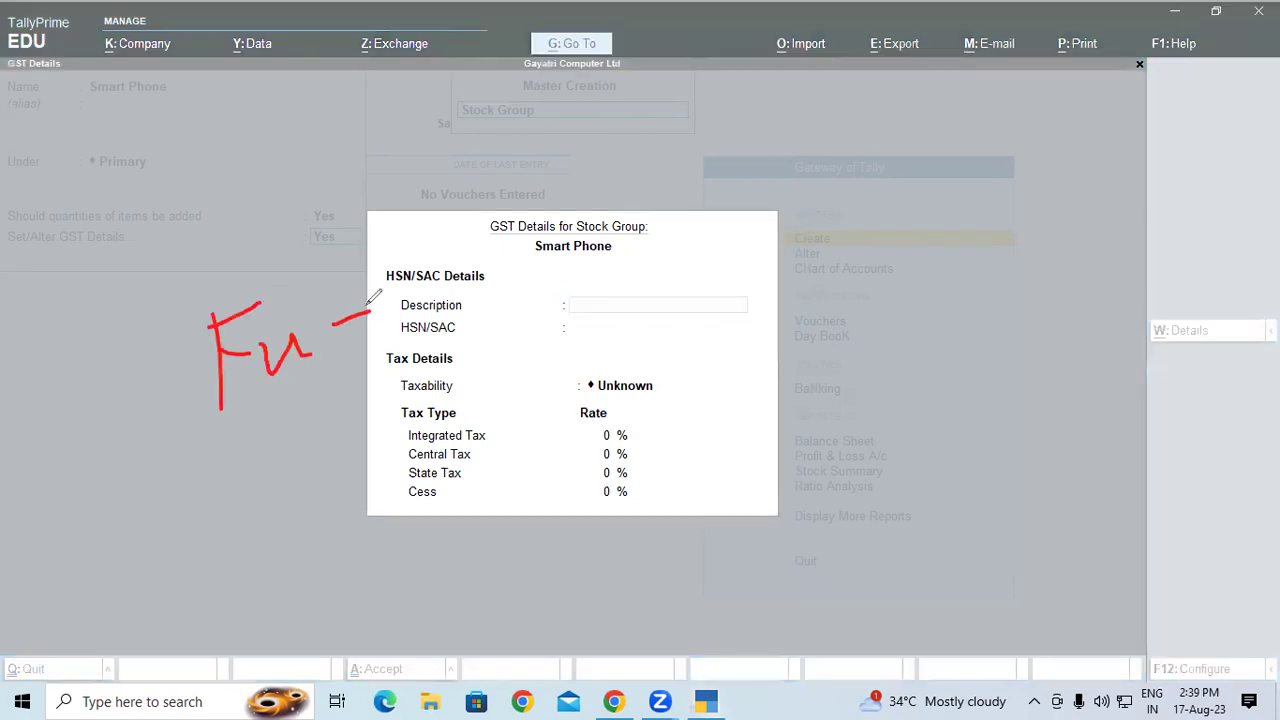
pyautogui.moveTo(603, 252)
pyautogui.mouseDown()
pyautogui.moveTo(637, 276)
pyautogui.moveTo(654, 262)
pyautogui.moveTo(676, 291)
pyautogui.mouseUp()
pyautogui.moveTo(221, 590); pyautogui.dragTo(246, 497)
pyautogui.moveTo(222, 550); pyautogui.dragTo(240, 548)
pyautogui.moveTo(283, 487)
pyautogui.mouseDown()
pyautogui.moveTo(298, 564)
pyautogui.moveTo(328, 538)
pyautogui.mouseUp()
pyautogui.moveTo(615, 377)
pyautogui.mouseDown()
pyautogui.moveTo(643, 470)
pyautogui.moveTo(655, 366)
pyautogui.mouseUp()
pyautogui.moveTo(630, 418)
pyautogui.mouseDown()
pyautogui.moveTo(652, 406)
pyautogui.moveTo(703, 420)
pyautogui.mouseUp()
pyautogui.moveTo(703, 372); pyautogui.dragTo(744, 408)
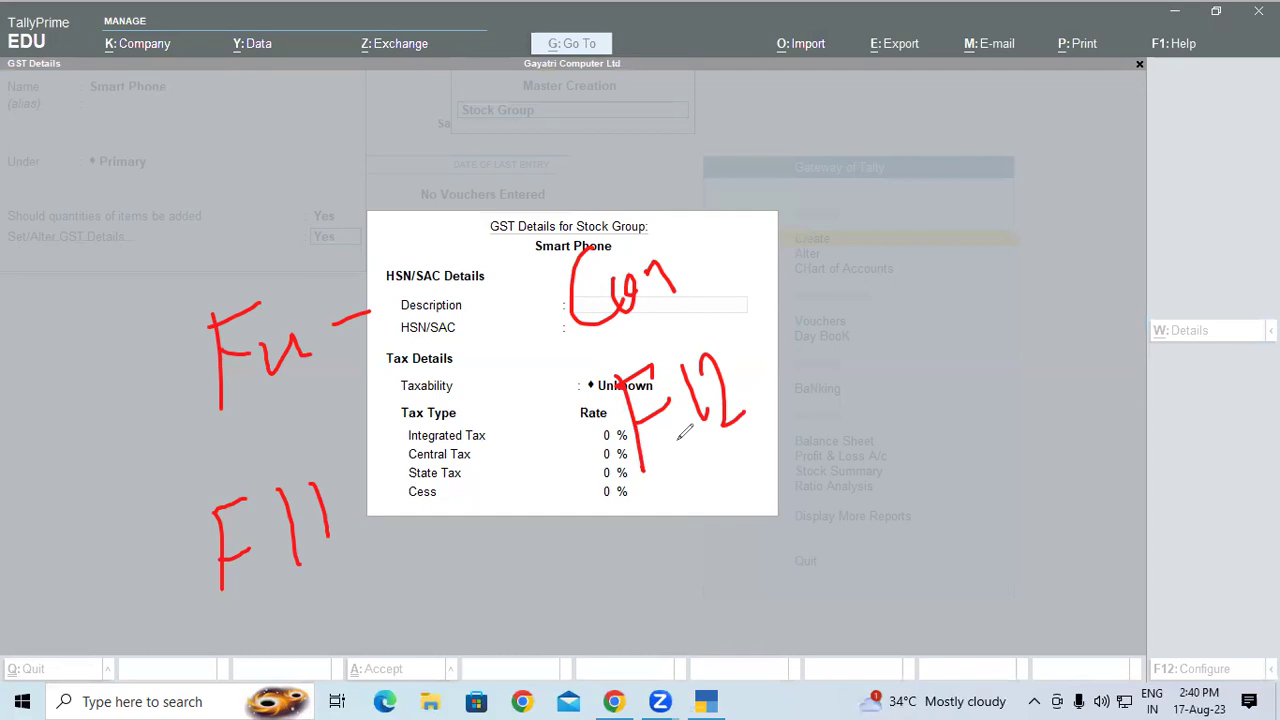
pyautogui.press('Escape')
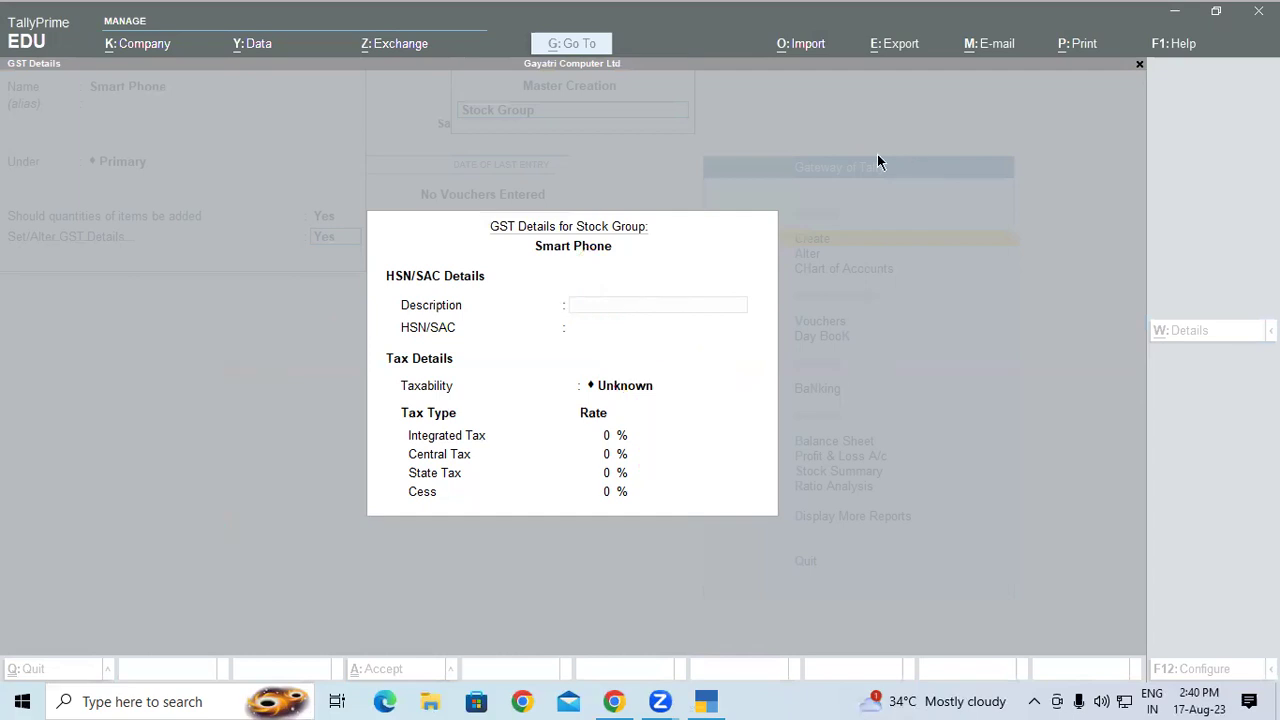
# Set Allow HSN/SAC details and Show all GST Tax Types to No in the GST details configuration and accept it
pyautogui.click(833, 281)
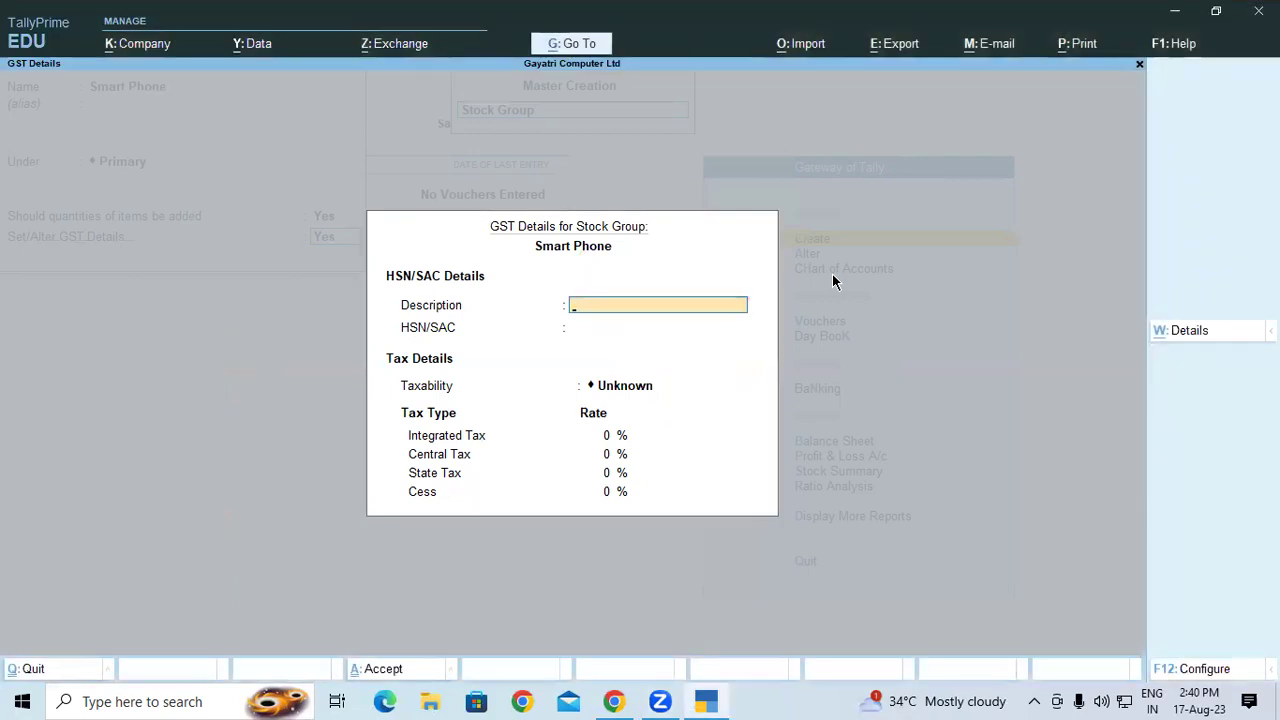
pyautogui.press('F12')
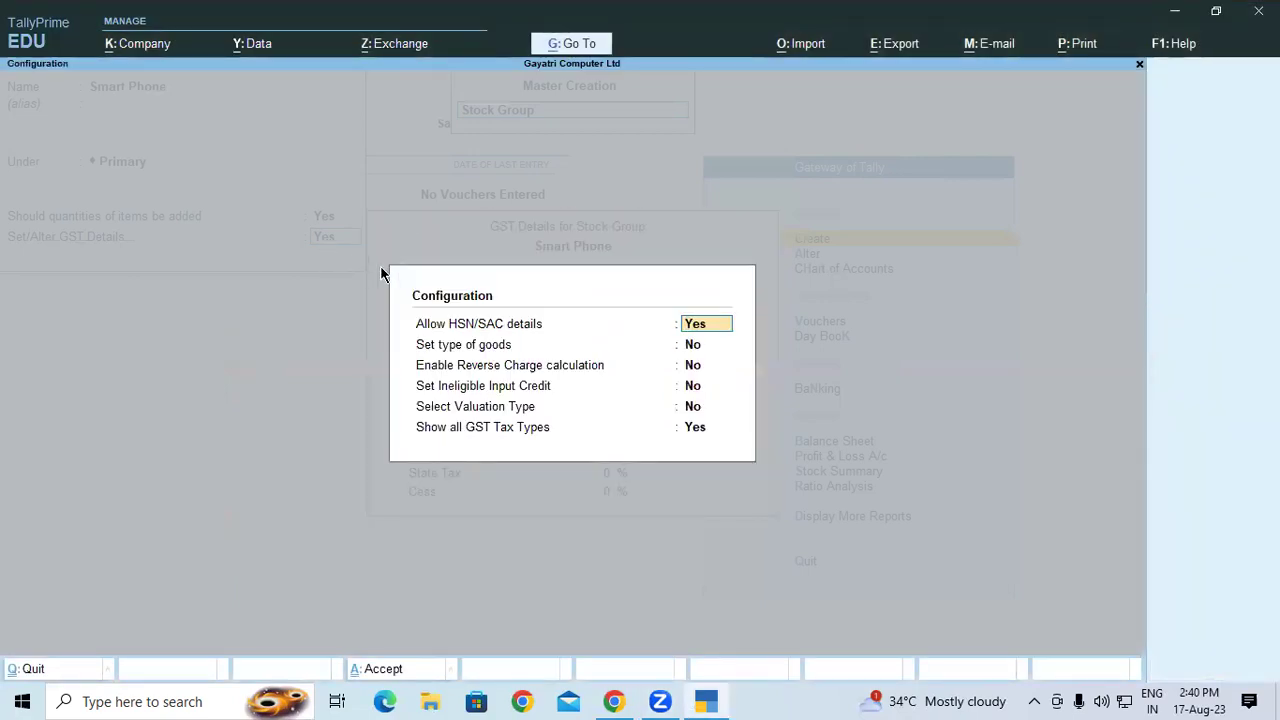
pyautogui.click(438, 324)
pyautogui.click(462, 430)
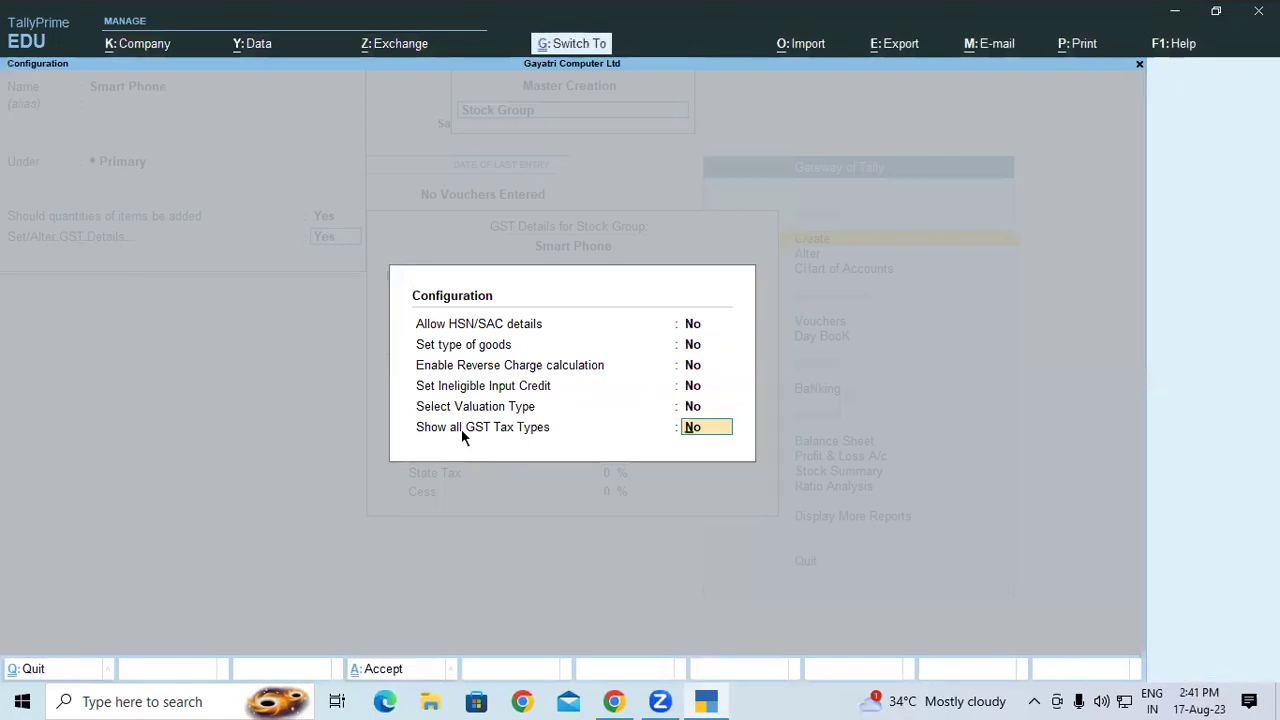
pyautogui.hotkey('ctrl', 'a')
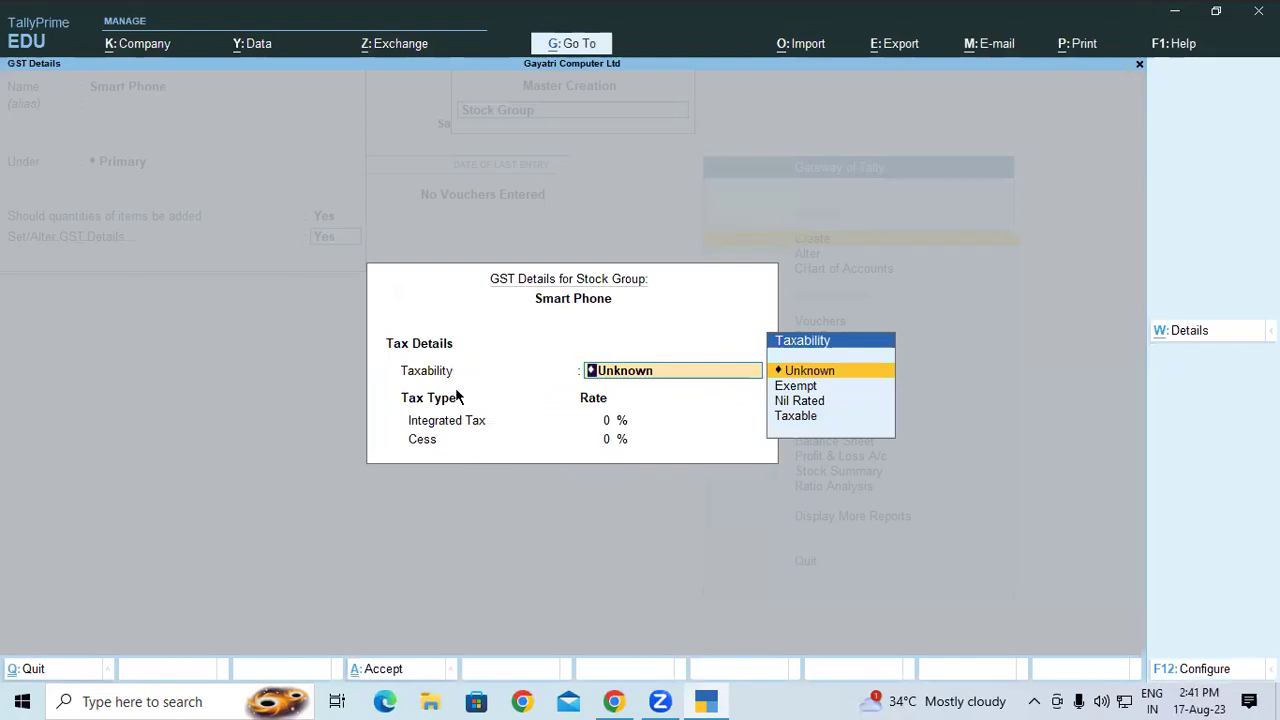
# Reopen the GST details configuration and set Allow HSN/SAC details to Yes
pyautogui.click(1205, 672)
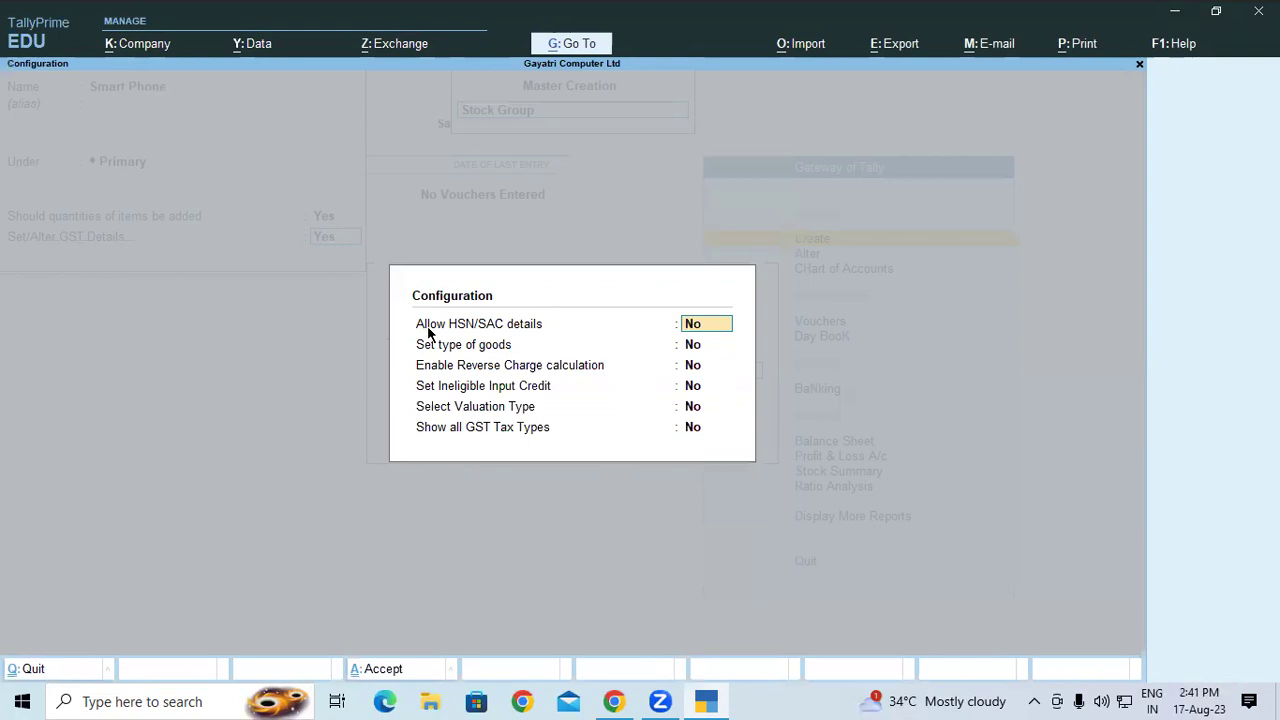
pyautogui.press('y')
# Handwrite the central, state and integrated tax split of 18 into 9 and 9 over the configuration, then clear it
pyautogui.click(381, 289)
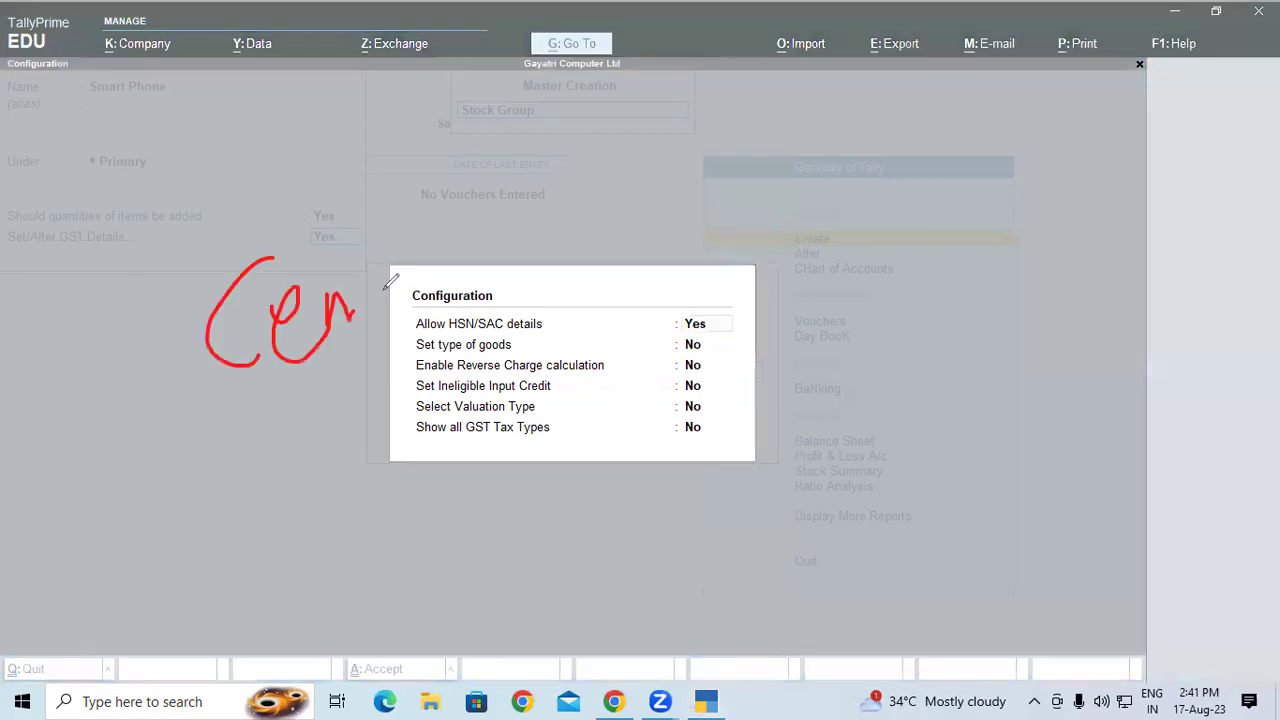
pyautogui.moveTo(588, 203)
pyautogui.mouseDown()
pyautogui.moveTo(561, 278)
pyautogui.moveTo(606, 270)
pyautogui.moveTo(620, 228)
pyautogui.mouseUp()
pyautogui.moveTo(308, 502)
pyautogui.mouseDown()
pyautogui.moveTo(362, 464)
pyautogui.moveTo(352, 536)
pyautogui.moveTo(485, 462)
pyautogui.moveTo(493, 430)
pyautogui.moveTo(571, 497)
pyautogui.mouseUp()
pyautogui.moveTo(110, 542); pyautogui.dragTo(110, 628)
pyautogui.moveTo(155, 520)
pyautogui.mouseDown()
pyautogui.moveTo(135, 575)
pyautogui.moveTo(152, 612)
pyautogui.mouseUp()
pyautogui.moveTo(85, 502); pyautogui.dragTo(90, 638)
pyautogui.moveTo(184, 578); pyautogui.dragTo(150, 512)
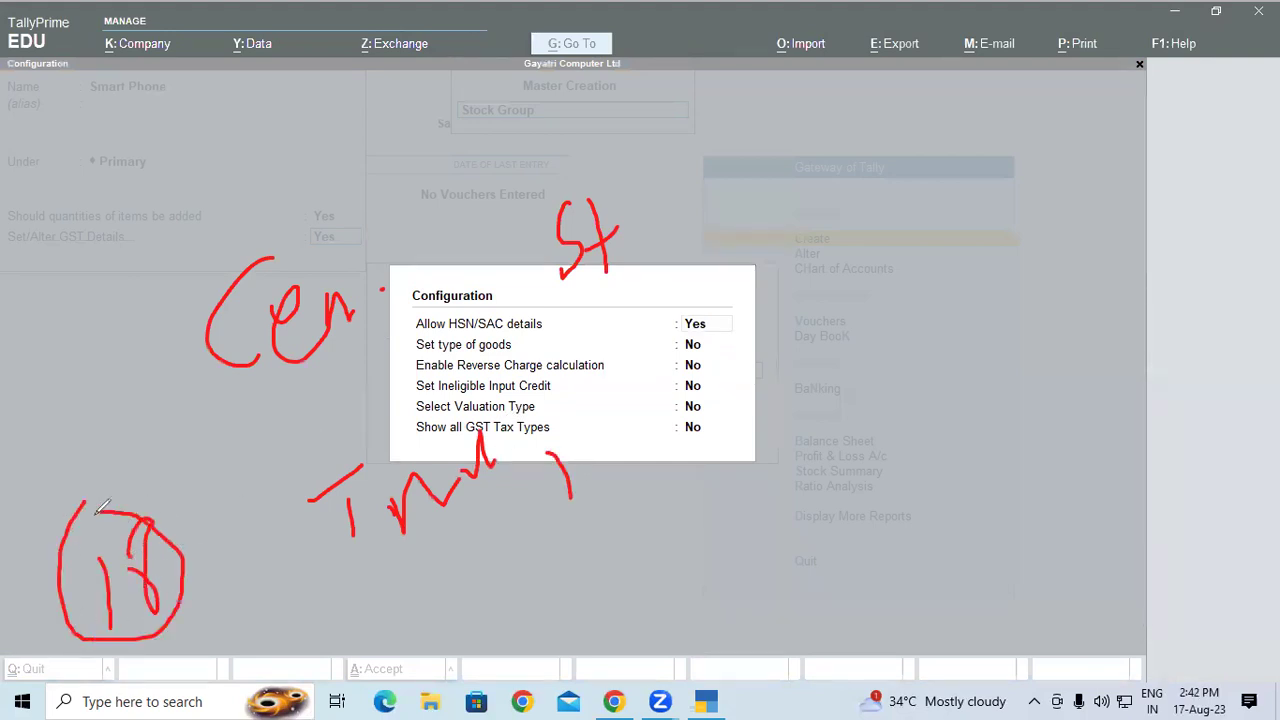
pyautogui.moveTo(675, 380); pyautogui.dragTo(710, 440)
pyautogui.moveTo(722, 394); pyautogui.dragTo(722, 430)
pyautogui.moveTo(712, 362); pyautogui.dragTo(708, 380)
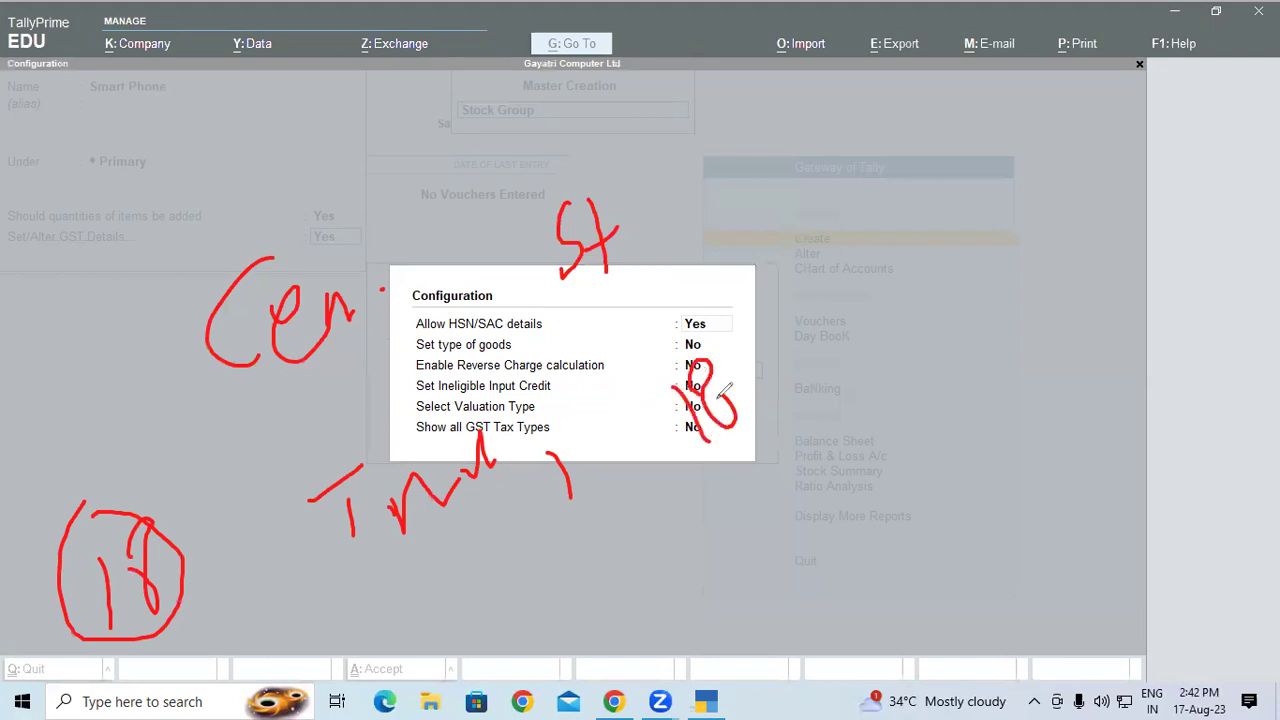
pyautogui.moveTo(214, 158)
pyautogui.mouseDown()
pyautogui.moveTo(180, 175)
pyautogui.moveTo(214, 162)
pyautogui.moveTo(201, 246)
pyautogui.mouseUp()
pyautogui.moveTo(708, 166)
pyautogui.mouseDown()
pyautogui.moveTo(716, 206)
pyautogui.moveTo(688, 243)
pyautogui.mouseUp()
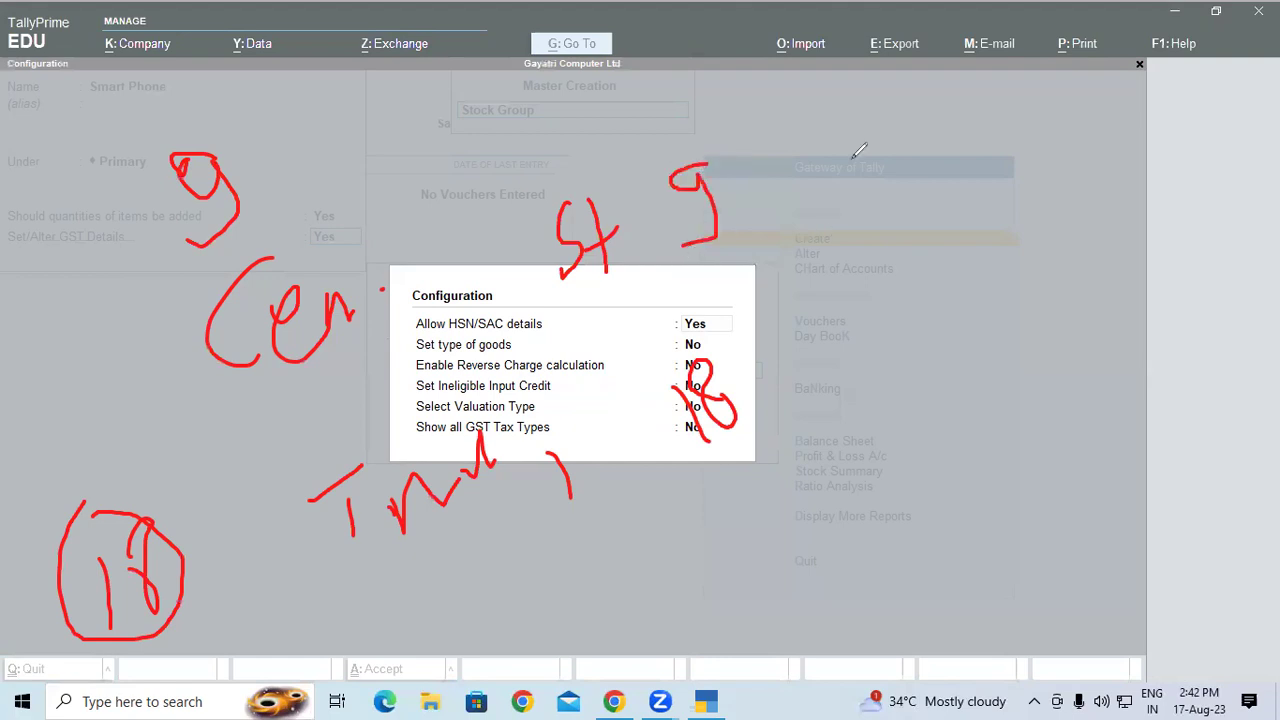
pyautogui.press('Escape')
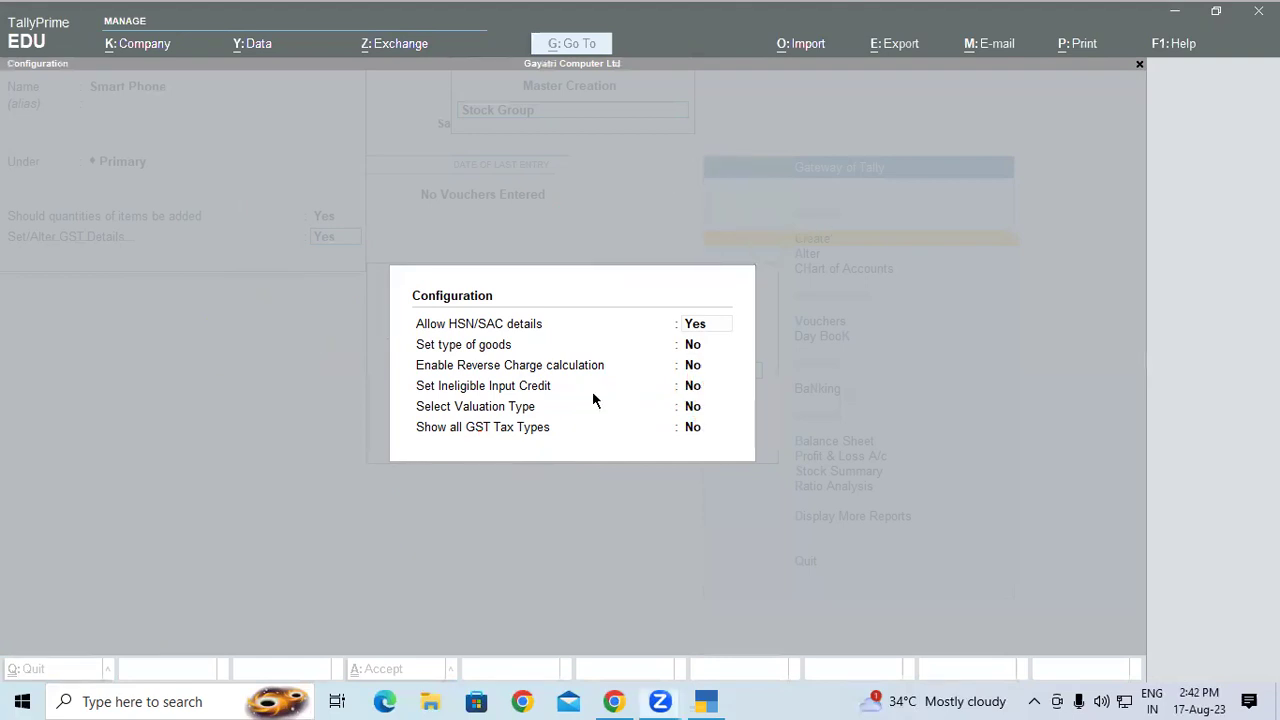
# Set Show all GST Tax Types to Yes and accept the GST details configuration
pyautogui.click(530, 428)
pyautogui.write('y')
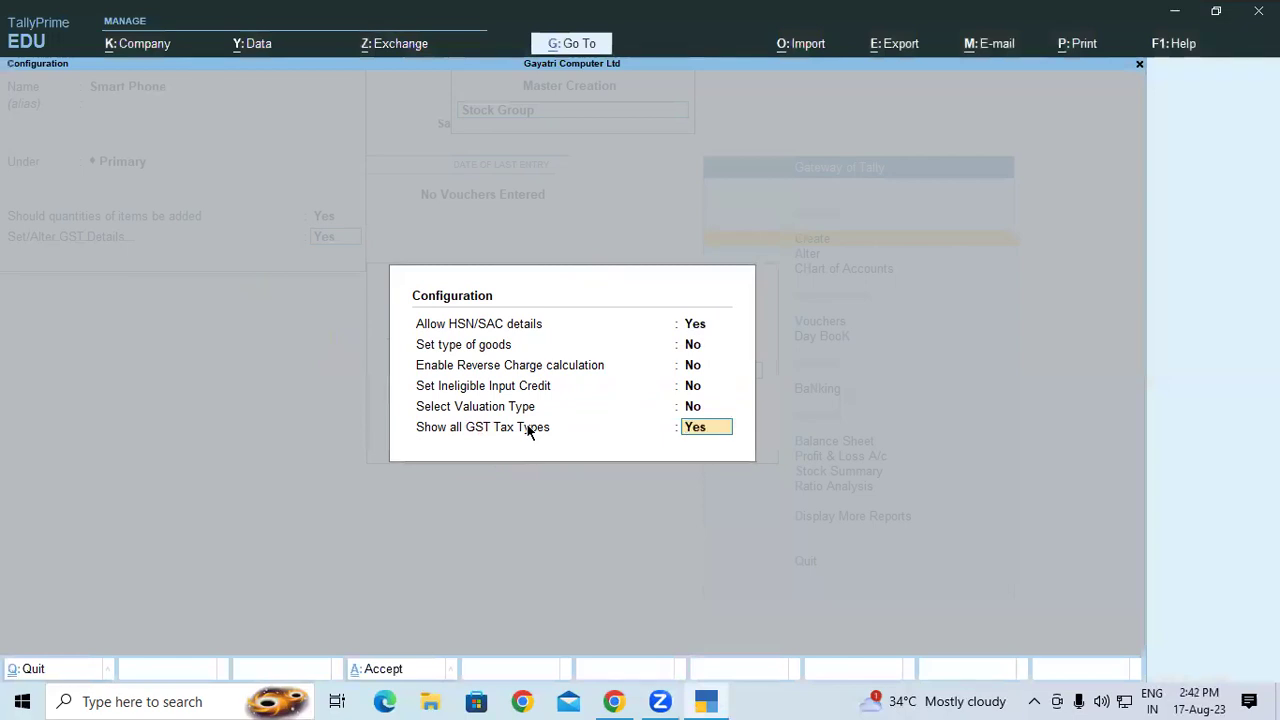
pyautogui.press('ctrl')
pyautogui.hotkey('ctrl', 'a')
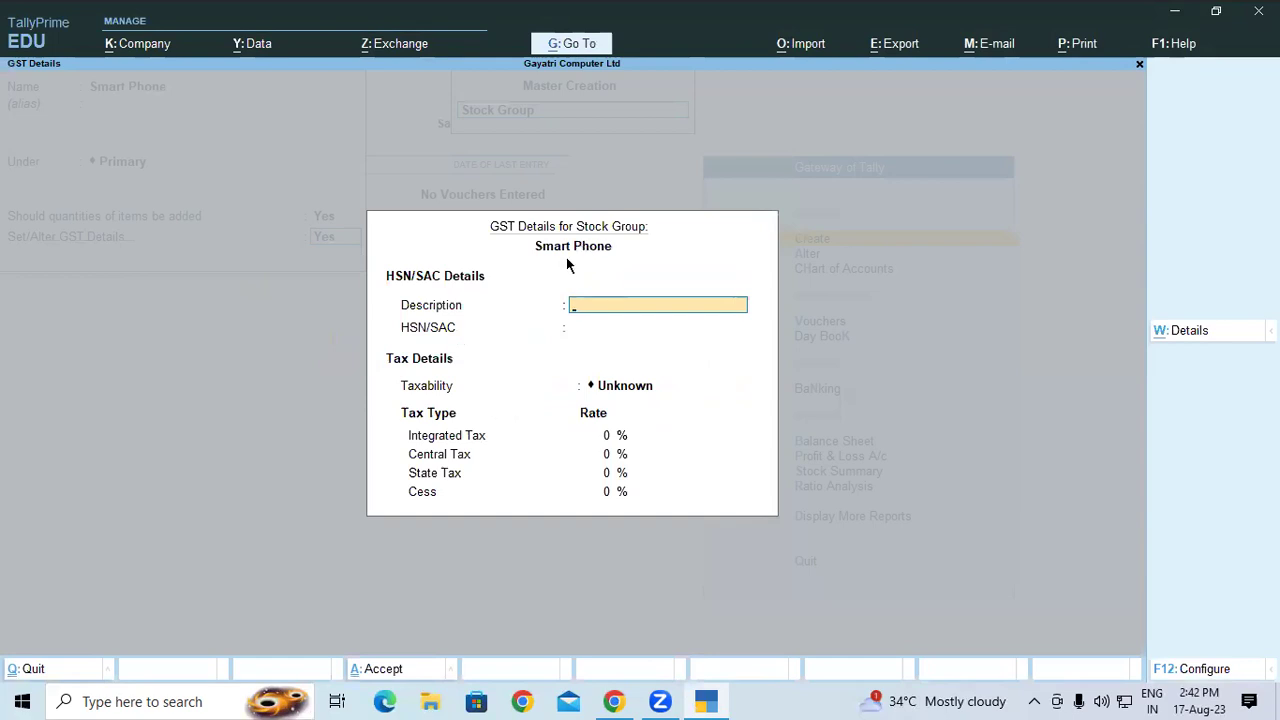
# Enter Smart Phone as the GST description and, after checking the PDF, 8517 as the HSN/SAC code
pyautogui.write('Smart Phone')
pyautogui.press('Return')
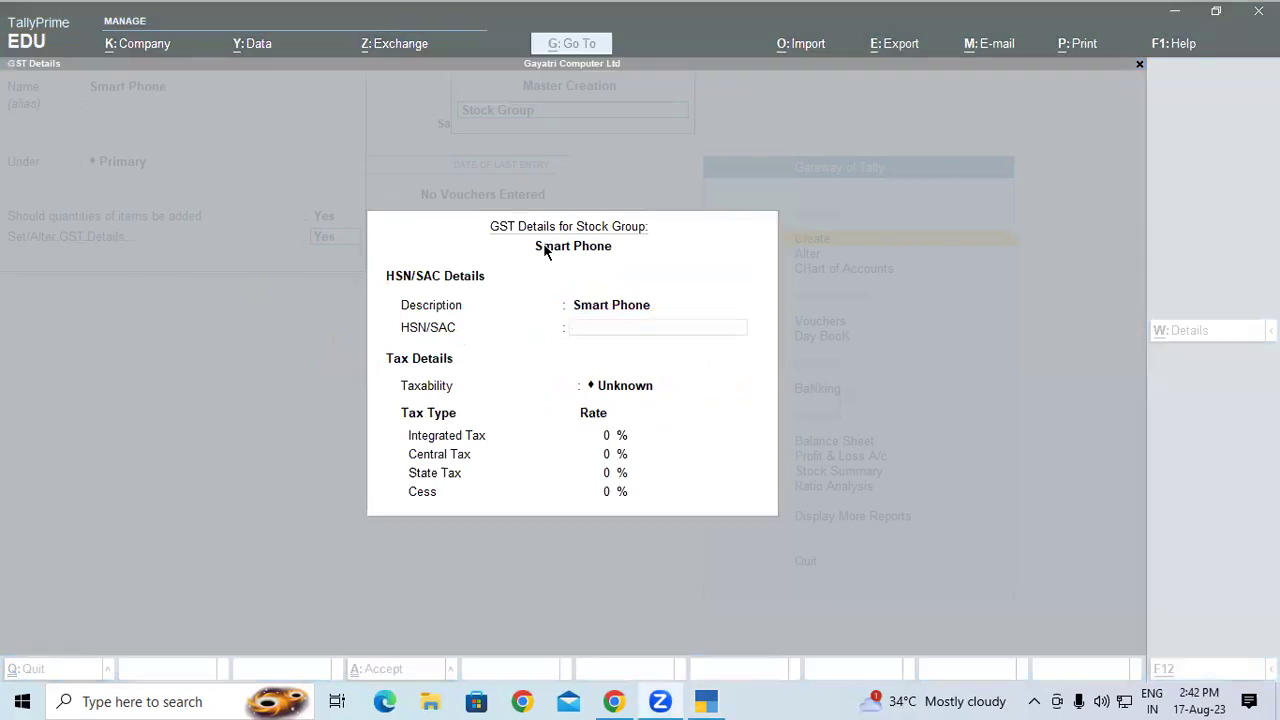
pyautogui.hotkey('alt', 'Tab')
pyautogui.hotkey('alt', 'Tab')
pyautogui.hotkey('alt', 'Tab')
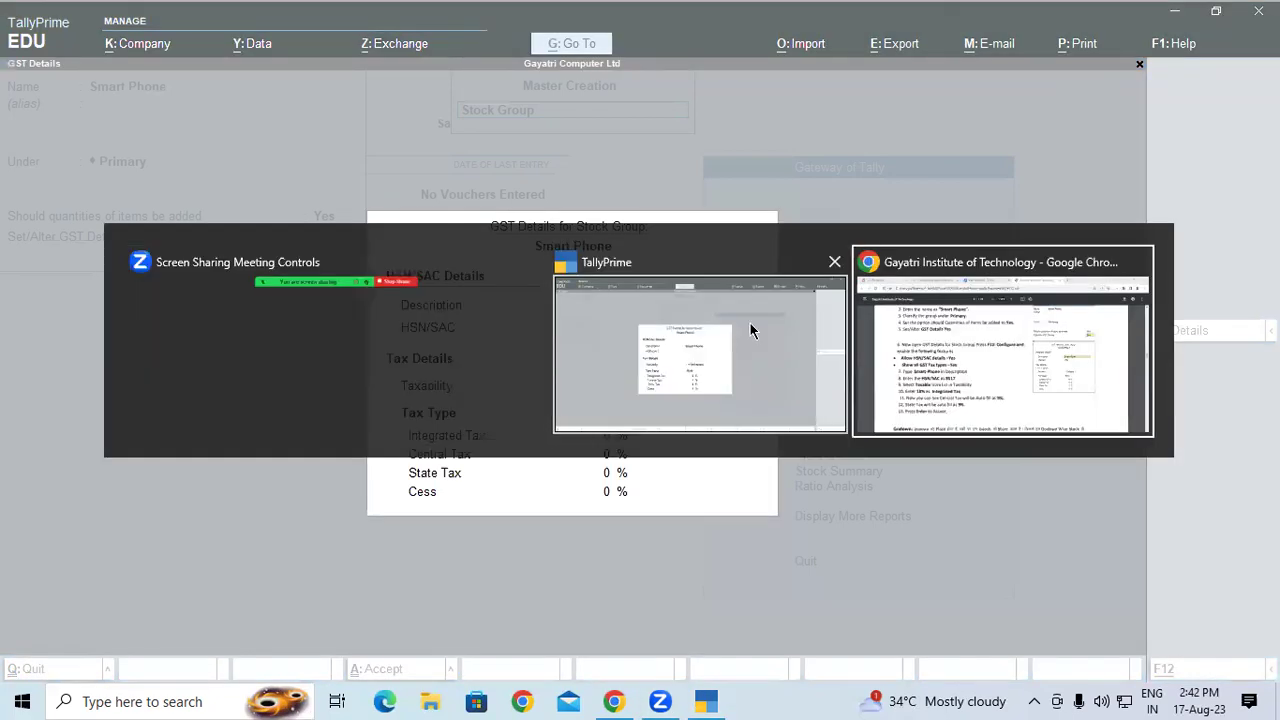
pyautogui.hotkey('alt', 'Tab')
pyautogui.hotkey('alt', 'Tab')
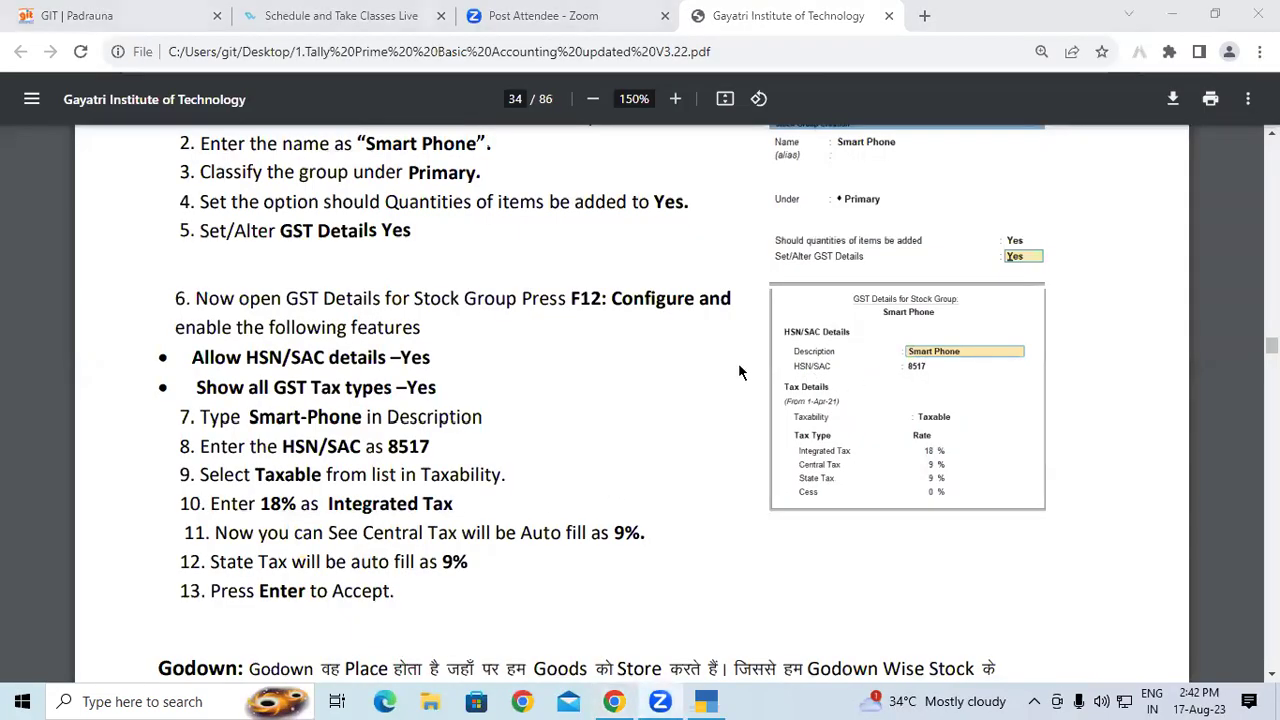
pyautogui.hotkey('alt', 'Tab')
pyautogui.hotkey('alt', 'Tab')
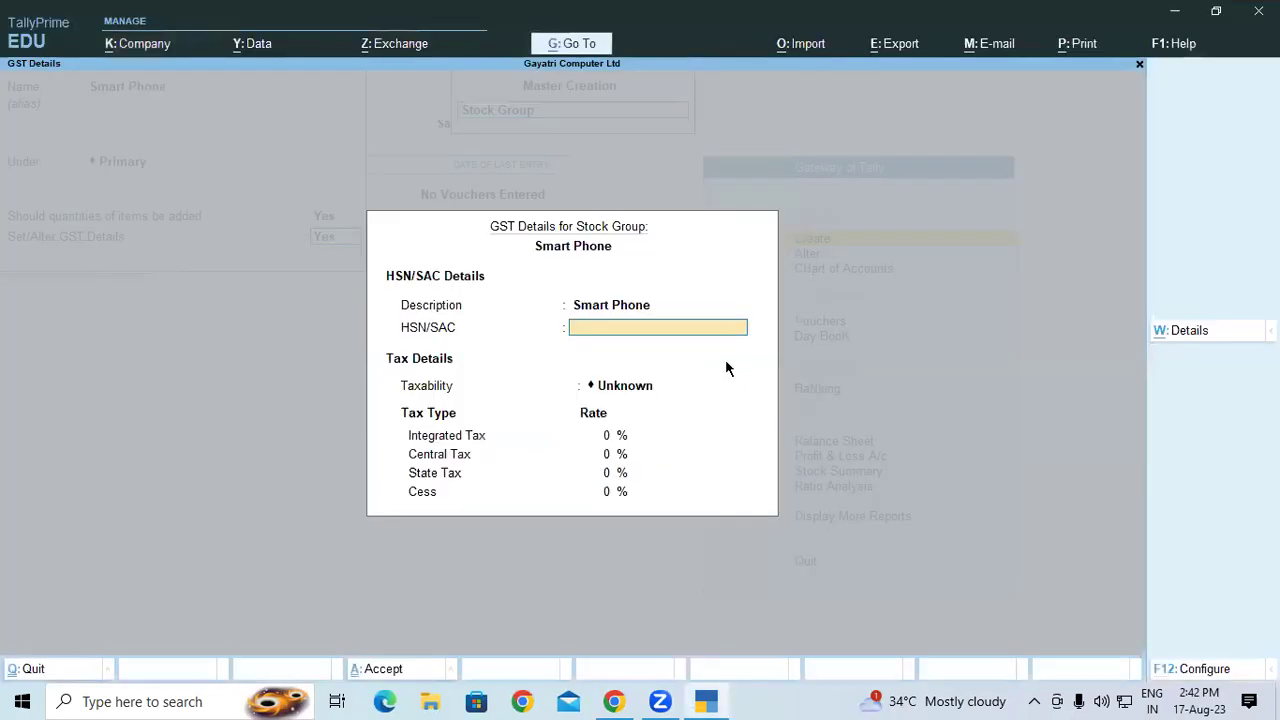
pyautogui.write('8517')
pyautogui.press('Return')
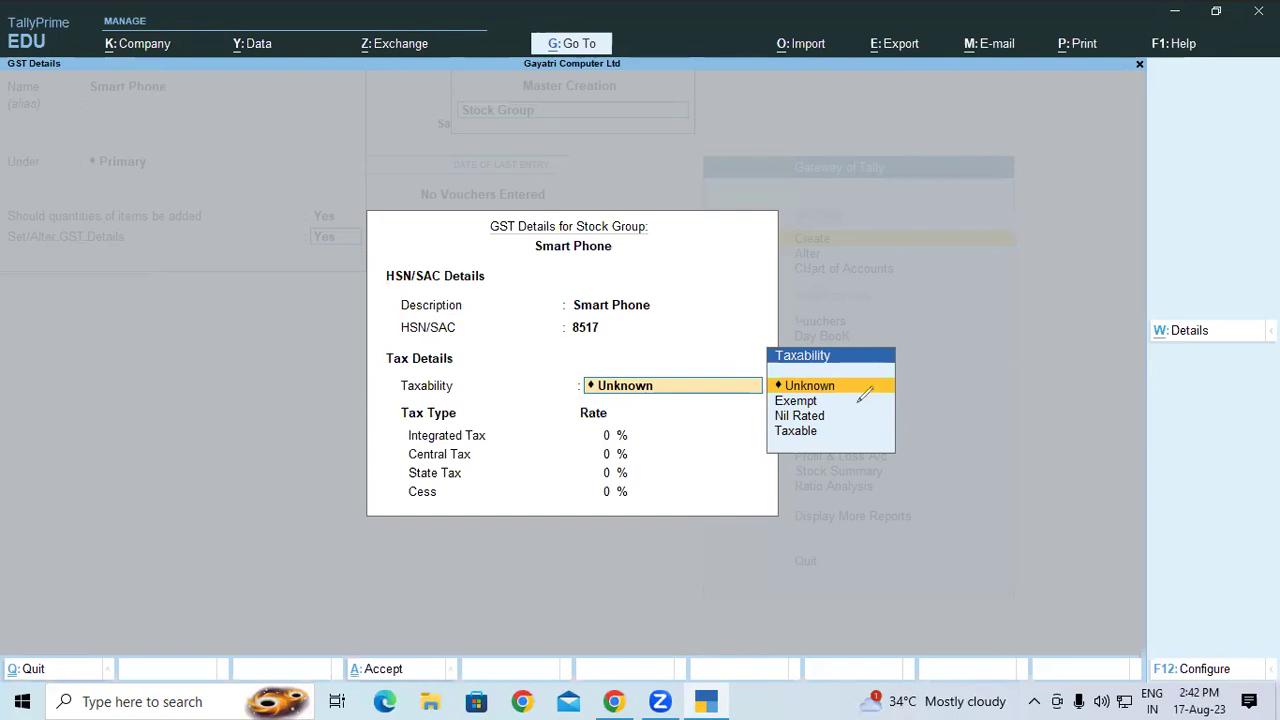
# Mark the Unknown and Exempt options in the taxability list with the annotation pen
pyautogui.moveTo(846, 390); pyautogui.dragTo(862, 384)
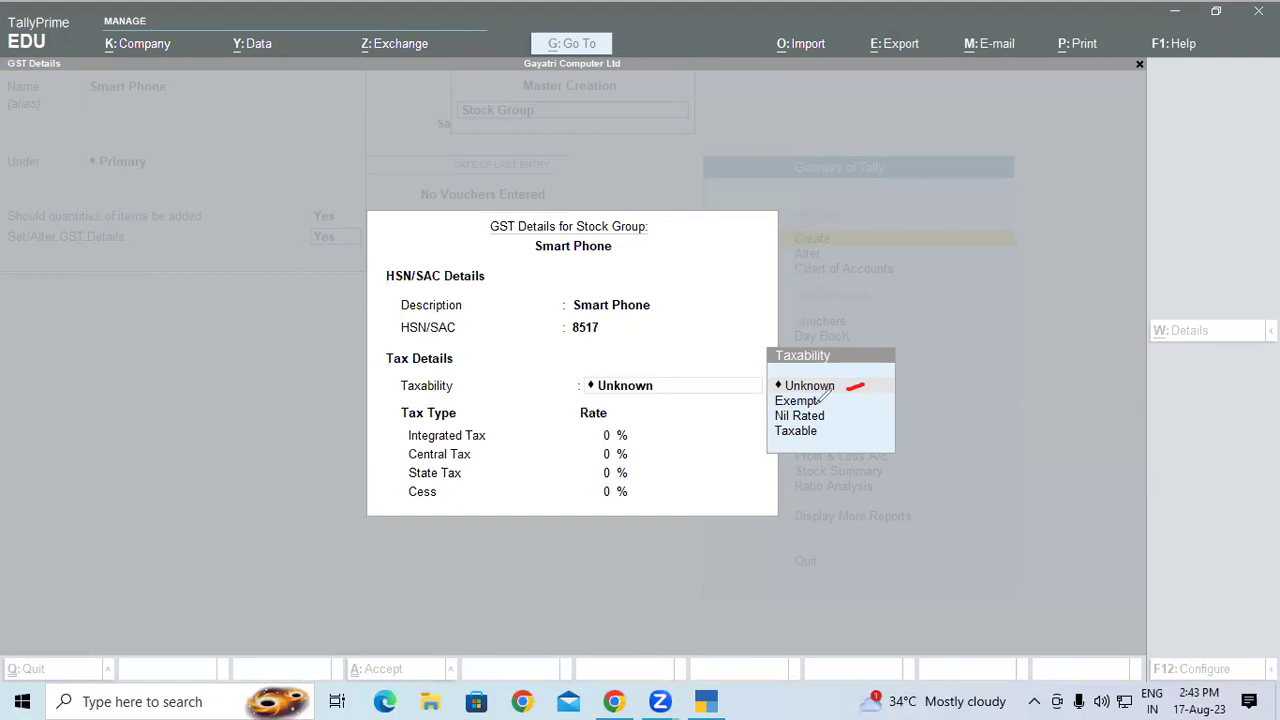
pyautogui.moveTo(820, 404); pyautogui.dragTo(858, 392)
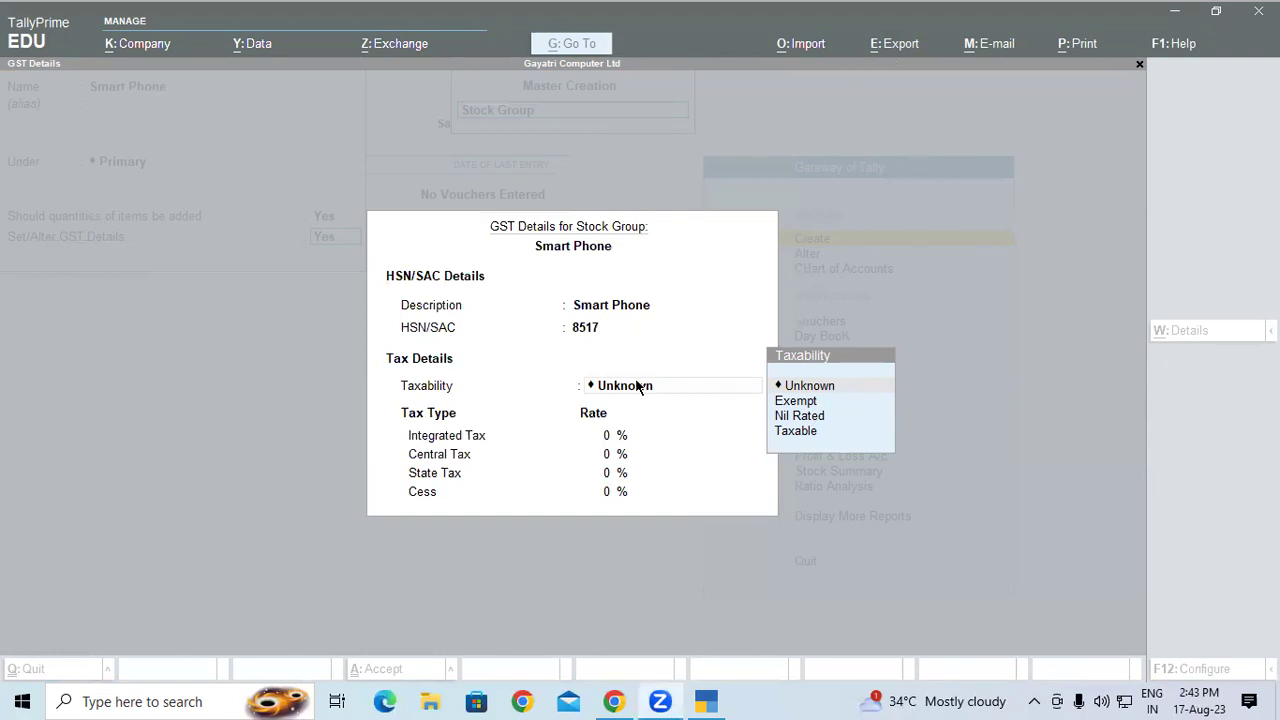
# Set the stock group's taxability to Taxable and its Integrated Tax rate to 18%
pyautogui.click(720, 323)
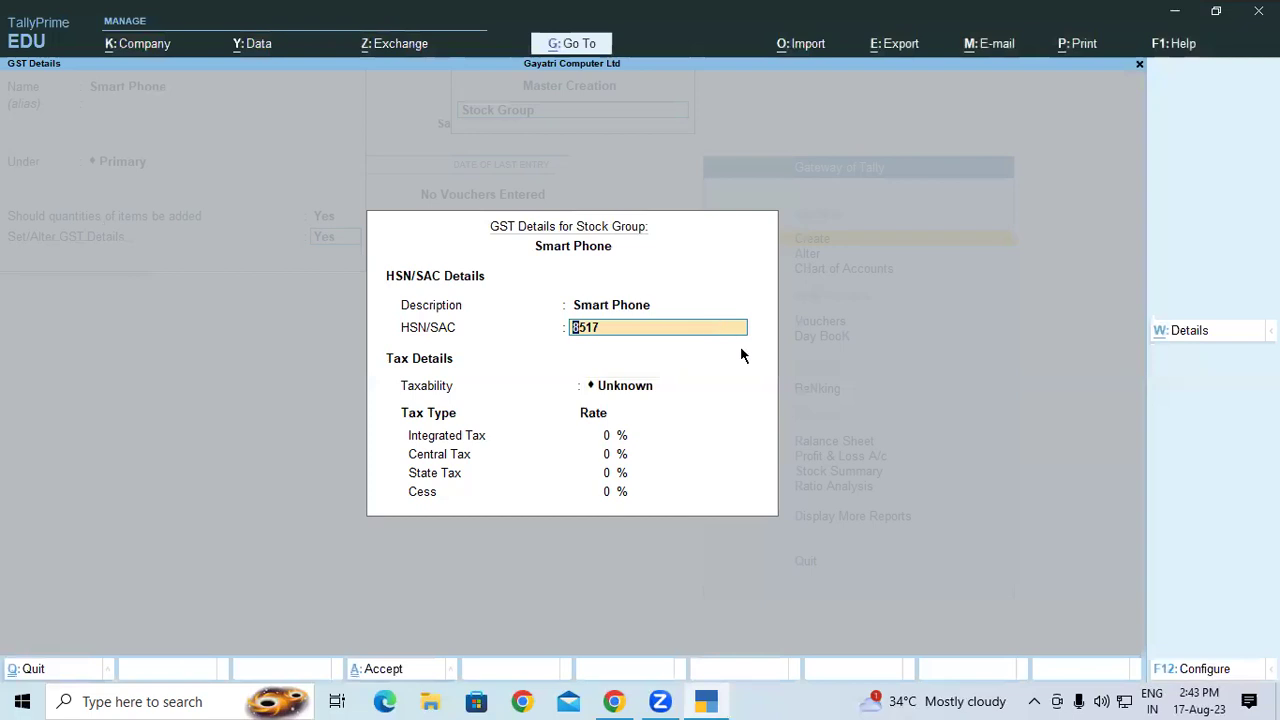
pyautogui.click(613, 393)
pyautogui.click(804, 430)
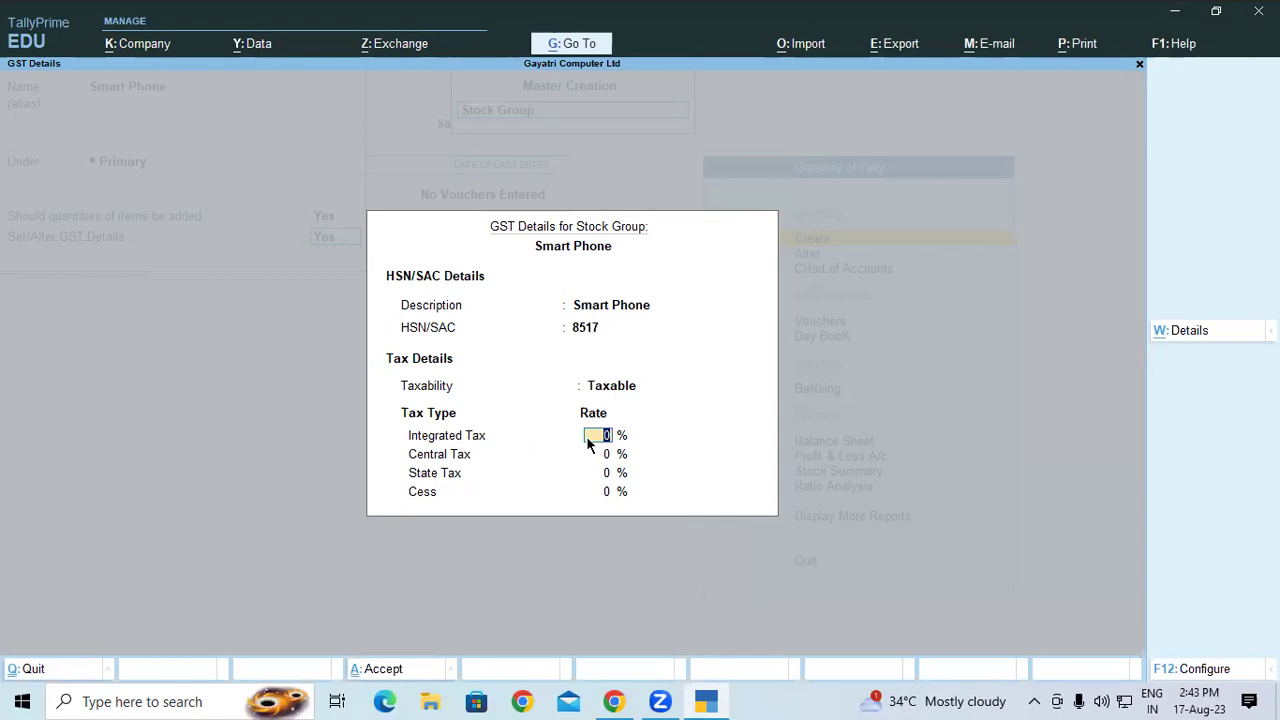
pyautogui.write('18')
pyautogui.press('Return')
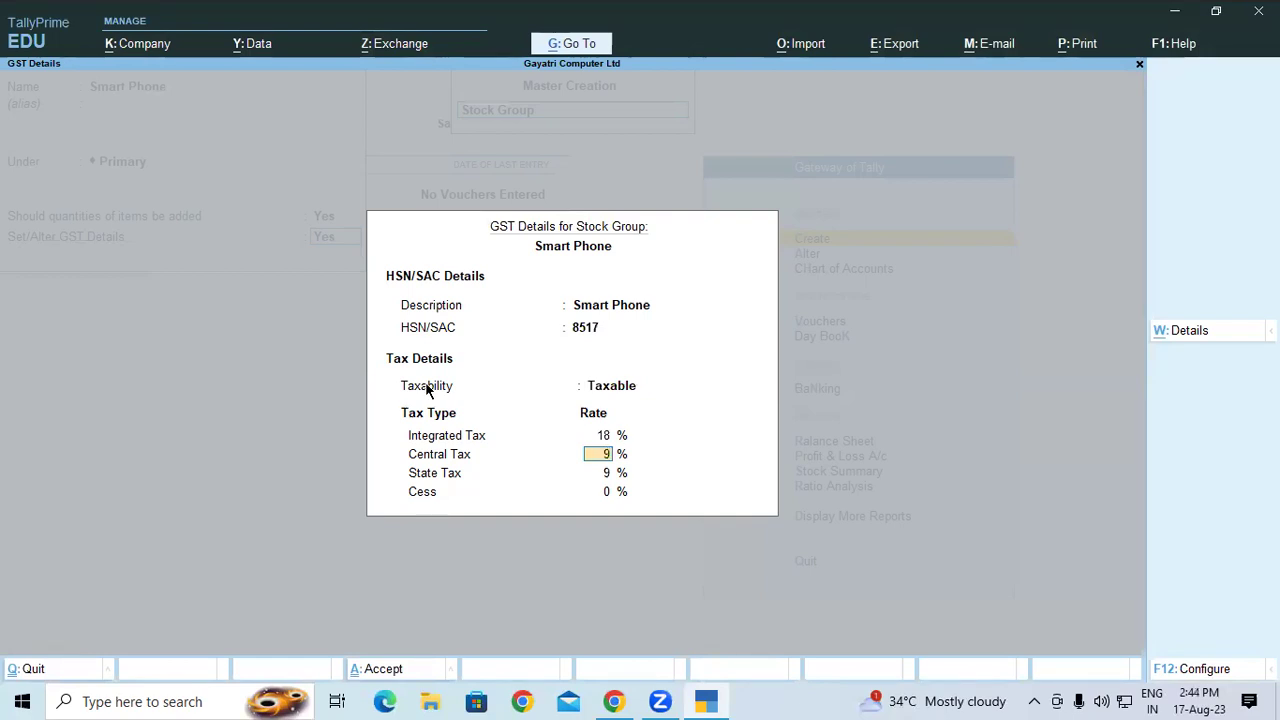
# Check the remaining stock group instructions in the PDF and accept the Smart Phone stock group
pyautogui.press('ctrl')
pyautogui.hotkey('alt', 'Tab')
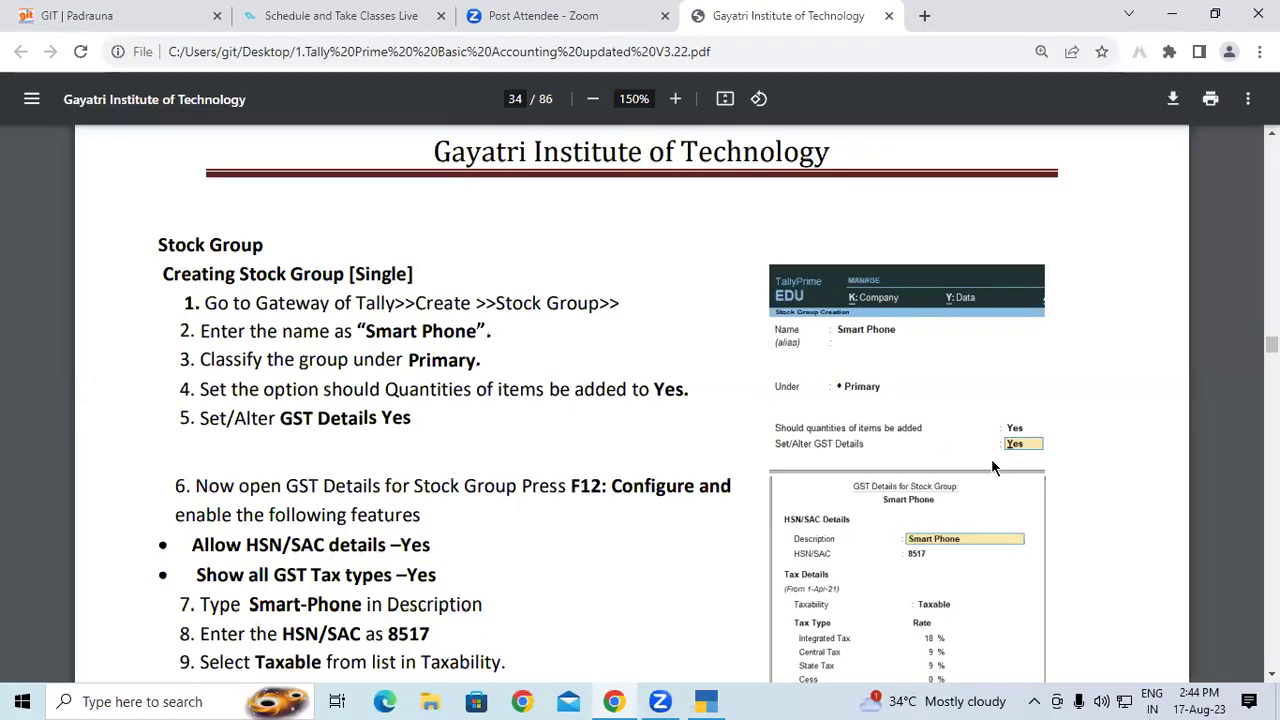
pyautogui.scroll(-2, 991, 466)
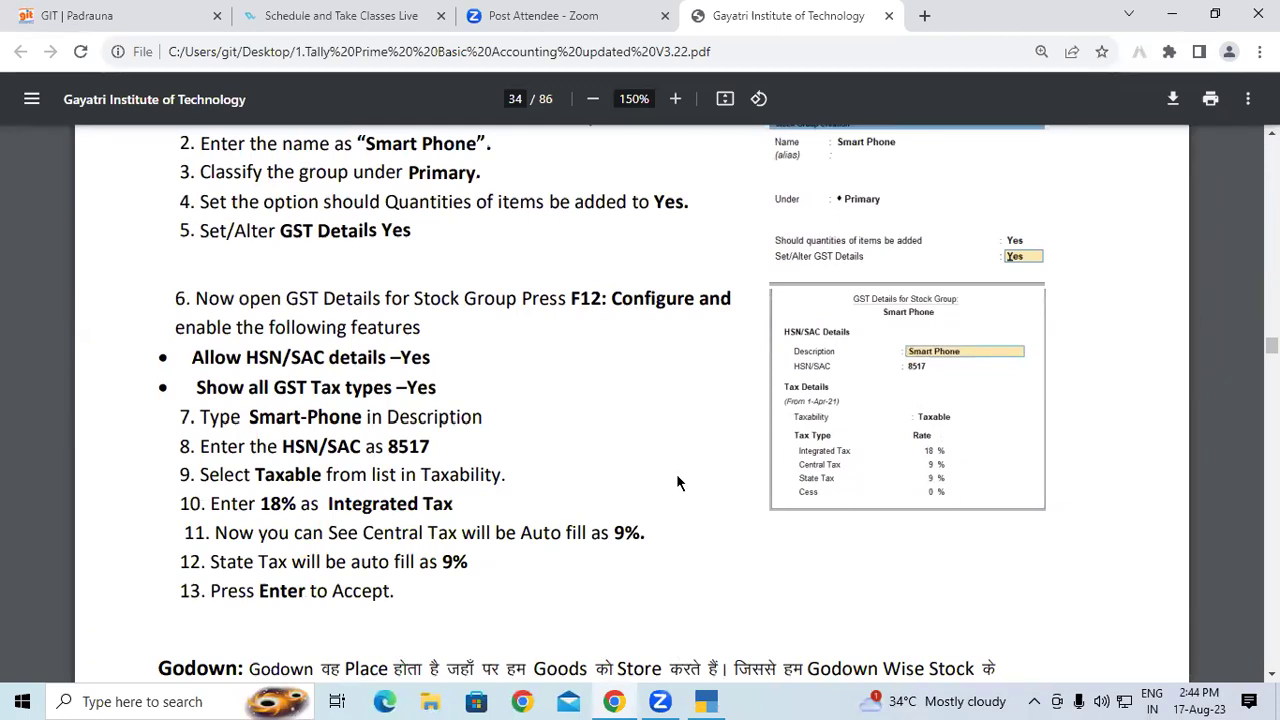
pyautogui.hotkey('alt', 'Tab')
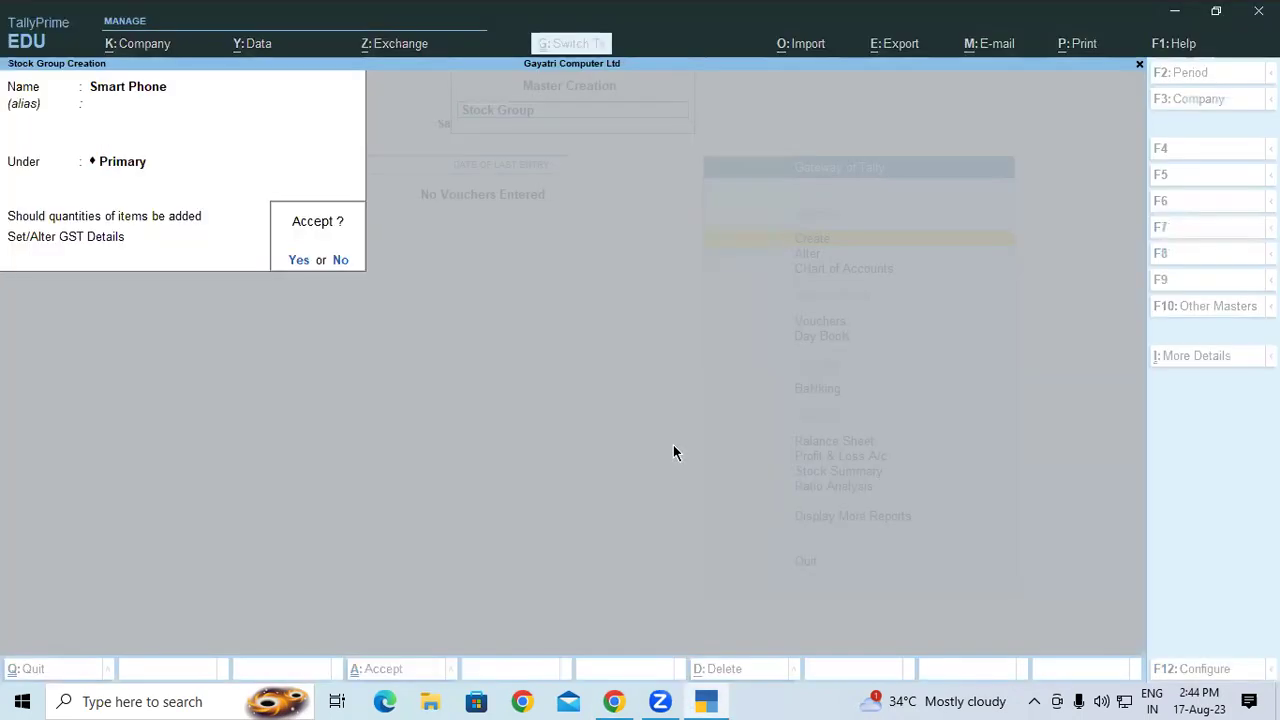
pyautogui.click(296, 262)
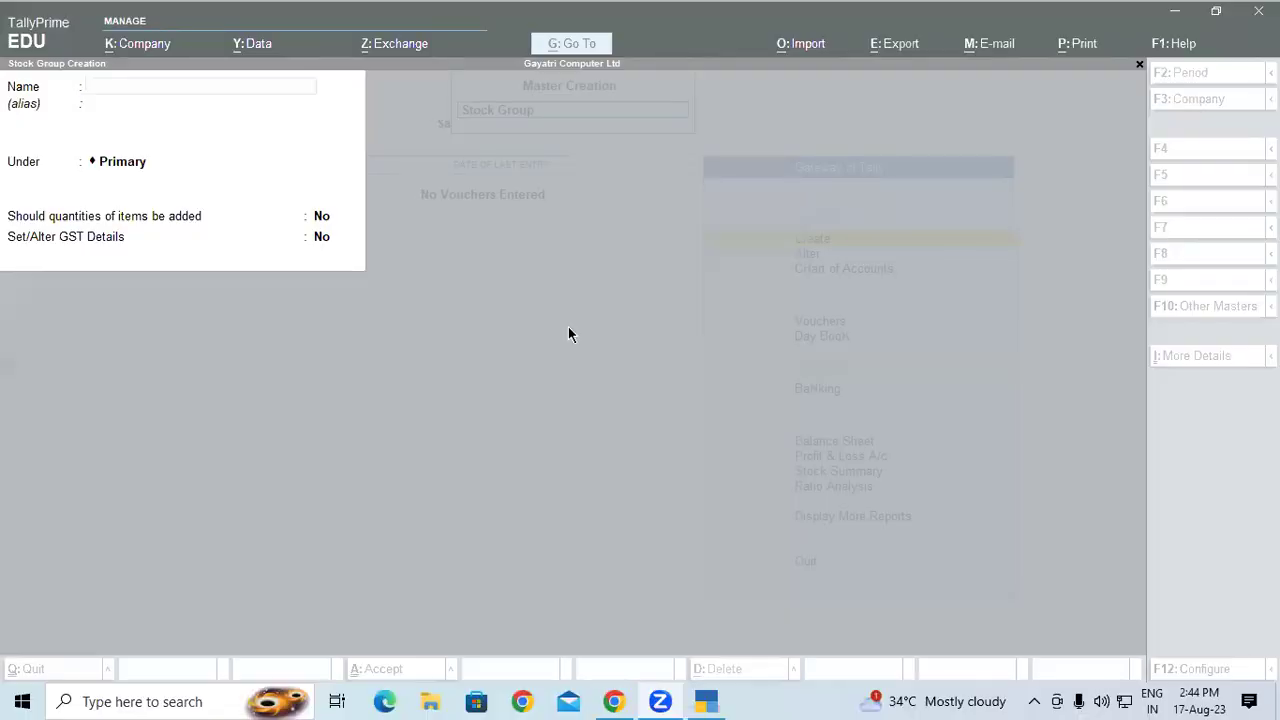
pyautogui.click(567, 327)
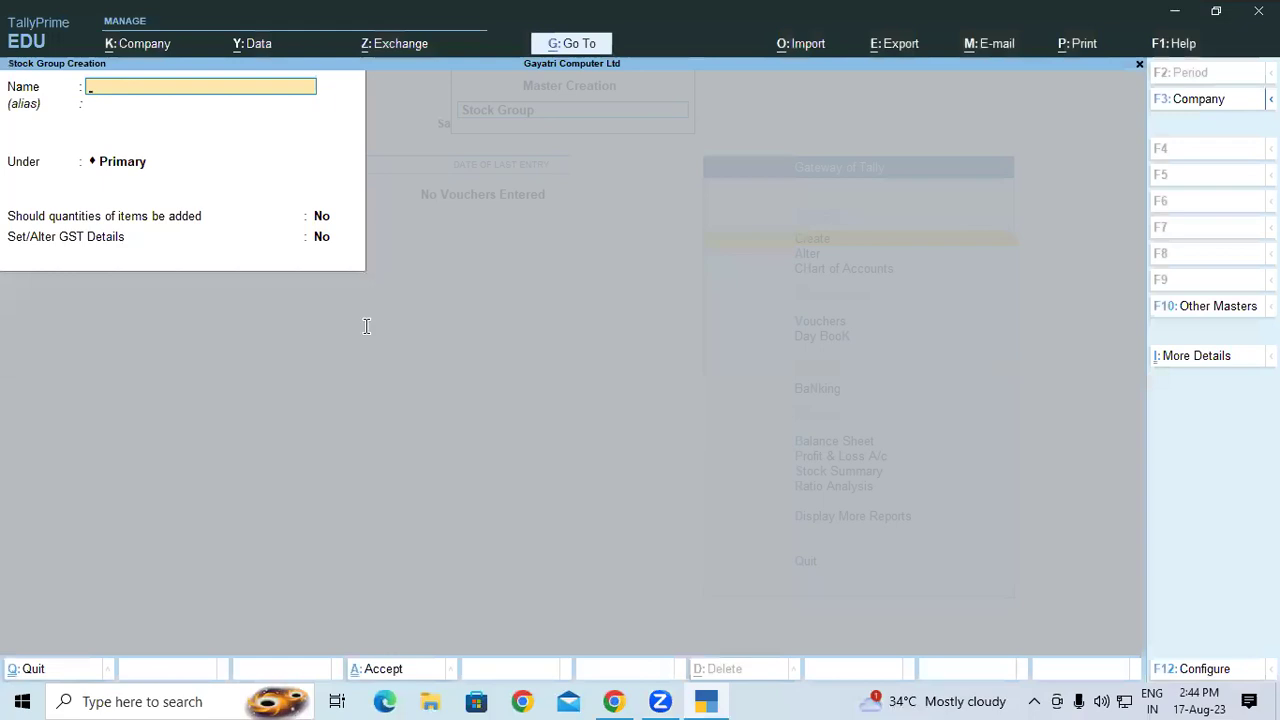
# Review the PDF's stock group instructions on GST configuration, the Smart-Phone description and the HSN/SAC code
pyautogui.hotkey('alt', 'Tab')
pyautogui.moveTo(198, 298); pyautogui.dragTo(428, 326)
pyautogui.click(430, 326)
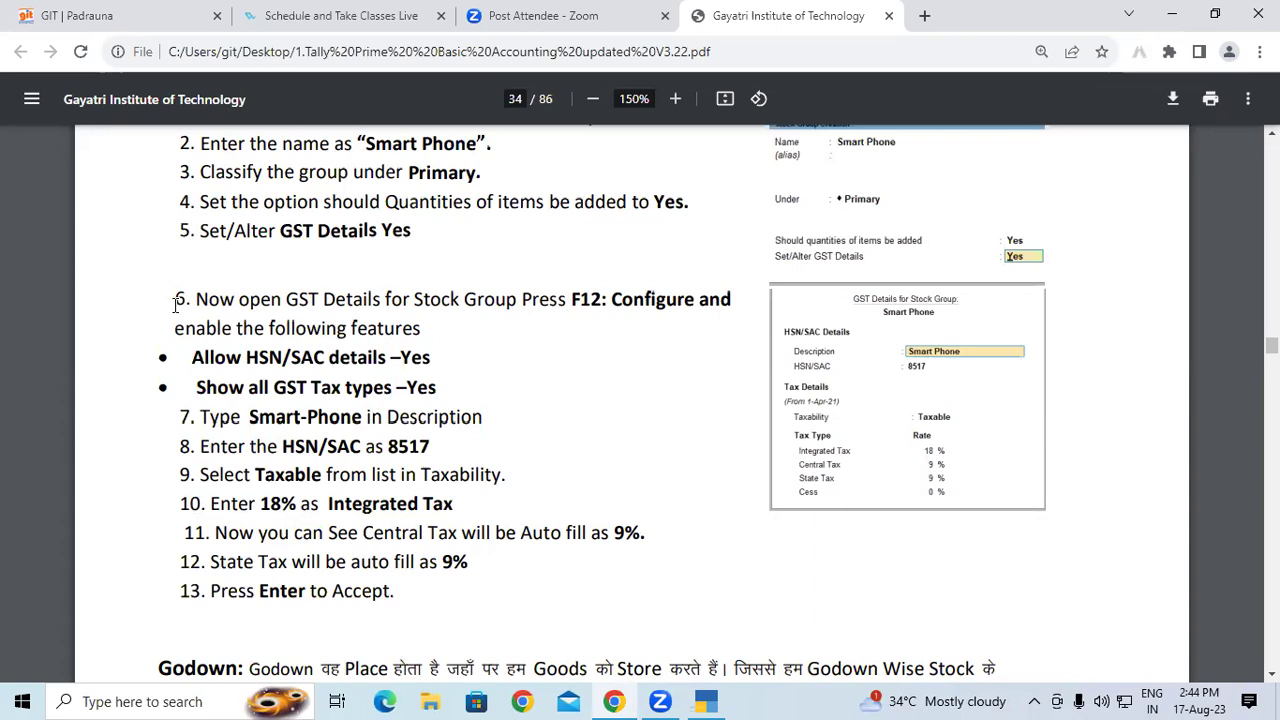
pyautogui.moveTo(192, 358); pyautogui.dragTo(408, 360)
pyautogui.moveTo(228, 388); pyautogui.dragTo(432, 389)
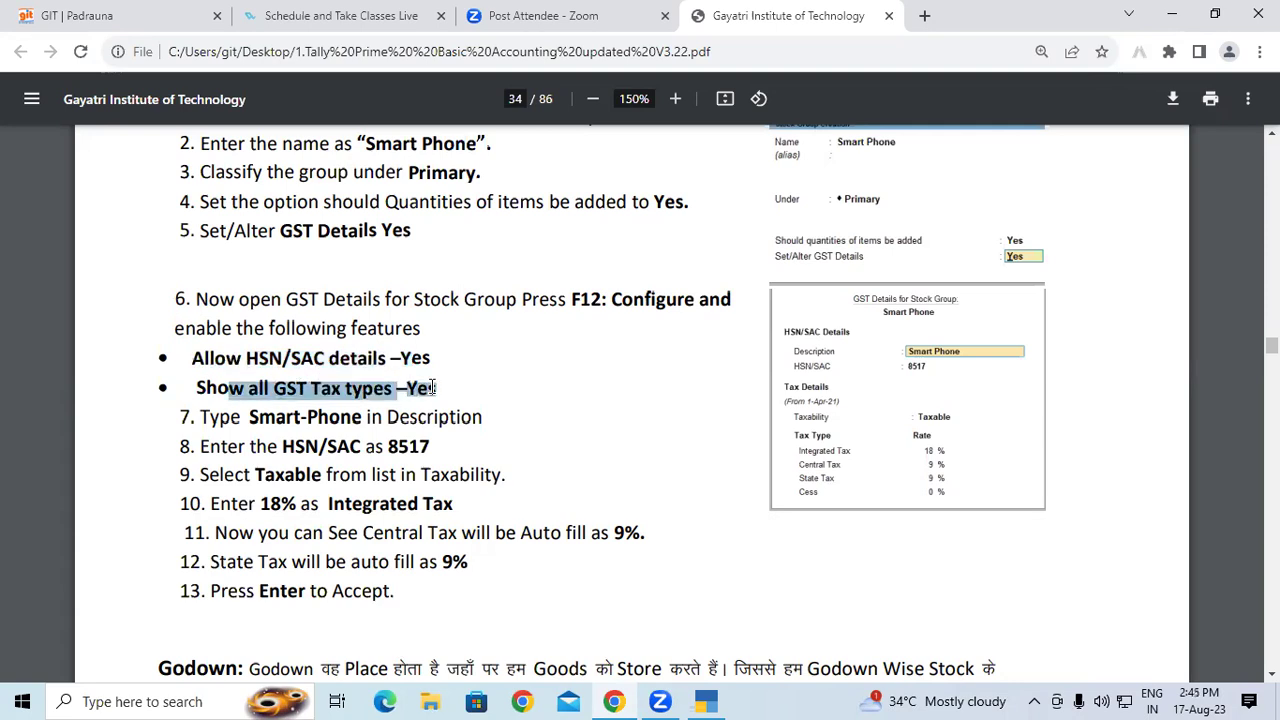
pyautogui.click(218, 416)
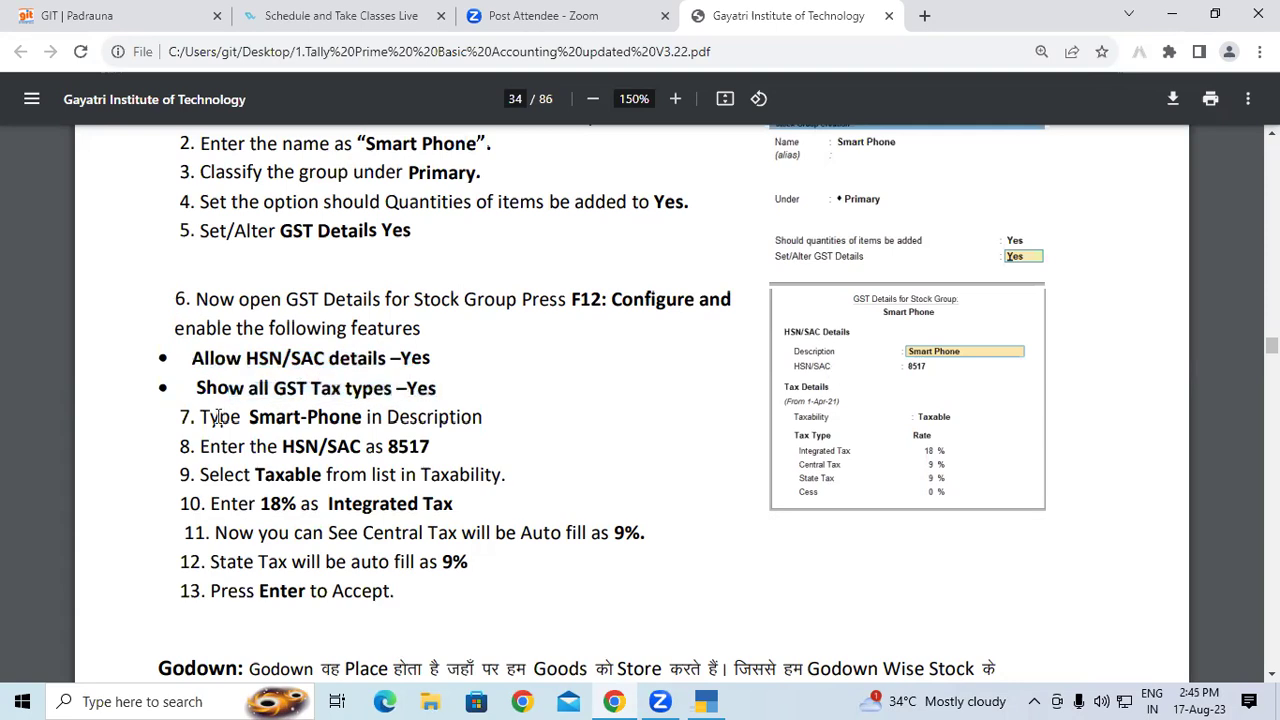
pyautogui.moveTo(249, 417); pyautogui.dragTo(340, 417)
pyautogui.moveTo(250, 446); pyautogui.dragTo(430, 446)
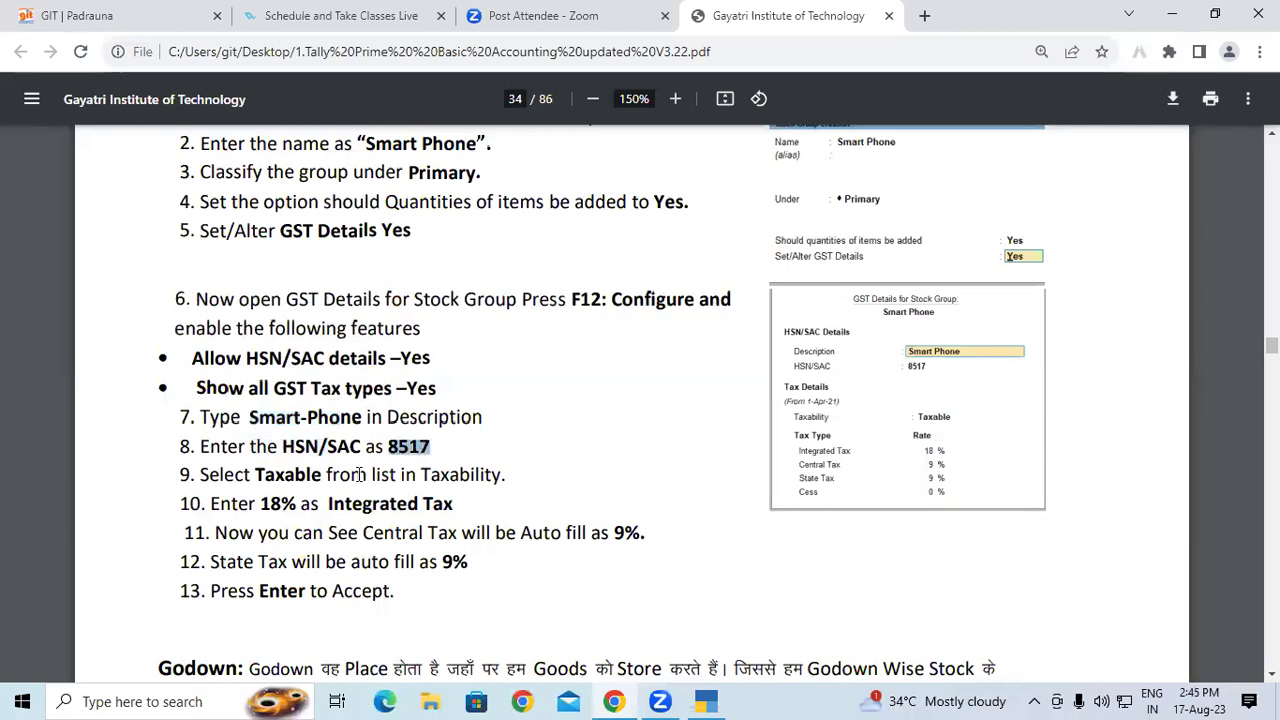
# Review the PDF's stock group instructions on taxability, Integrated, Central and State Tax rates, and acceptance
pyautogui.click(207, 475)
pyautogui.moveTo(255, 475); pyautogui.dragTo(321, 474)
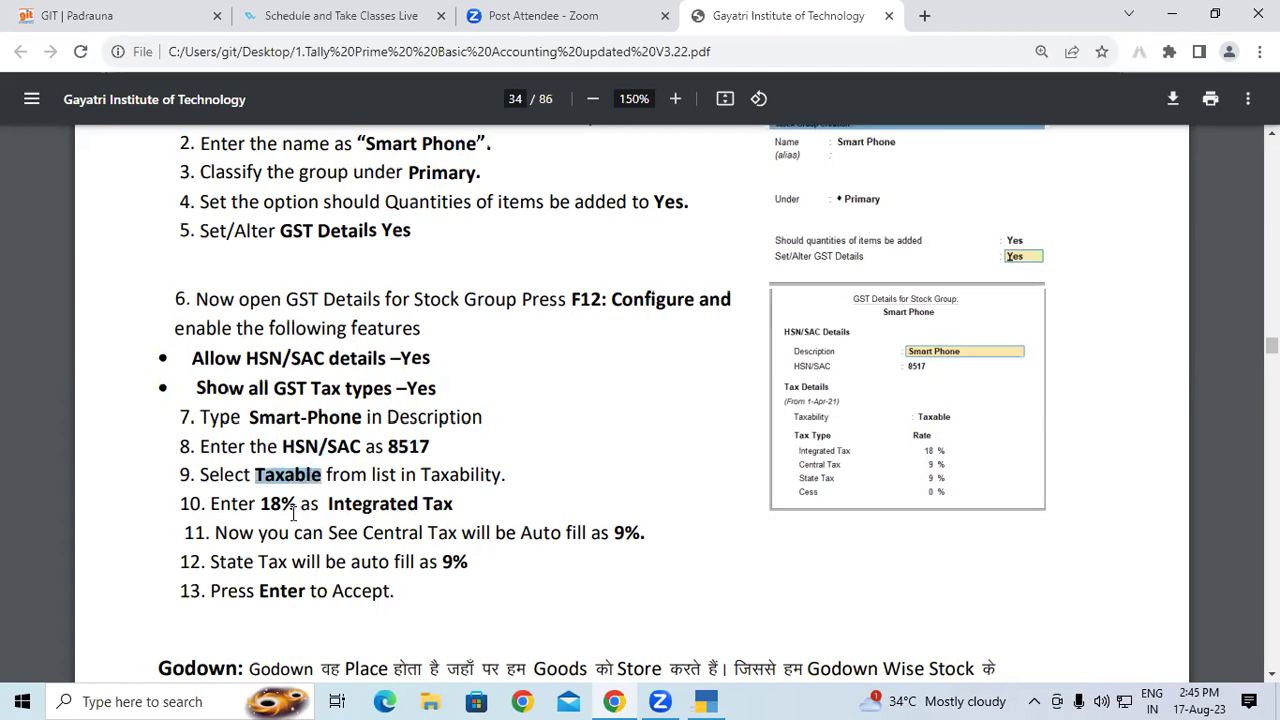
pyautogui.moveTo(261, 504); pyautogui.dragTo(290, 508)
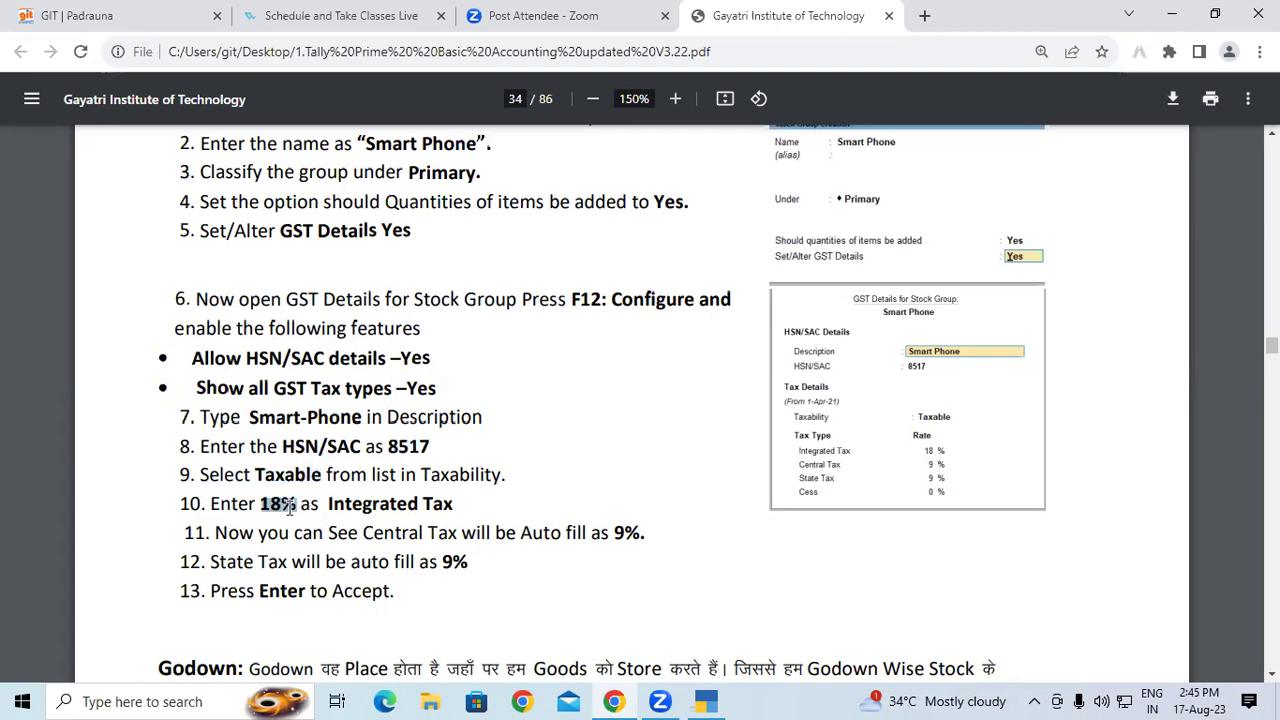
pyautogui.moveTo(497, 533); pyautogui.dragTo(579, 533)
pyautogui.moveTo(326, 562); pyautogui.dragTo(470, 562)
pyautogui.click(456, 562)
pyautogui.moveTo(603, 533); pyautogui.dragTo(626, 533)
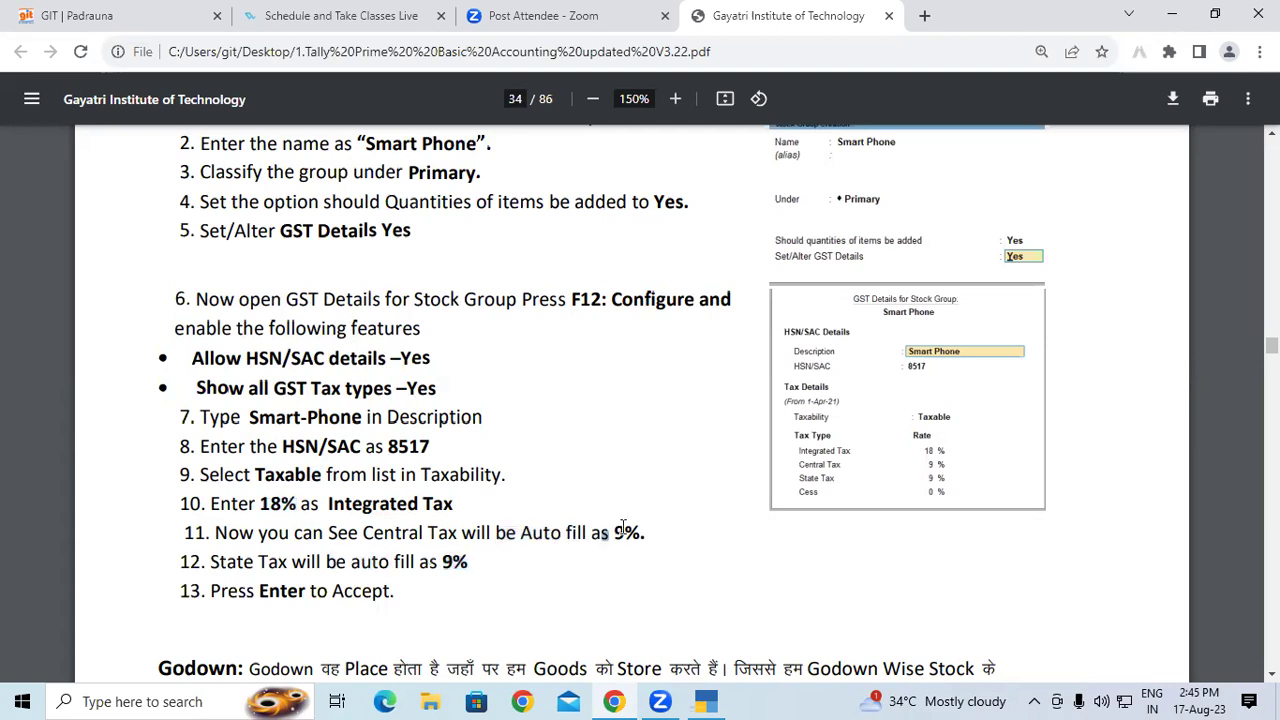
pyautogui.moveTo(229, 591); pyautogui.dragTo(378, 577)
pyautogui.scroll(-5, 398, 590)
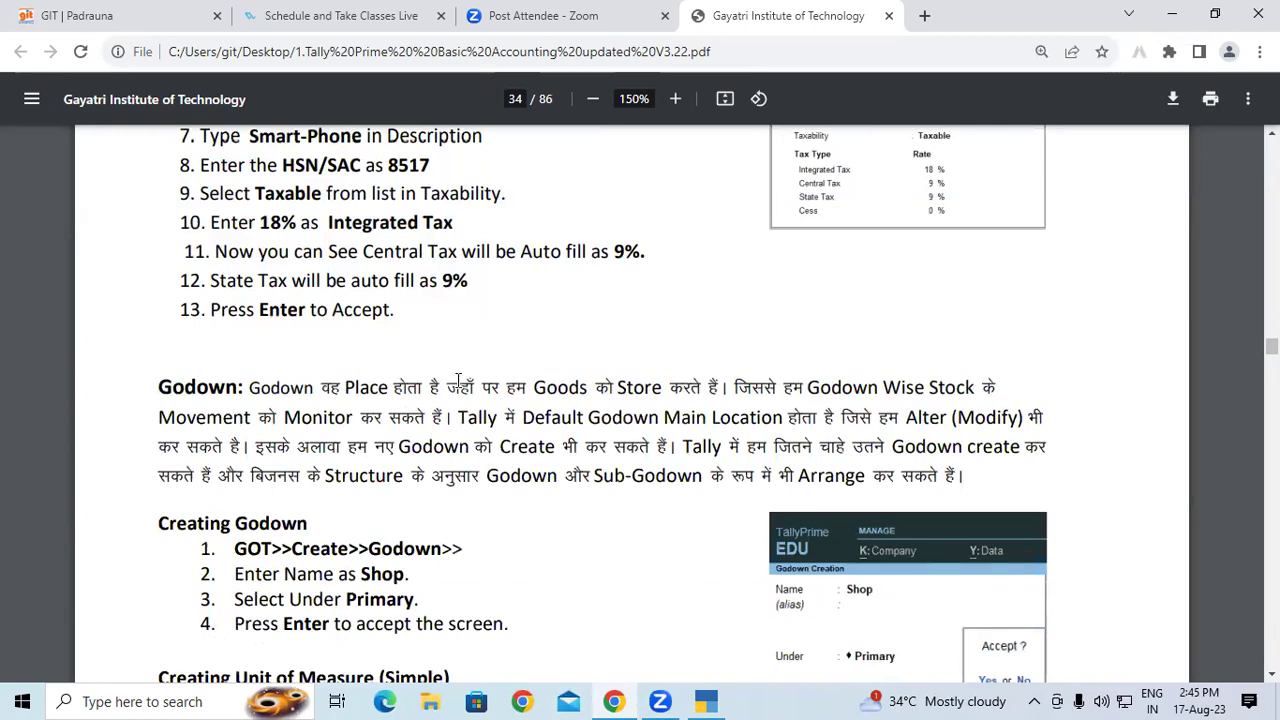
# Look up the Godown/Location definition among the inventory terms on page 33 of the PDF
pyautogui.click(709, 699)
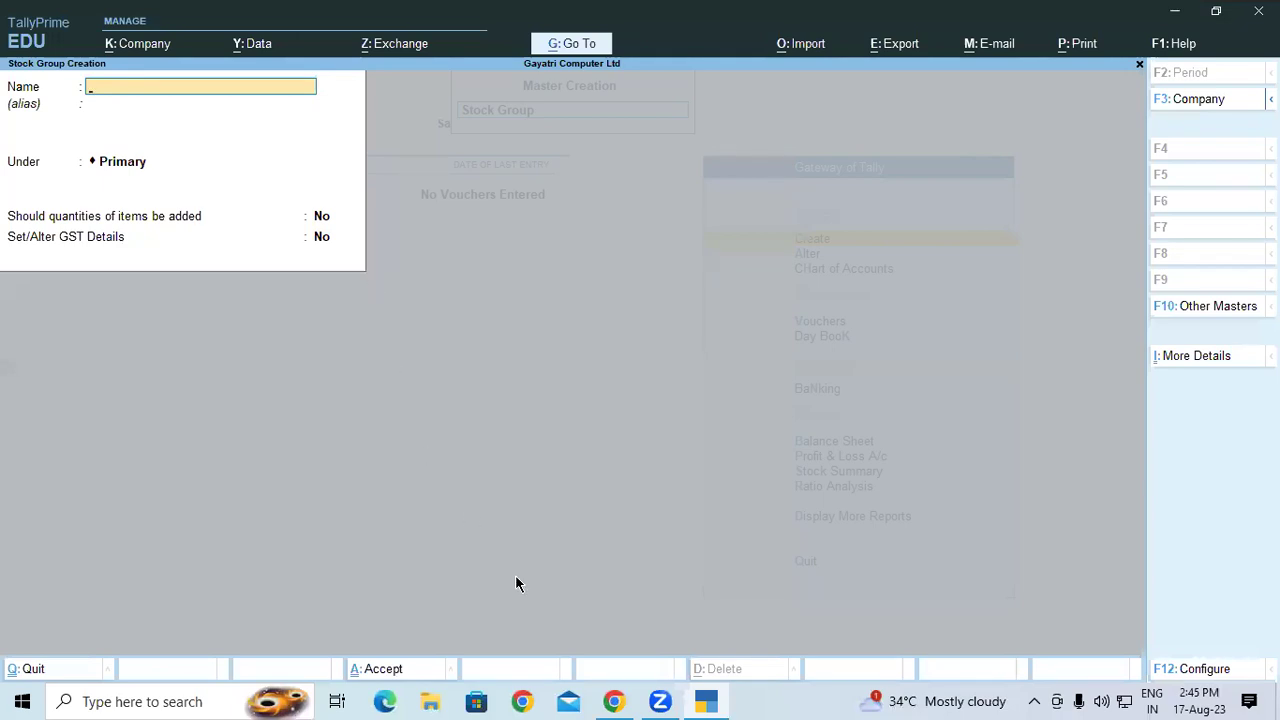
pyautogui.hotkey('alt', 'Tab')
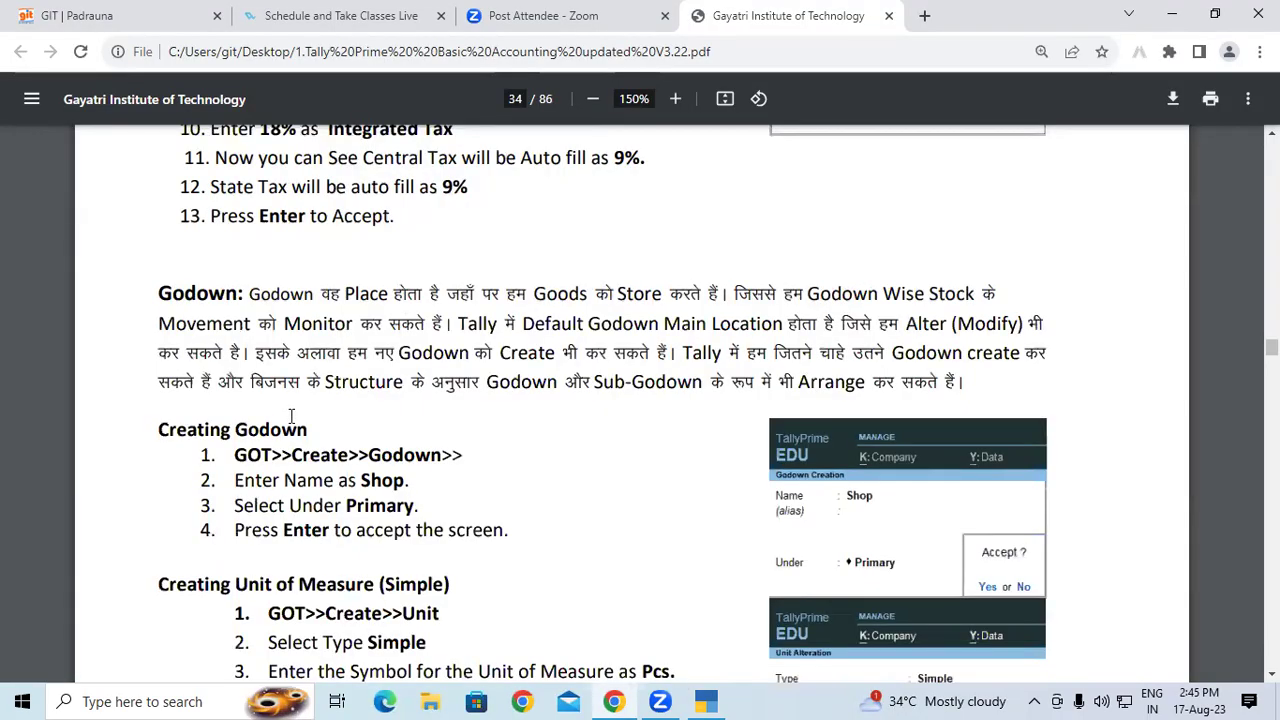
pyautogui.scroll(10, 280, 330)
pyautogui.scroll(10, 275, 314)
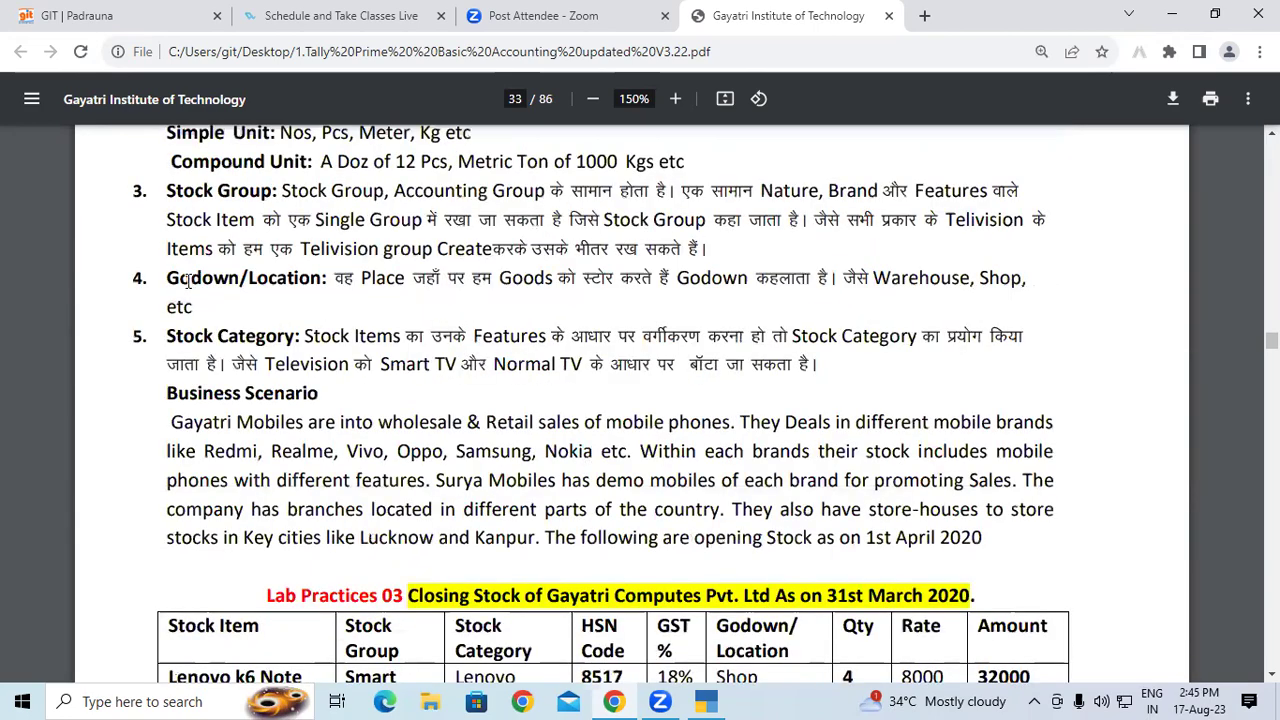
pyautogui.moveTo(181, 279); pyautogui.dragTo(310, 278)
pyautogui.scroll(-7, 349, 436)
pyautogui.scroll(-15, 349, 436)
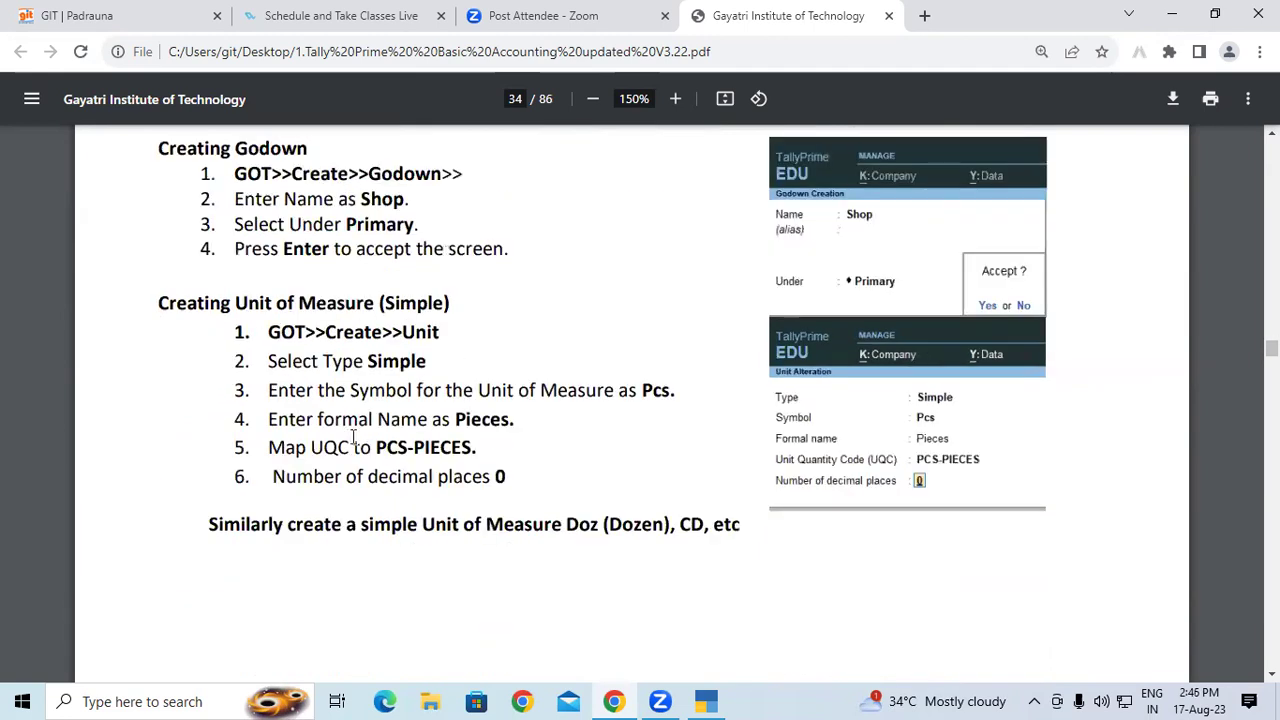
# Read the Godown explanation on page 34, covering the default Main Location, new godowns and sub-godowns
pyautogui.scroll(2, 365, 432)
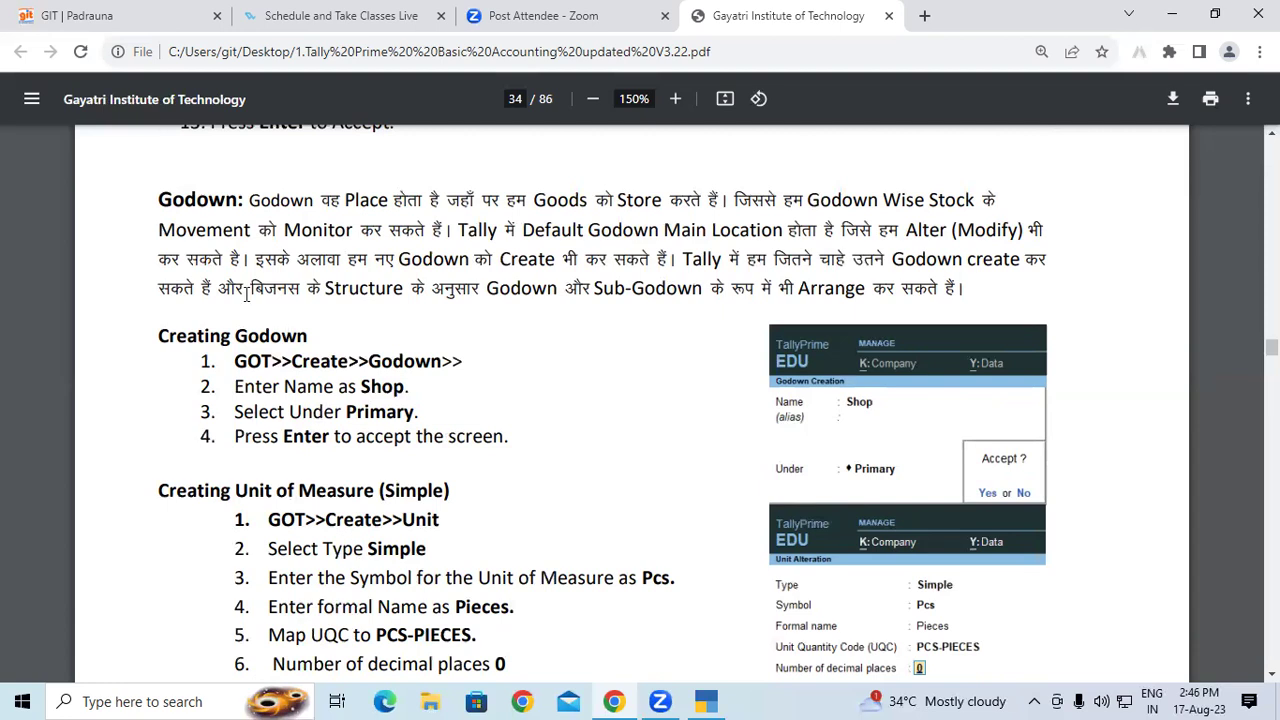
pyautogui.scroll(2, 246, 293)
pyautogui.scroll(1, 246, 293)
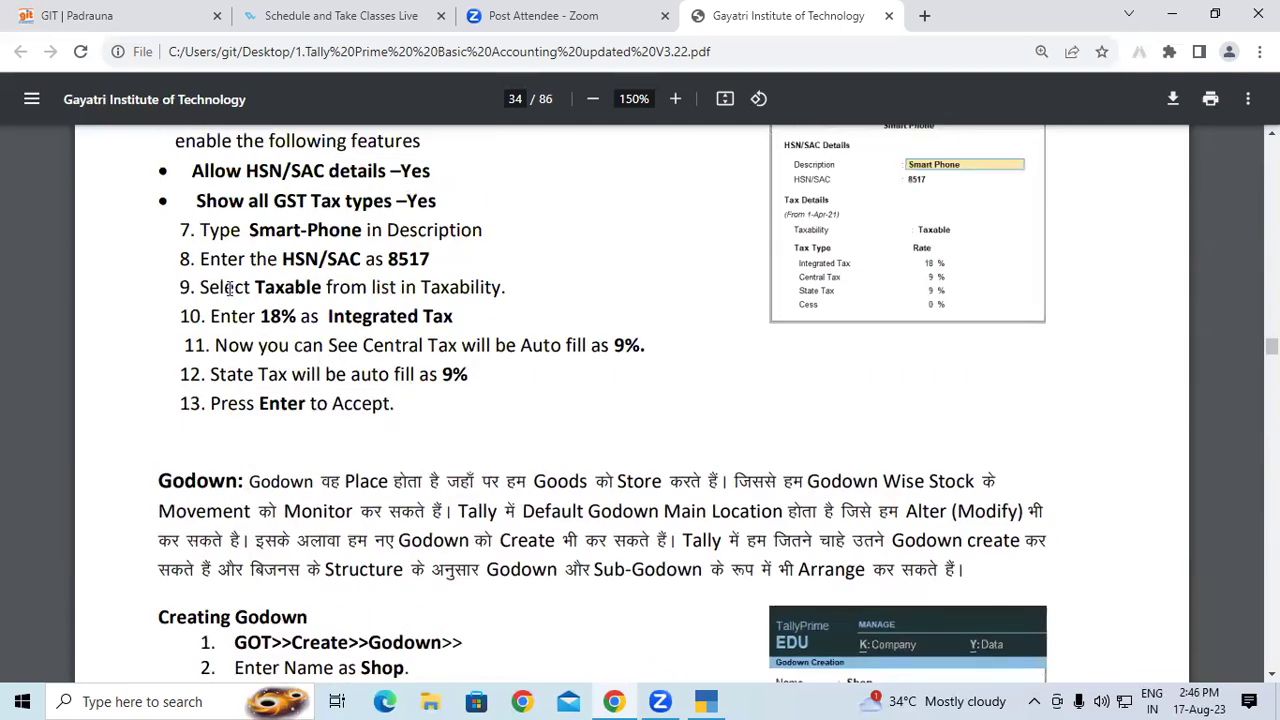
pyautogui.scroll(-1, 230, 290)
pyautogui.moveTo(160, 395); pyautogui.dragTo(815, 422)
pyautogui.click(432, 422)
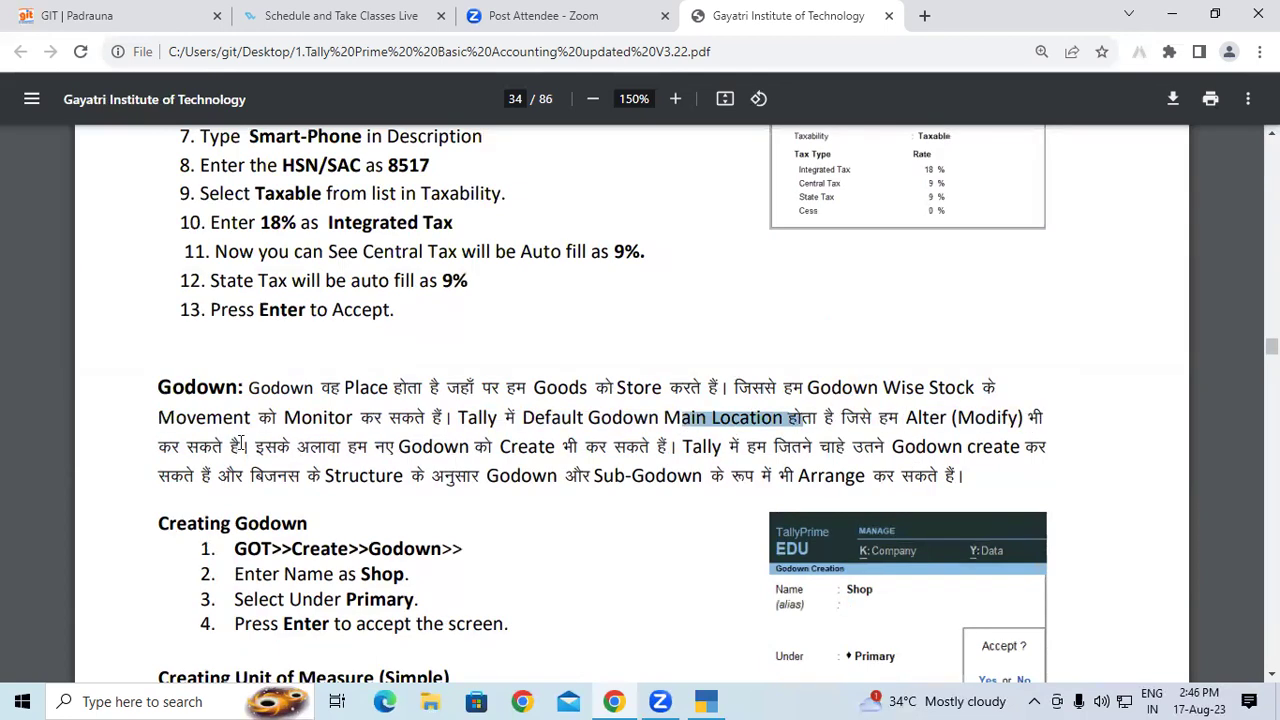
pyautogui.moveTo(162, 447); pyautogui.dragTo(648, 485)
pyautogui.click(708, 450)
pyautogui.click(258, 477)
pyautogui.click(634, 479)
pyautogui.doubleClick(743, 478)
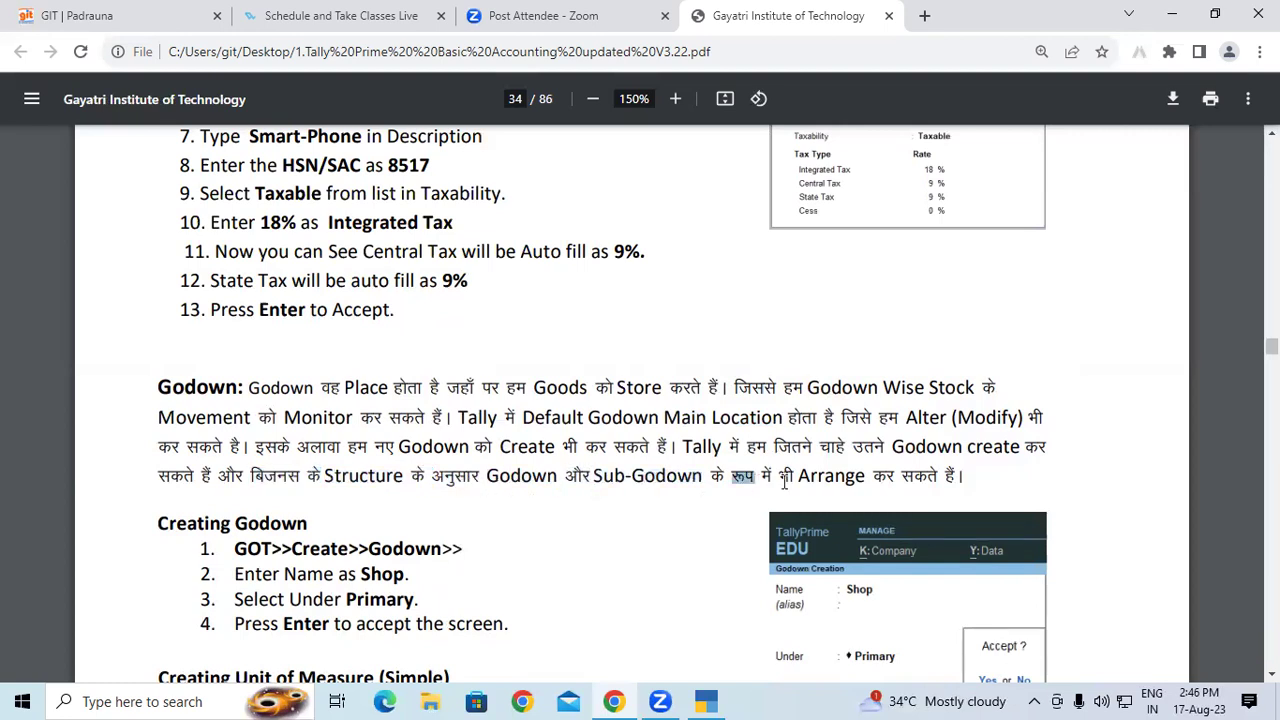
pyautogui.click(805, 477)
pyautogui.moveTo(503, 417)
pyautogui.mouseDown()
pyautogui.moveTo(776, 417)
pyautogui.moveTo(783, 403)
pyautogui.mouseUp()
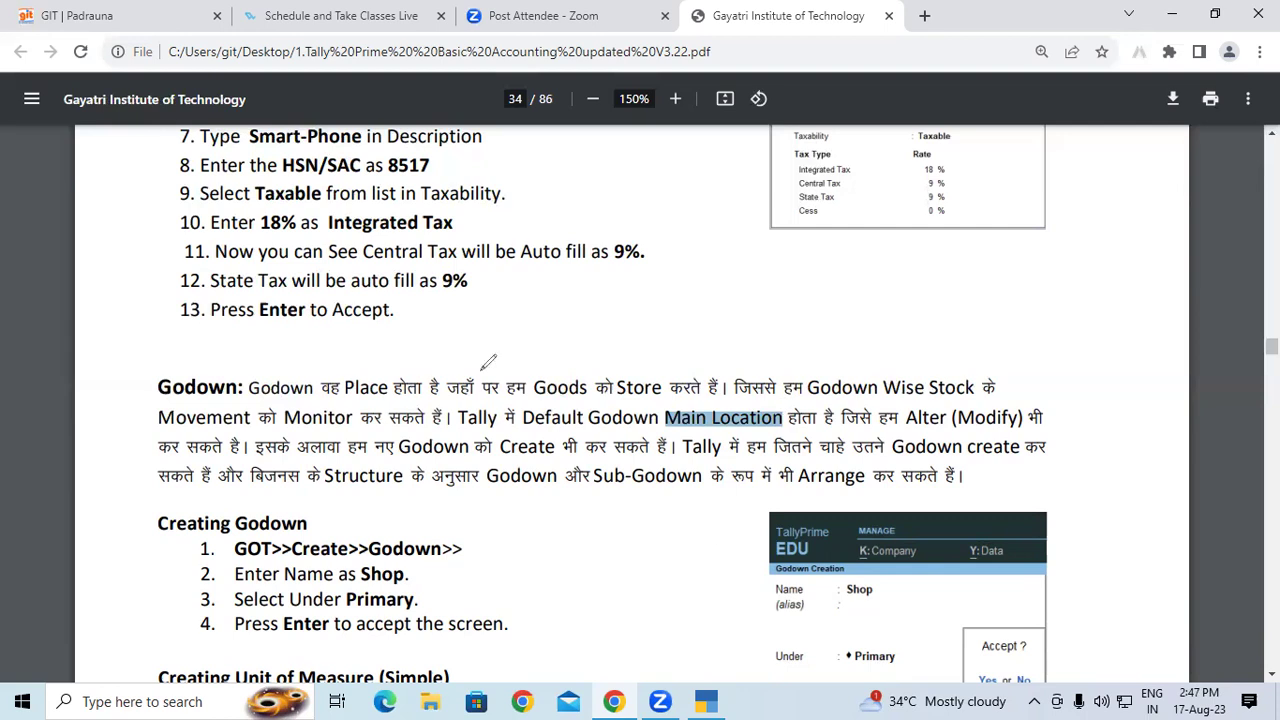
# Handwrite Shop and other godown notes over the PDF page with the annotation pen, and clear the marks
pyautogui.moveTo(790, 212)
pyautogui.mouseDown()
pyautogui.moveTo(816, 241)
pyautogui.moveTo(863, 217)
pyautogui.moveTo(850, 200)
pyautogui.moveTo(852, 212)
pyautogui.mouseUp()
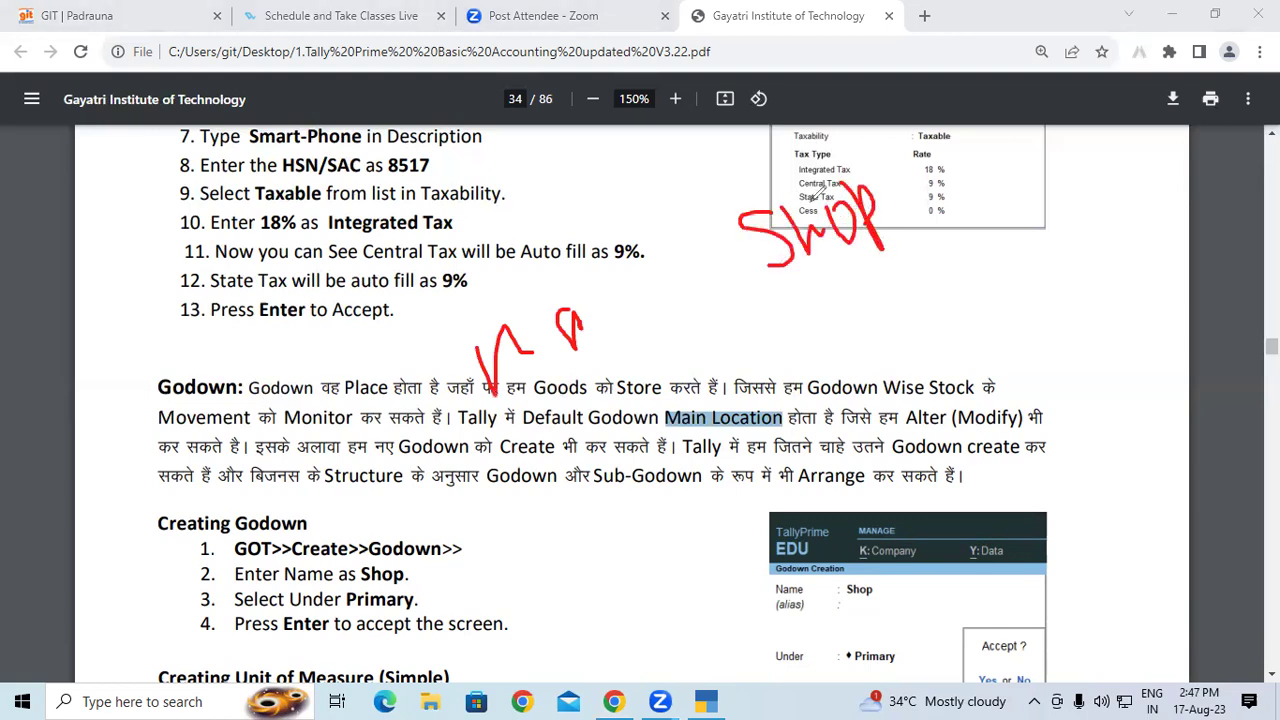
pyautogui.moveTo(751, 320)
pyautogui.mouseDown()
pyautogui.moveTo(829, 294)
pyautogui.moveTo(834, 338)
pyautogui.mouseUp()
pyautogui.moveTo(868, 274)
pyautogui.mouseDown()
pyautogui.moveTo(902, 298)
pyautogui.moveTo(948, 236)
pyautogui.moveTo(966, 256)
pyautogui.moveTo(984, 248)
pyautogui.mouseUp()
pyautogui.moveTo(842, 390); pyautogui.dragTo(998, 298)
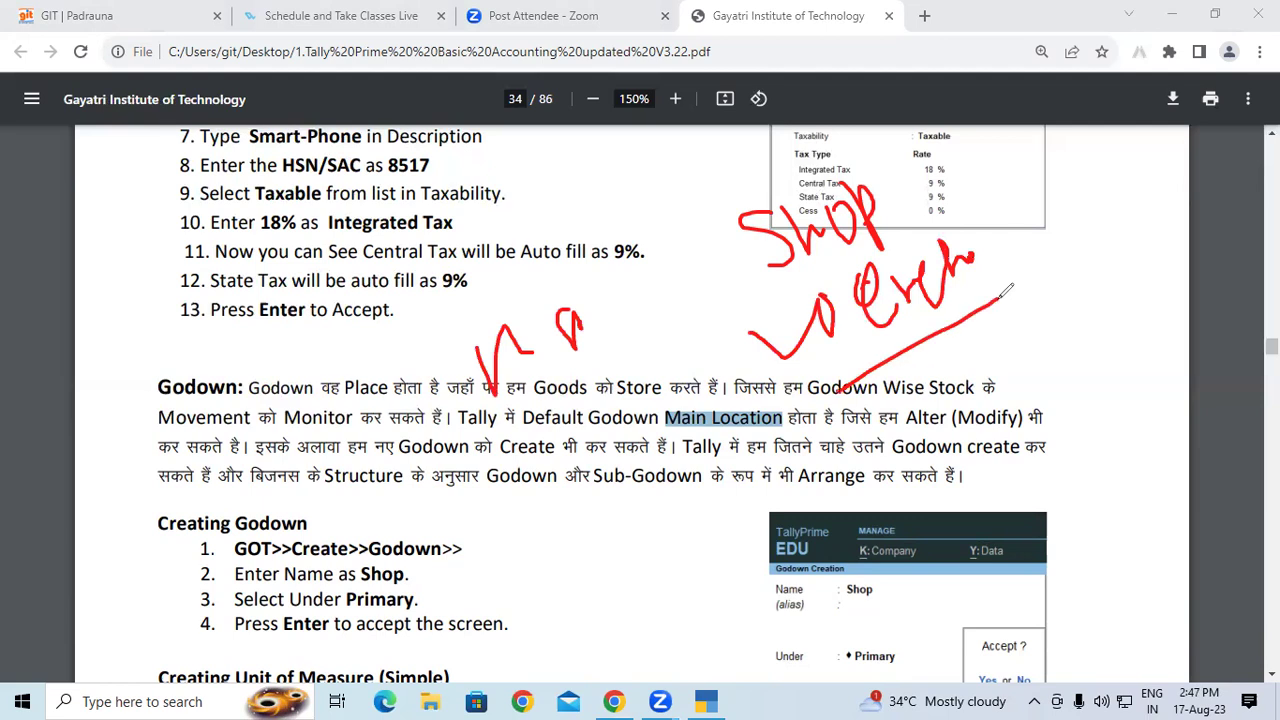
pyautogui.click(917, 162)
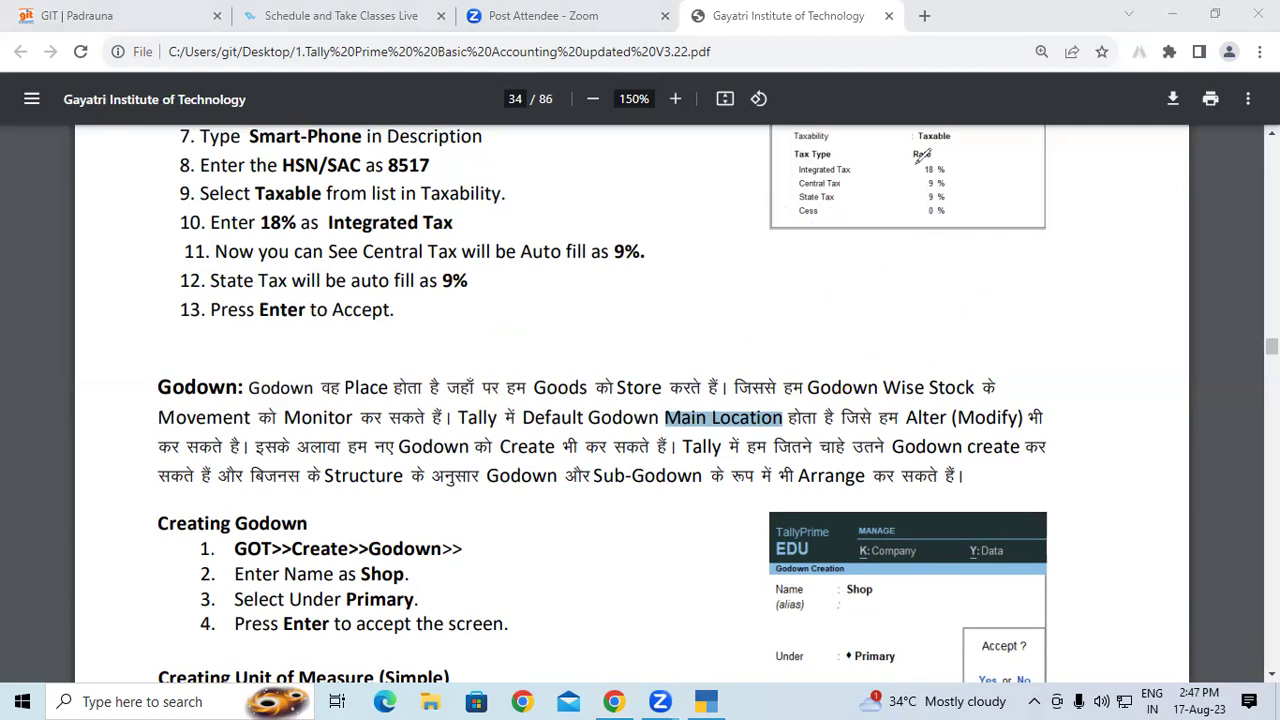
# Leave stock group creation, check the Creating Godown path in the PDF, and return to the master creation list in TallyPrime
pyautogui.click(707, 701)
pyautogui.press('Escape')
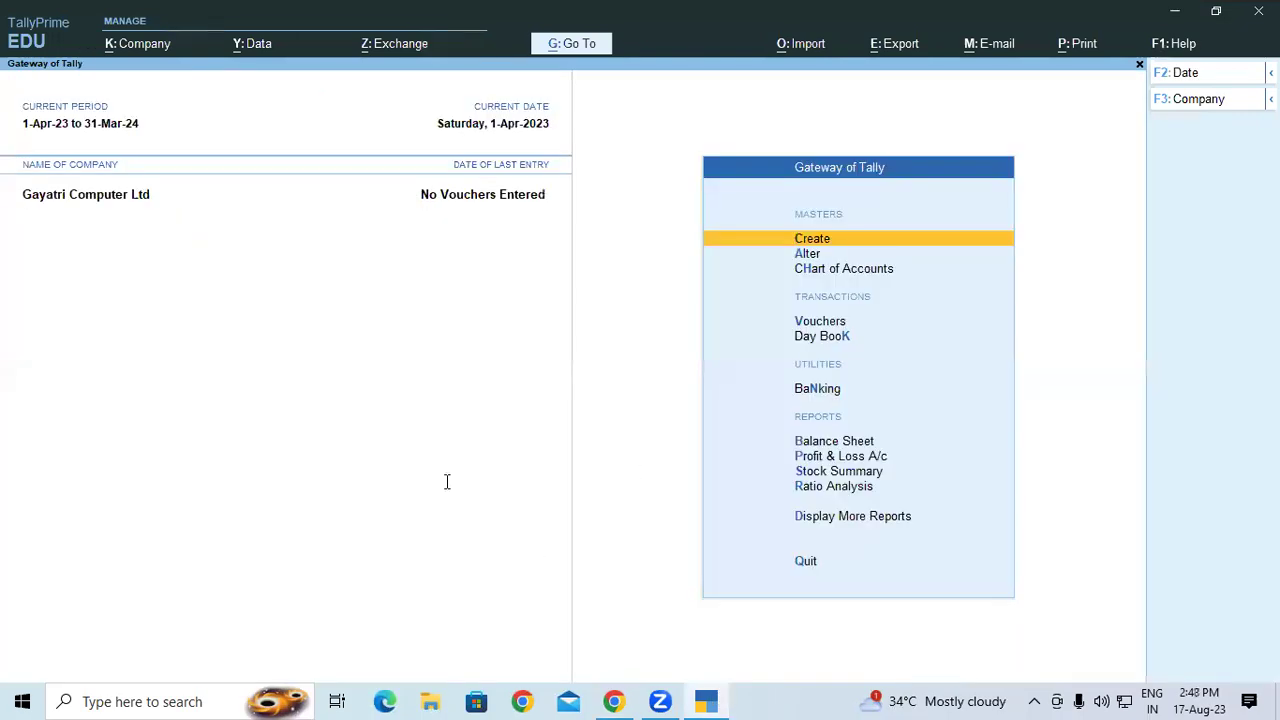
pyautogui.hotkey('alt', 'Tab')
pyautogui.moveTo(234, 361); pyautogui.dragTo(441, 361)
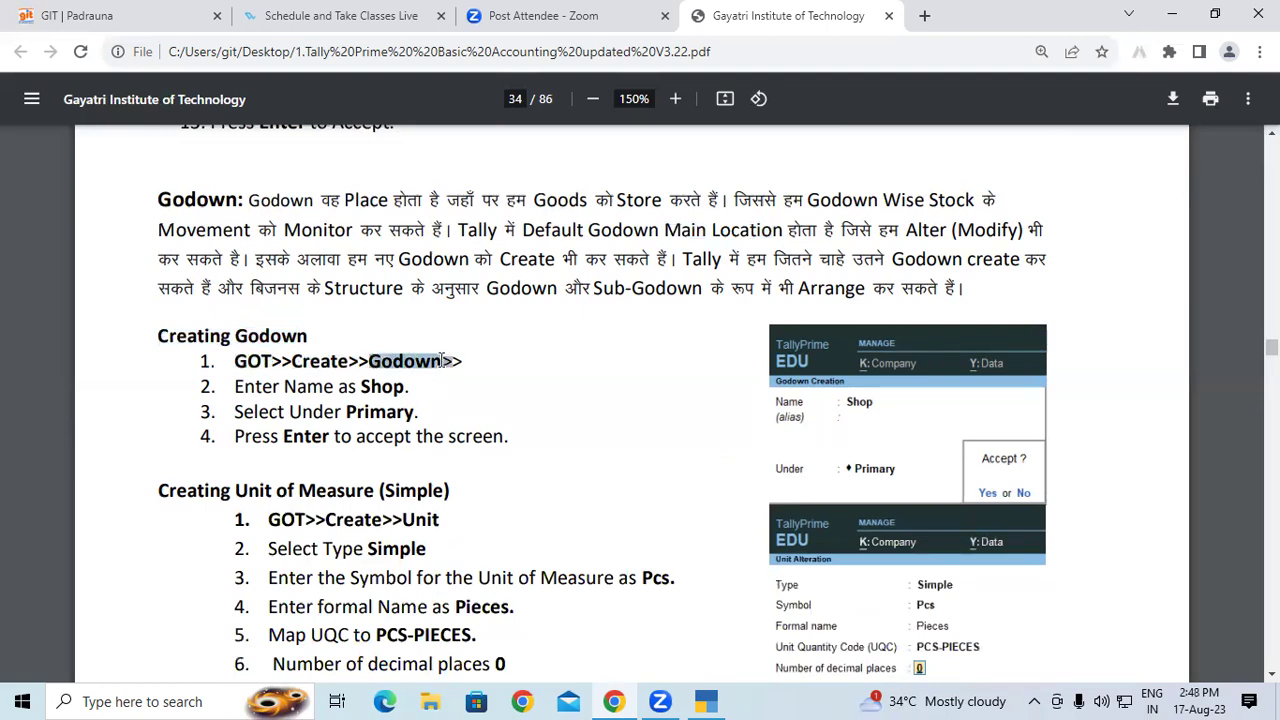
pyautogui.click(402, 341)
pyautogui.moveTo(368, 361); pyautogui.dragTo(458, 371)
pyautogui.hotkey('alt', 'Tab')
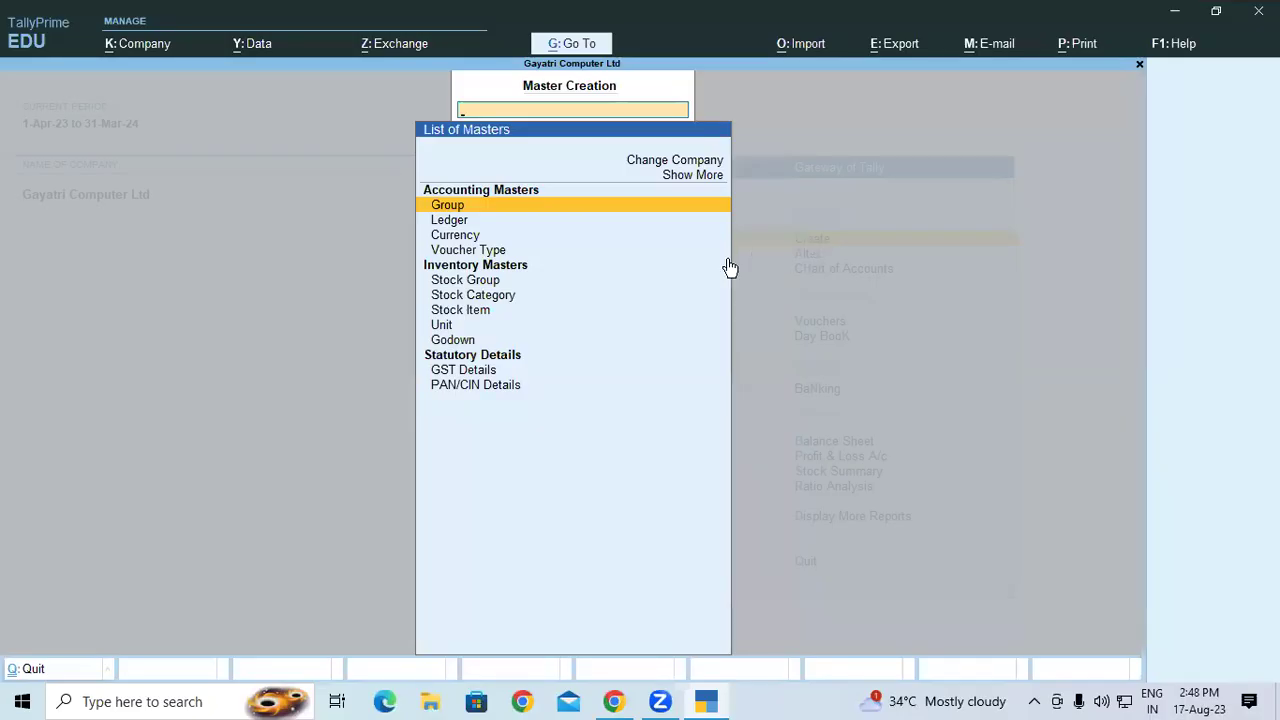
# Alter the existing Main Location godown, rename it Shop under Primary, and accept the change
pyautogui.click(452, 344)
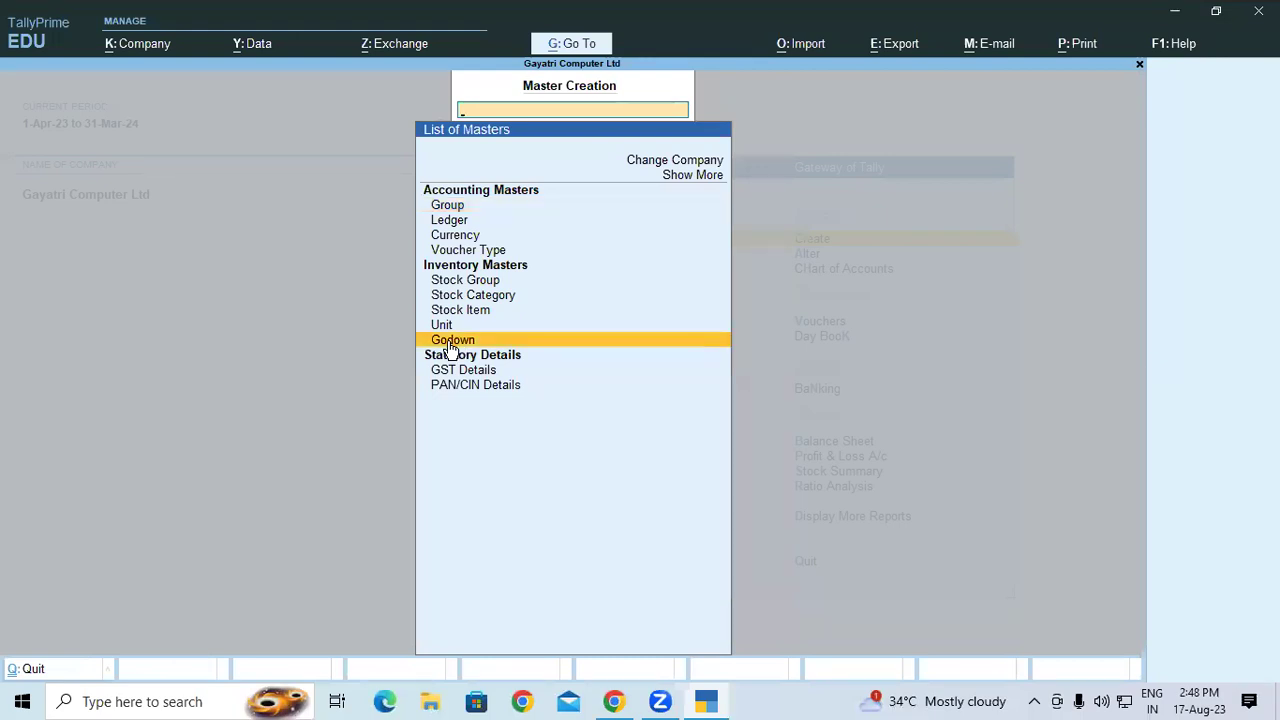
pyautogui.click(451, 344)
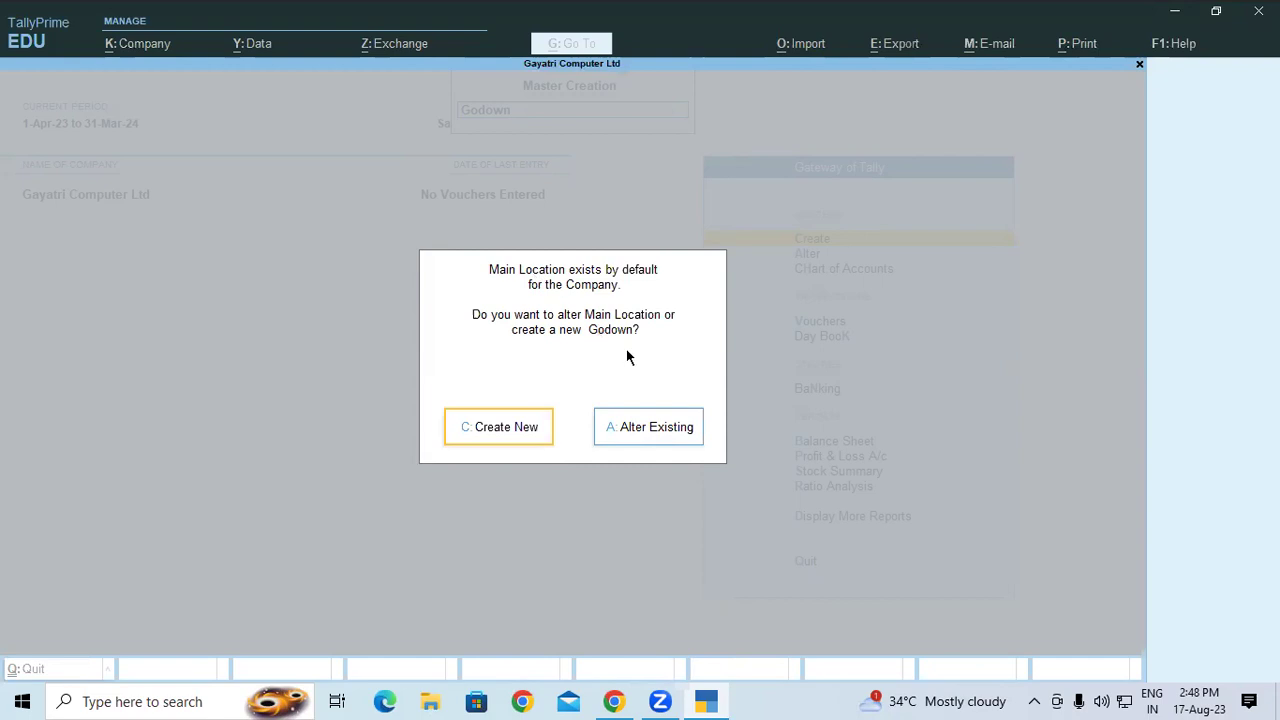
pyautogui.press('a')
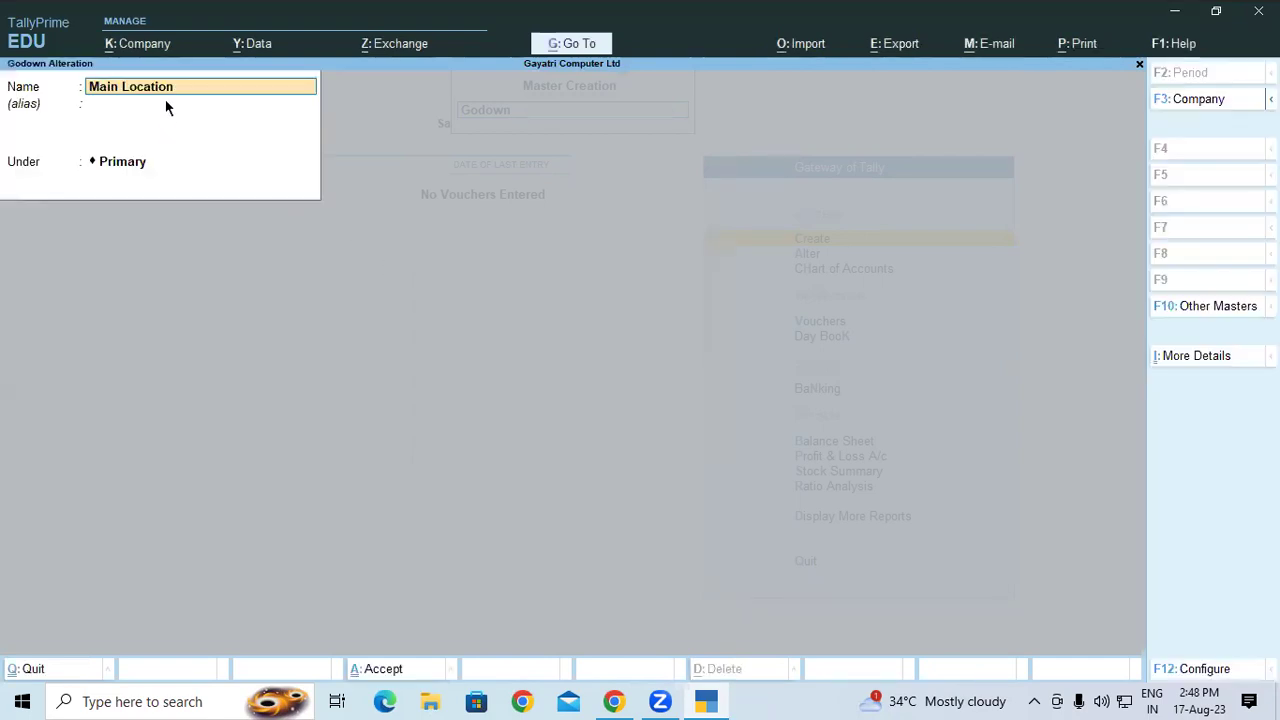
pyautogui.write('Shop')
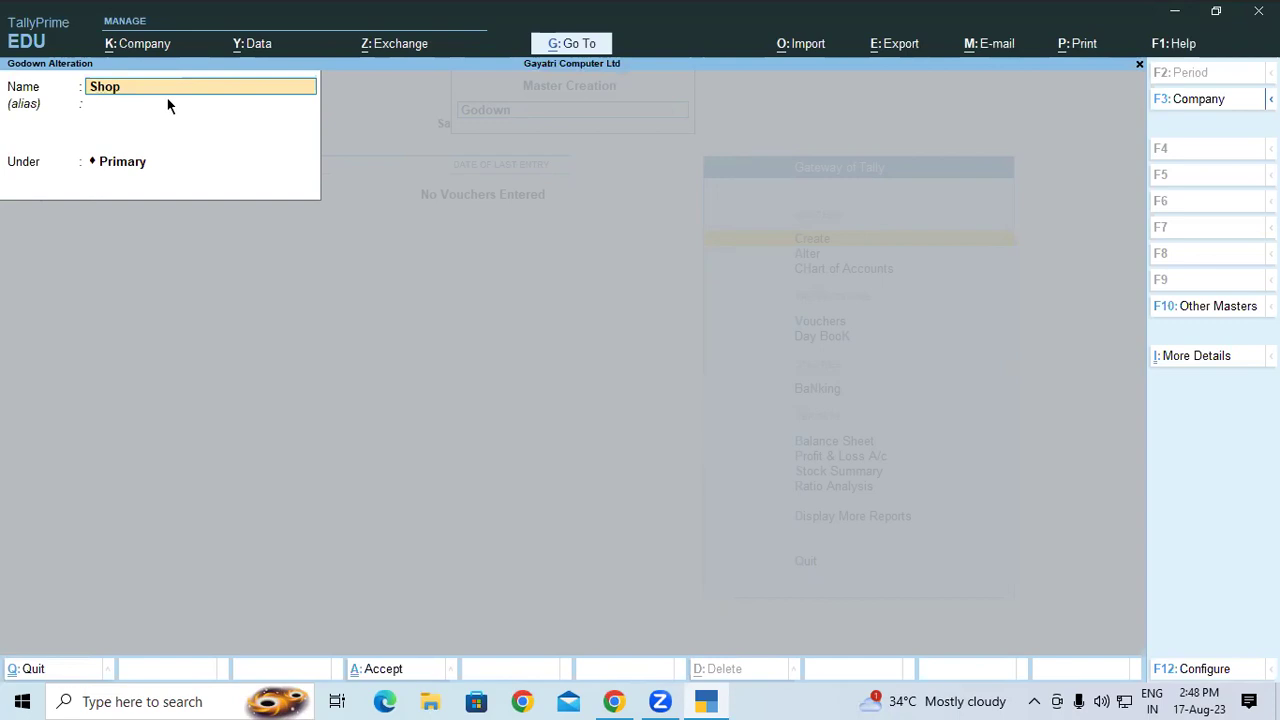
pyautogui.press('Return')
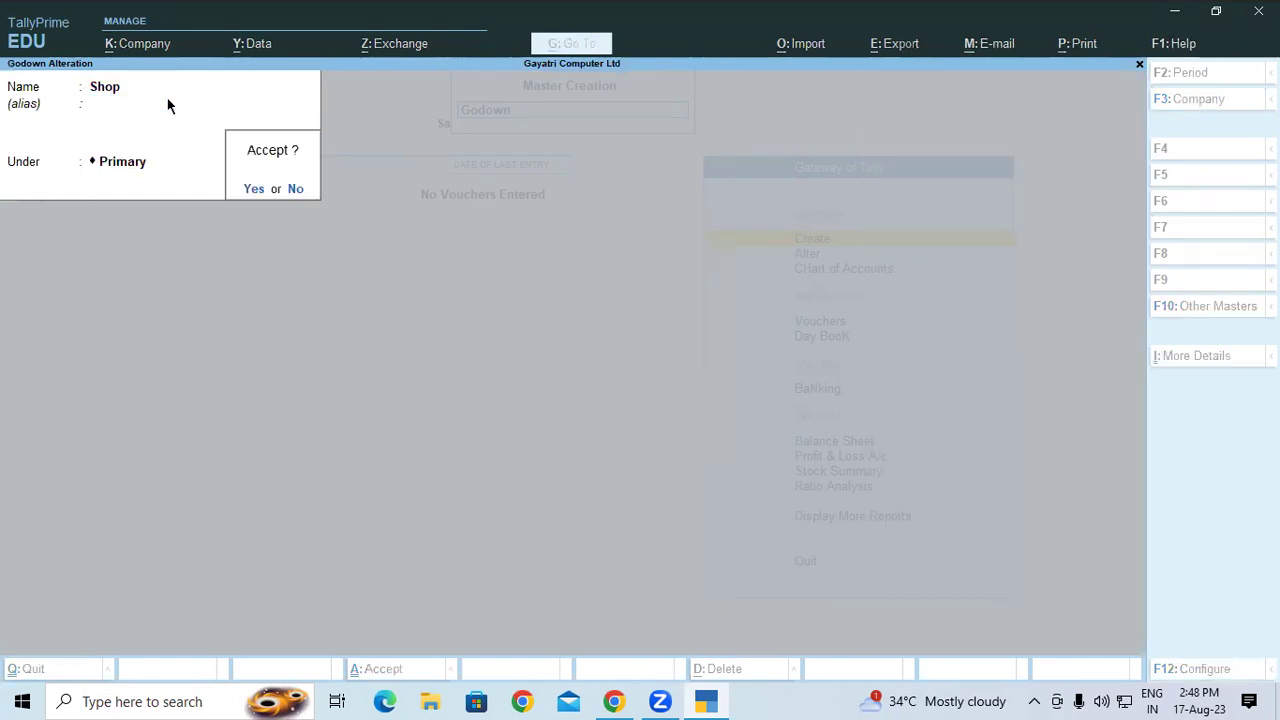
pyautogui.press('y')
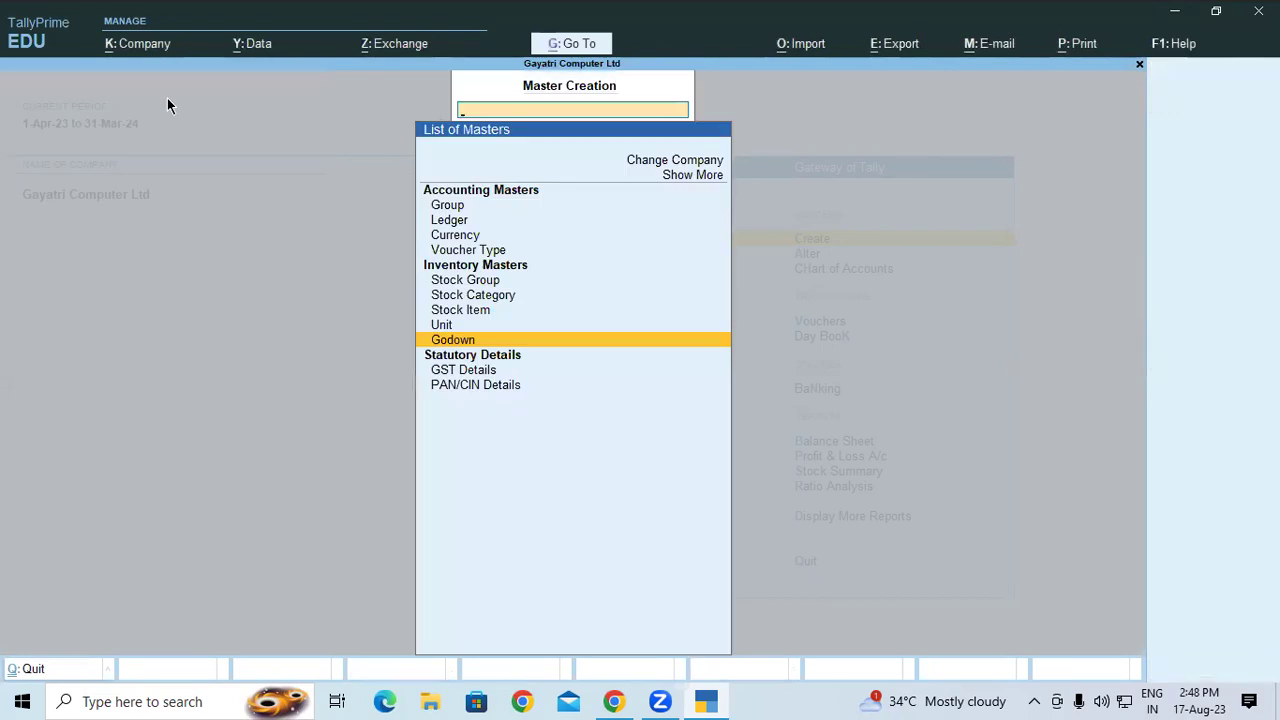
# Create a new godown named Warehouse under Primary, taking the name from the stock table in the PDF, and accept it
pyautogui.press('Return')
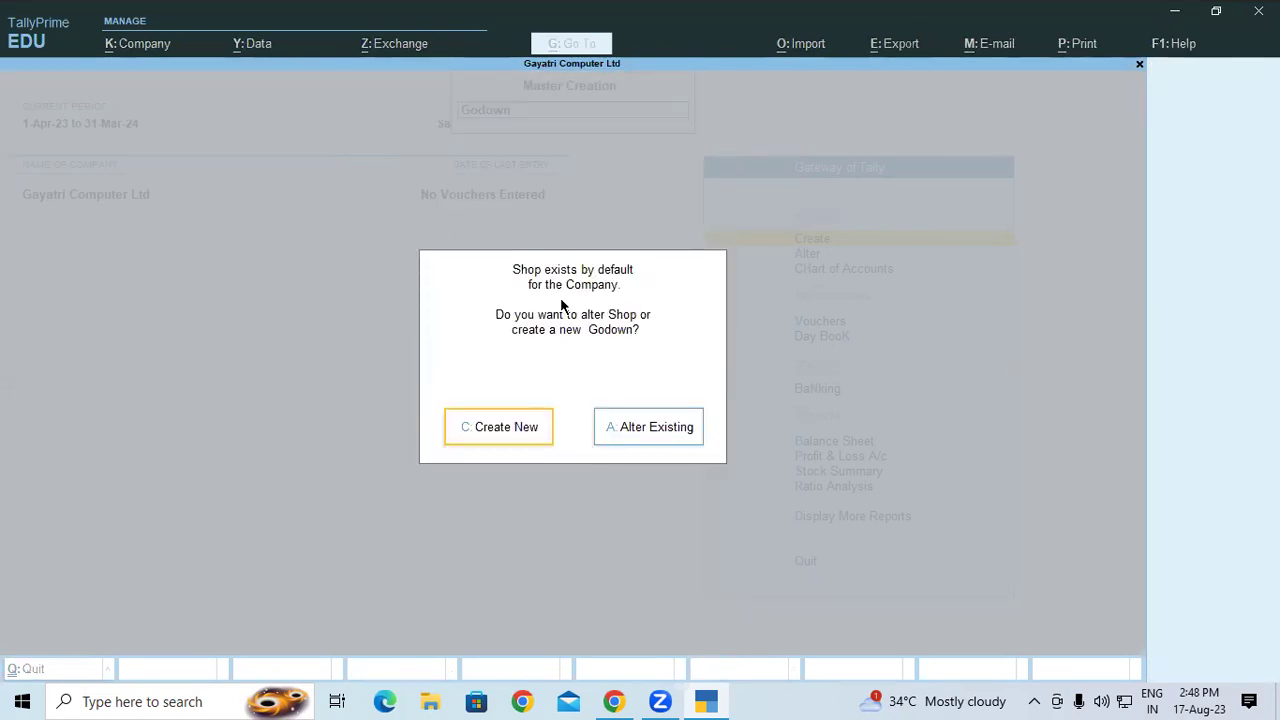
pyautogui.click(475, 430)
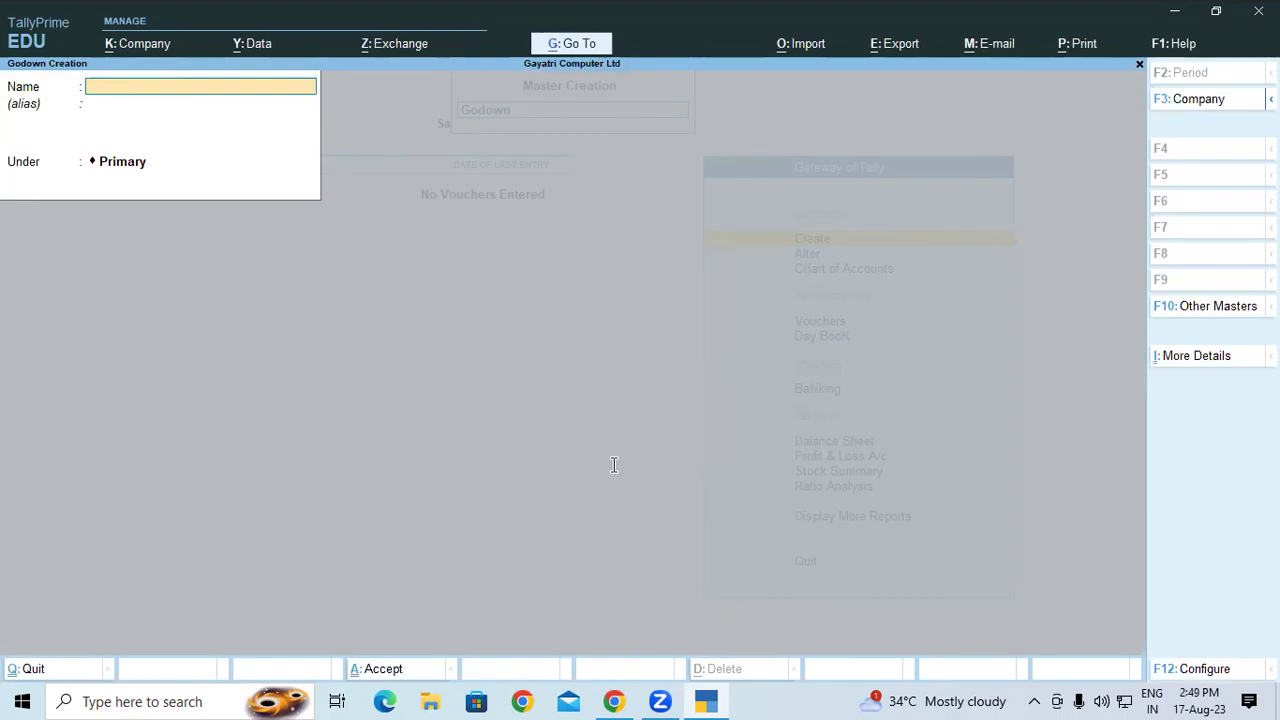
pyautogui.hotkey('alt', 'Tab')
pyautogui.moveTo(718, 216); pyautogui.dragTo(812, 216)
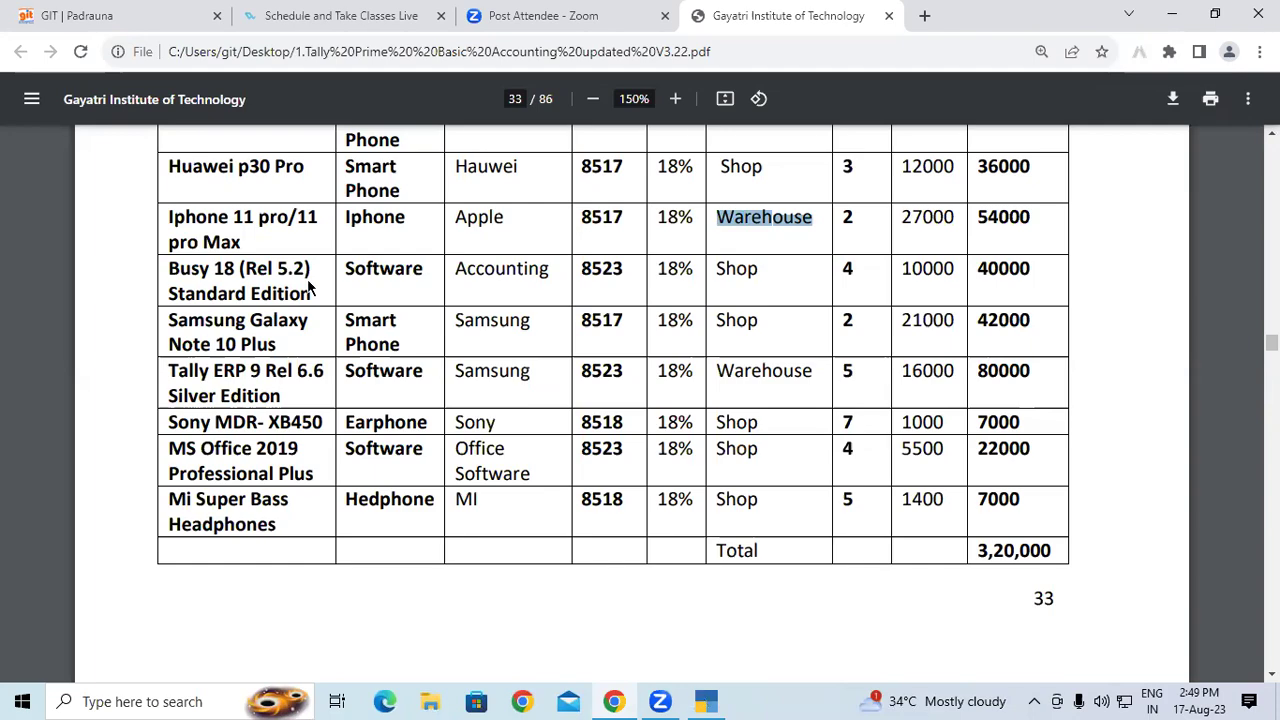
pyautogui.hotkey('alt', 'Tab')
pyautogui.write('Warehouse')
pyautogui.press('Return')
pyautogui.press('Return')
pyautogui.press('Return')
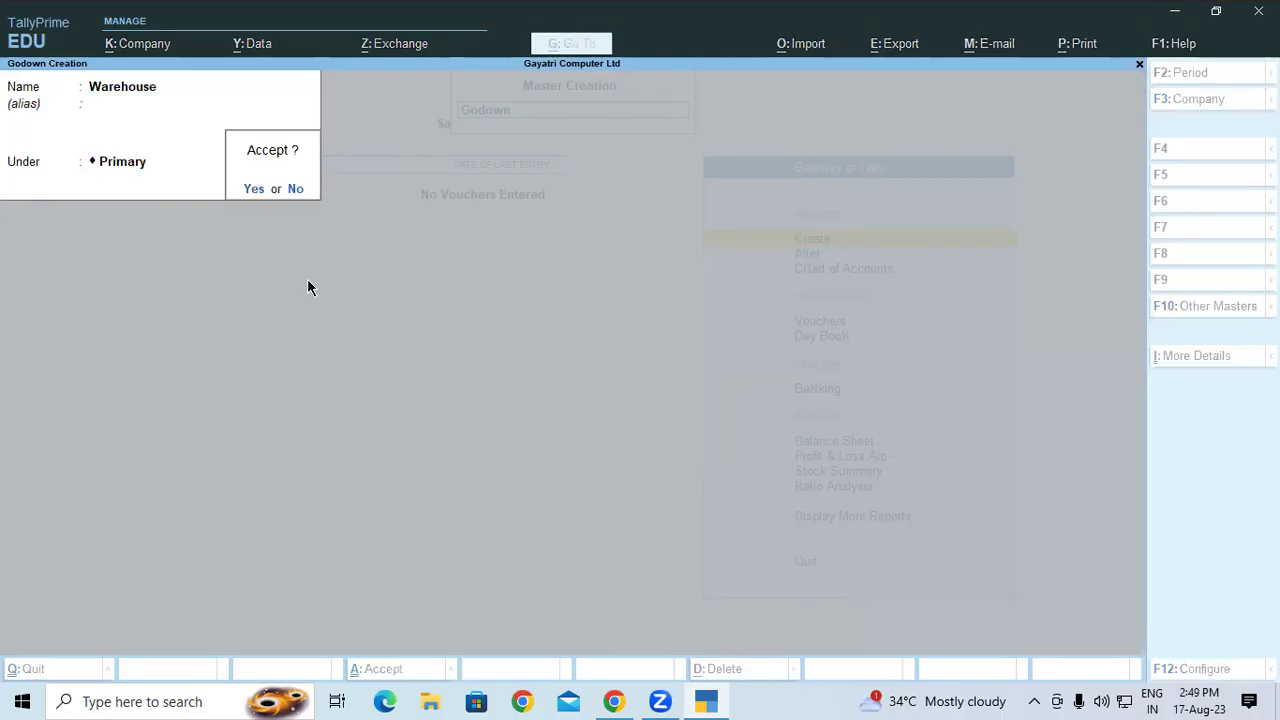
pyautogui.press('Return')
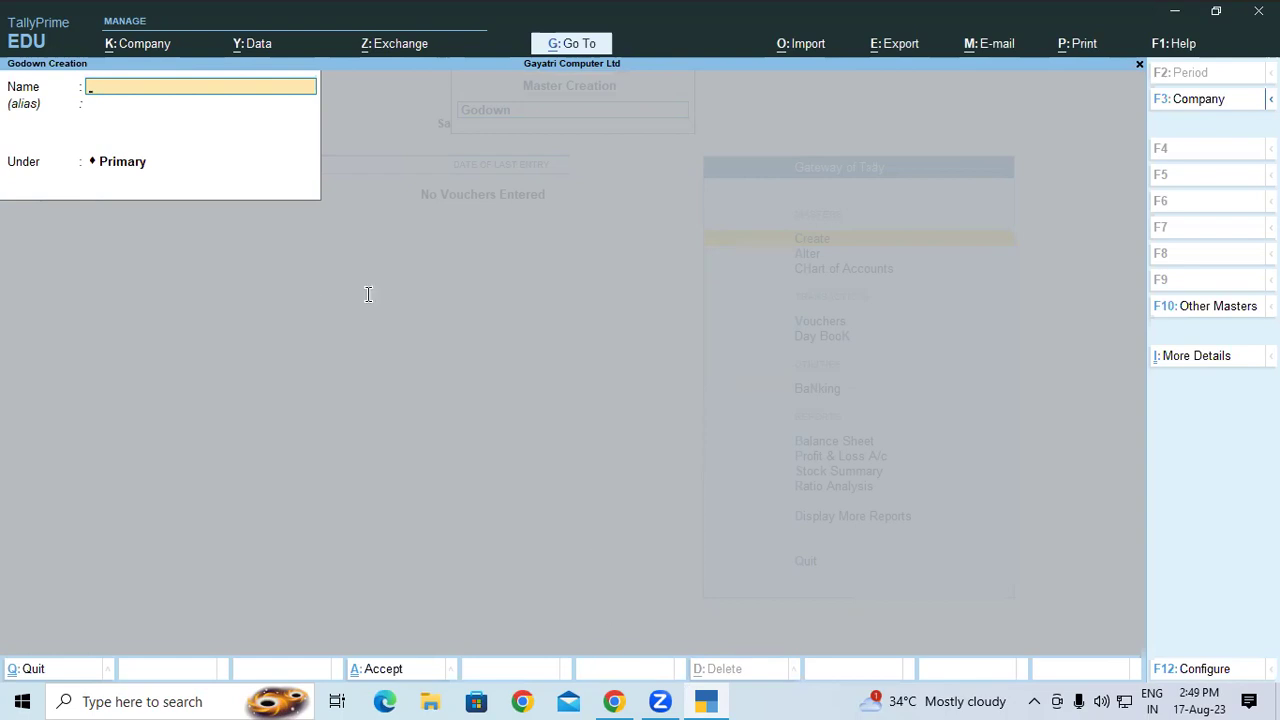
# Check the Creating Unit of Measure (Simple) path in the PDF, and start a new unit of type Simple in TallyPrime
pyautogui.hotkey('alt', 'Tab')
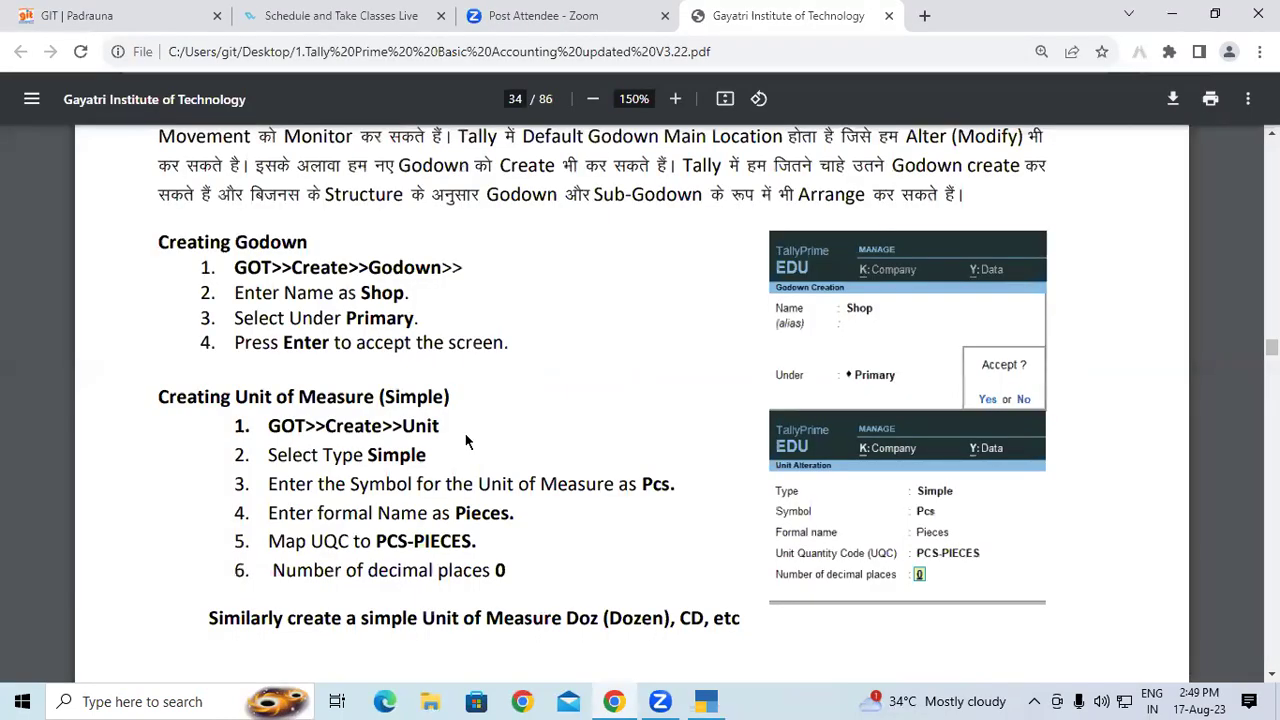
pyautogui.scroll(-2, 440, 410)
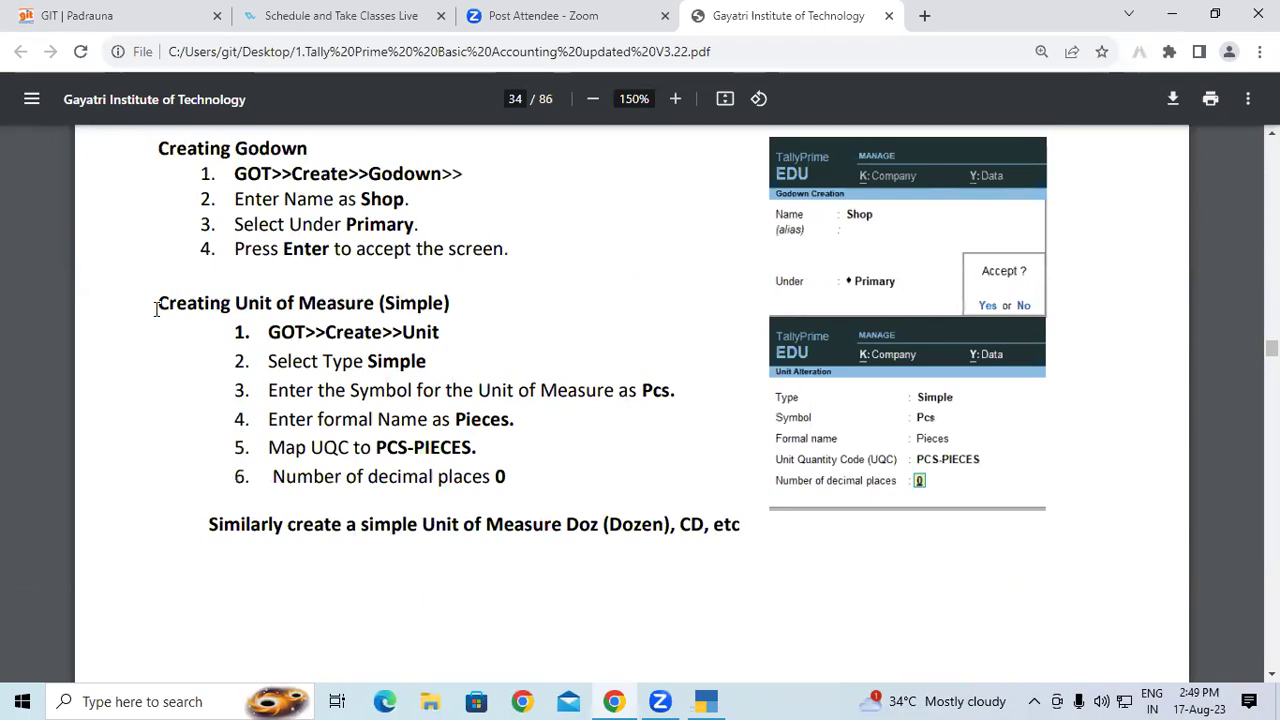
pyautogui.moveTo(167, 310); pyautogui.dragTo(451, 303)
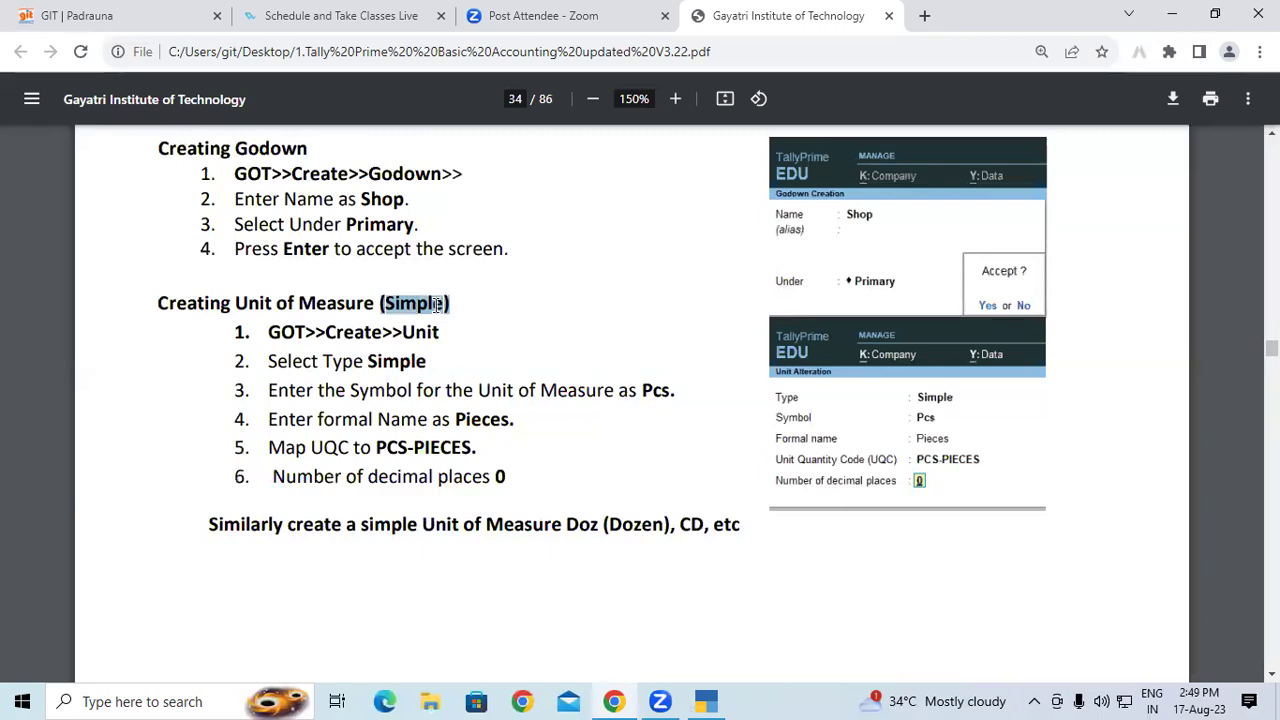
pyautogui.moveTo(265, 333); pyautogui.dragTo(298, 334)
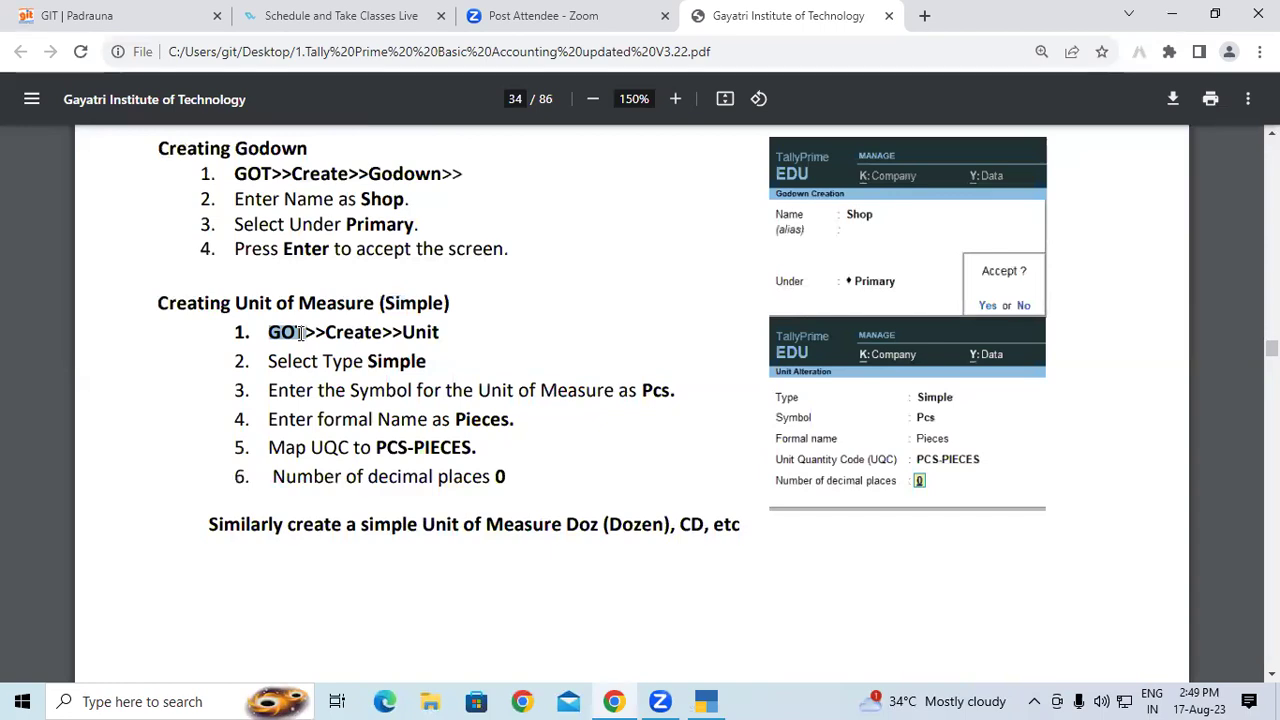
pyautogui.moveTo(325, 333); pyautogui.dragTo(440, 333)
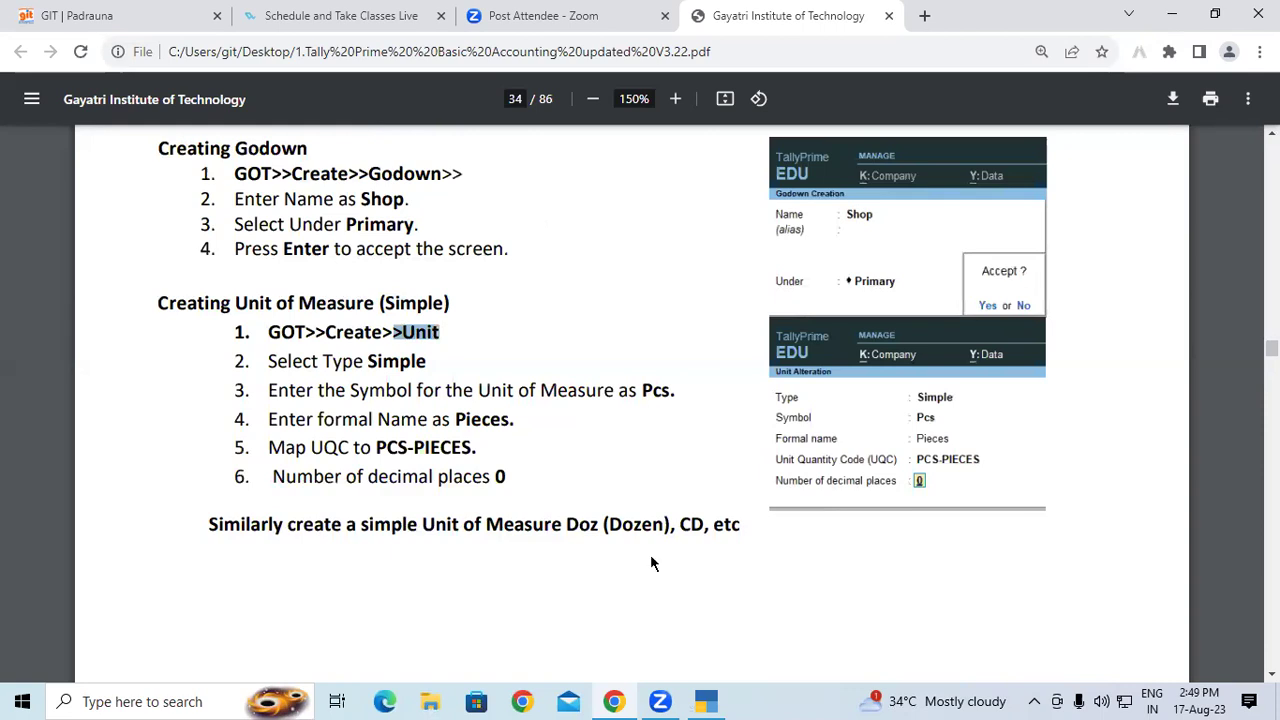
pyautogui.hotkey('alt', 'Tab')
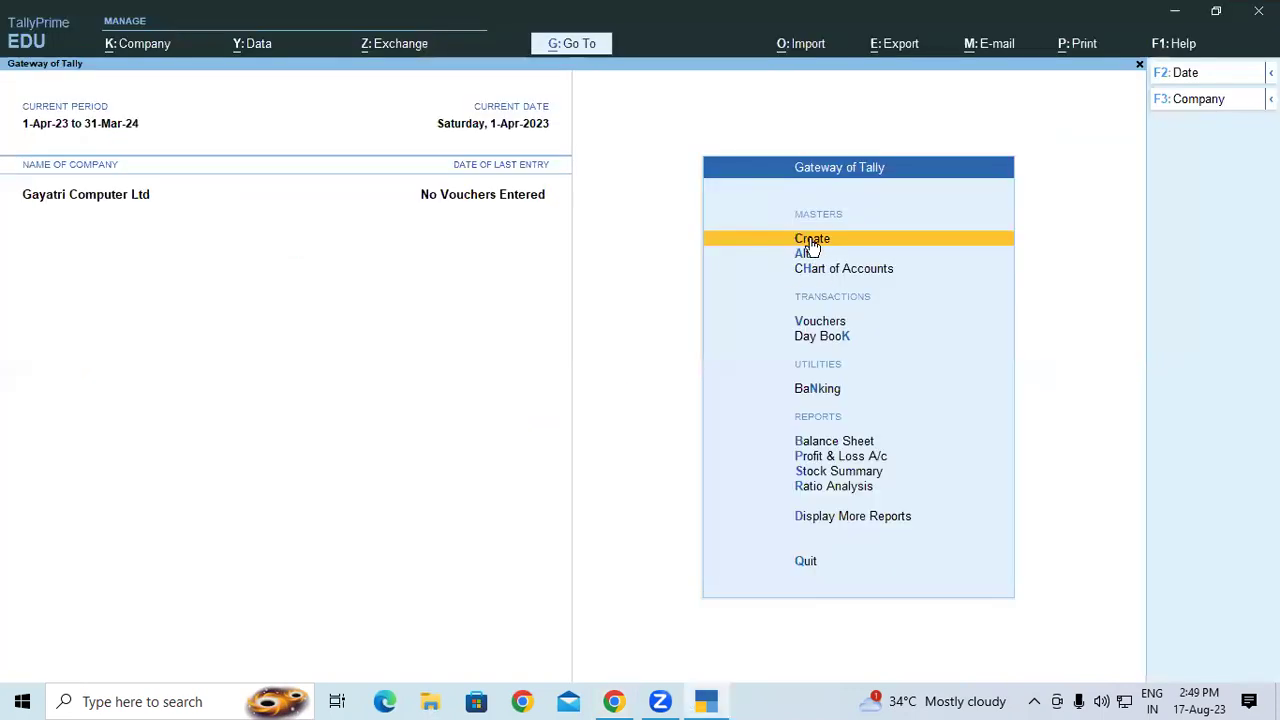
pyautogui.click(810, 242)
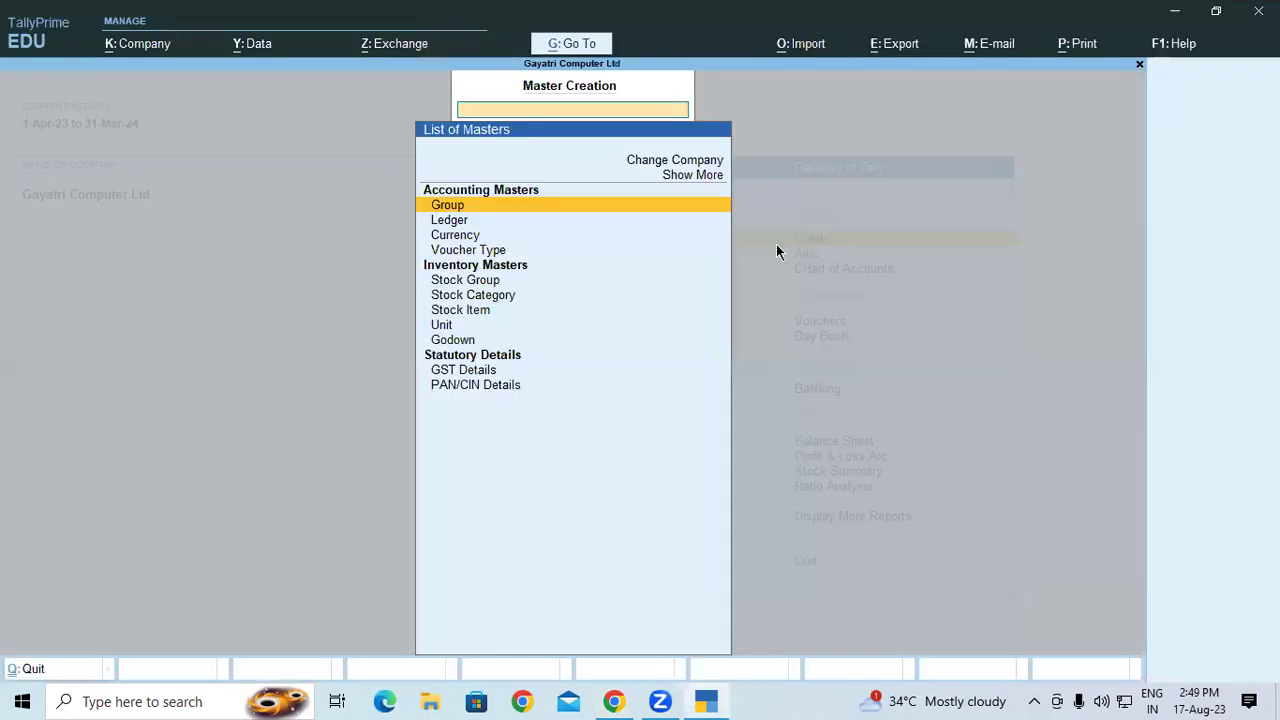
pyautogui.click(445, 327)
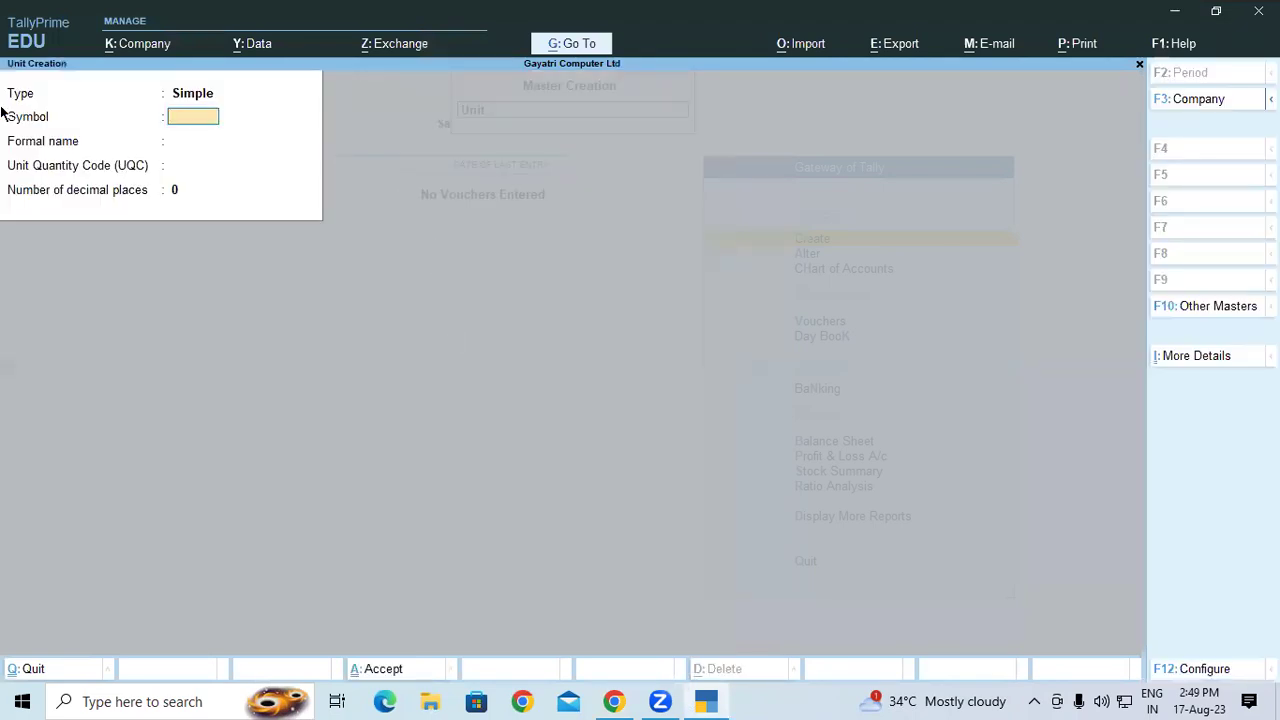
pyautogui.click(204, 102)
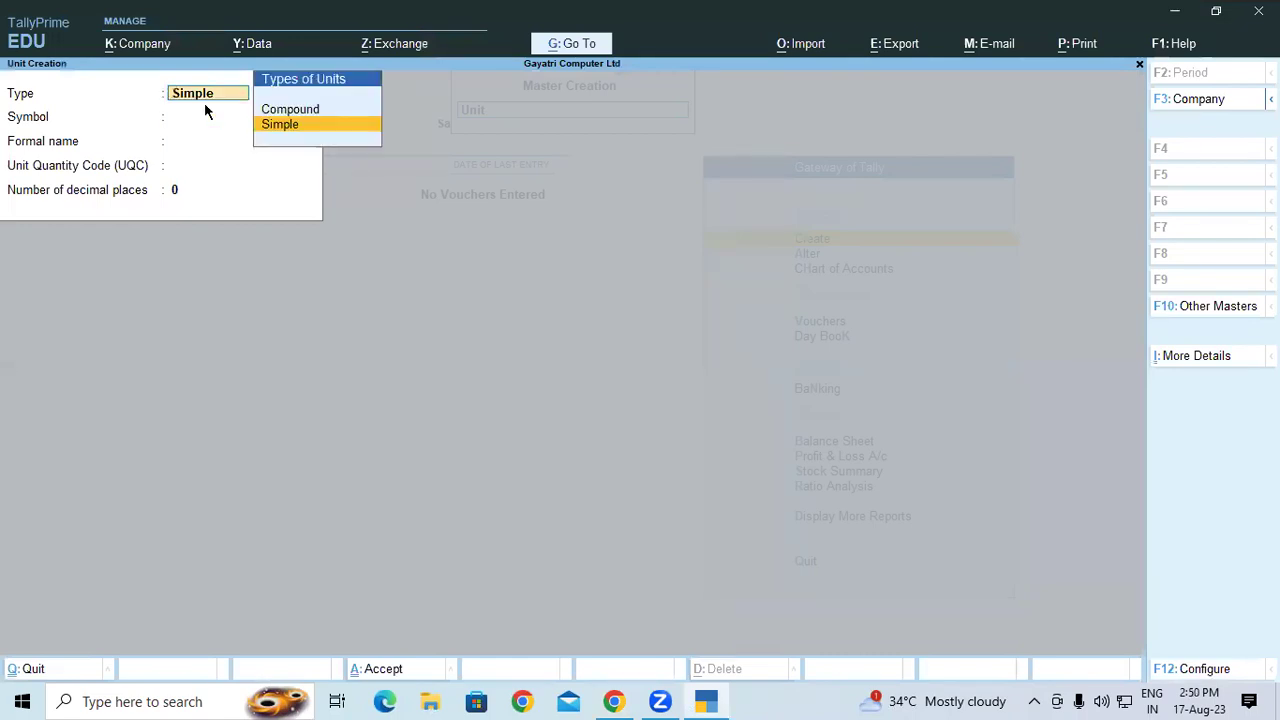
pyautogui.click(287, 130)
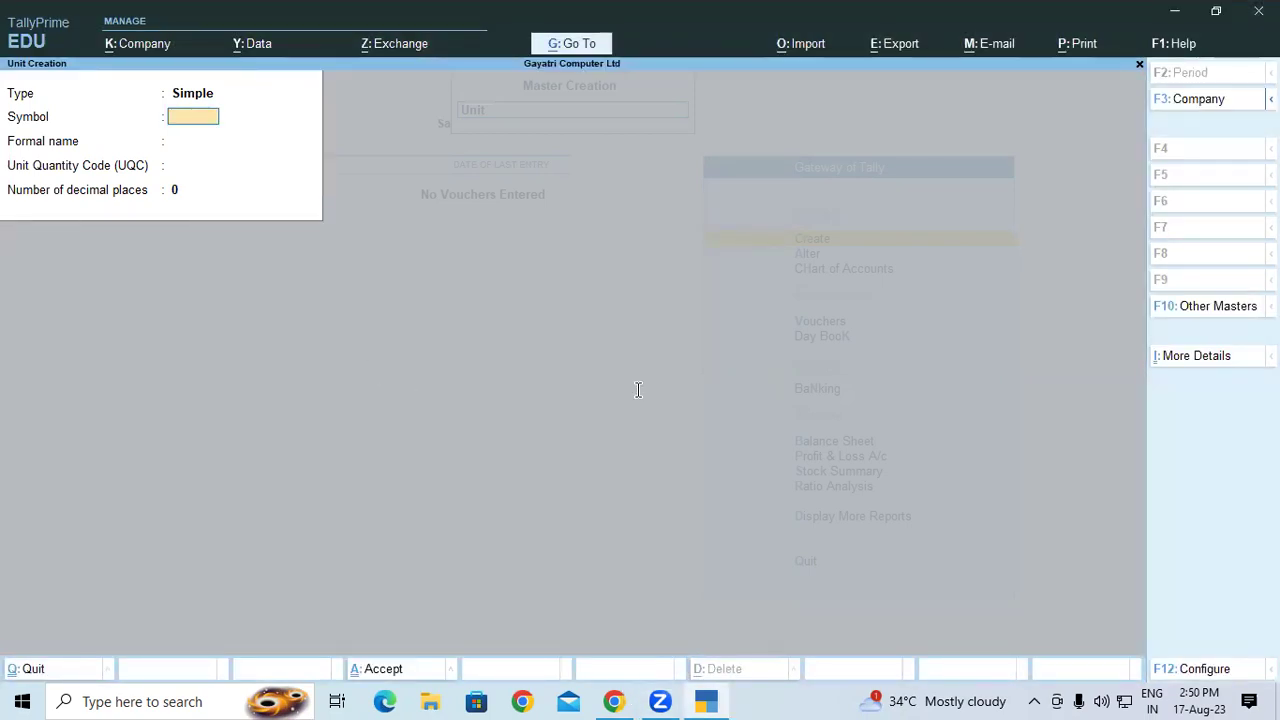
# Look up the unit's symbol and formal name in the PDF, and enter Pcs as the symbol in TallyPrime
pyautogui.hotkey('alt', 'Tab')
pyautogui.moveTo(674, 390); pyautogui.dragTo(643, 391)
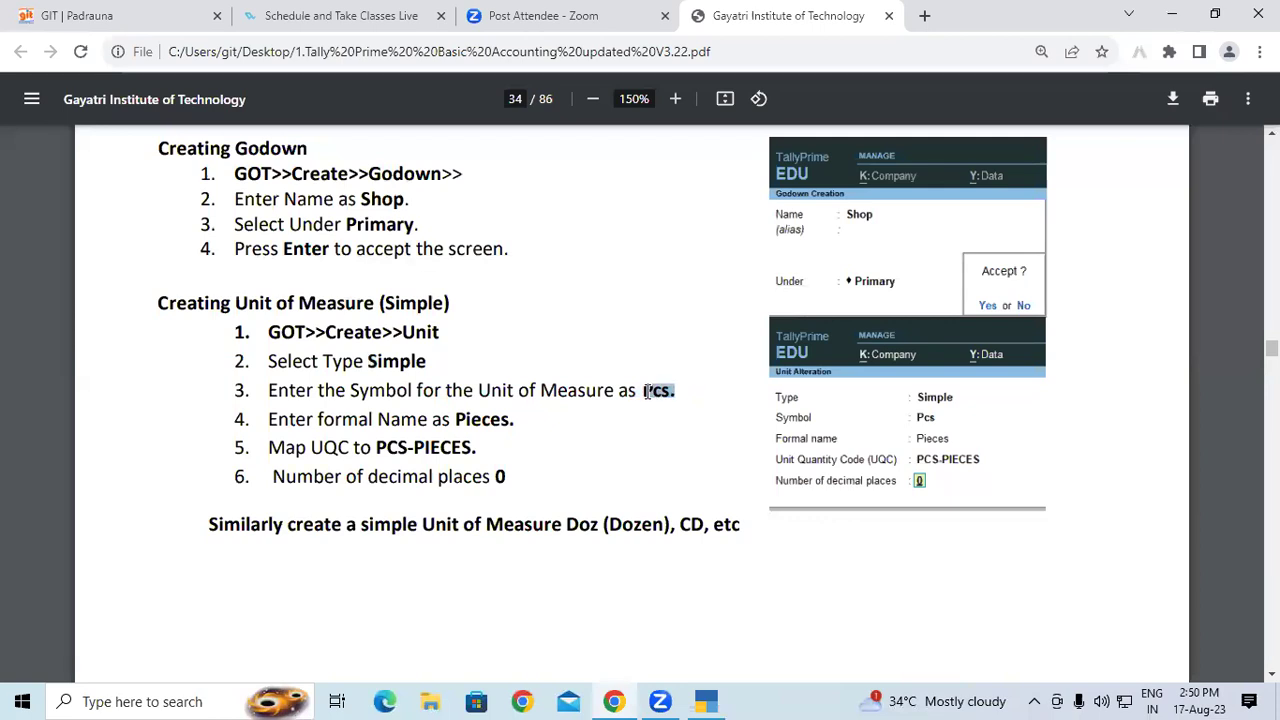
pyautogui.click(643, 391)
pyautogui.moveTo(455, 419); pyautogui.dragTo(509, 420)
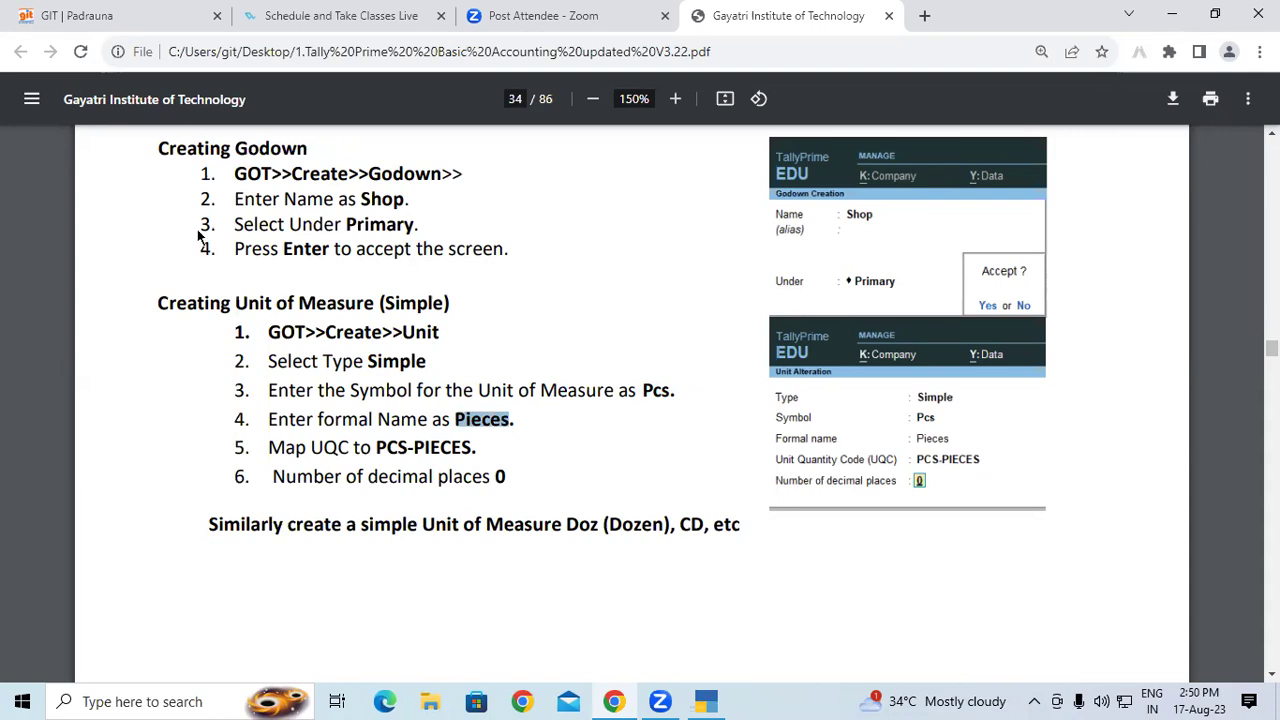
pyautogui.hotkey('alt', 'Tab')
pyautogui.write('s')
pyautogui.press('Return')
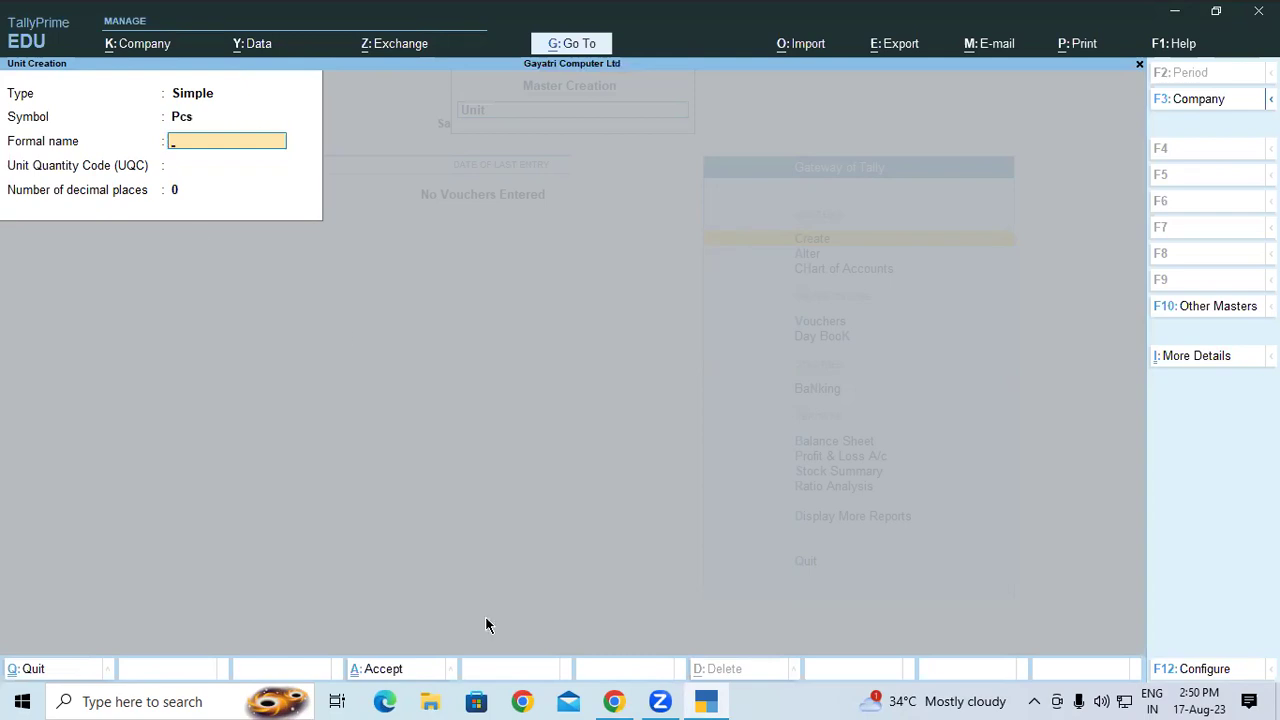
# Give the Pcs unit the formal name Pieces and map its Unit Quantity Code to PCS-PIECES
pyautogui.hotkey('alt', 'Tab')
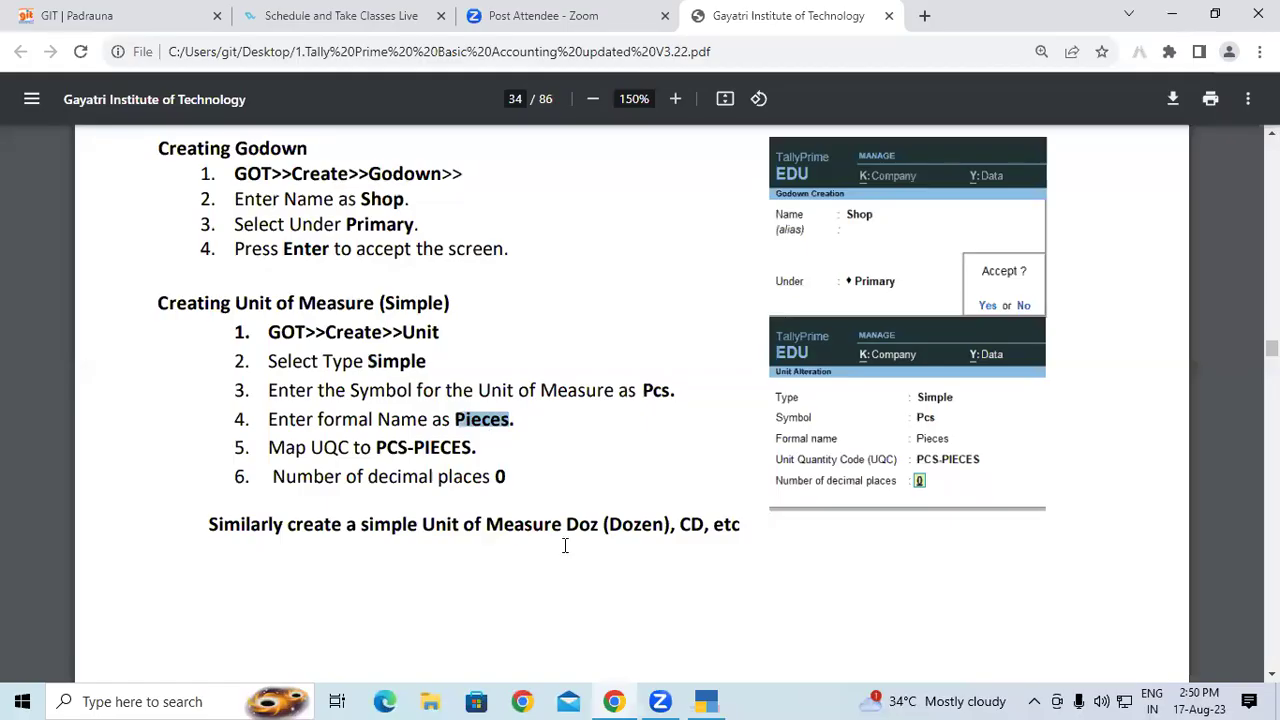
pyautogui.click(705, 701)
pyautogui.hotkey('ctrl', 'alt', 'v')
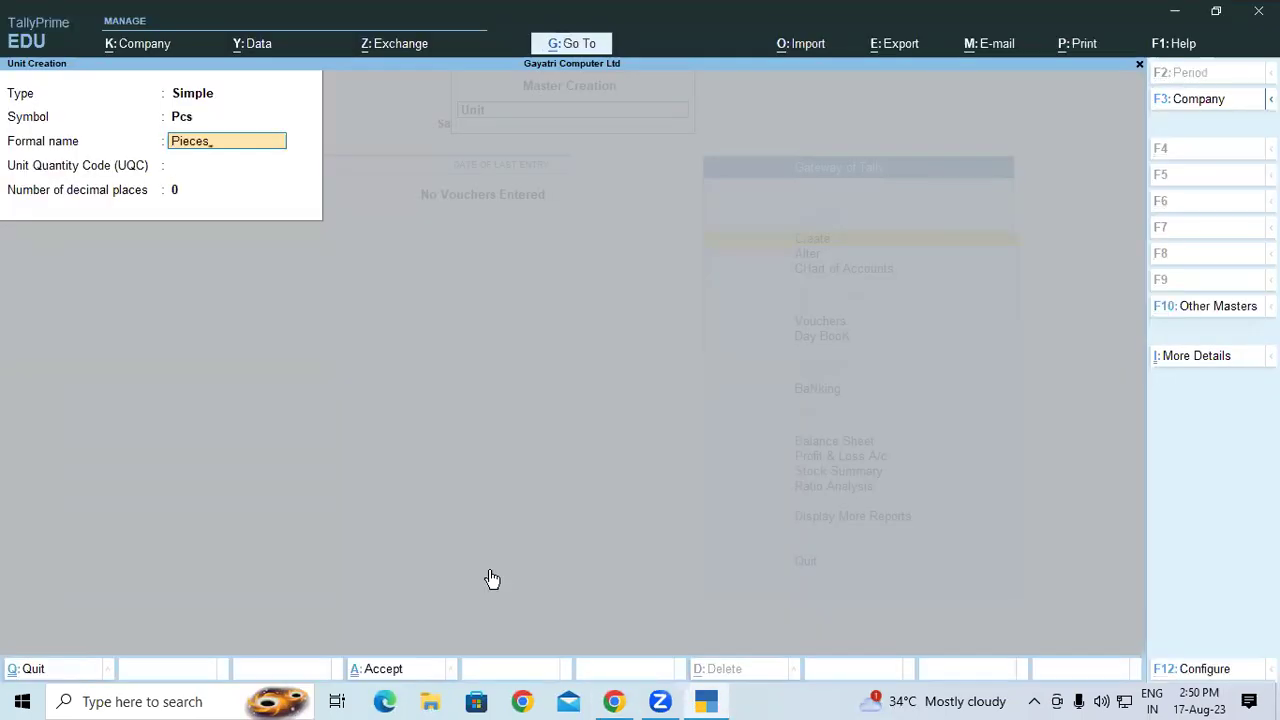
pyautogui.press('Return')
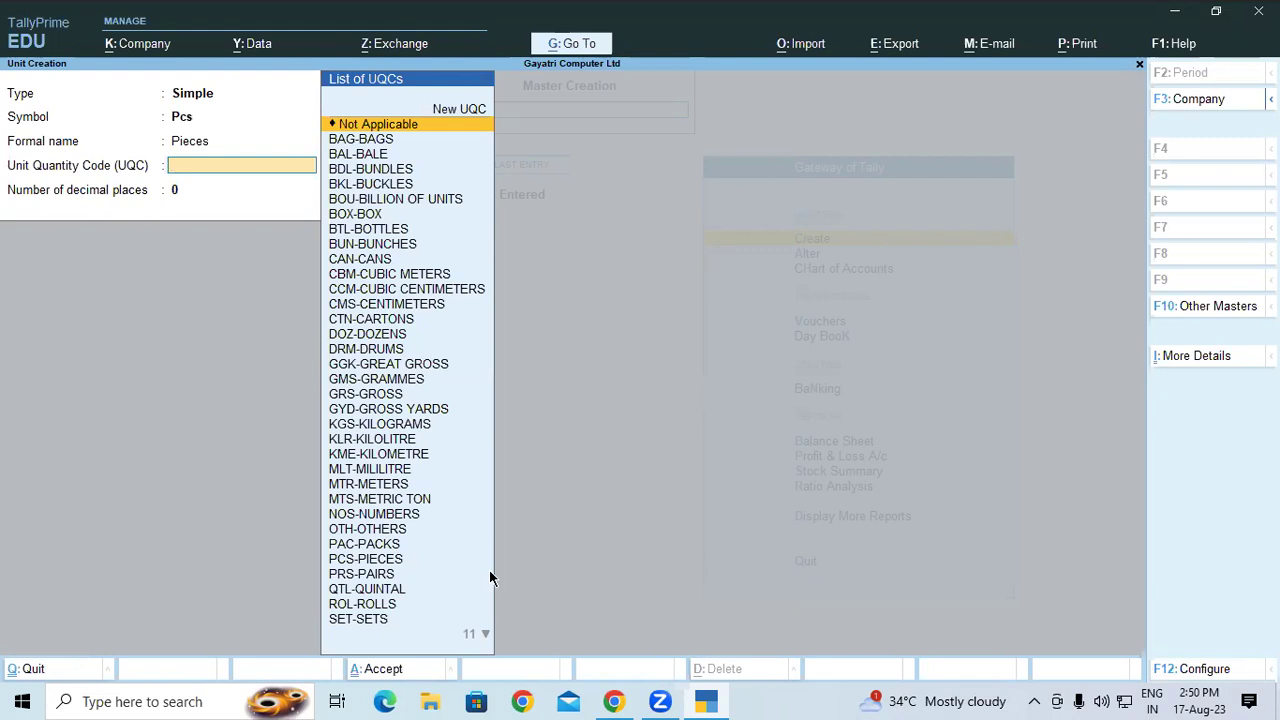
pyautogui.write('pc')
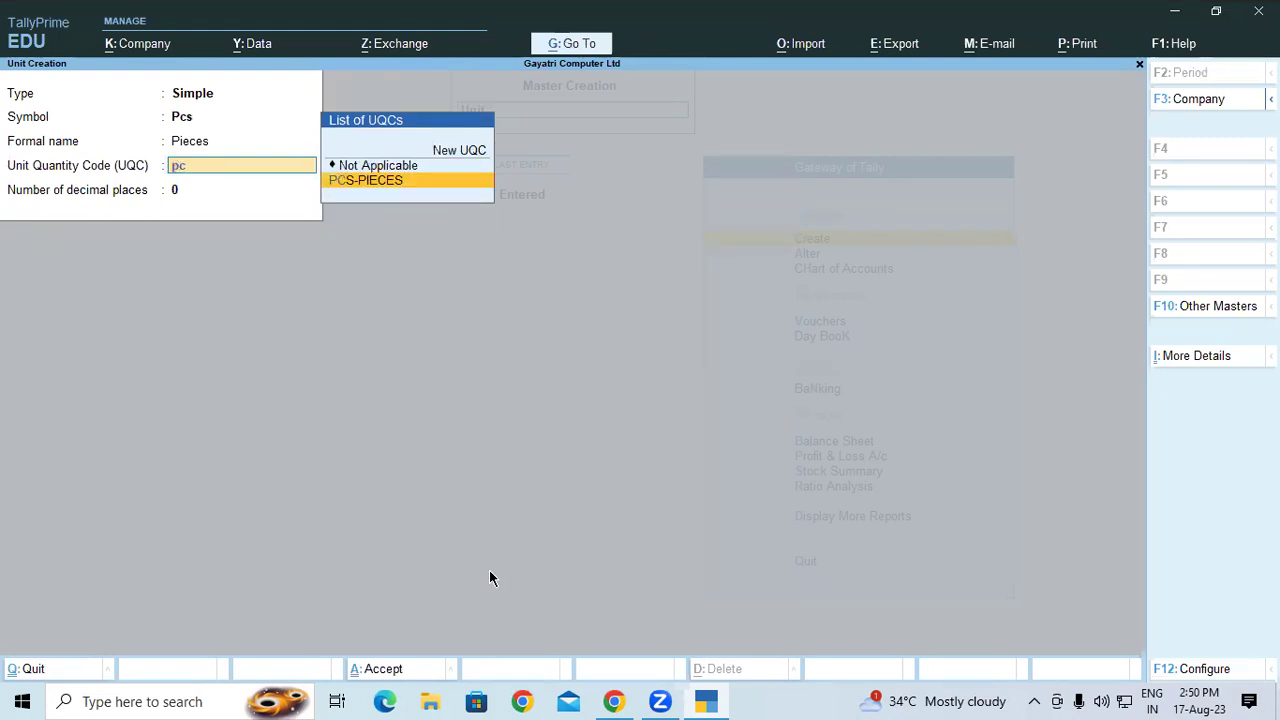
pyautogui.press('Return')
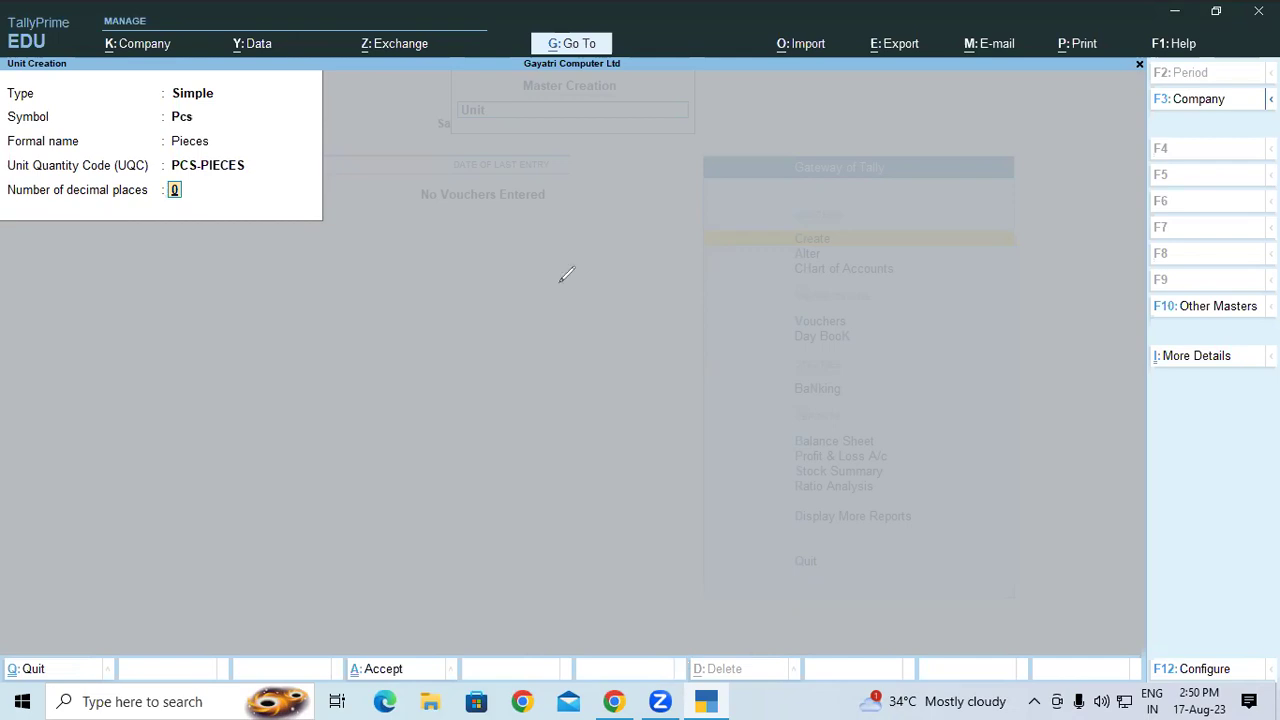
# Handwrite 1, 1.0 and 1.00 as decimal place examples over the unit form with the annotation pen, and clear the marks
pyautogui.moveTo(515, 242); pyautogui.dragTo(532, 298)
pyautogui.moveTo(494, 394); pyautogui.dragTo(515, 458)
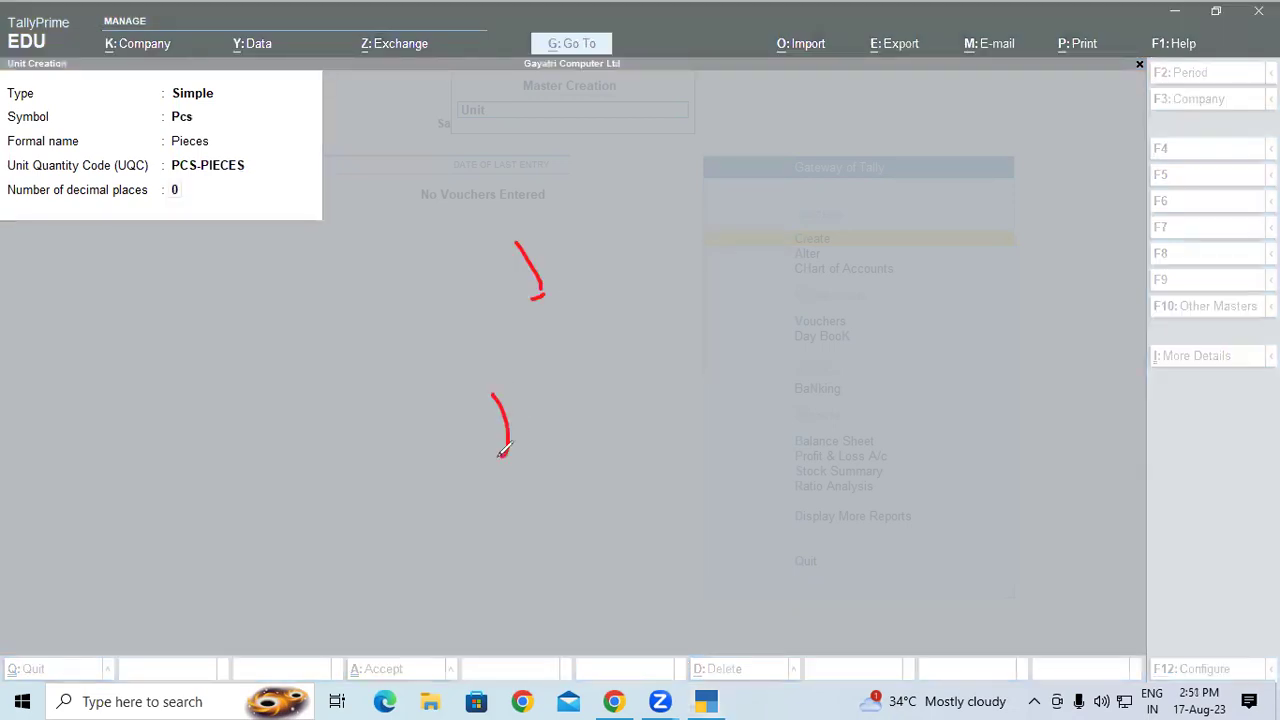
pyautogui.click(536, 450)
pyautogui.moveTo(565, 397)
pyautogui.mouseDown()
pyautogui.moveTo(543, 434)
pyautogui.moveTo(548, 394)
pyautogui.mouseUp()
pyautogui.moveTo(737, 386); pyautogui.dragTo(768, 444)
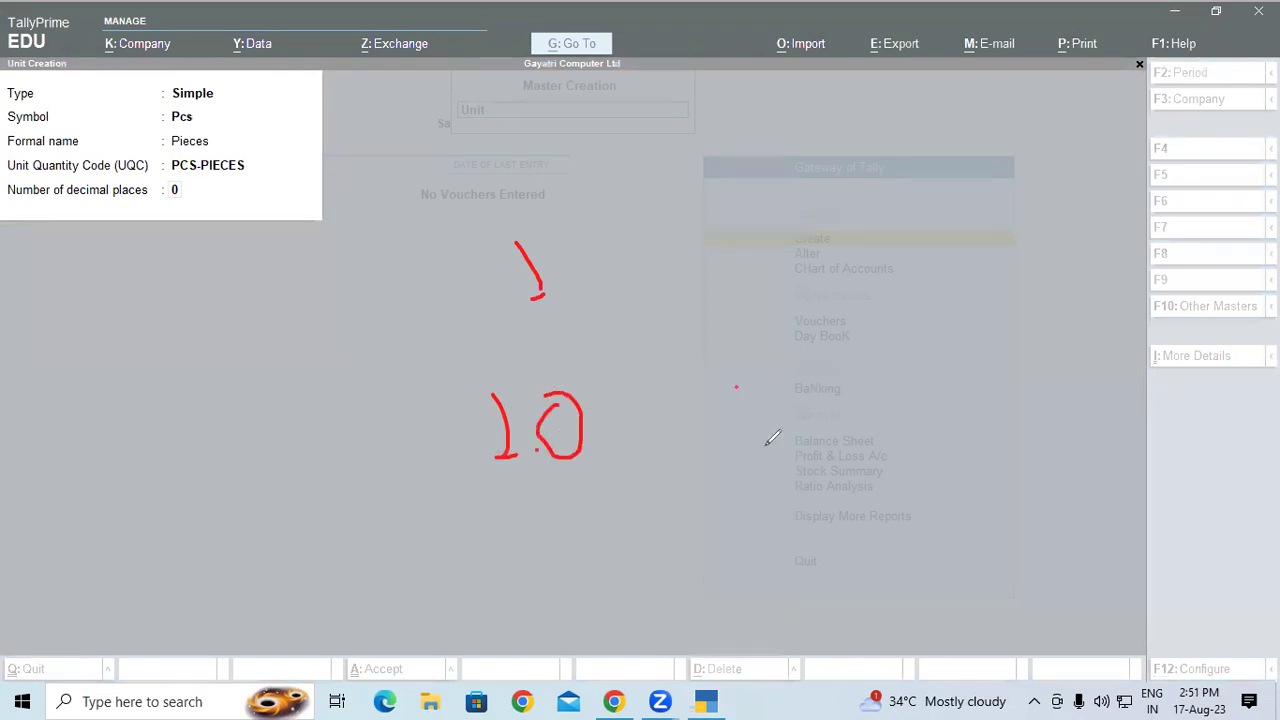
pyautogui.moveTo(795, 402)
pyautogui.mouseDown()
pyautogui.moveTo(808, 448)
pyautogui.moveTo(826, 392)
pyautogui.mouseUp()
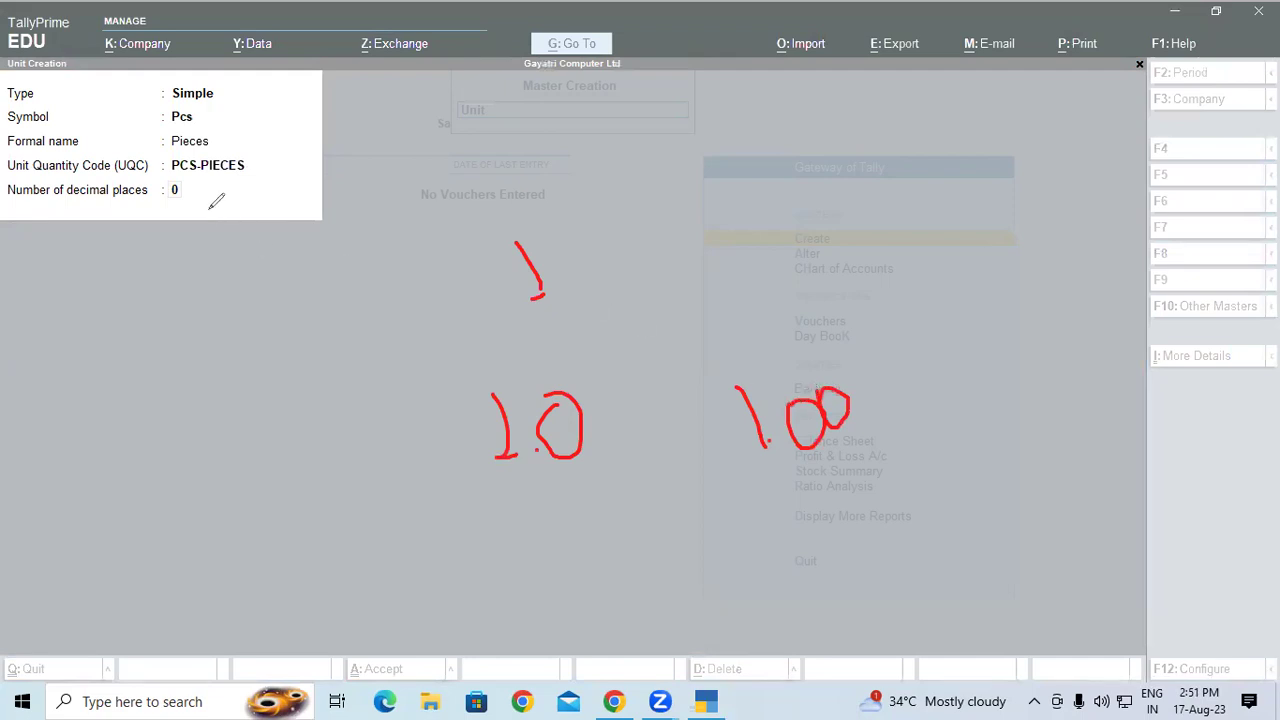
pyautogui.moveTo(71, 322); pyautogui.dragTo(80, 413)
pyautogui.click(98, 404)
pyautogui.moveTo(145, 372)
pyautogui.mouseDown()
pyautogui.moveTo(156, 402)
pyautogui.moveTo(150, 345)
pyautogui.mouseUp()
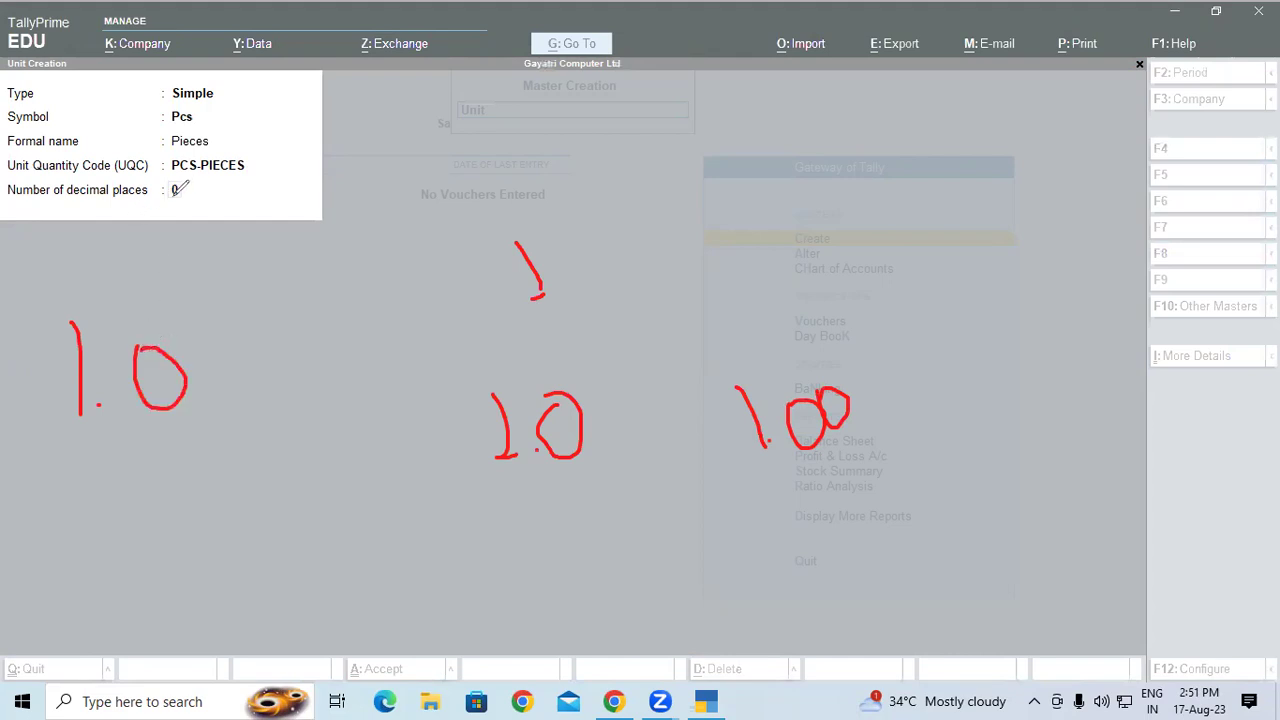
pyautogui.moveTo(113, 460); pyautogui.dragTo(126, 565)
pyautogui.click(146, 549)
pyautogui.moveTo(212, 478)
pyautogui.mouseDown()
pyautogui.moveTo(190, 525)
pyautogui.moveTo(216, 478)
pyautogui.moveTo(256, 524)
pyautogui.moveTo(240, 472)
pyautogui.mouseUp()
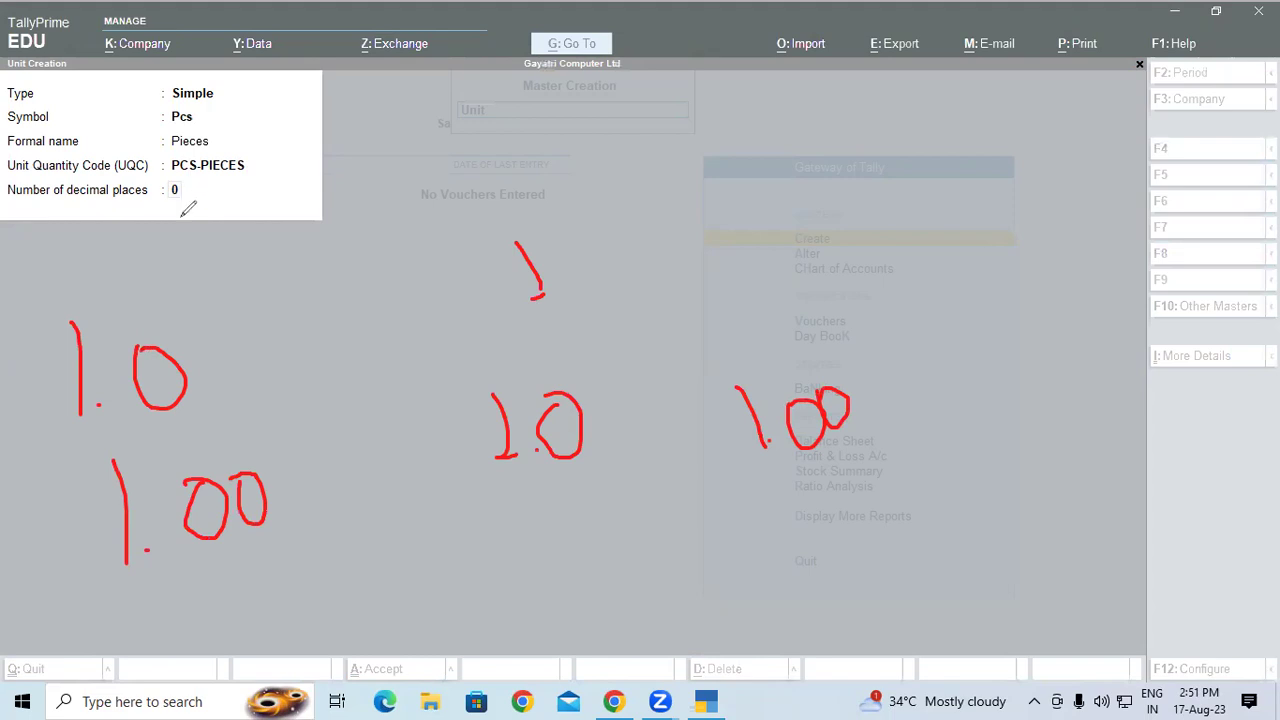
pyautogui.moveTo(273, 260)
pyautogui.mouseDown()
pyautogui.moveTo(278, 322)
pyautogui.moveTo(297, 318)
pyautogui.mouseUp()
pyautogui.click(301, 311)
pyautogui.moveTo(323, 272)
pyautogui.mouseDown()
pyautogui.moveTo(338, 302)
pyautogui.moveTo(328, 270)
pyautogui.mouseUp()
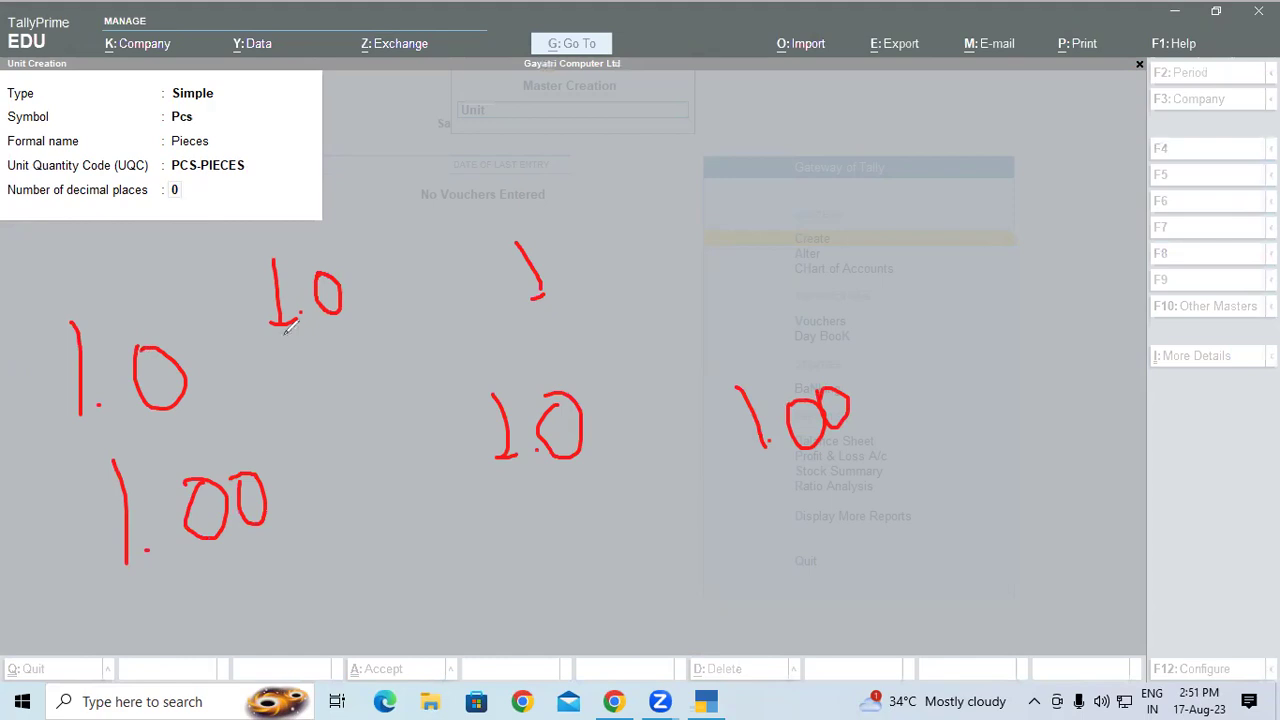
pyautogui.click(838, 165)
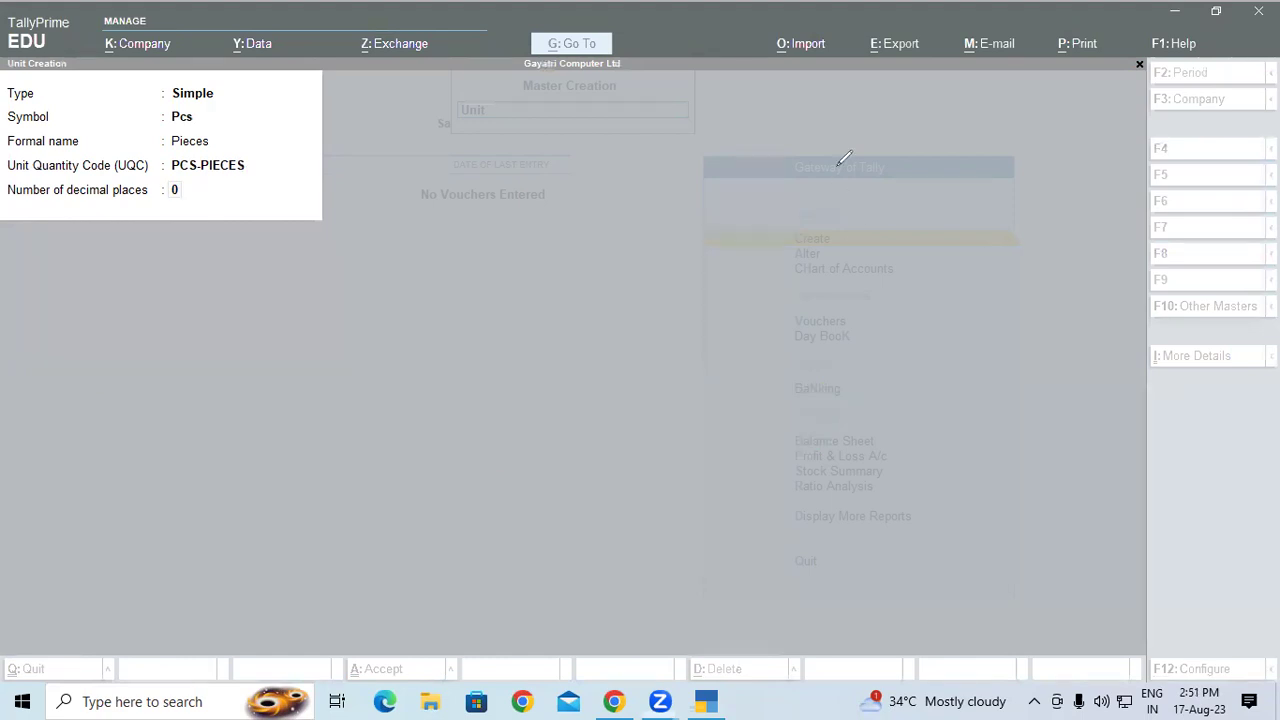
# Set the Pcs unit's number of decimal places to 1 and accept the unit
pyautogui.click(233, 192)
pyautogui.write('1')
pyautogui.press('Return')
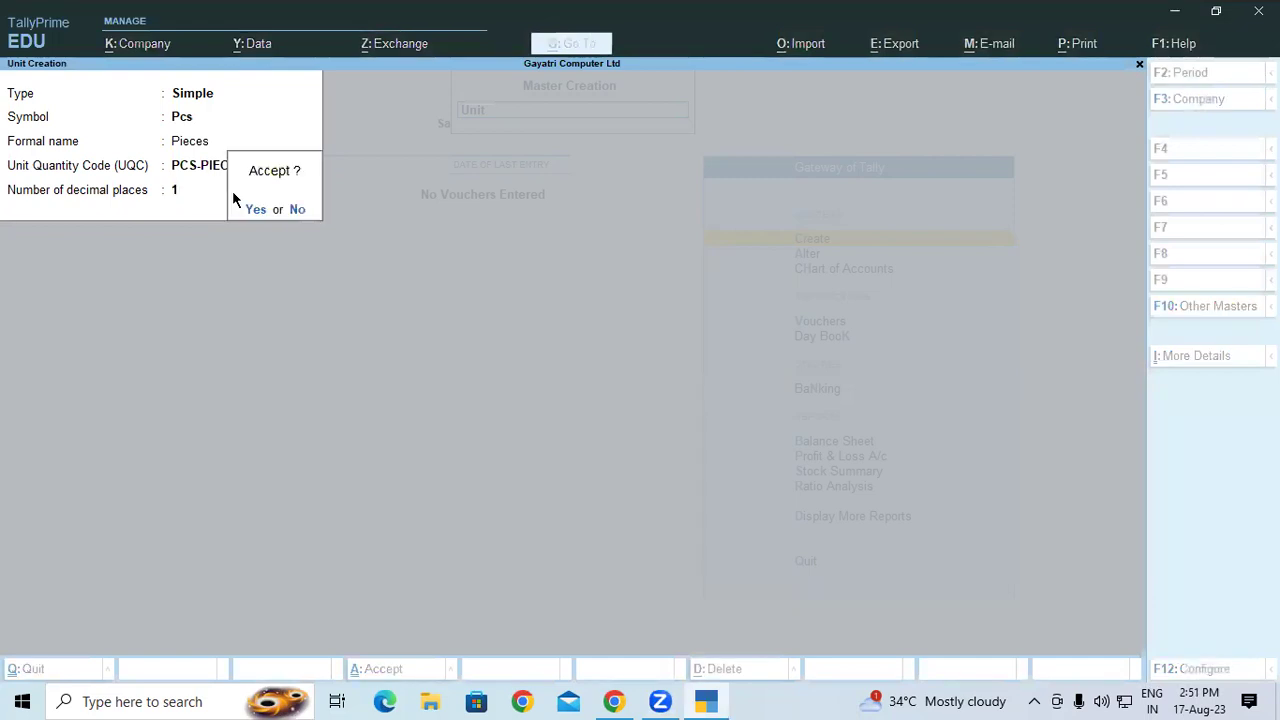
pyautogui.press('Return')
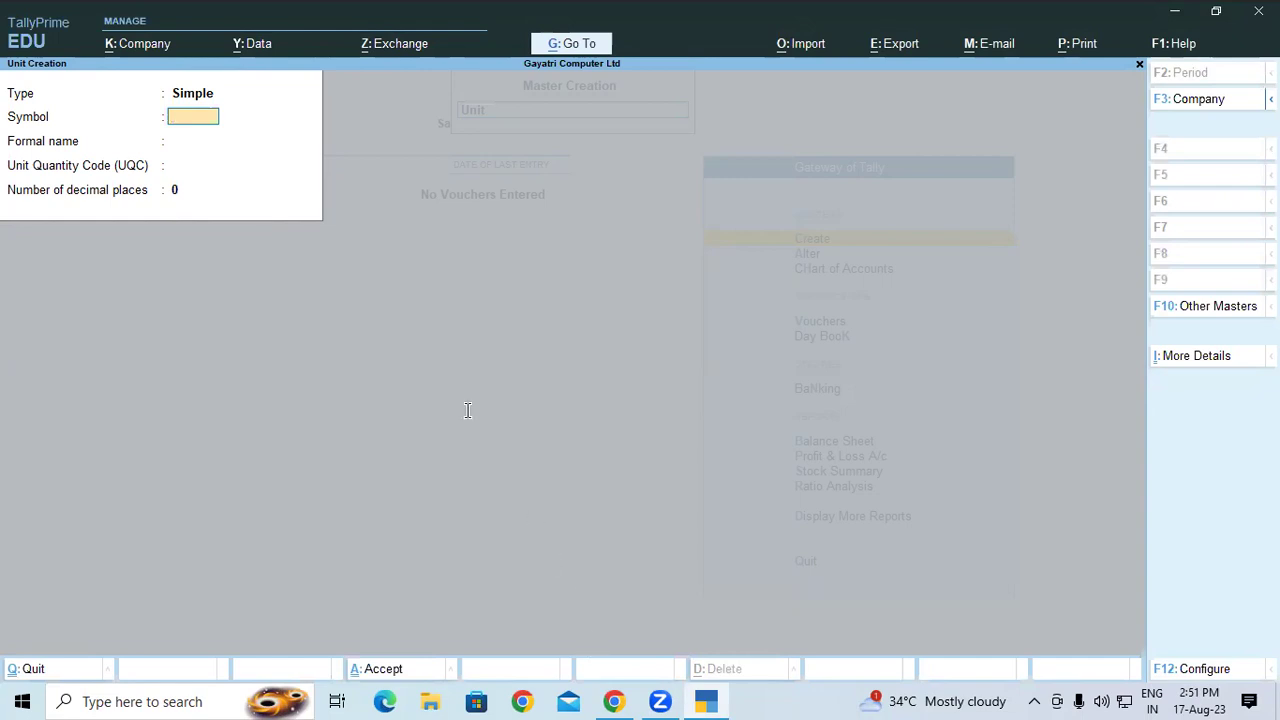
# Review the stock group, godown and simple unit of measure instructions on page 34 of the PDF
pyautogui.hotkey('alt', 'Tab')
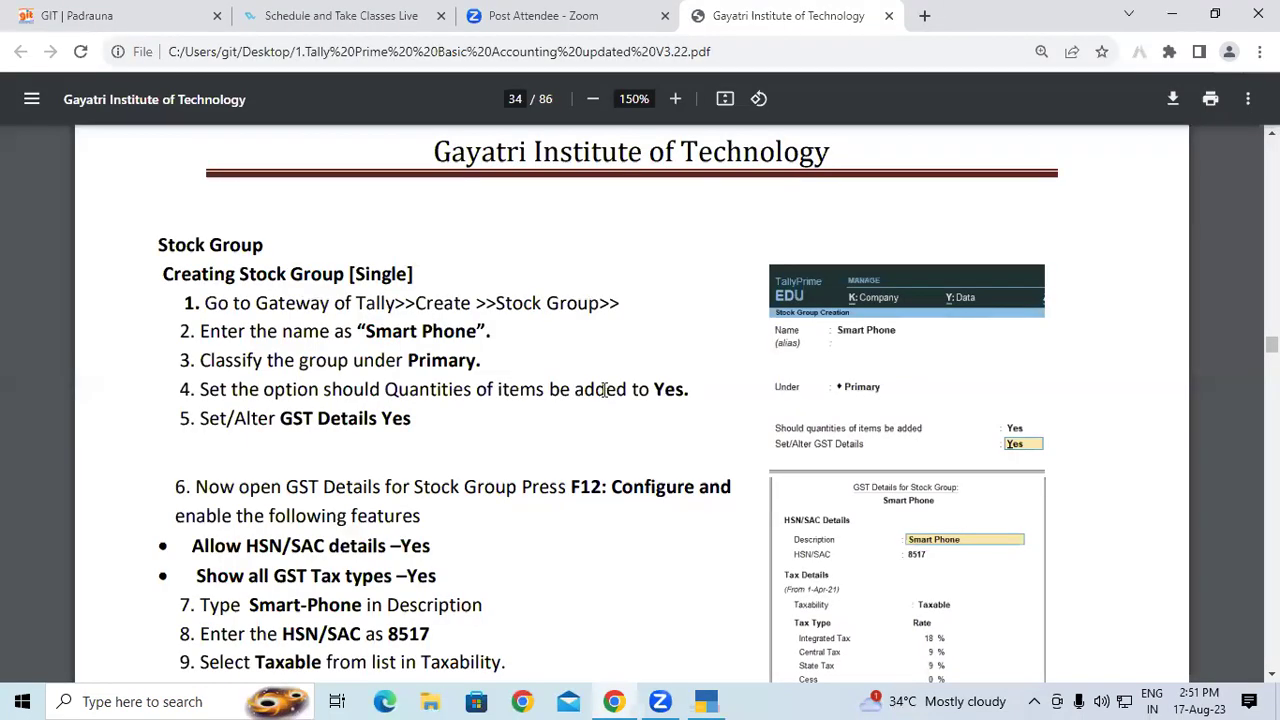
pyautogui.moveTo(366, 335); pyautogui.dragTo(484, 335)
pyautogui.scroll(-3, 477, 333)
pyautogui.scroll(-5, 477, 333)
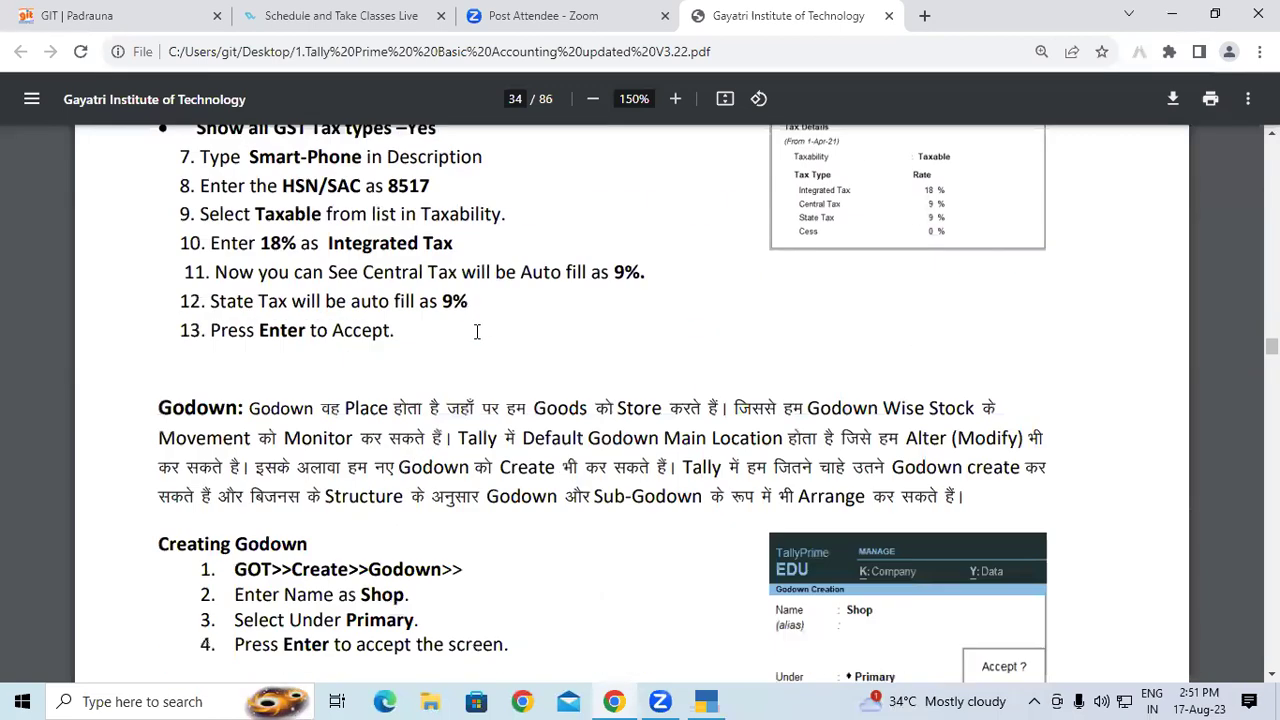
pyautogui.moveTo(158, 242); pyautogui.dragTo(436, 342)
pyautogui.scroll(-1, 436, 340)
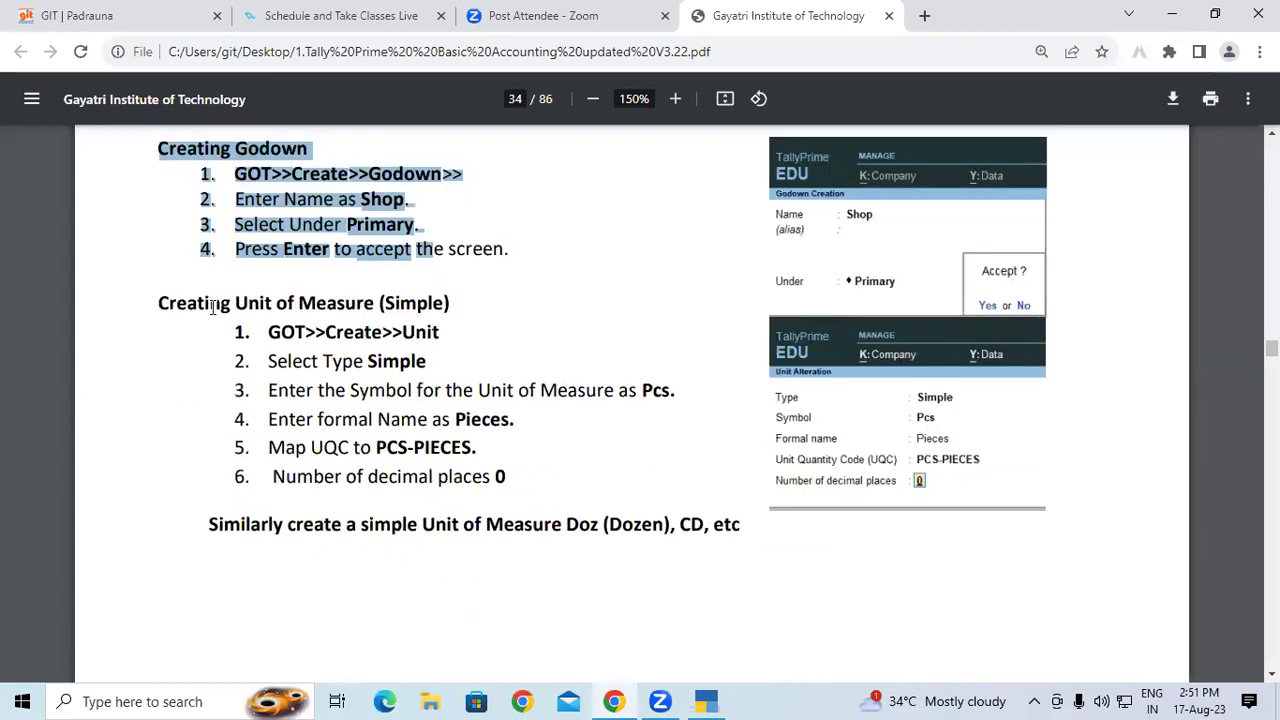
# Review the simple unit of measure instructions and the godown locations in the Lab Practices 03 closing stock table
pyautogui.moveTo(231, 303); pyautogui.dragTo(557, 465)
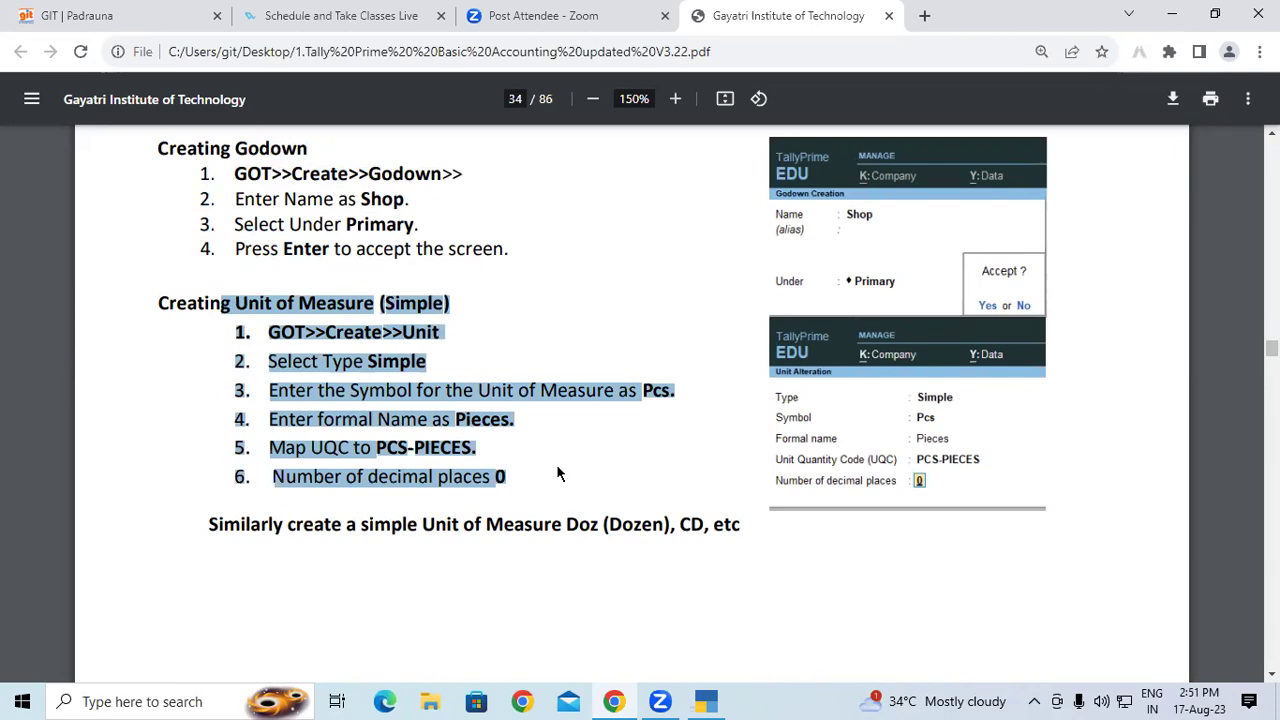
pyautogui.click(557, 472)
pyautogui.scroll(3, 613, 468)
pyautogui.scroll(12, 613, 468)
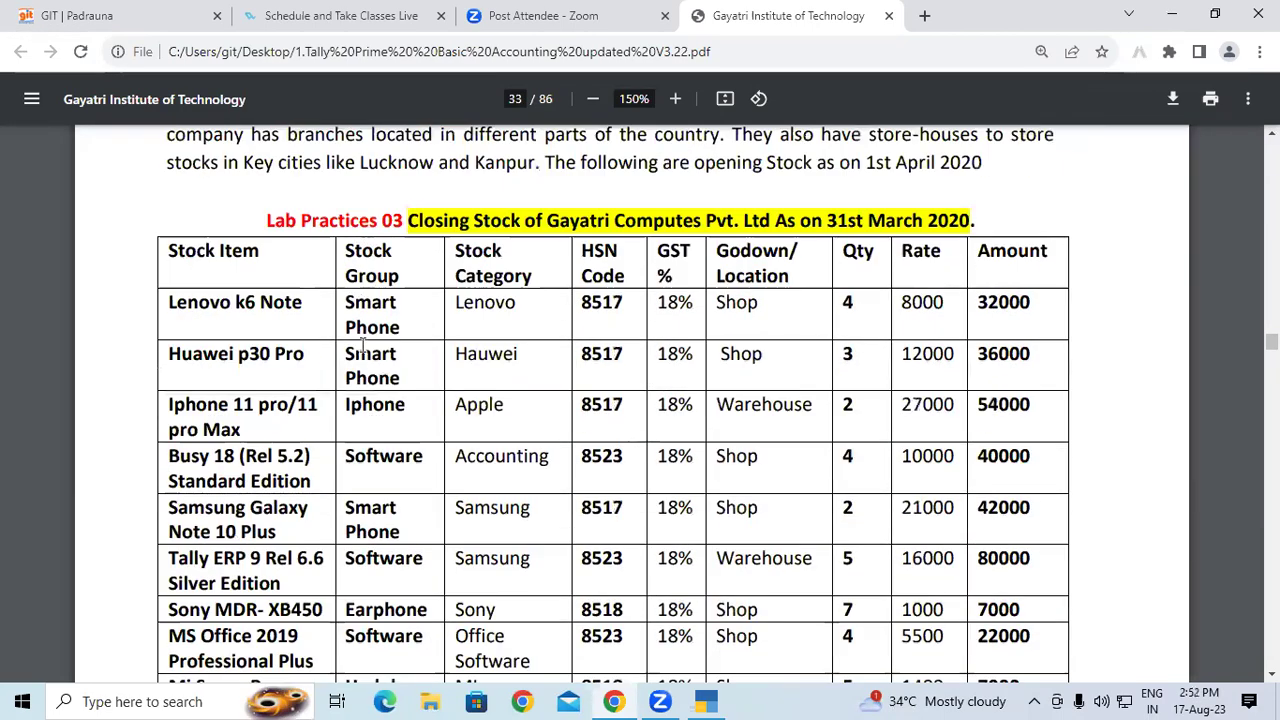
pyautogui.scroll(-1, 362, 347)
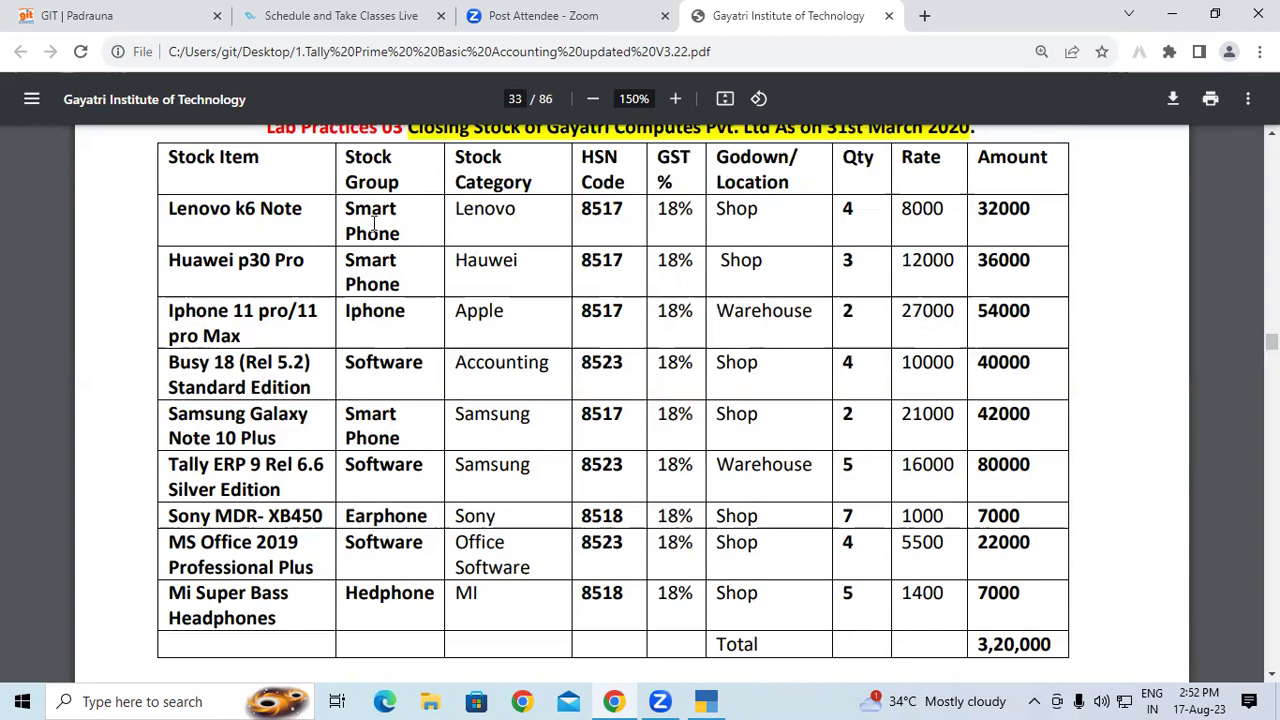
pyautogui.doubleClick(730, 210)
pyautogui.moveTo(719, 311); pyautogui.dragTo(813, 314)
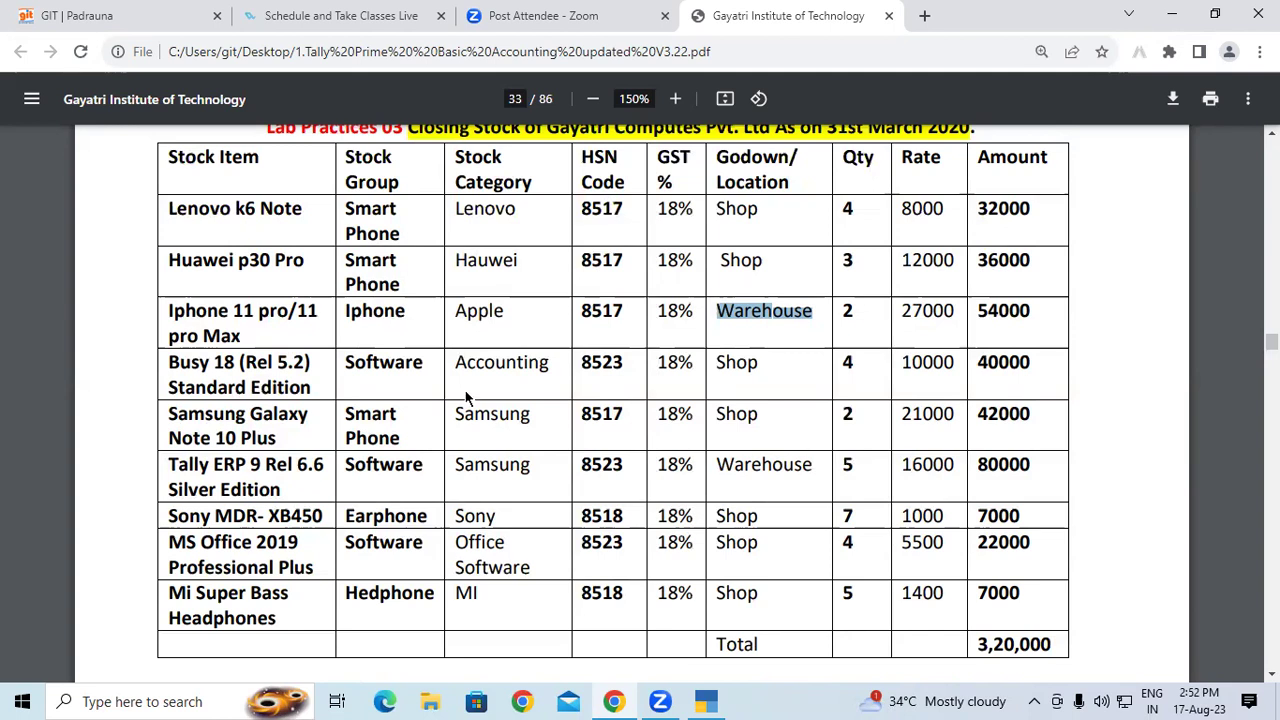
# Switch to TallyPrime and check the existing units and godowns under master alteration
pyautogui.hotkey('alt', 'Tab')
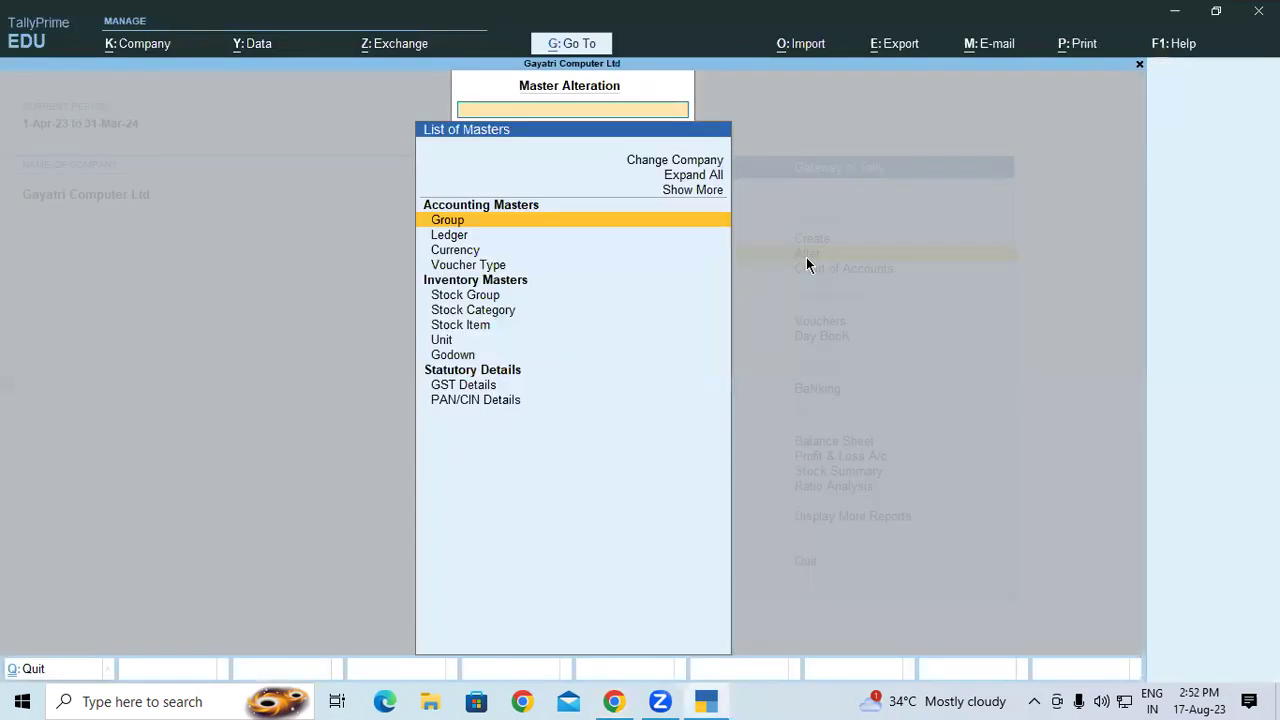
pyautogui.click(446, 341)
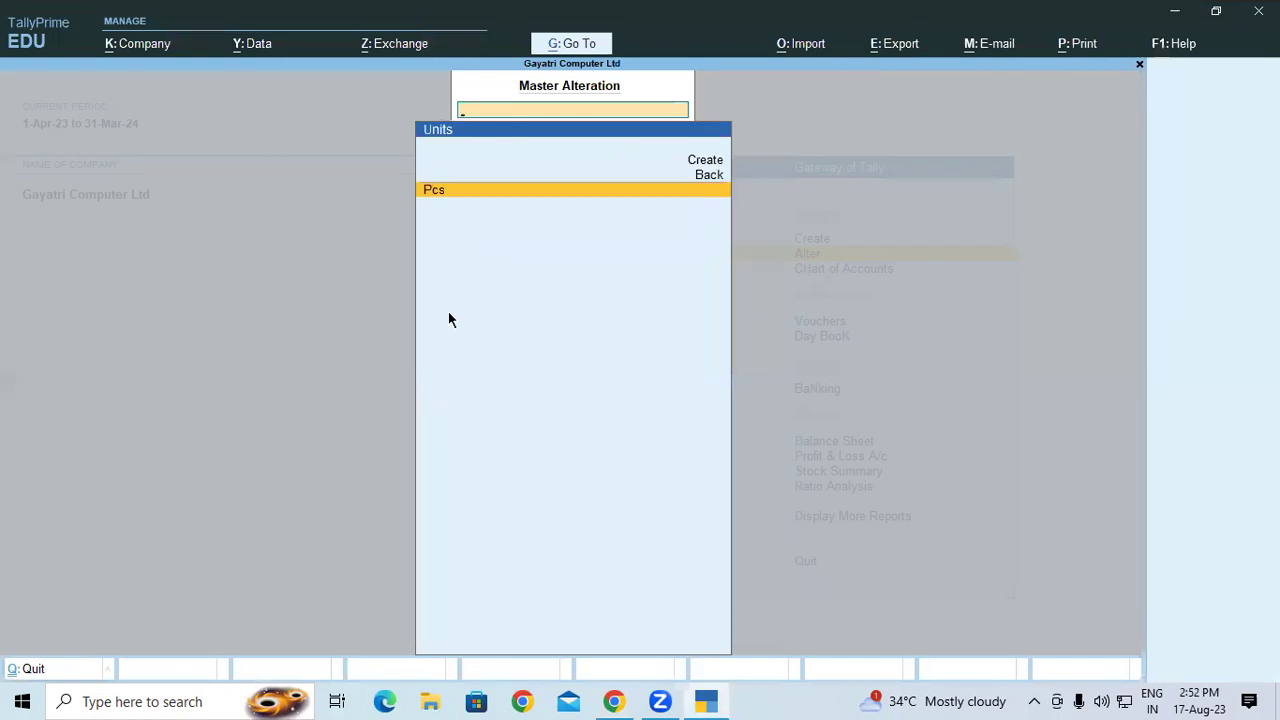
pyautogui.press('Escape')
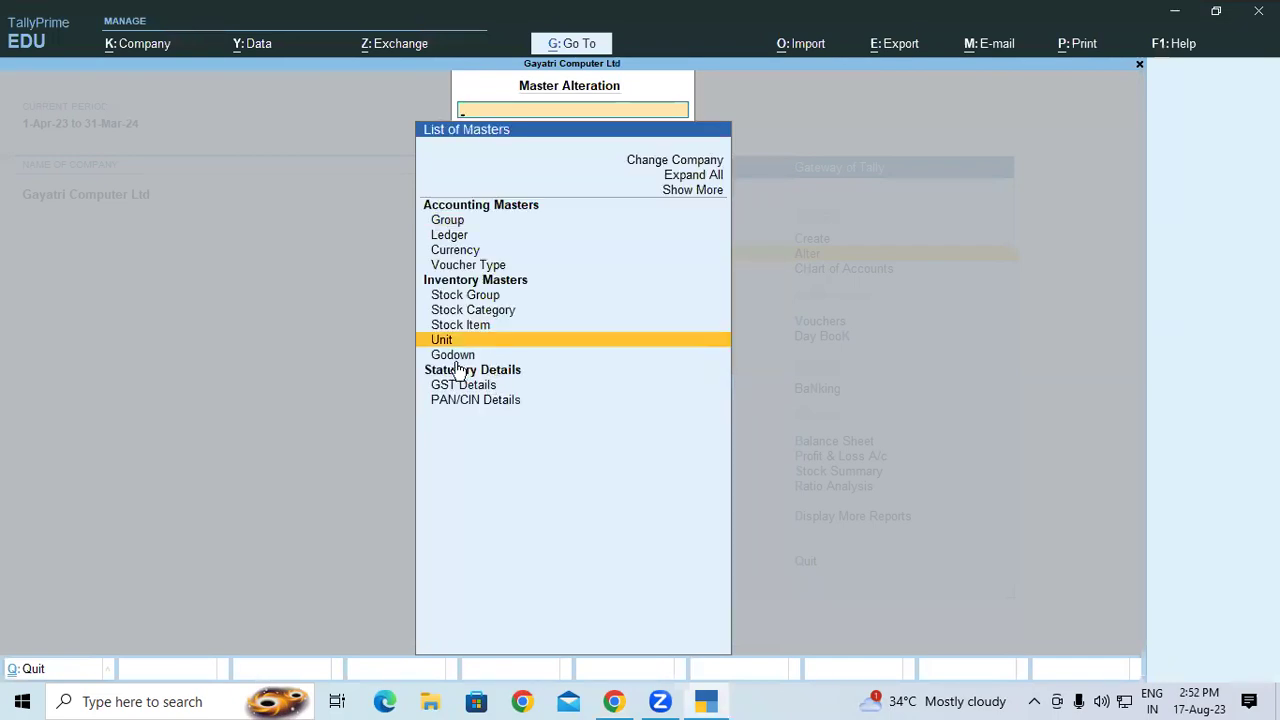
pyautogui.click(451, 356)
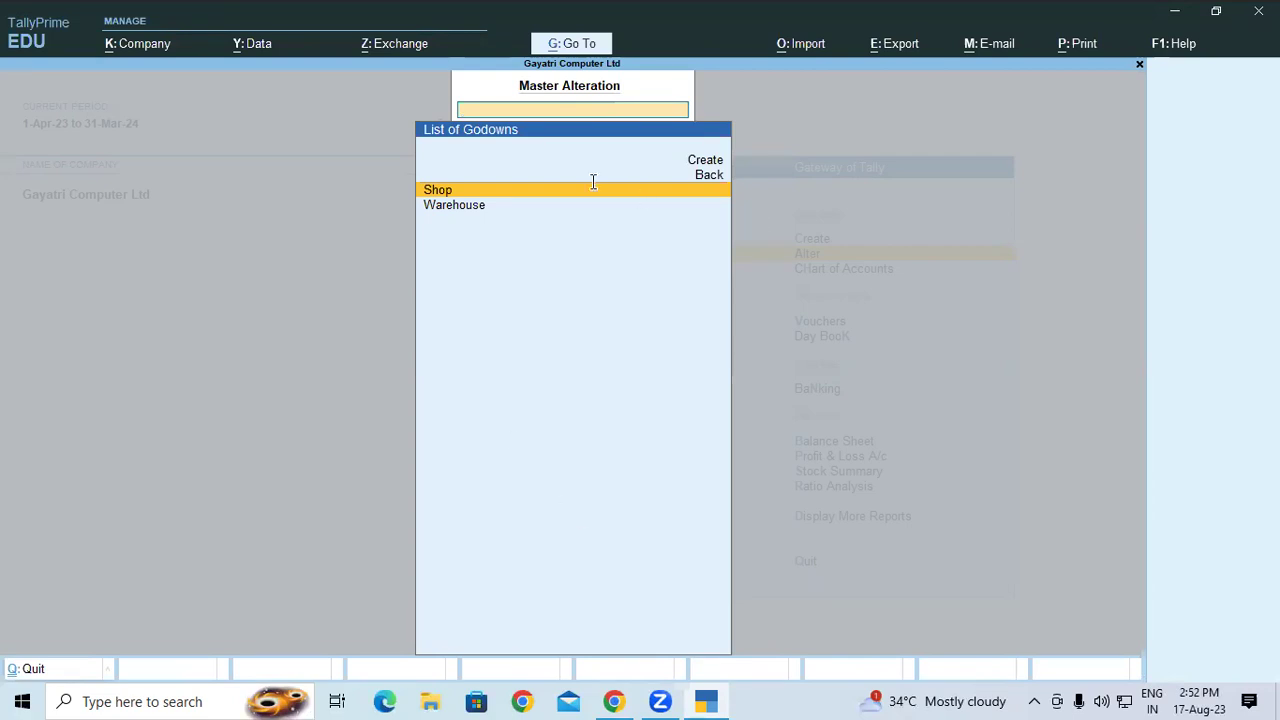
# Switch to the PDF in Chrome and examine the stock group and stock category columns of the closing stock table
pyautogui.hotkey('alt', 'Tab')
pyautogui.moveTo(380, 164); pyautogui.dragTo(403, 461)
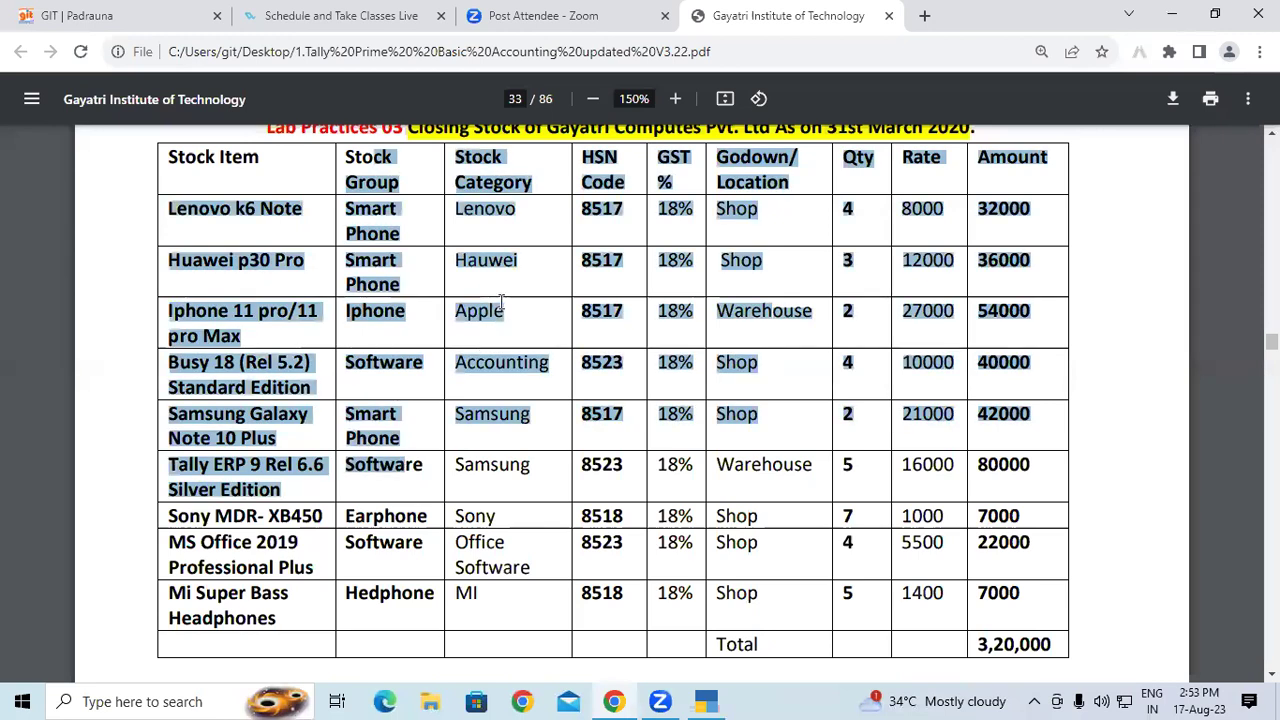
pyautogui.click(491, 212)
pyautogui.moveTo(470, 150); pyautogui.dragTo(528, 358)
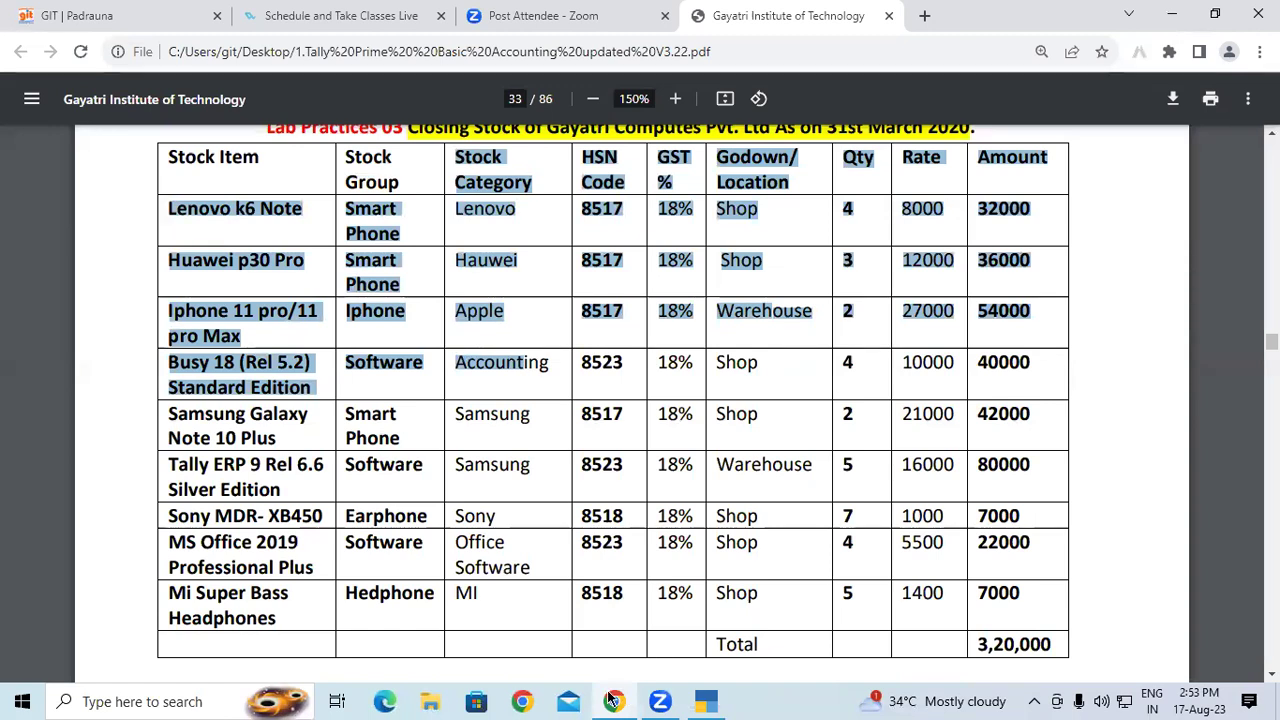
# Read the instructions for creating a single stock category named Lenovo on page 35 of the PDF
pyautogui.scroll(-10, 515, 470)
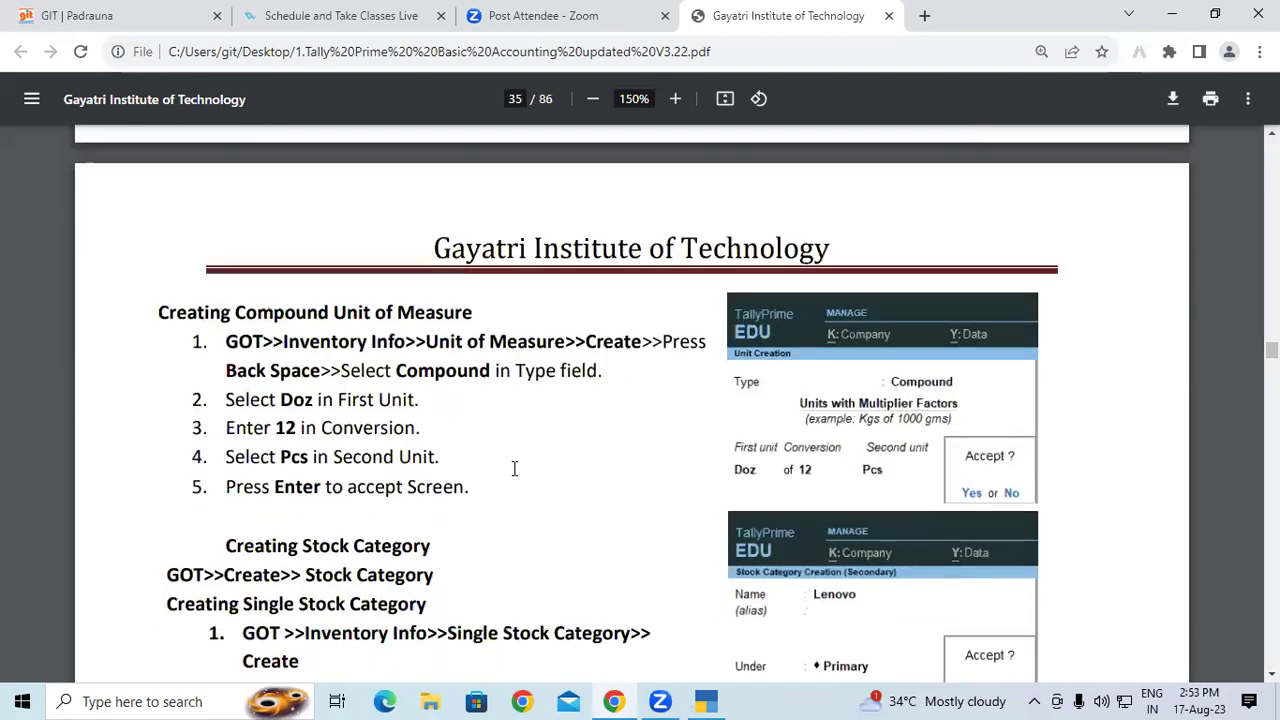
pyautogui.scroll(-5, 515, 470)
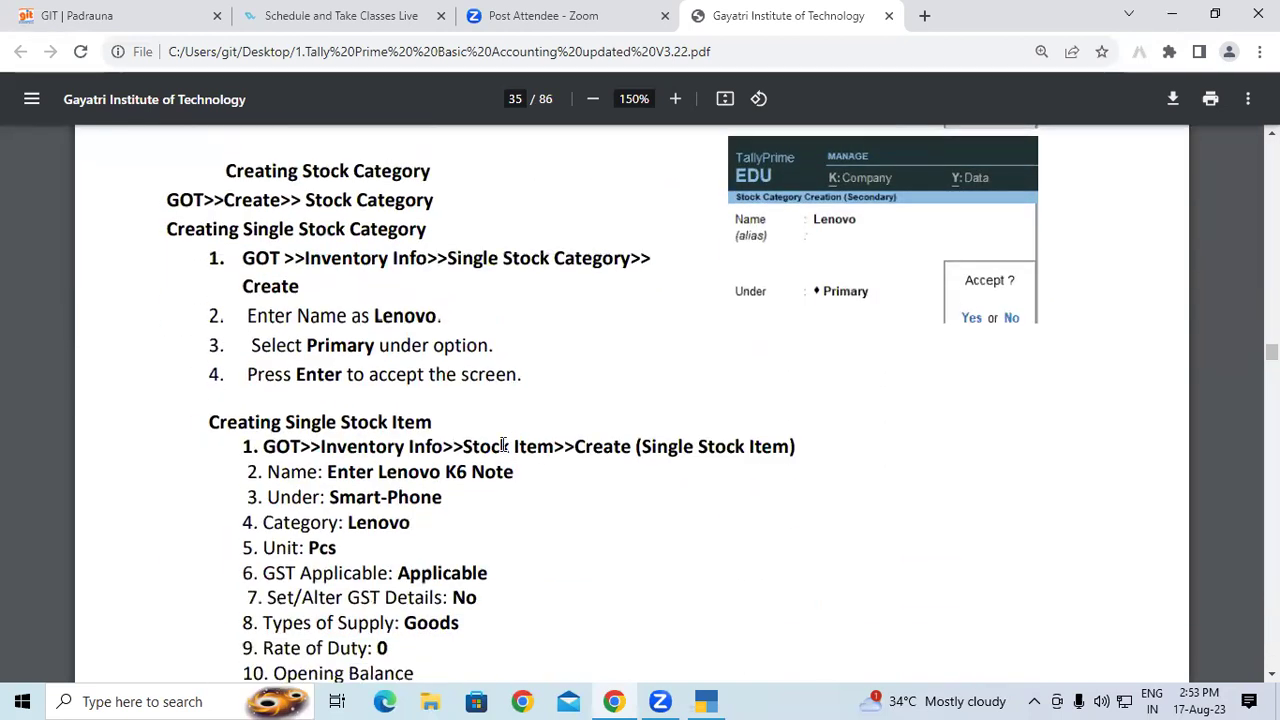
pyautogui.doubleClick(204, 201)
pyautogui.click(227, 202)
pyautogui.moveTo(167, 229); pyautogui.dragTo(240, 233)
pyautogui.doubleClick(262, 258)
pyautogui.moveTo(320, 258); pyautogui.dragTo(500, 259)
pyautogui.moveTo(512, 259); pyautogui.dragTo(612, 260)
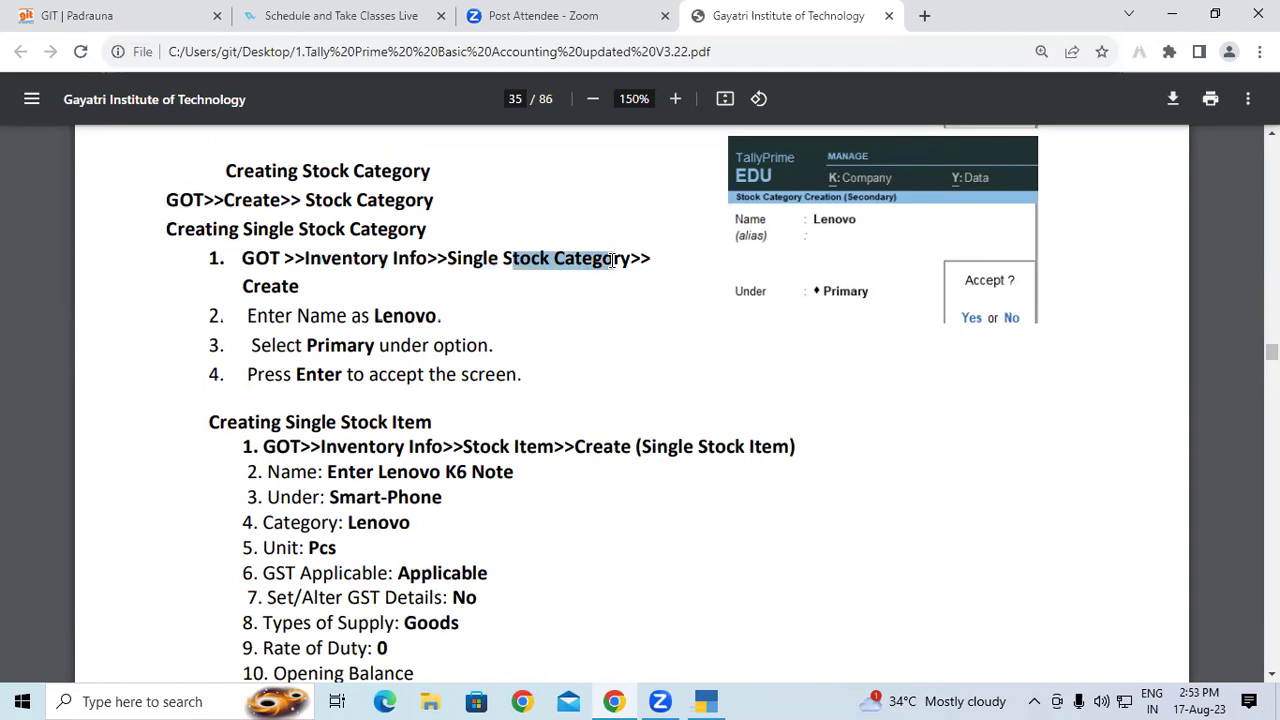
pyautogui.click(398, 317)
pyautogui.doubleClick(398, 317)
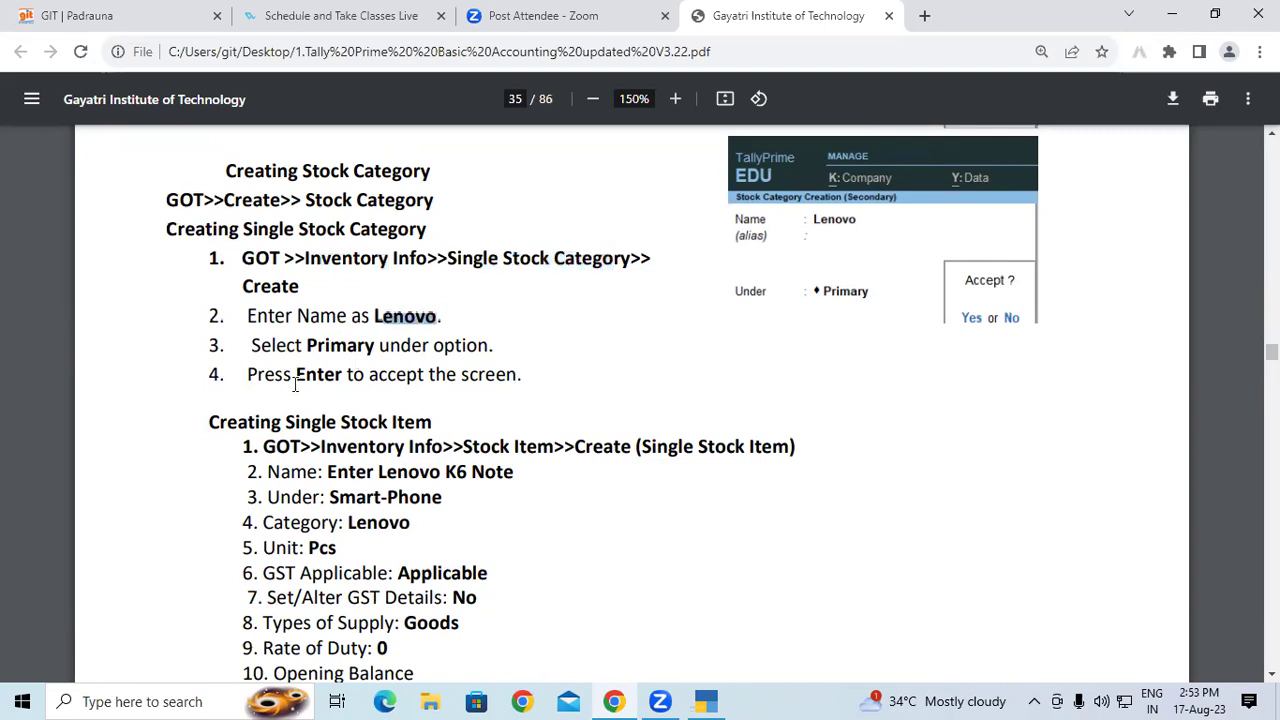
pyautogui.moveTo(248, 375); pyautogui.dragTo(458, 366)
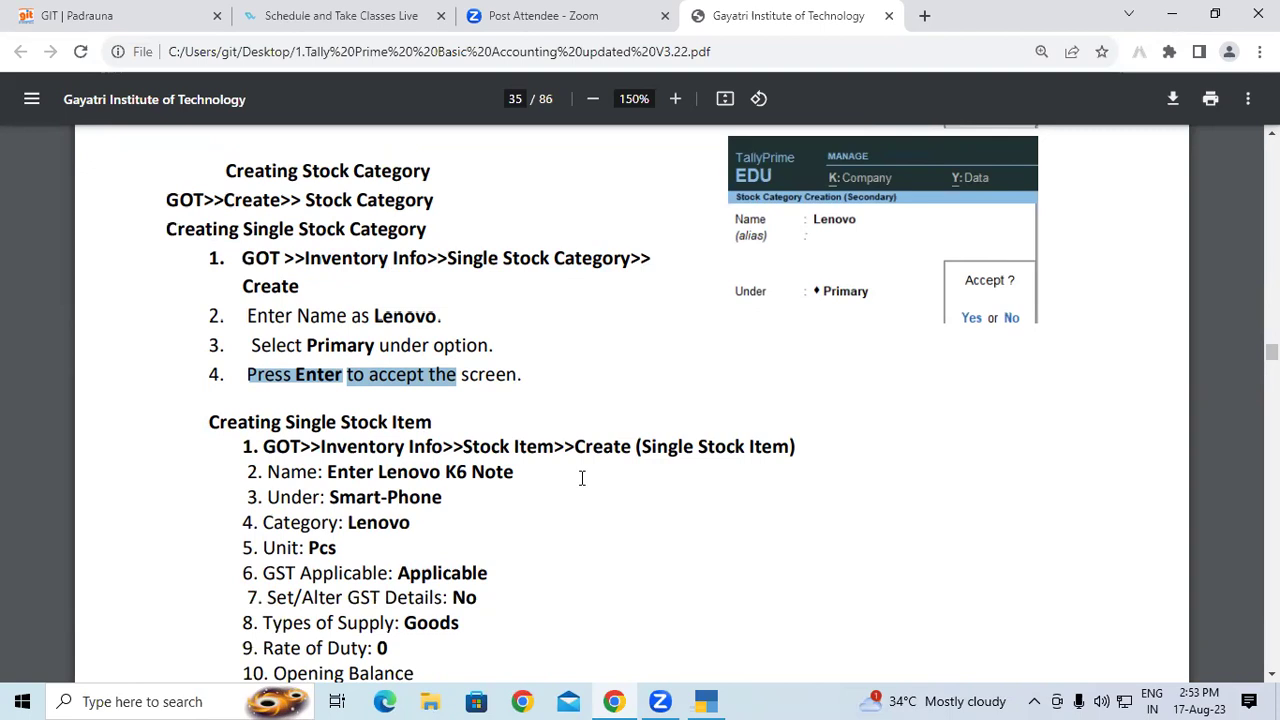
# Take the Lenovo k6 Note's category from the closing stock table and create stock category Lenovo under Primary in TallyPrime
pyautogui.scroll(20, 543, 456)
pyautogui.moveTo(517, 396); pyautogui.dragTo(455, 396)
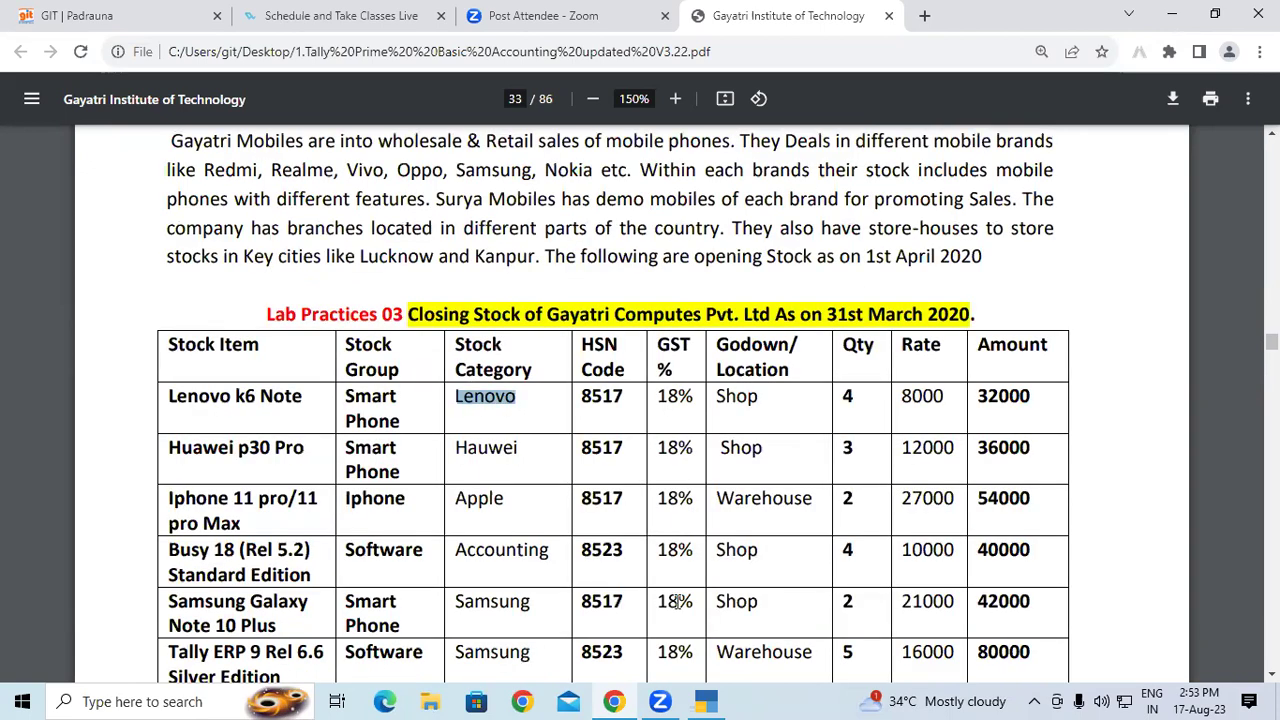
pyautogui.click(715, 697)
pyautogui.press('Escape')
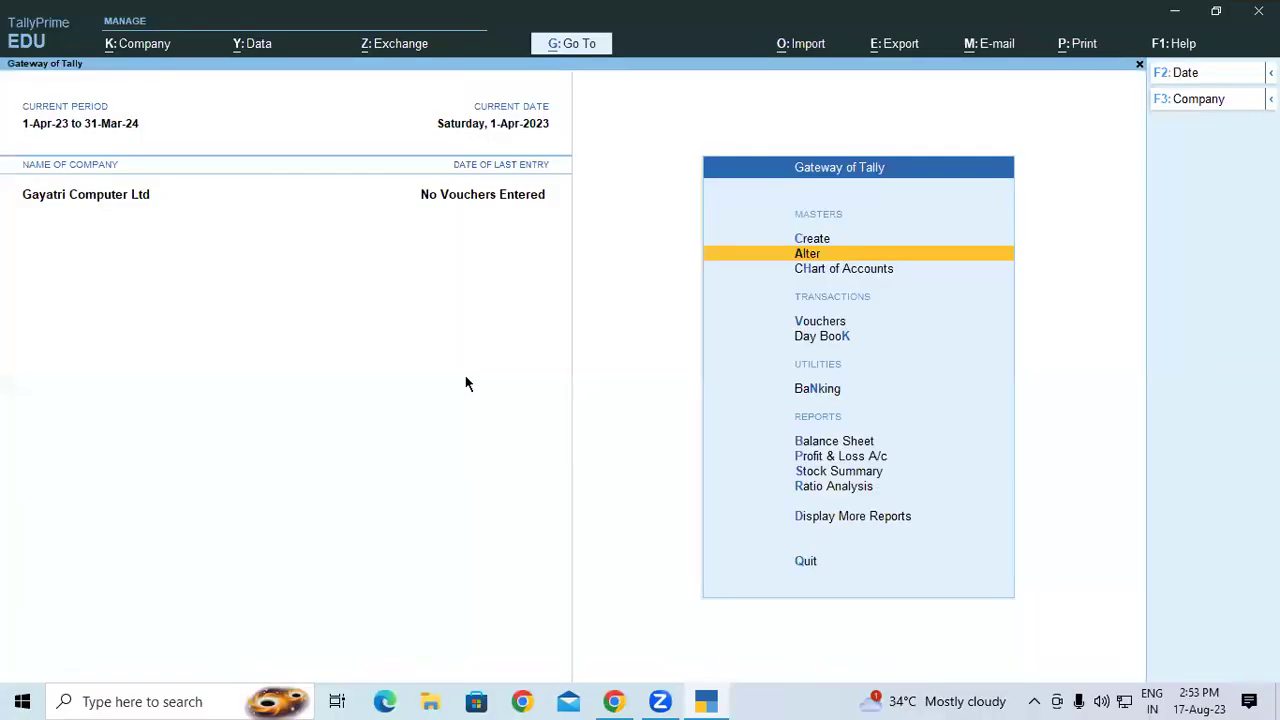
pyautogui.click(811, 240)
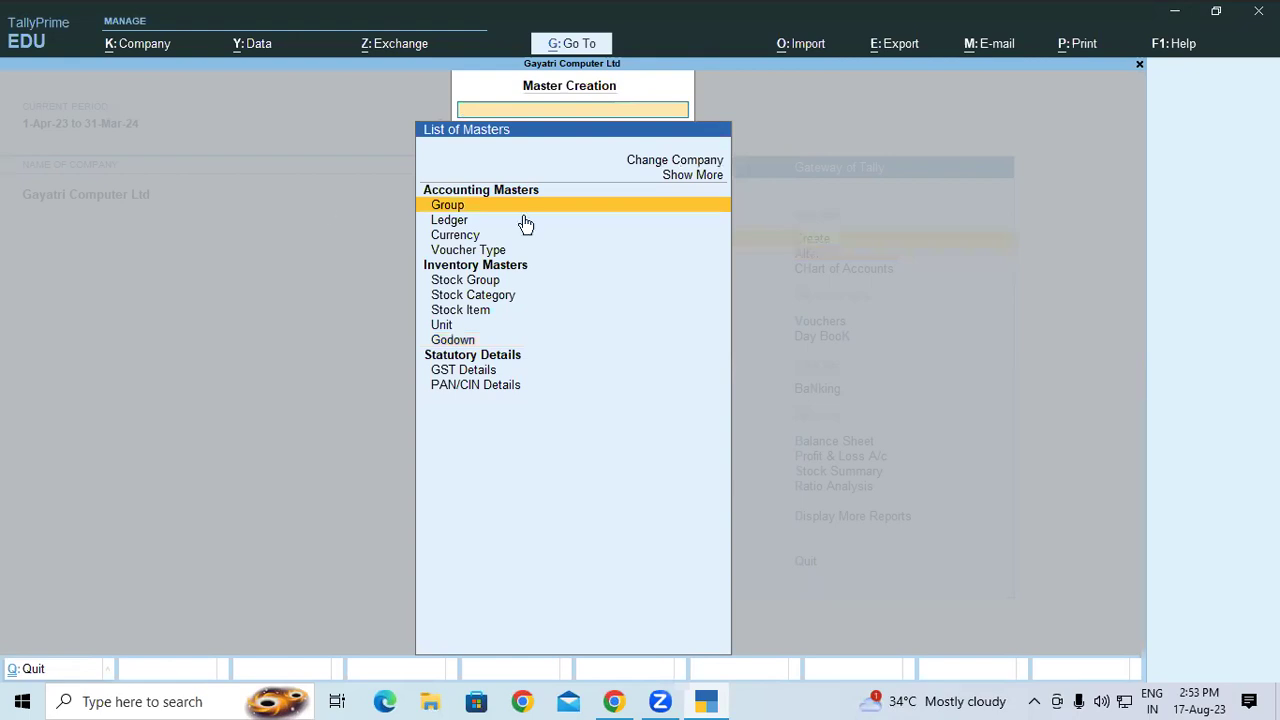
pyautogui.click(478, 296)
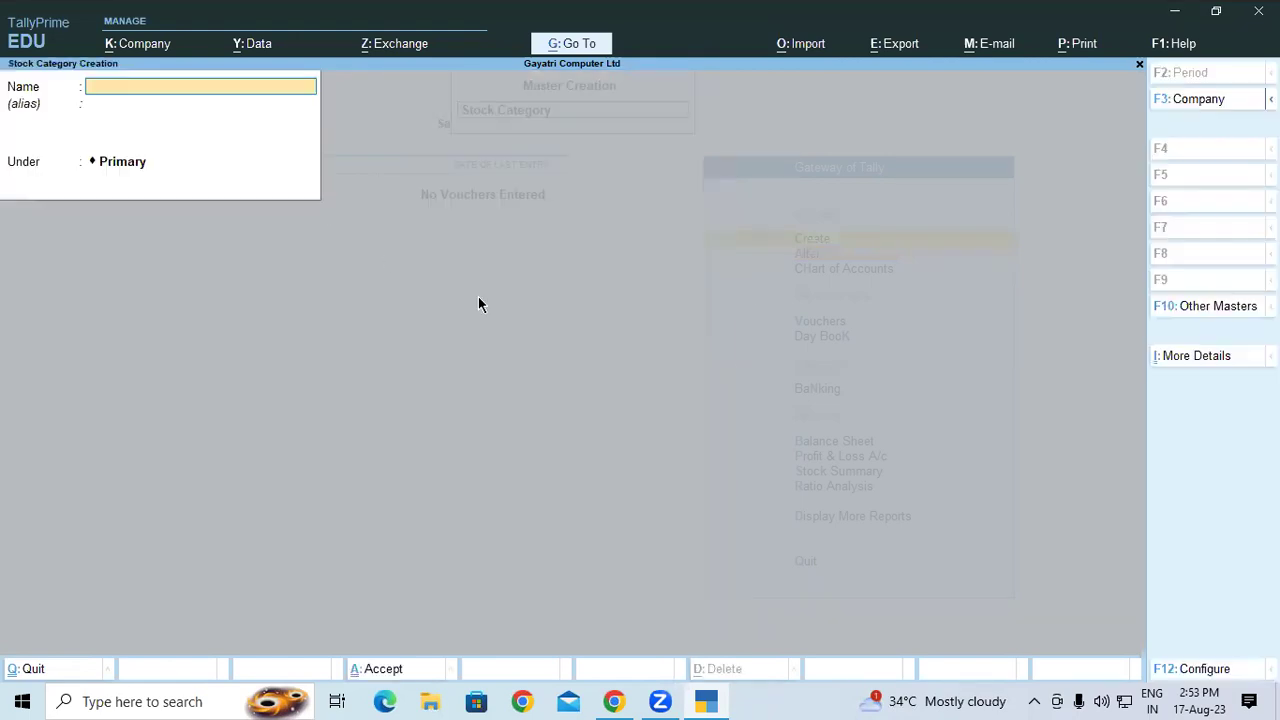
pyautogui.write('Lenovo')
pyautogui.press('Return')
pyautogui.press('Return')
pyautogui.press('Return')
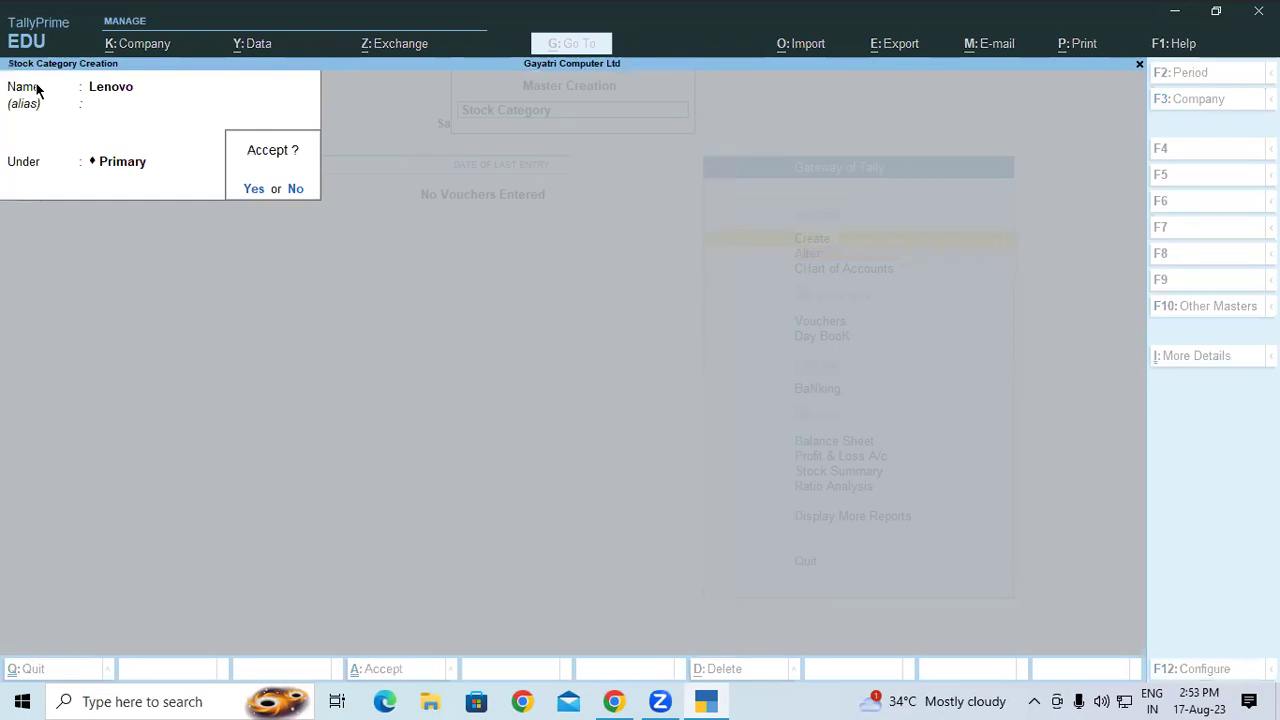
pyautogui.press('Return')
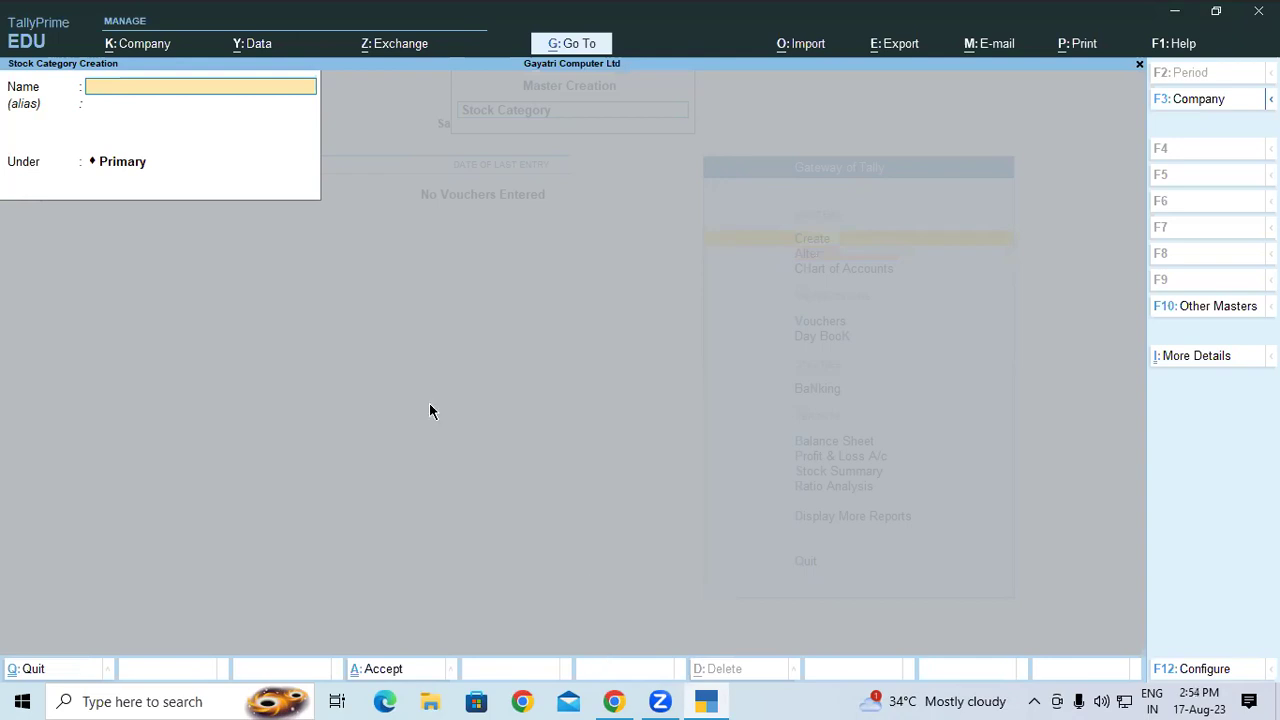
# Switch to the PDF in Chrome and examine the closing stock table's stock groups and the Shop and Warehouse godown locations
pyautogui.hotkey('alt', 'Tab')
pyautogui.moveTo(510, 328); pyautogui.dragTo(536, 364)
pyautogui.click(536, 364)
pyautogui.moveTo(741, 250); pyautogui.dragTo(762, 424)
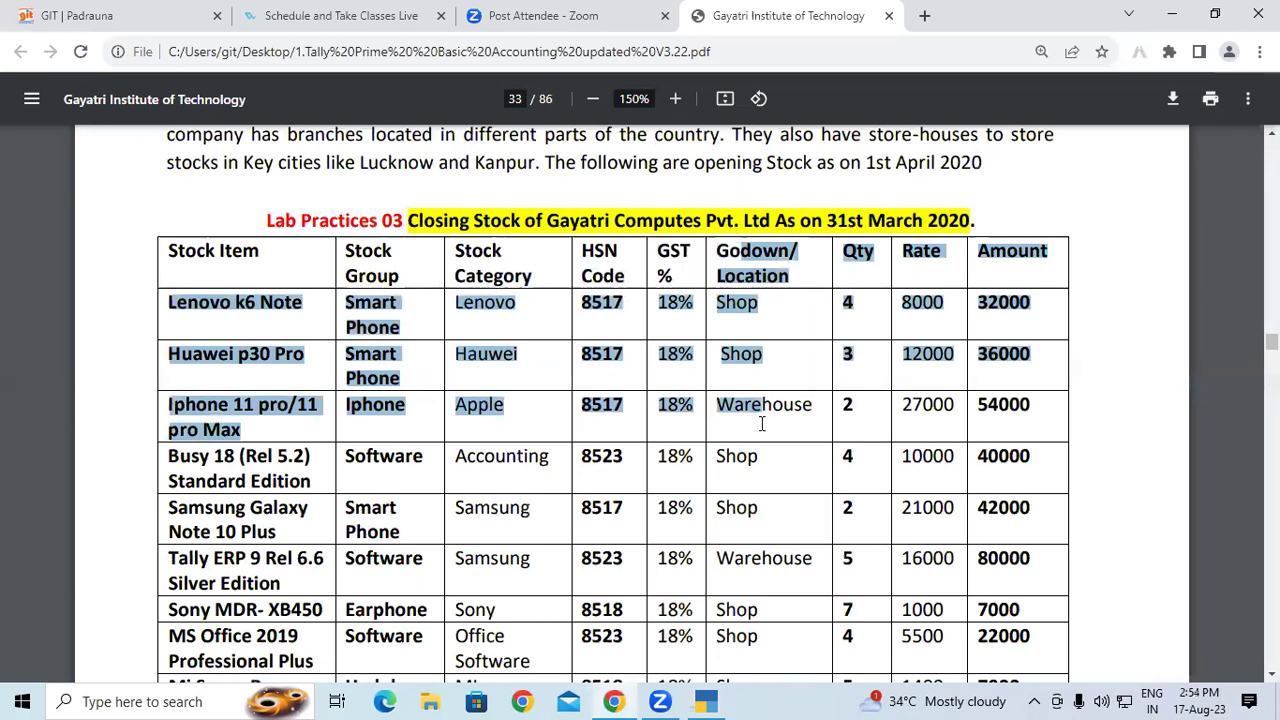
pyautogui.click(767, 367)
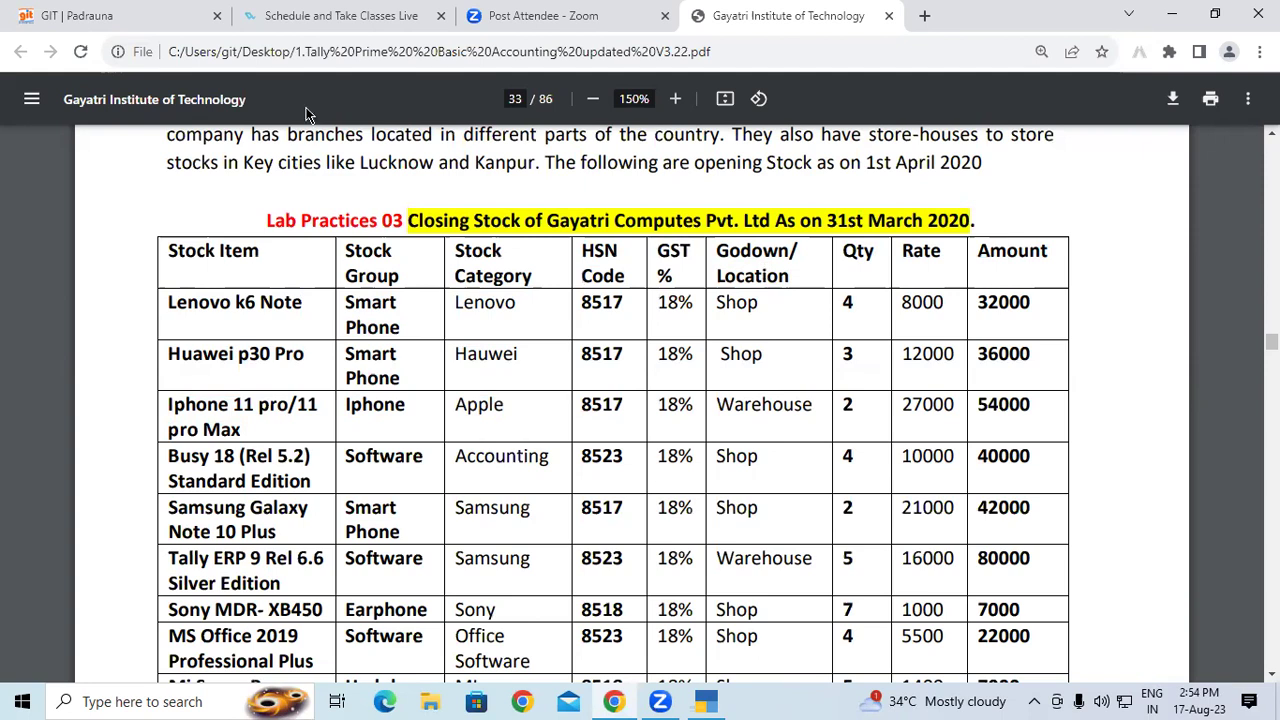
pyautogui.moveTo(375, 322); pyautogui.dragTo(379, 652)
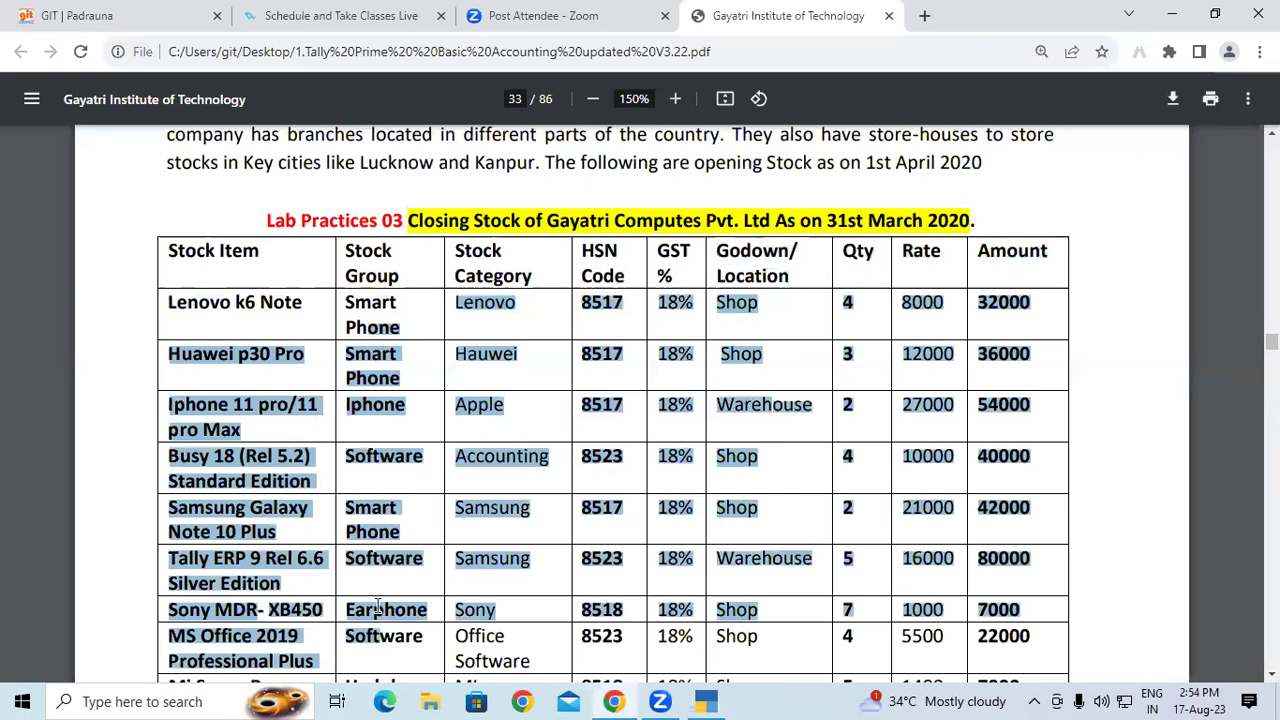
pyautogui.click(378, 607)
pyautogui.moveTo(379, 287); pyautogui.dragTo(464, 338)
pyautogui.click(464, 341)
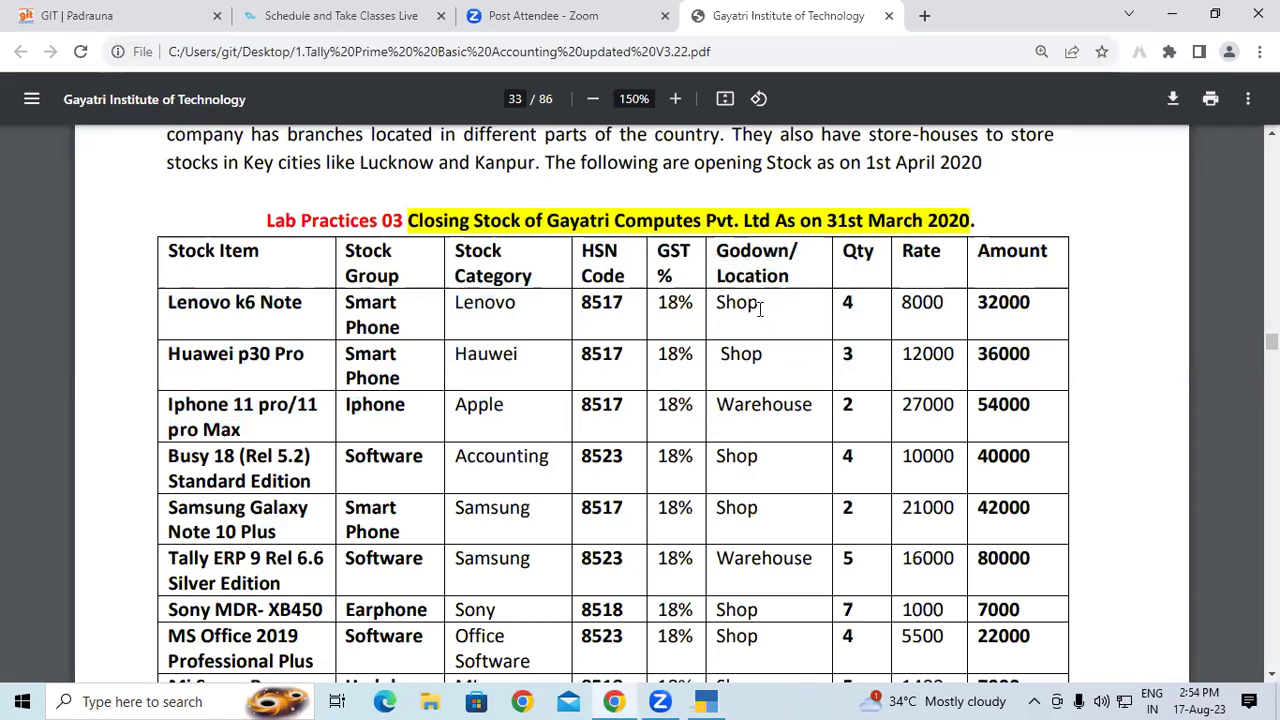
pyautogui.doubleClick(730, 308)
pyautogui.moveTo(724, 407); pyautogui.dragTo(803, 405)
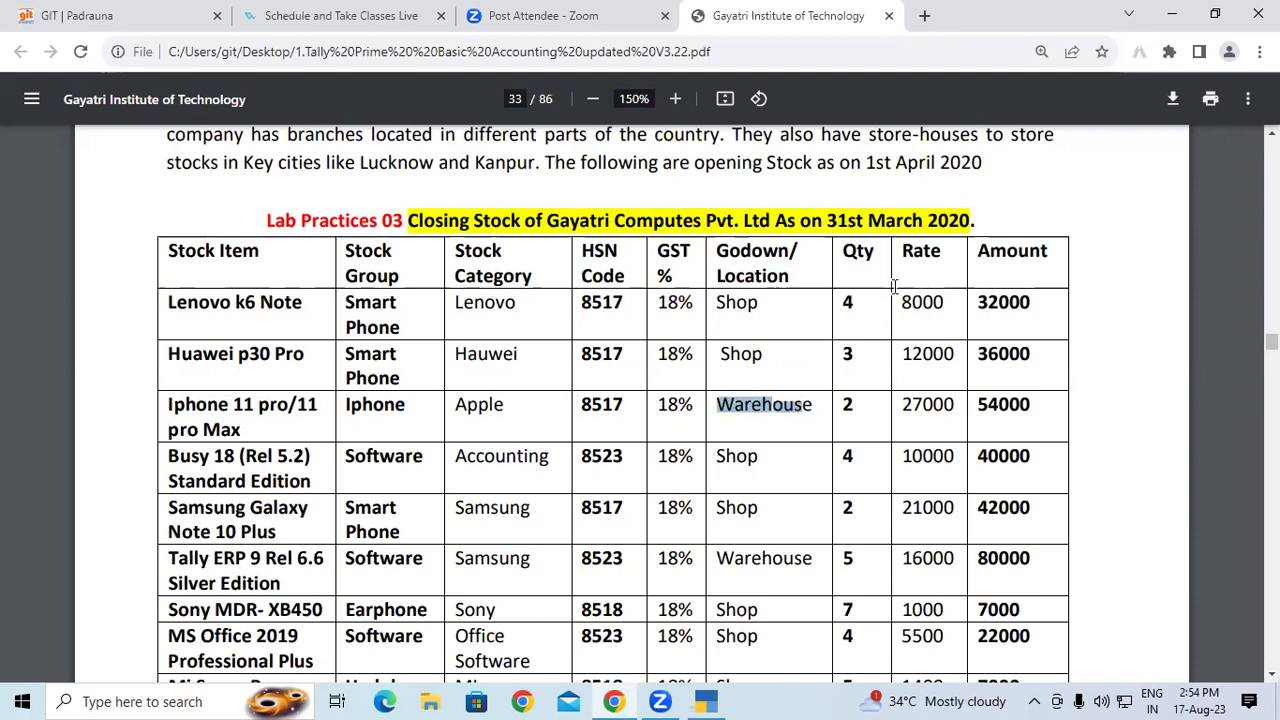
# Examine the Lenovo k6 Note row's quantity, rate and amount, along with the stock group, category and godown columns
pyautogui.moveTo(846, 256); pyautogui.dragTo(890, 256)
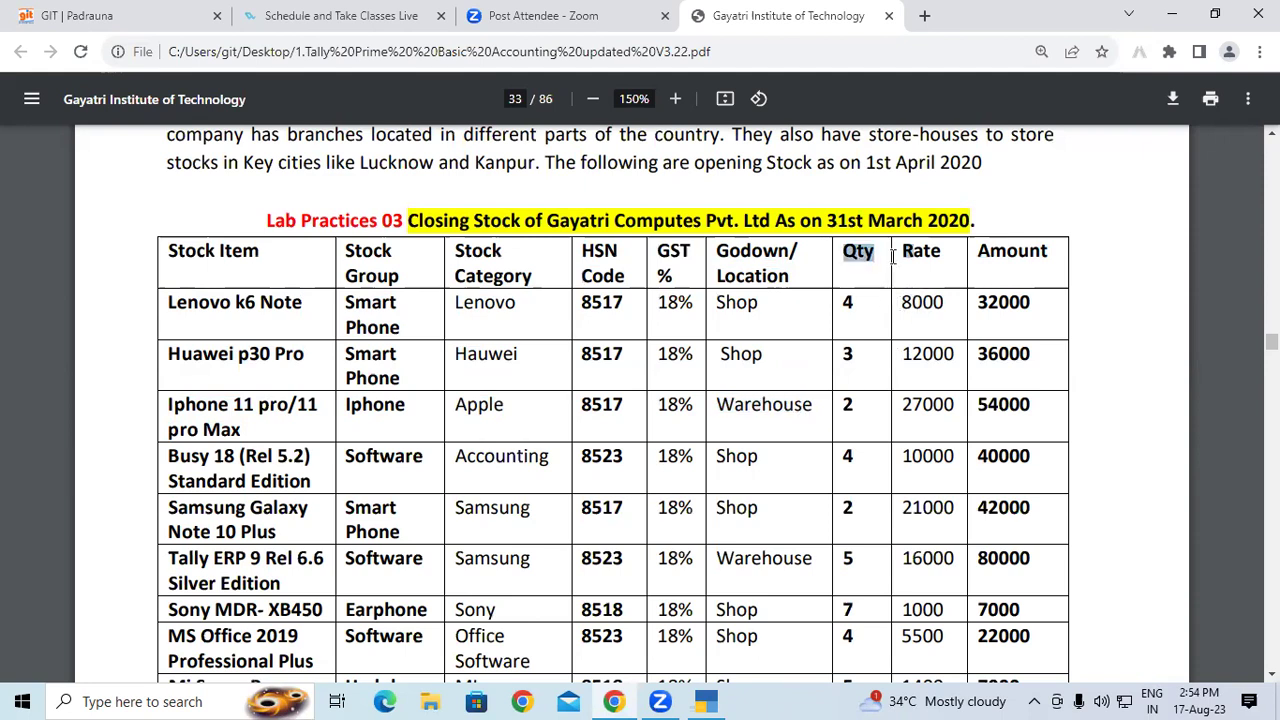
pyautogui.click(894, 257)
pyautogui.moveTo(172, 256); pyautogui.dragTo(240, 340)
pyautogui.click(239, 339)
pyautogui.moveTo(843, 304); pyautogui.dragTo(1039, 313)
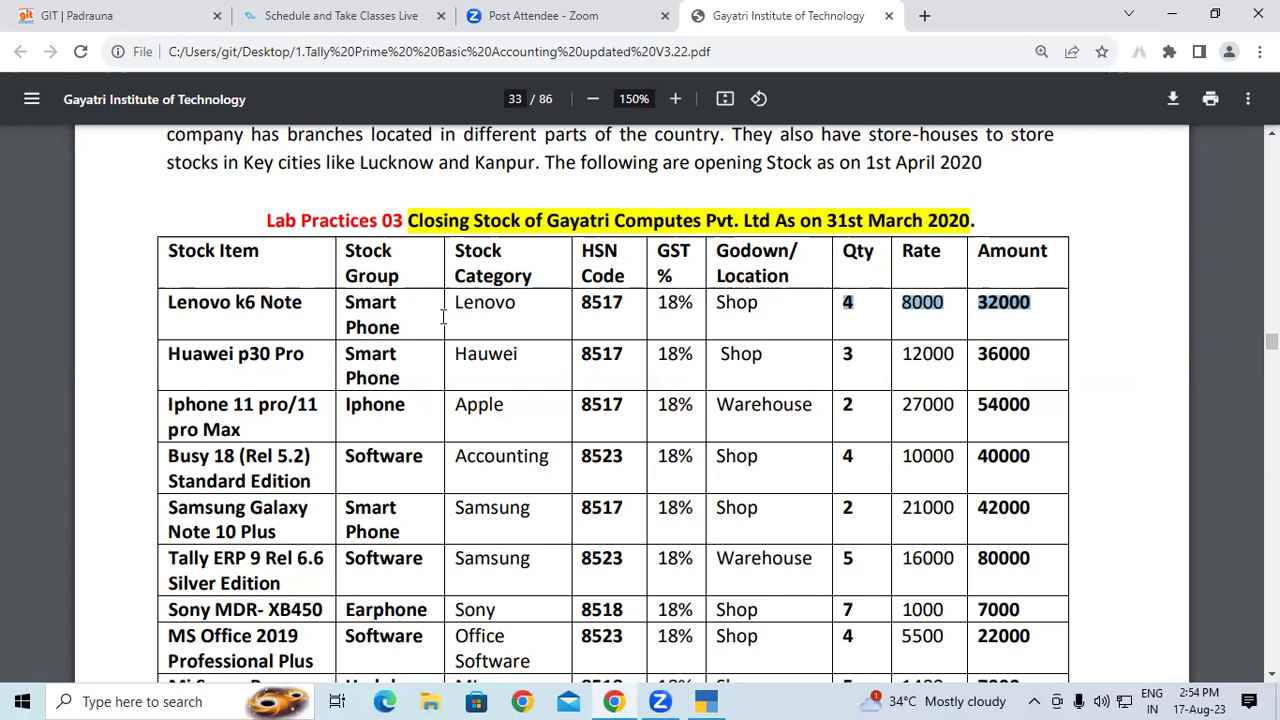
pyautogui.moveTo(374, 252); pyautogui.dragTo(383, 354)
pyautogui.moveTo(506, 273); pyautogui.dragTo(505, 406)
pyautogui.click(634, 318)
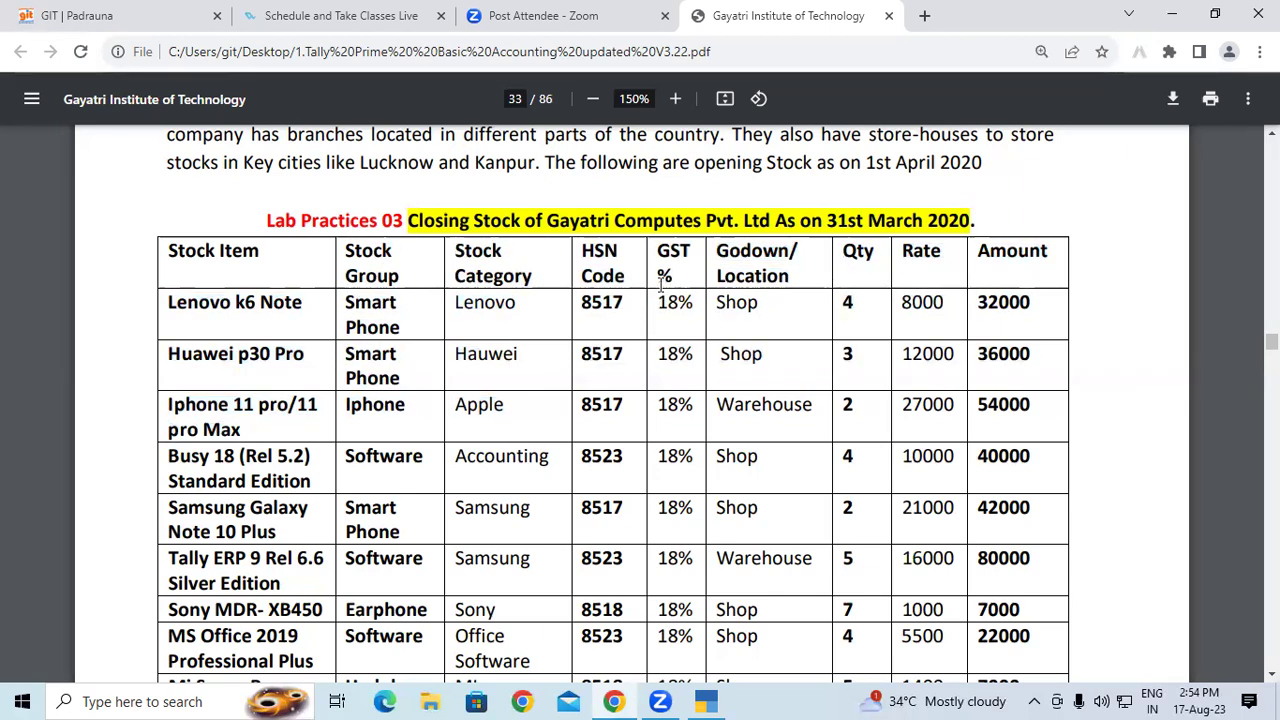
pyautogui.moveTo(778, 283); pyautogui.dragTo(771, 337)
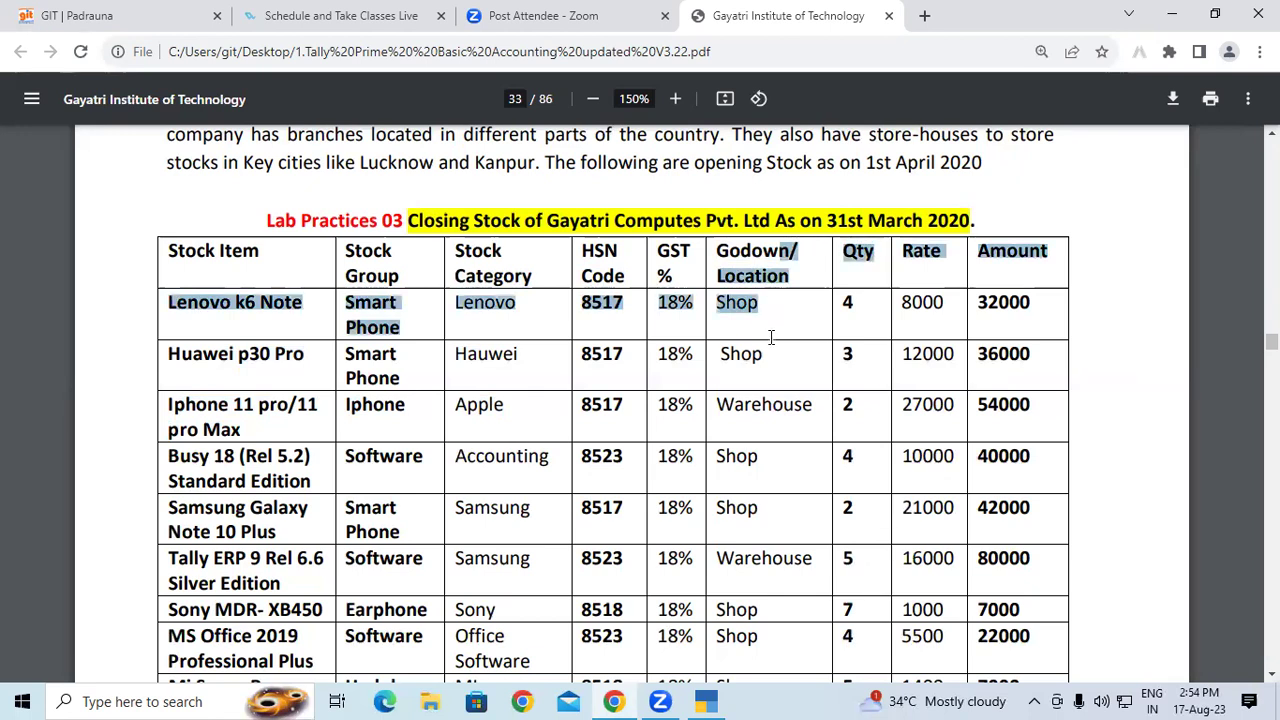
pyautogui.click(772, 338)
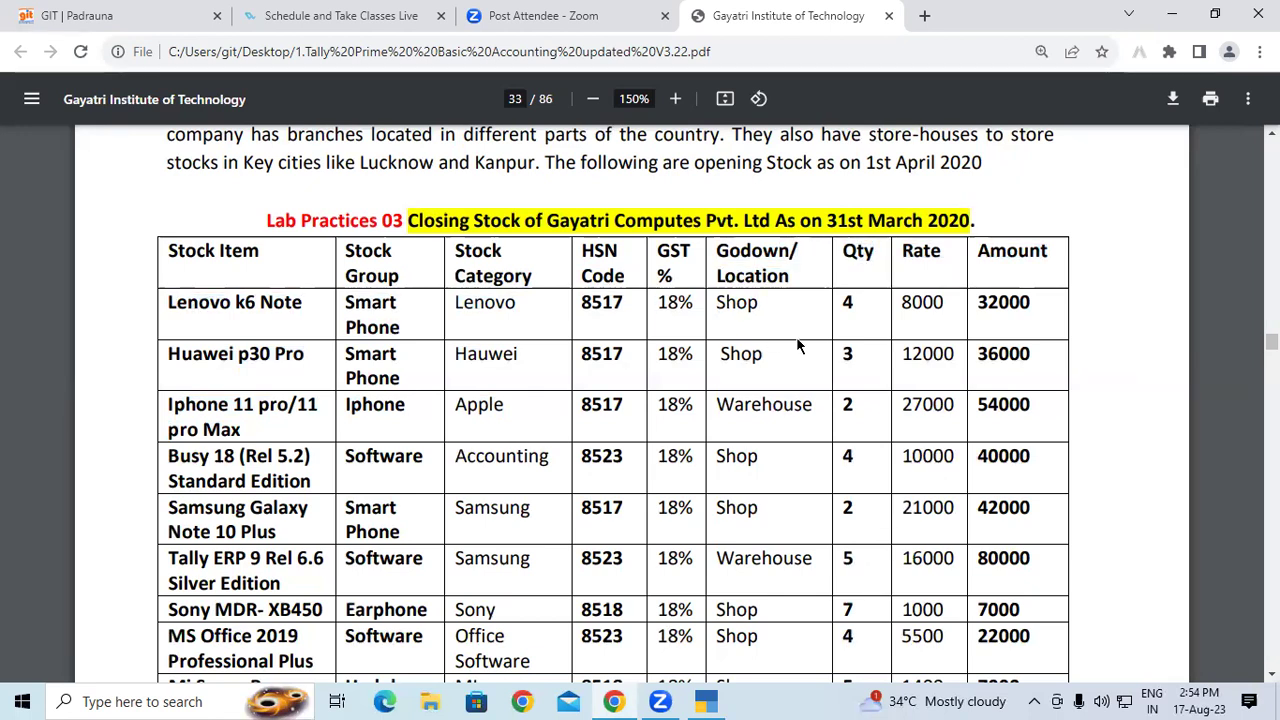